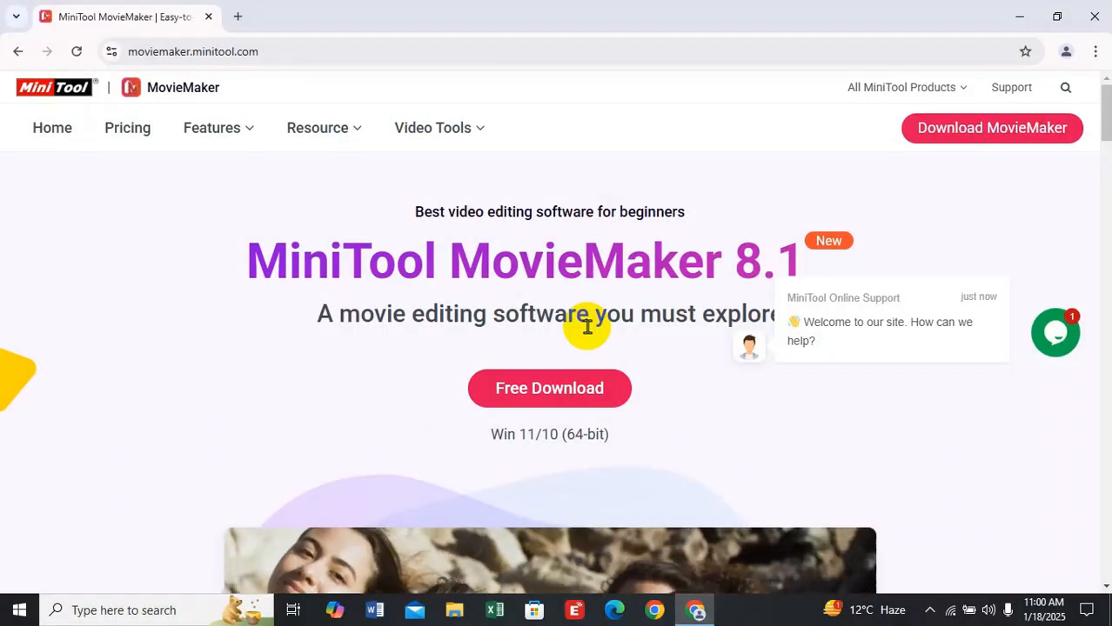
Look through the MiniTool MovieMaker home page and expand its Tech Specification section to read the system requirements.
{"action": "left_click", "coordinate": [199, 51]}
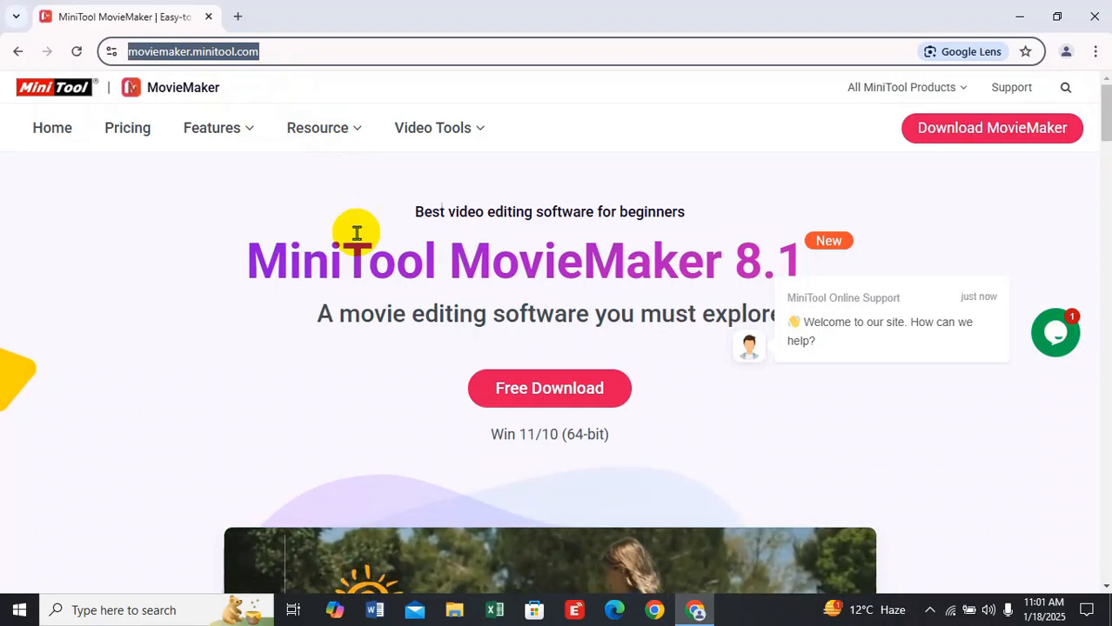
{"action": "scroll", "coordinate": [357, 233], "scroll_direction": "down", "scroll_amount": 3}
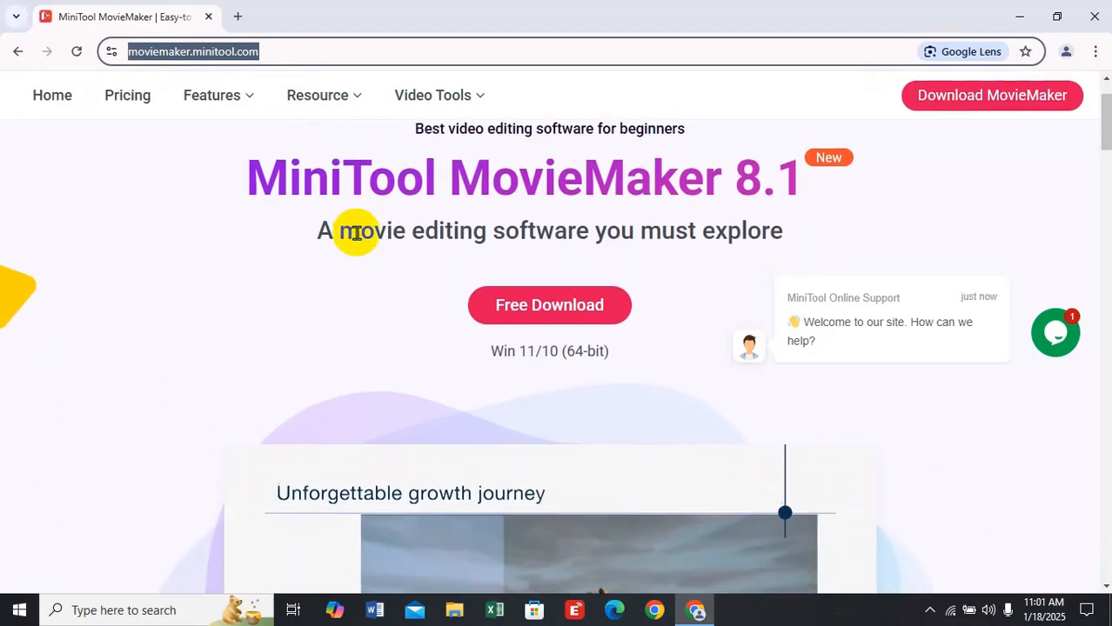
{"action": "scroll", "coordinate": [357, 233], "scroll_direction": "down", "scroll_amount": 8}
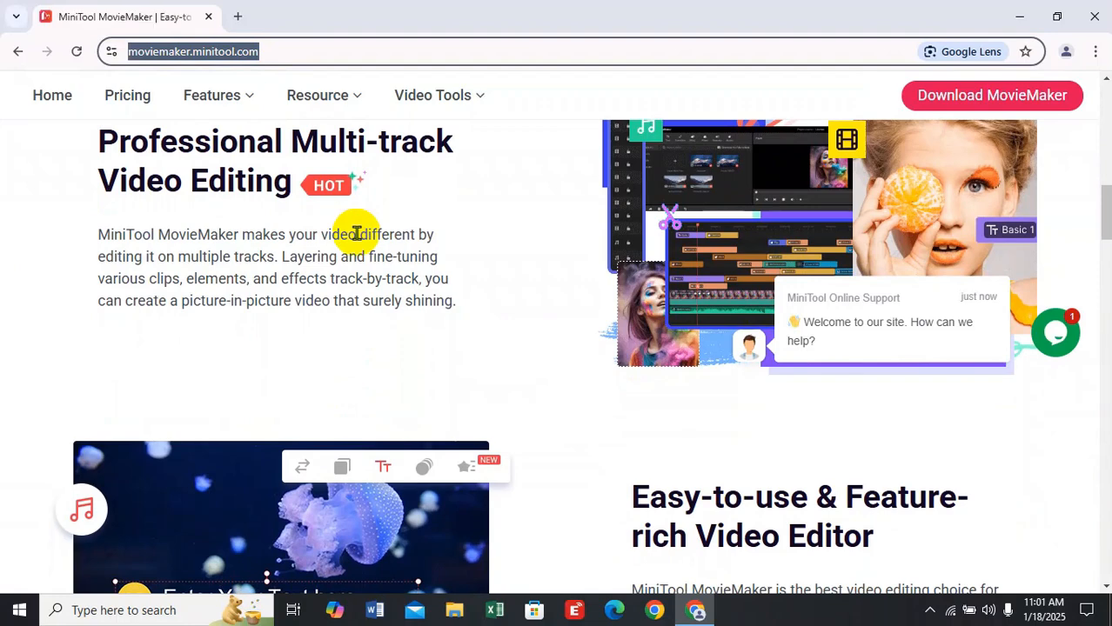
{"action": "scroll", "coordinate": [356, 233], "scroll_direction": "down", "scroll_amount": 10}
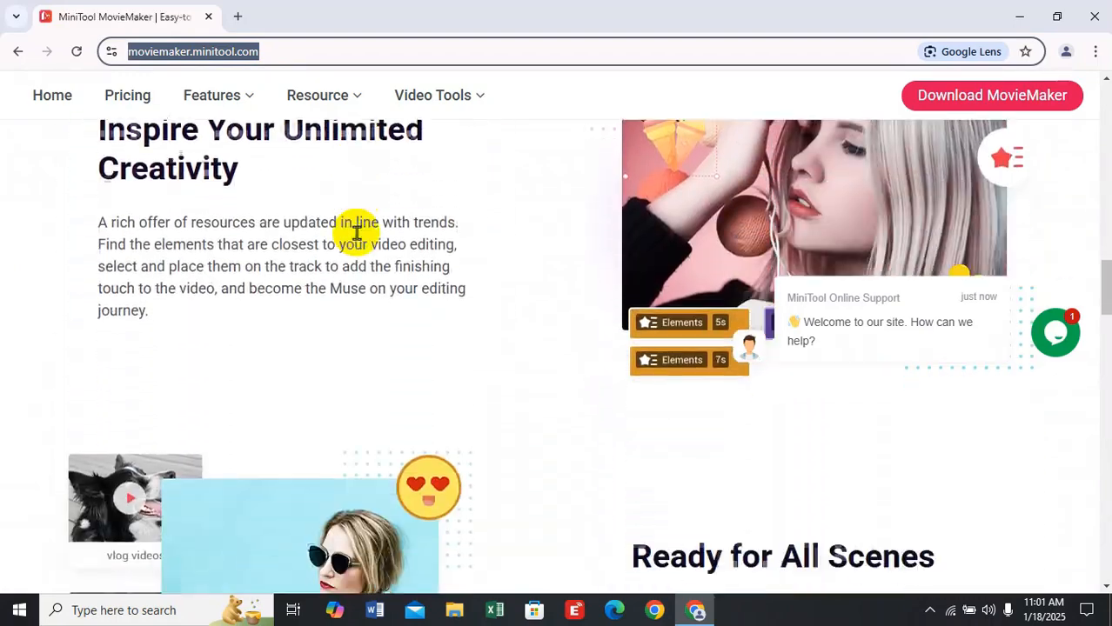
{"action": "scroll", "coordinate": [357, 233], "scroll_direction": "down", "scroll_amount": 7}
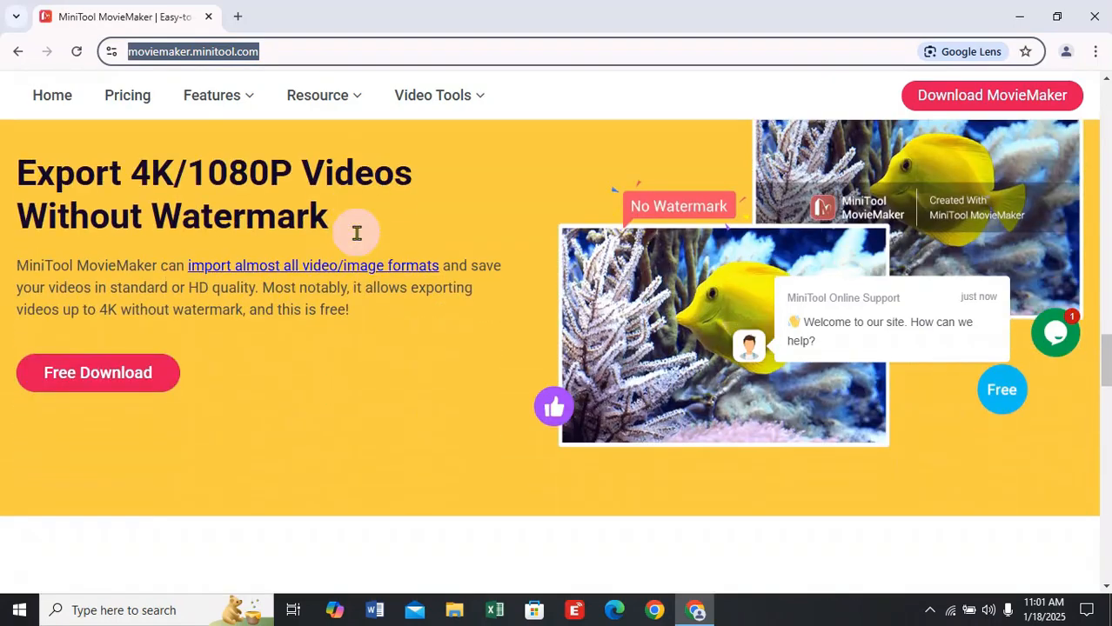
{"action": "scroll", "coordinate": [357, 233], "scroll_direction": "down", "scroll_amount": 7}
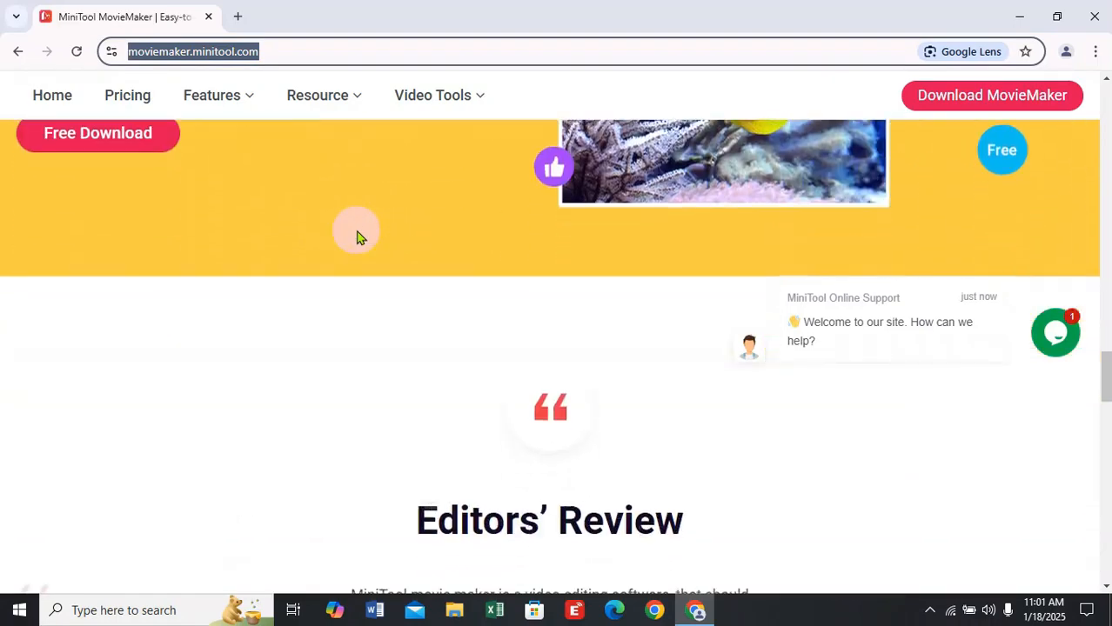
{"action": "scroll", "coordinate": [357, 233], "scroll_direction": "down", "scroll_amount": 10}
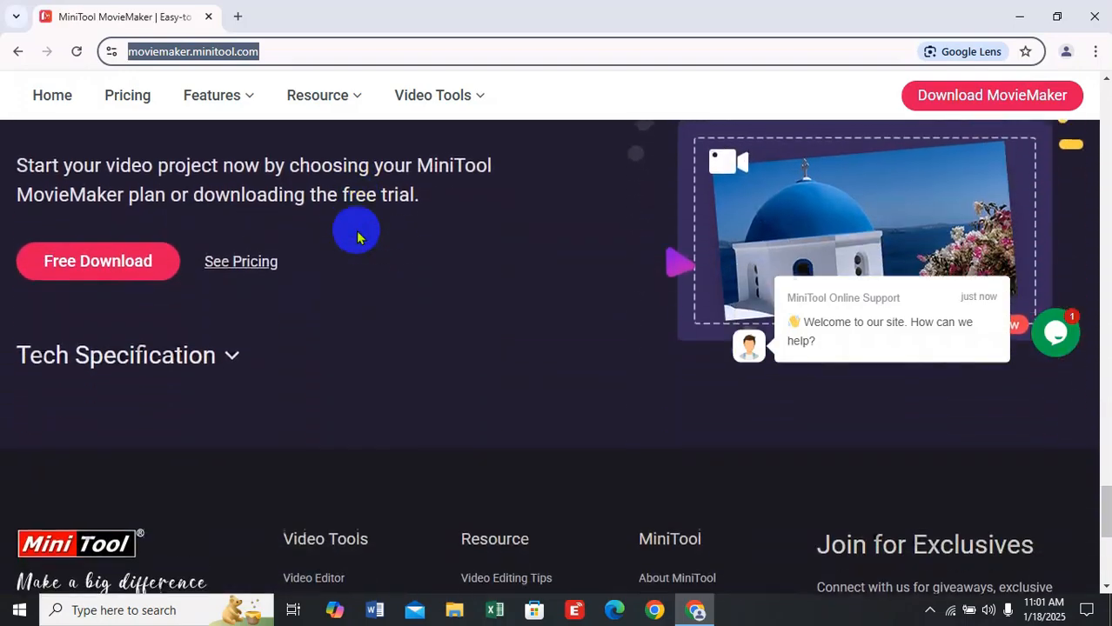
{"action": "left_click", "coordinate": [197, 337]}
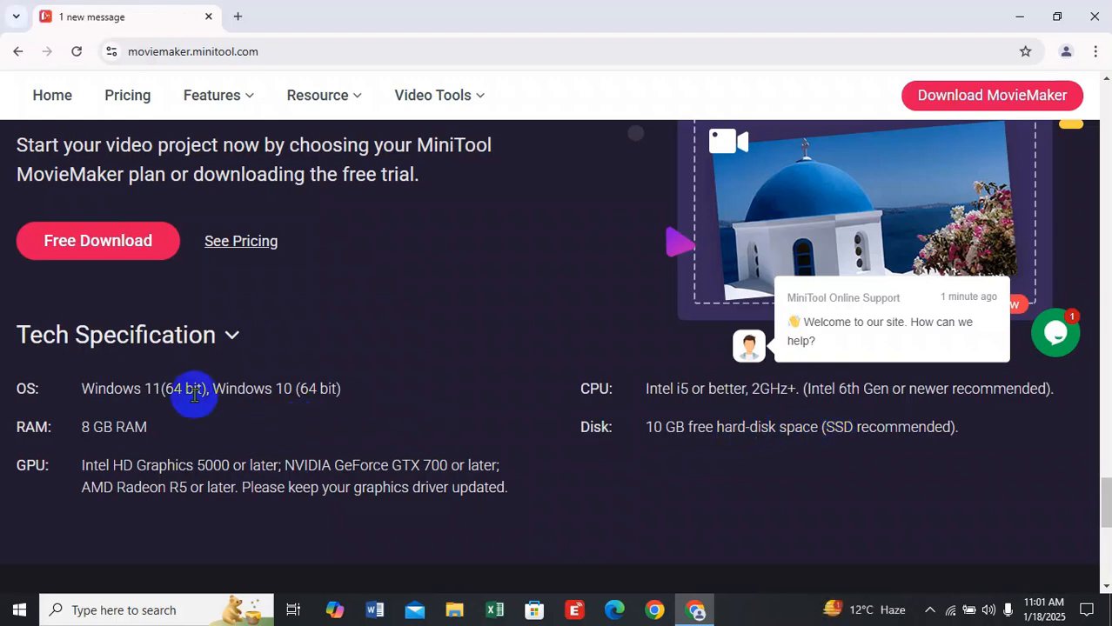
Download the free MovieMaker installer and show the downloaded mmm-setup (1).exe in its folder.
{"action": "left_click", "coordinate": [115, 249]}
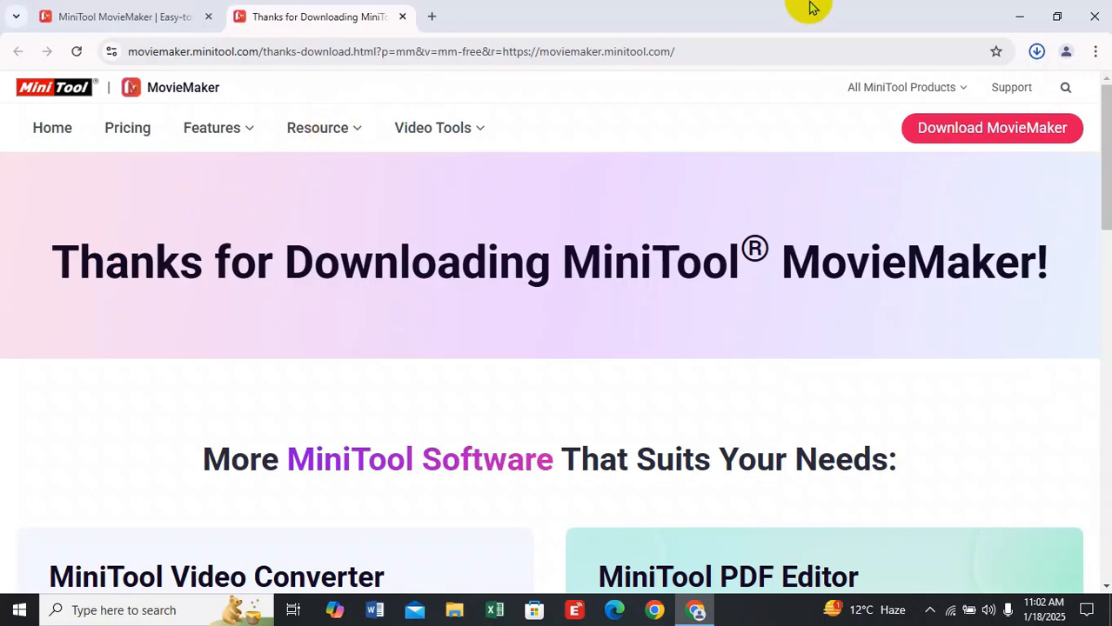
{"action": "left_click", "coordinate": [1044, 50]}
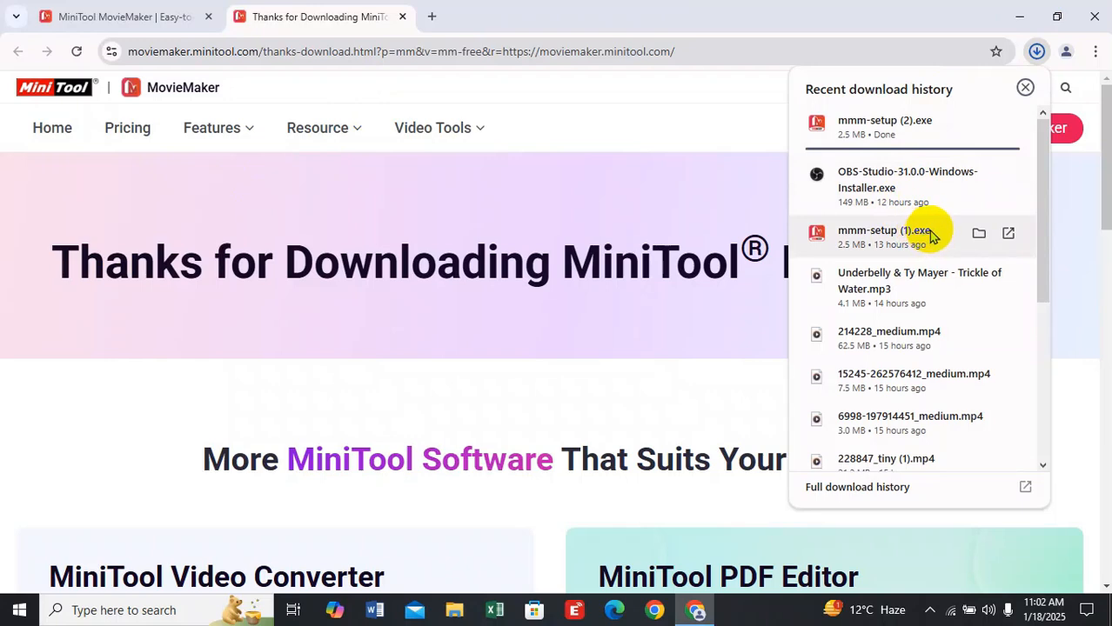
{"action": "left_click", "coordinate": [980, 234]}
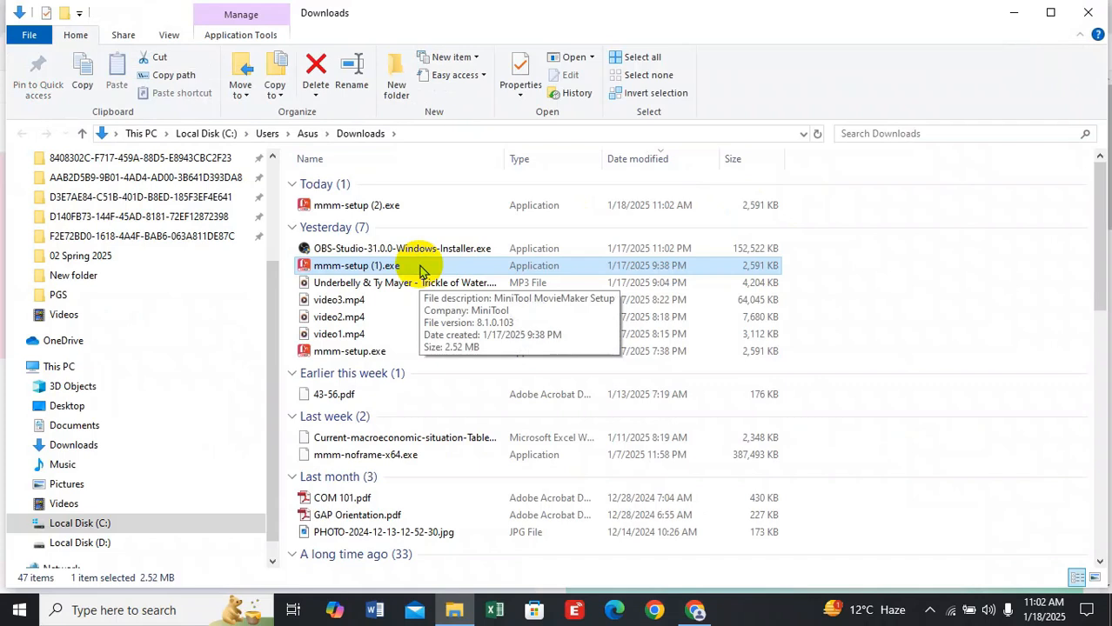
Run mmm-setup (1).exe and decline uninstalling the previous MovieMaker installation.
{"action": "double_click", "coordinate": [420, 268]}
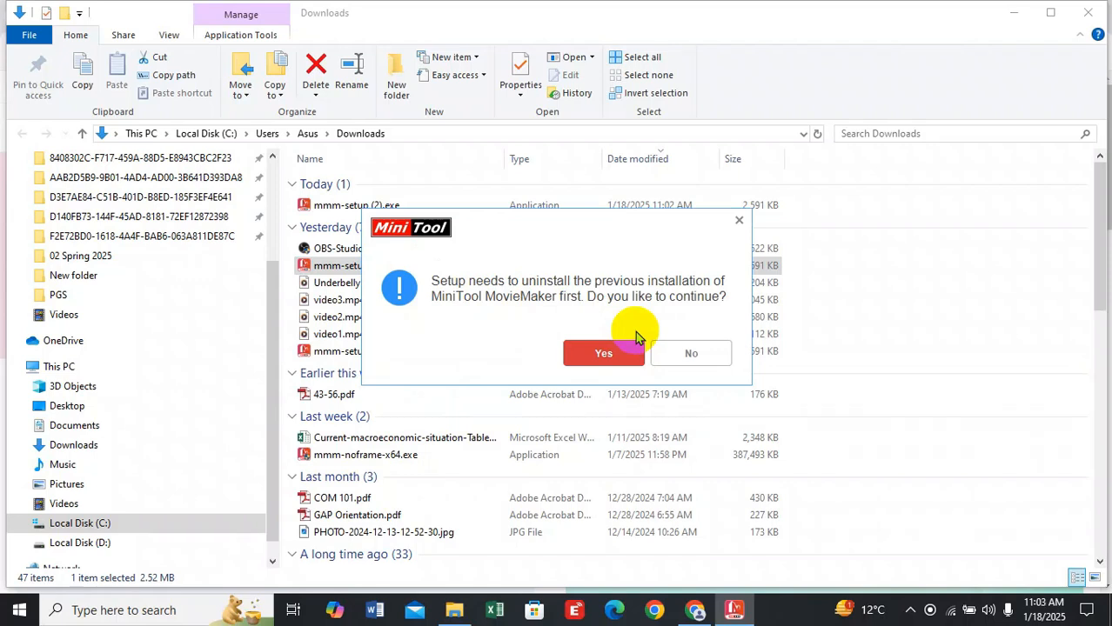
{"action": "left_click", "coordinate": [683, 351]}
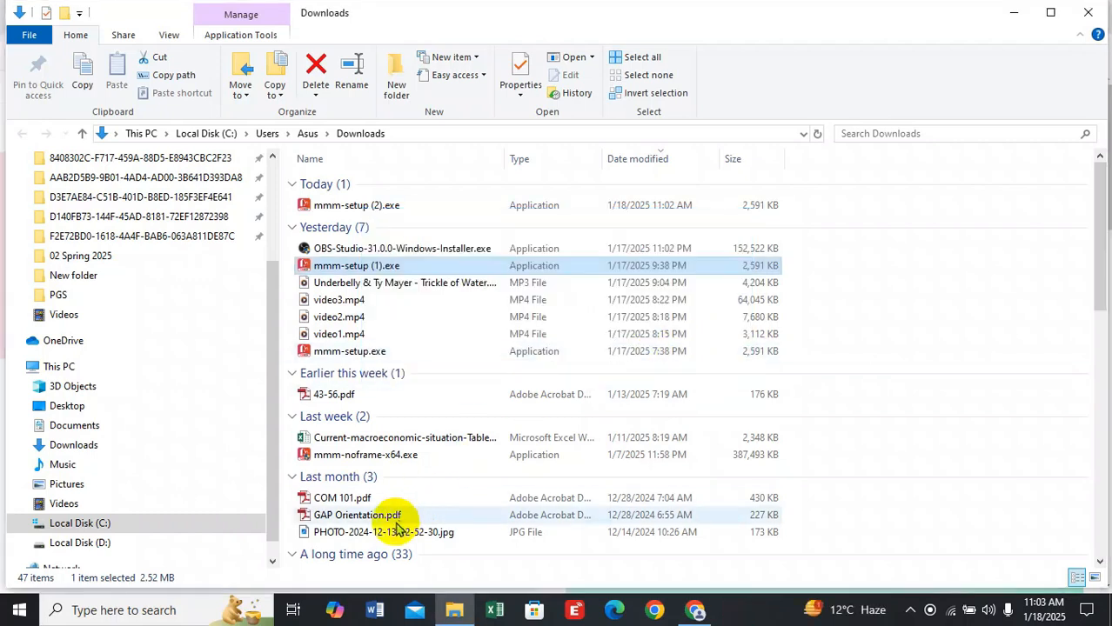
Search Windows for "mini" and launch MiniTool MovieMaker.
{"action": "key", "text": "super"}
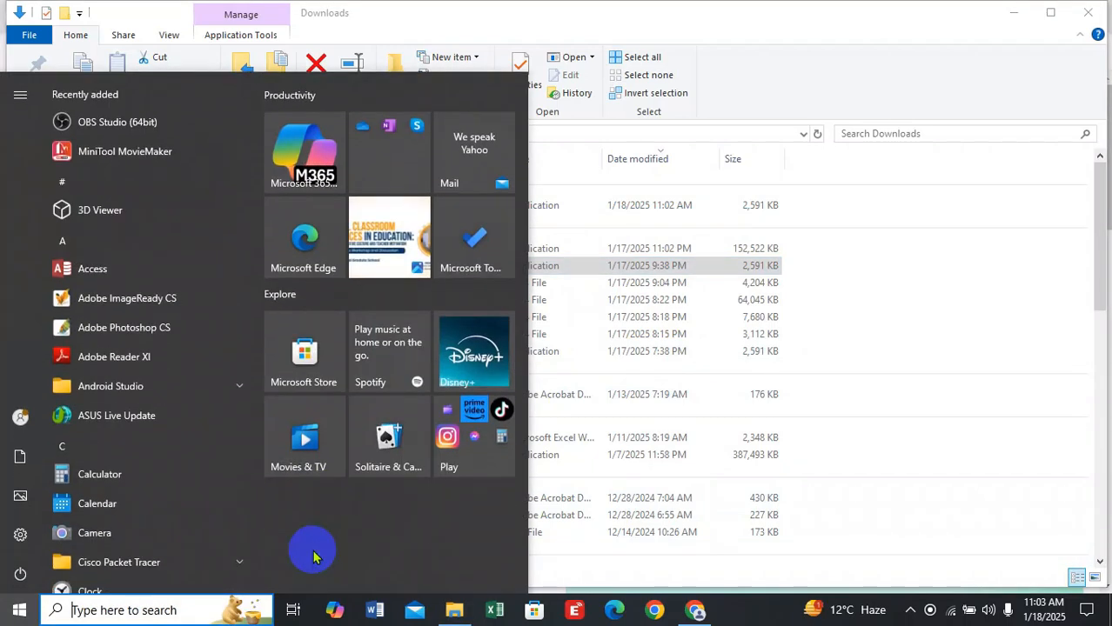
{"action": "type", "text": "mini"}
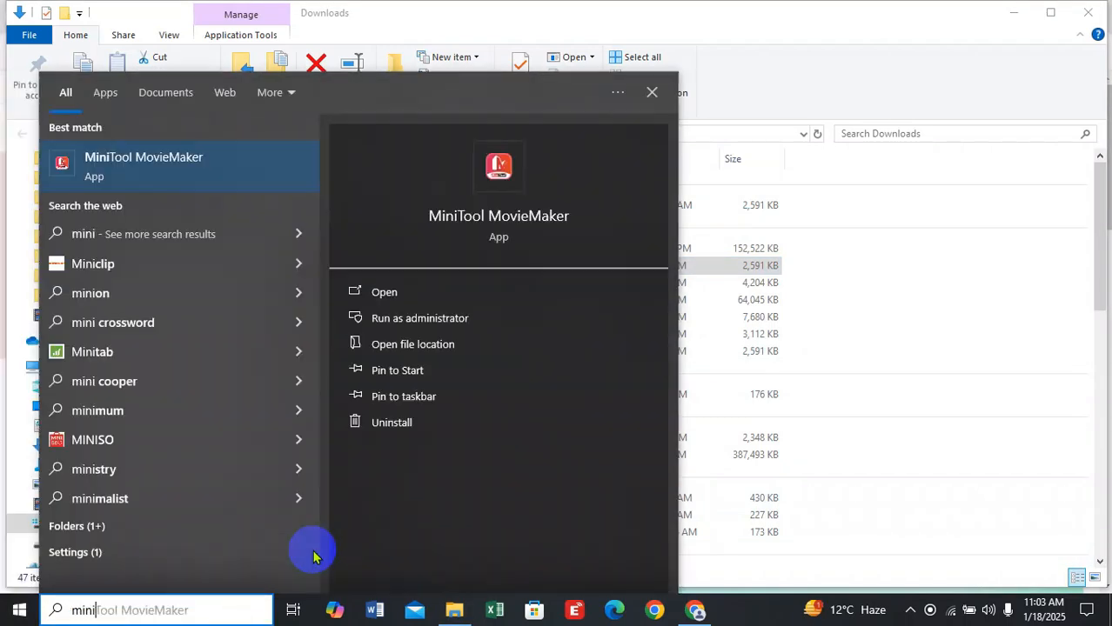
{"action": "key", "text": "Escape"}
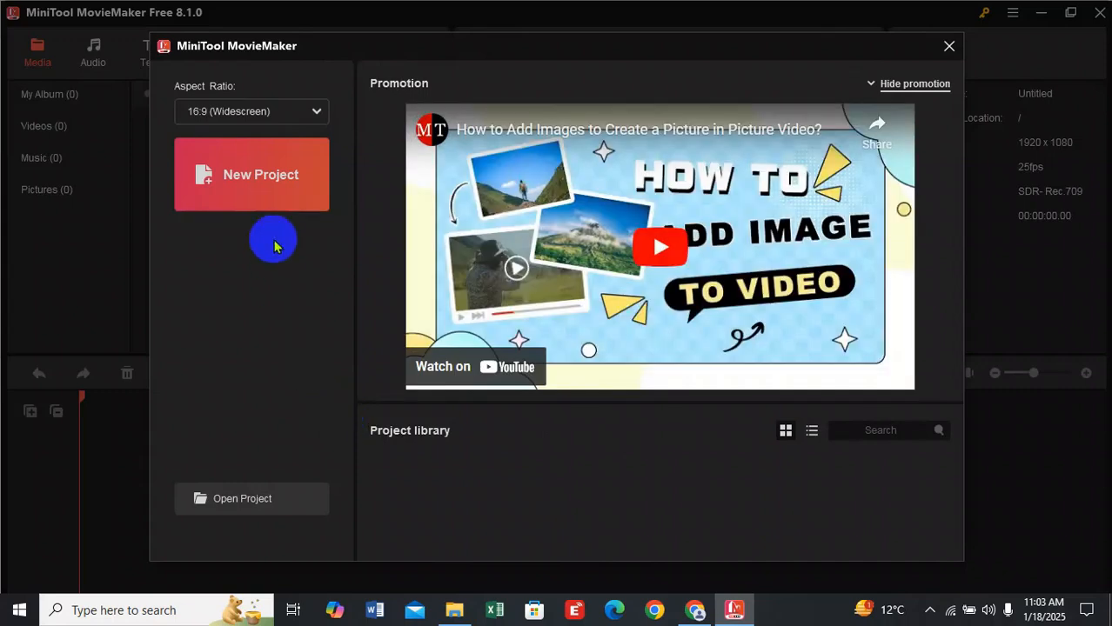
Create a new project with the 16:9 (Widescreen) aspect ratio.
{"action": "left_click", "coordinate": [290, 113]}
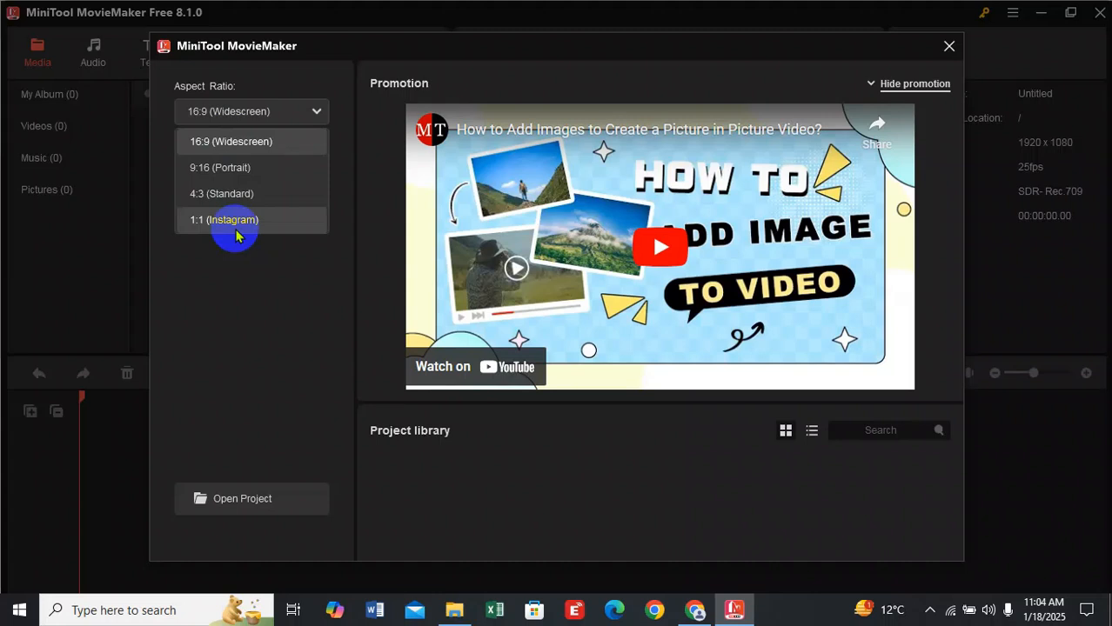
{"action": "left_click", "coordinate": [243, 148]}
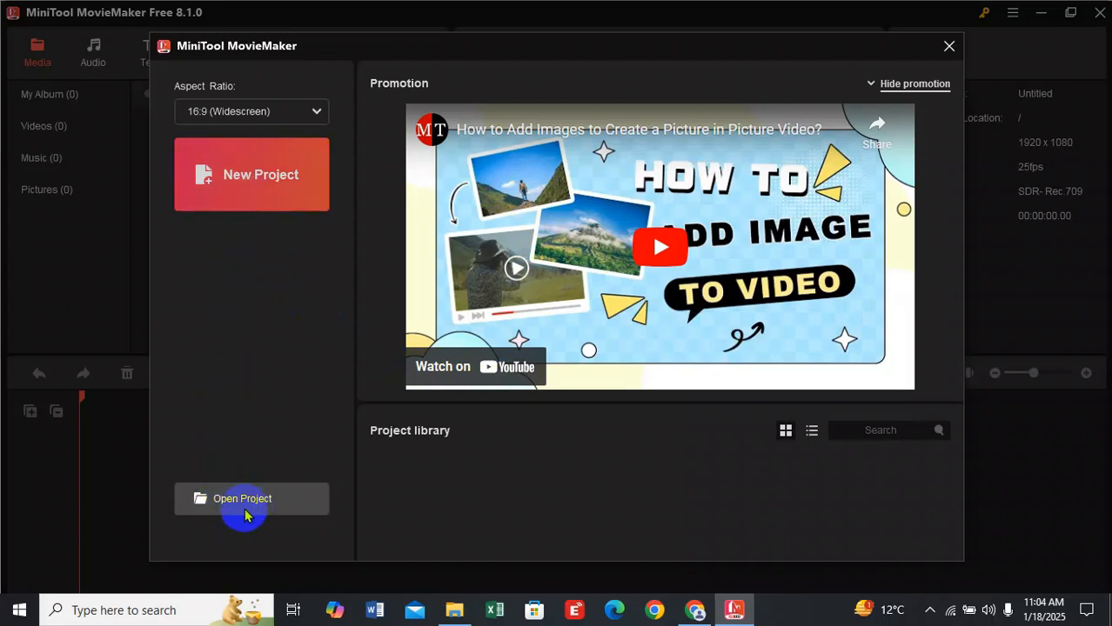
{"action": "left_click", "coordinate": [289, 200]}
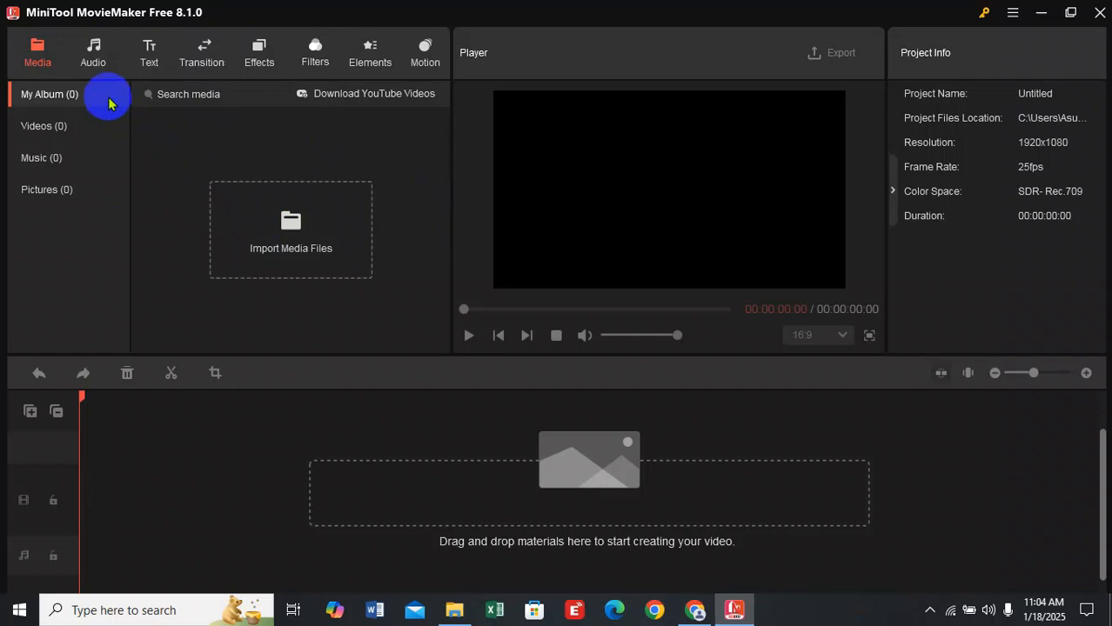
Examine the built-in music, the media import area and the text templates from Trending down to the captions.
{"action": "left_click", "coordinate": [94, 52]}
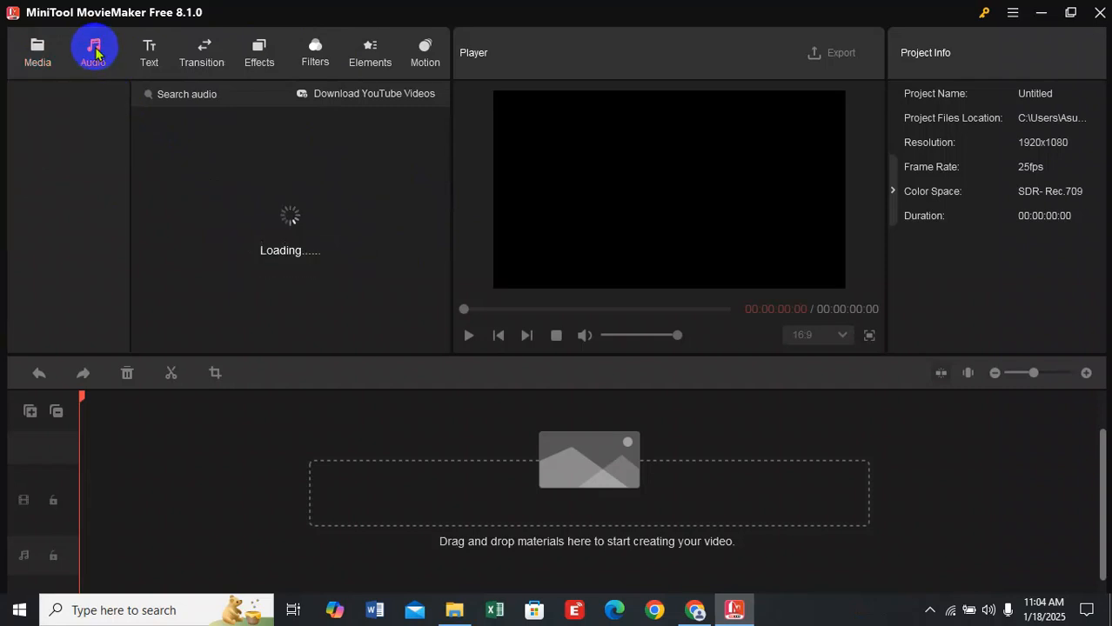
{"action": "mouse_move", "coordinate": [230, 187]}
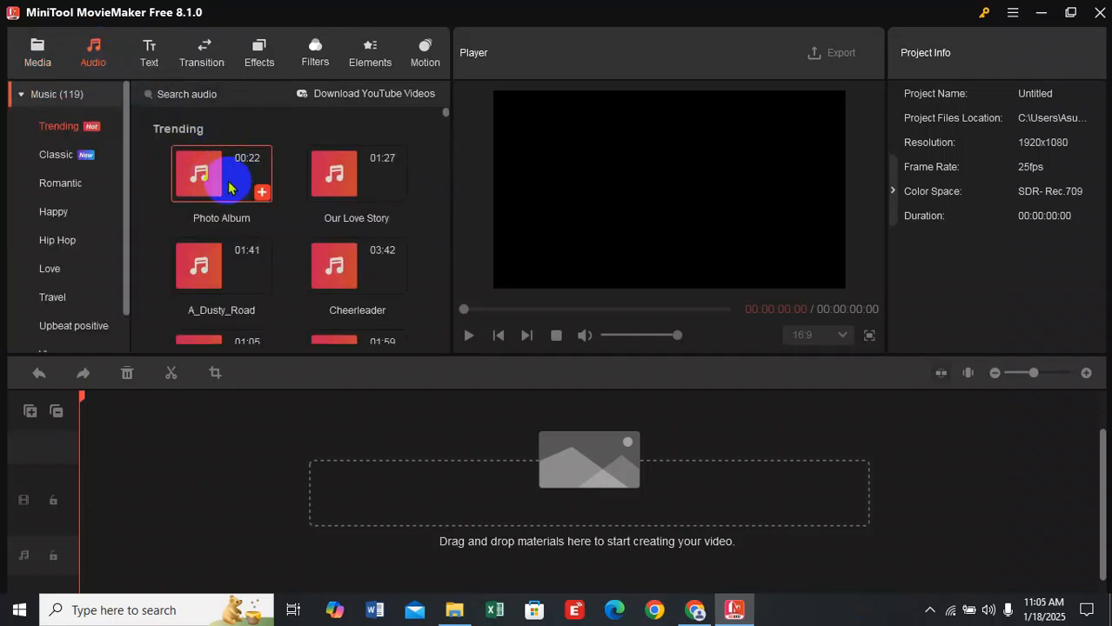
{"action": "left_click", "coordinate": [40, 73]}
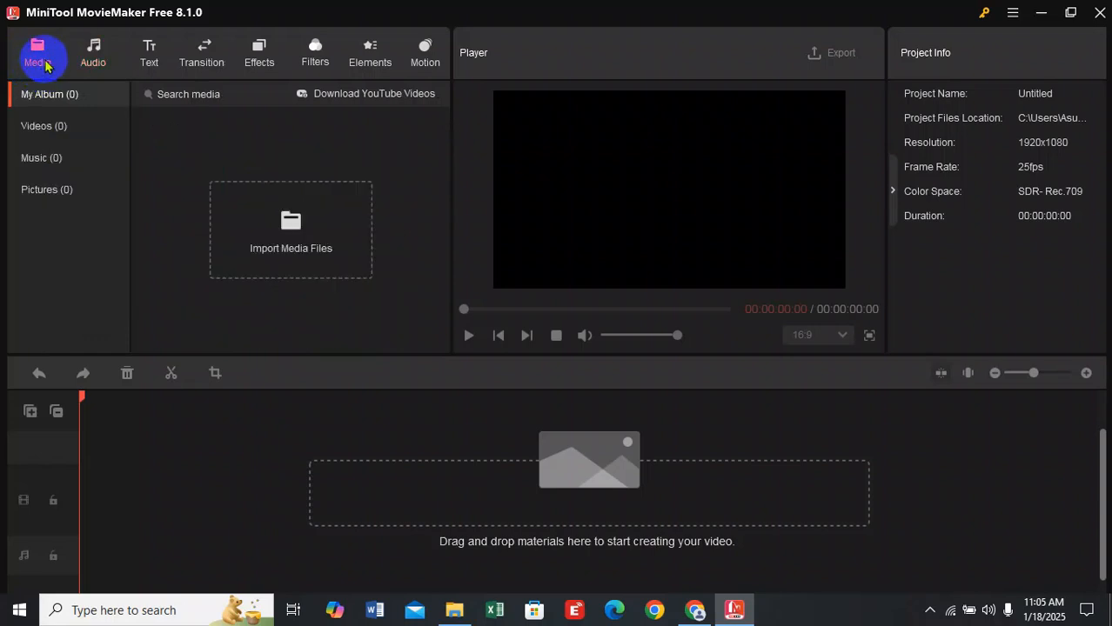
{"action": "left_click", "coordinate": [155, 56]}
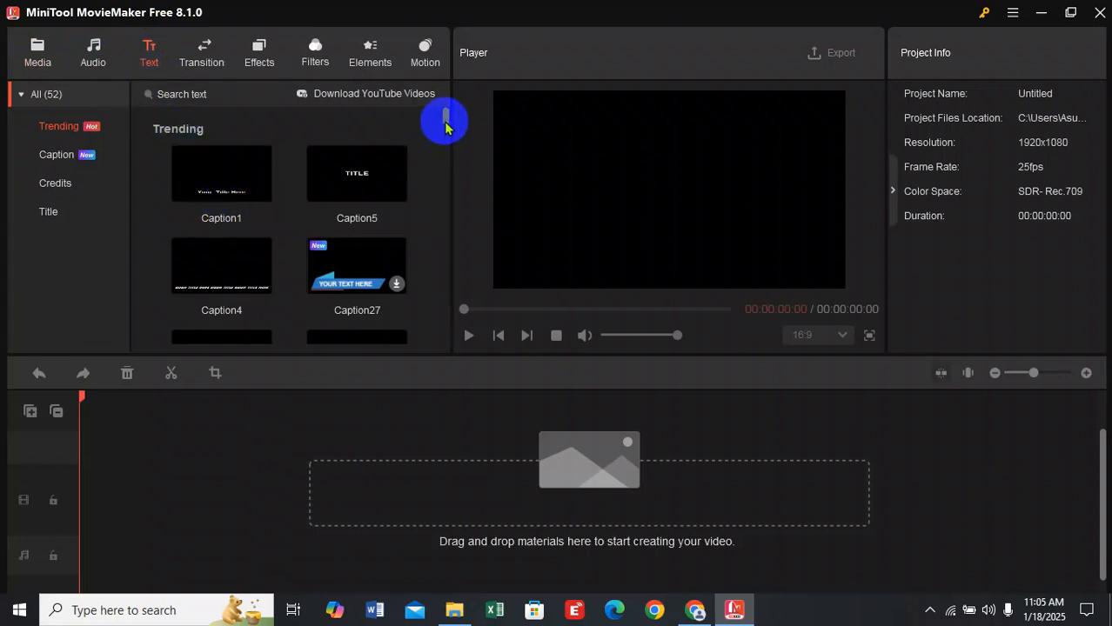
{"action": "left_click_drag", "start_coordinate": [446, 120], "coordinate": [436, 239]}
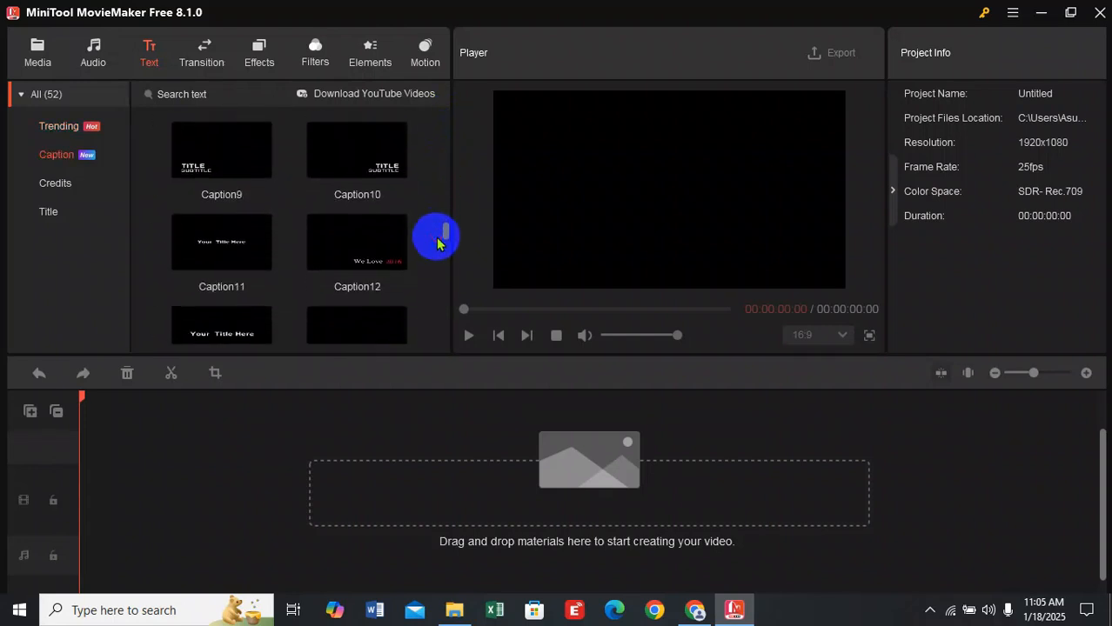
{"action": "left_click", "coordinate": [195, 94]}
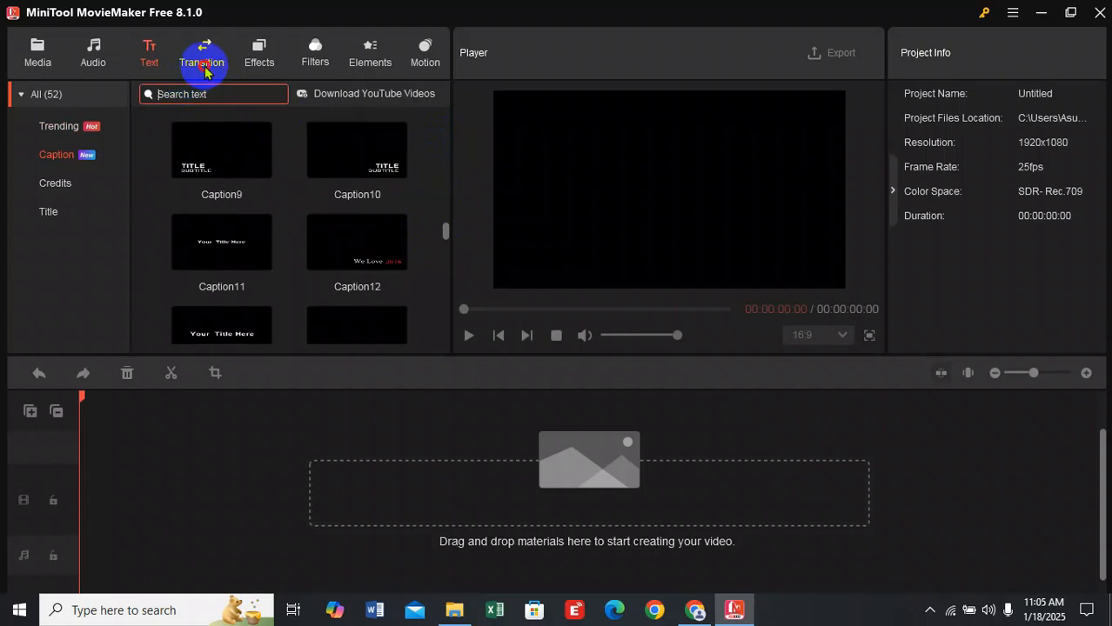
Examine the available transitions, including the Light group, along with the trending effects and filters.
{"action": "left_click", "coordinate": [205, 76]}
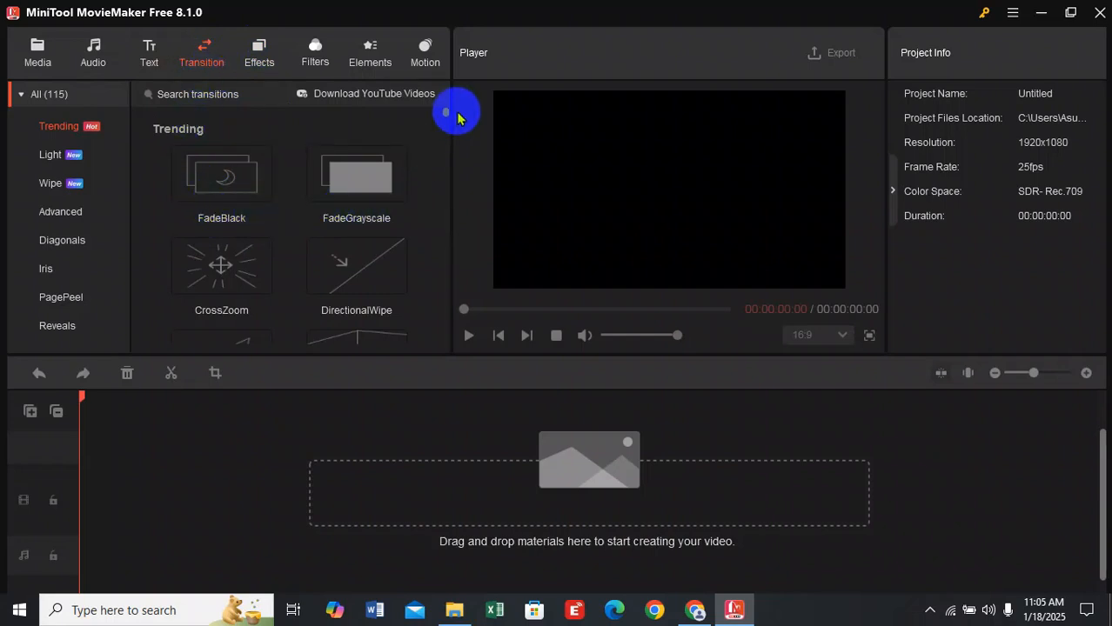
{"action": "mouse_move", "coordinate": [444, 113]}
{"action": "left_mouse_down"}
{"action": "mouse_move", "coordinate": [442, 181]}
{"action": "mouse_move", "coordinate": [444, 143]}
{"action": "mouse_move", "coordinate": [441, 158]}
{"action": "left_mouse_up"}
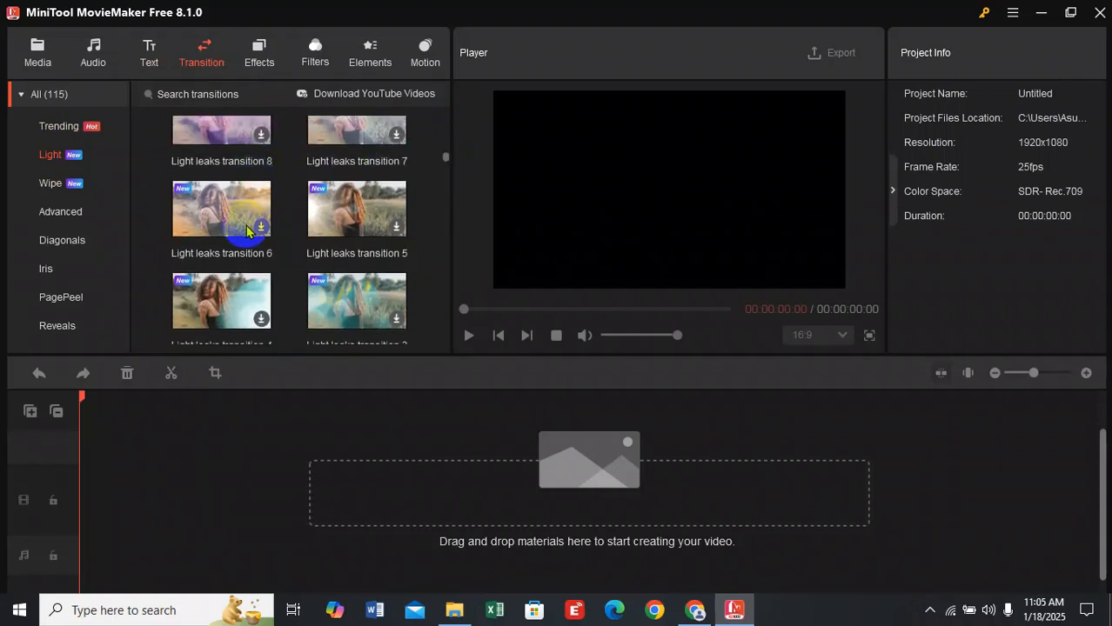
{"action": "left_click_drag", "start_coordinate": [442, 161], "coordinate": [449, 111]}
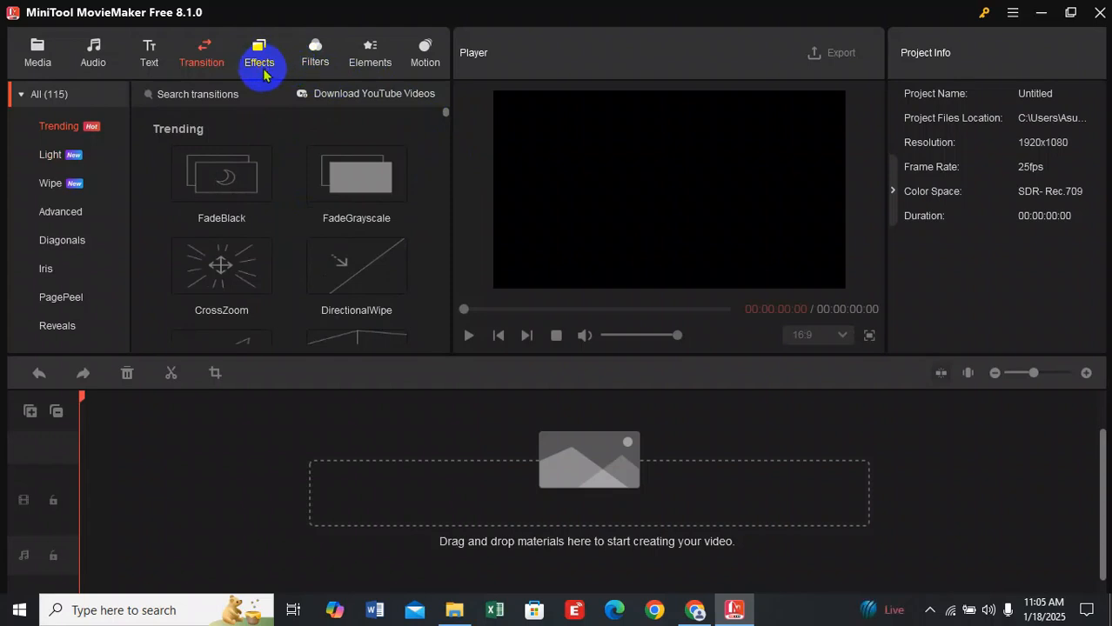
{"action": "left_click", "coordinate": [258, 67]}
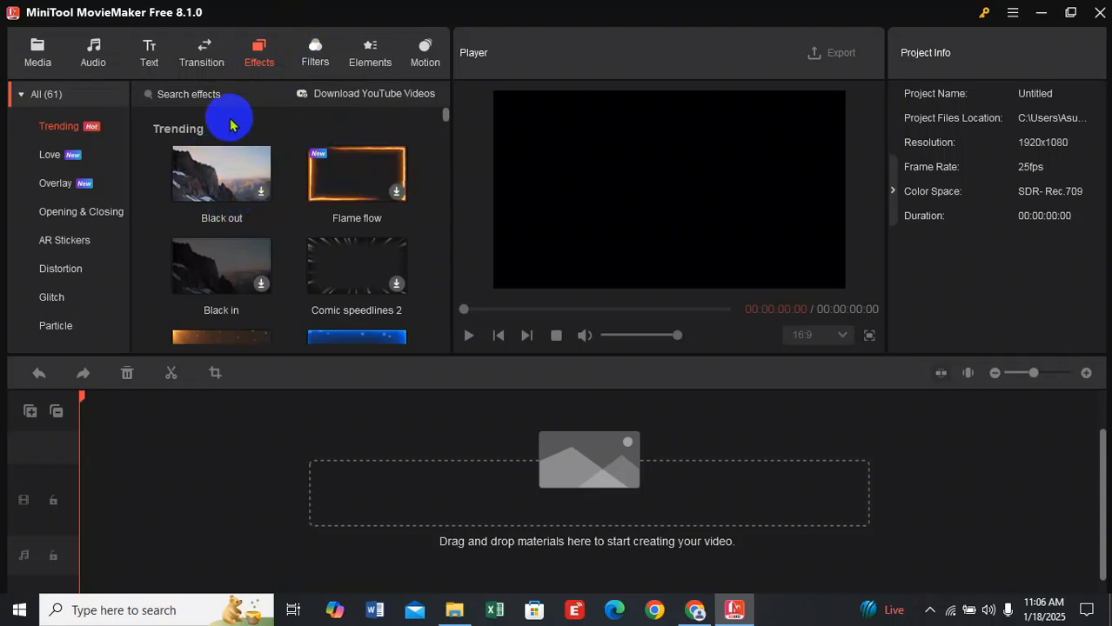
{"action": "left_click", "coordinate": [310, 59]}
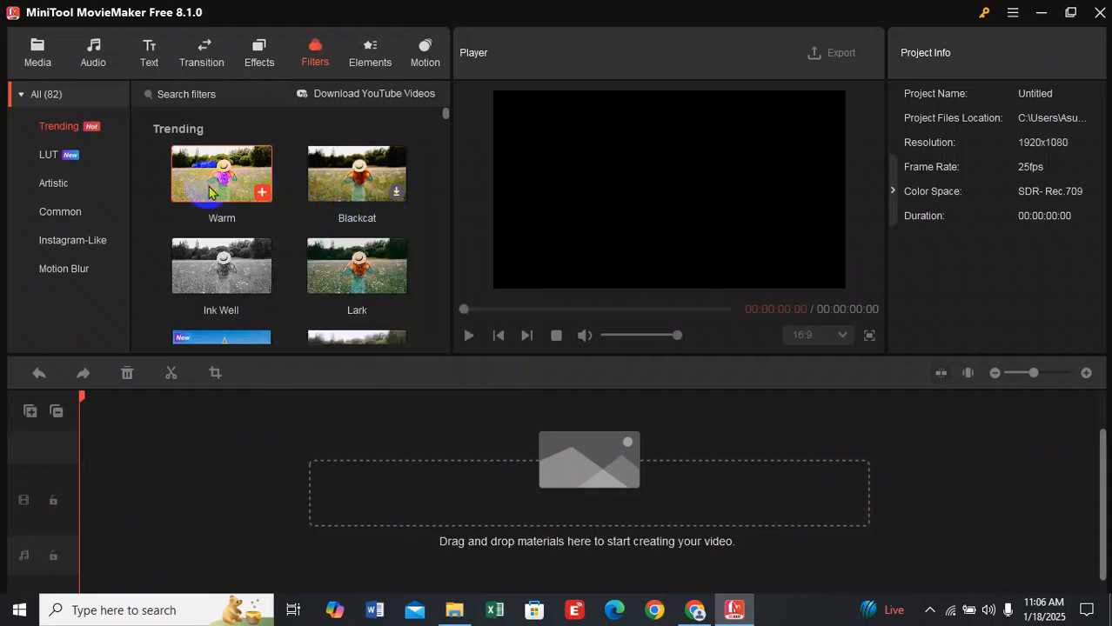
{"action": "mouse_move", "coordinate": [209, 192]}
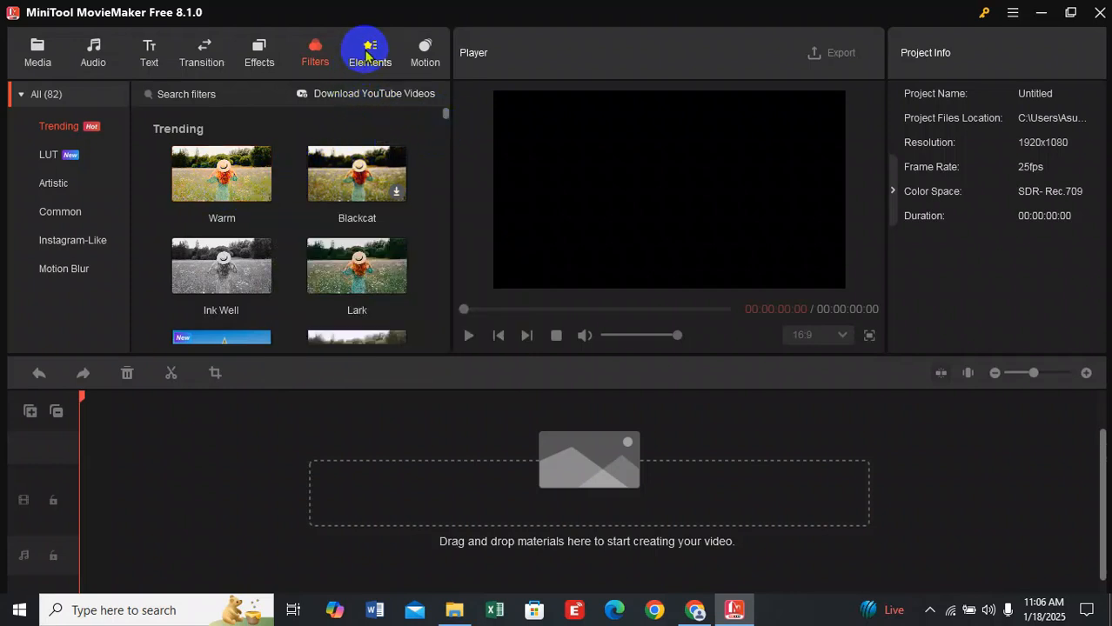
Browse the elements library down to the Festival group and view the available motion presets.
{"action": "left_click", "coordinate": [366, 57]}
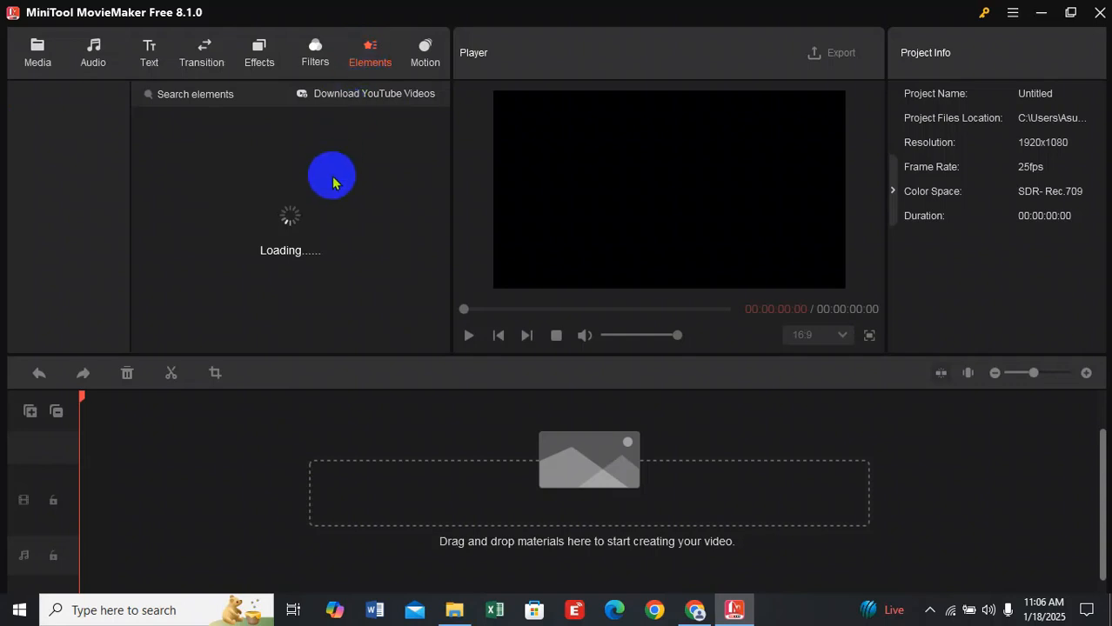
{"action": "mouse_move", "coordinate": [332, 182]}
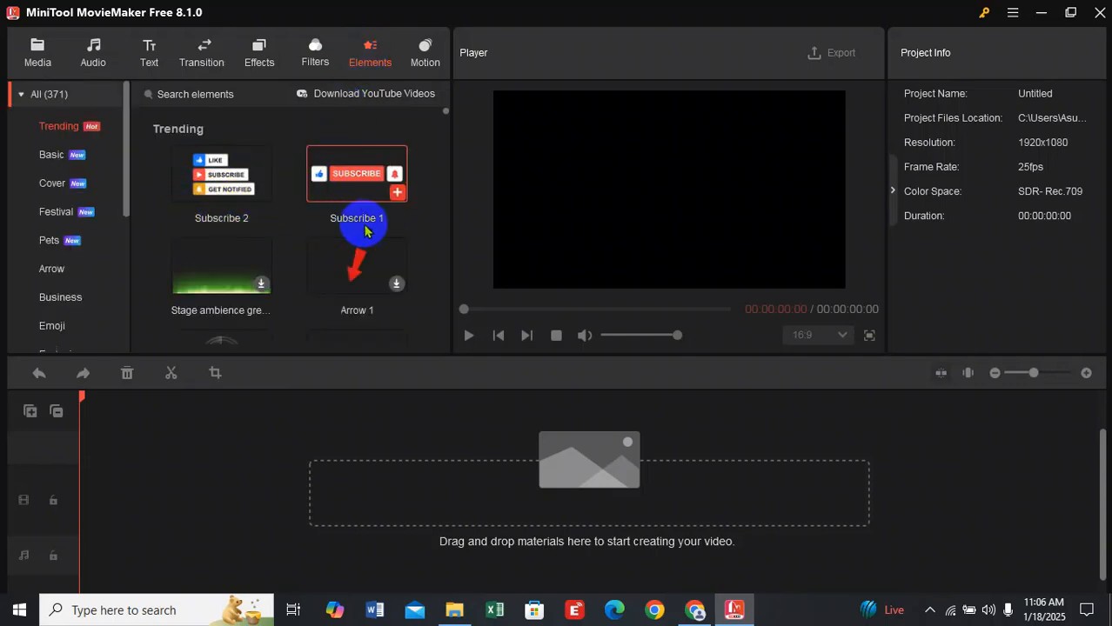
{"action": "left_click_drag", "start_coordinate": [445, 111], "coordinate": [439, 141]}
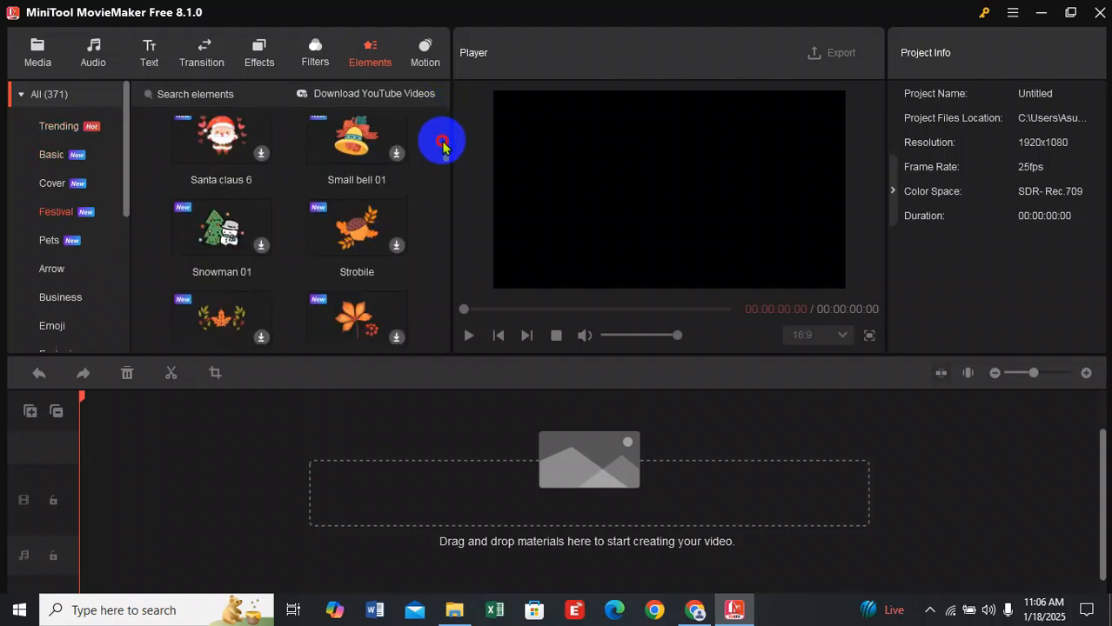
{"action": "left_click", "coordinate": [424, 54]}
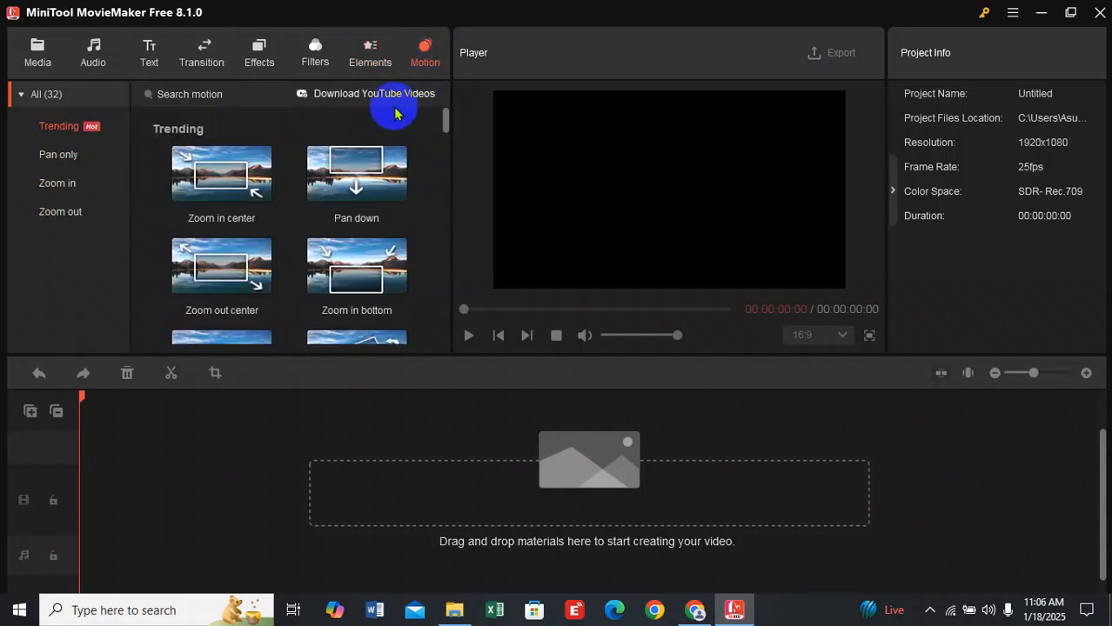
Switch to Chrome and search Google for "free footage download".
{"action": "mouse_move", "coordinate": [355, 174]}
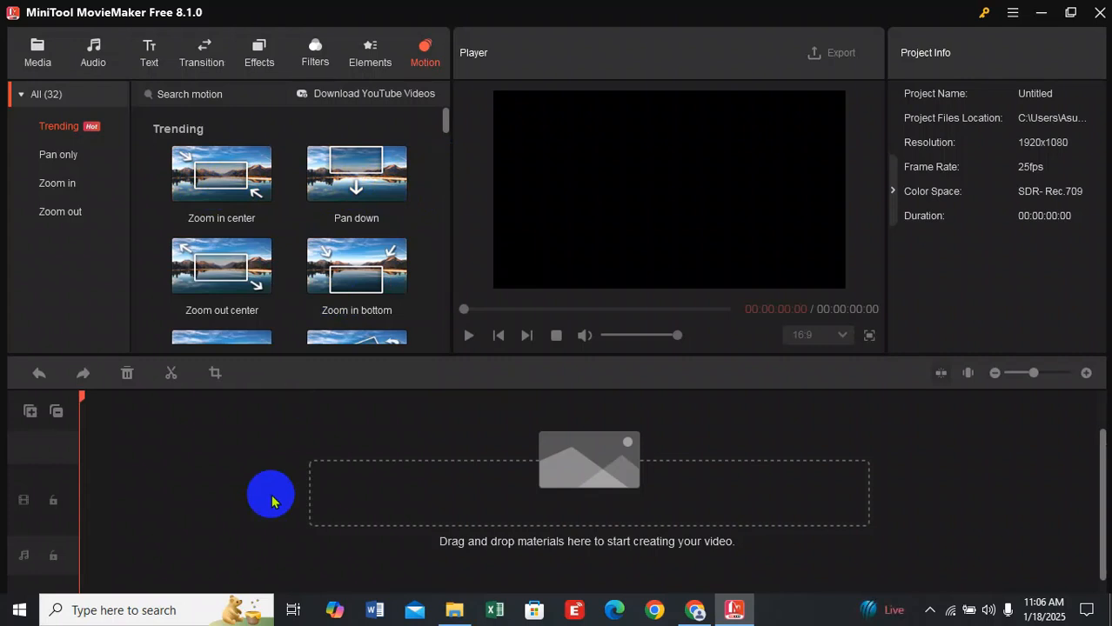
{"action": "left_click", "coordinate": [692, 609]}
{"action": "left_click", "coordinate": [431, 15]}
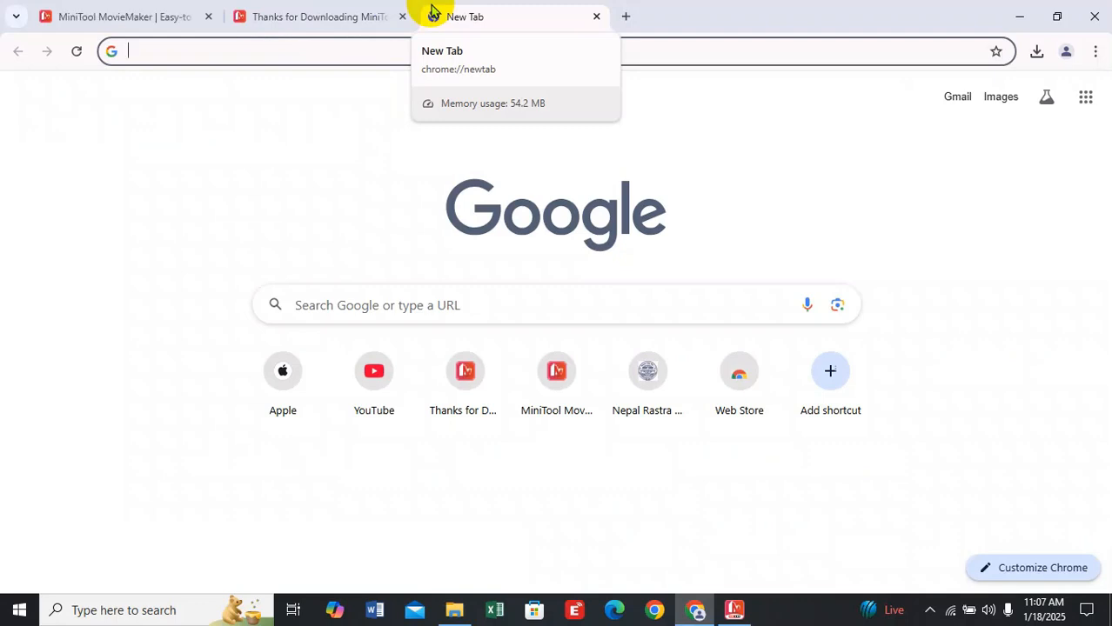
{"action": "type", "text": "free"}
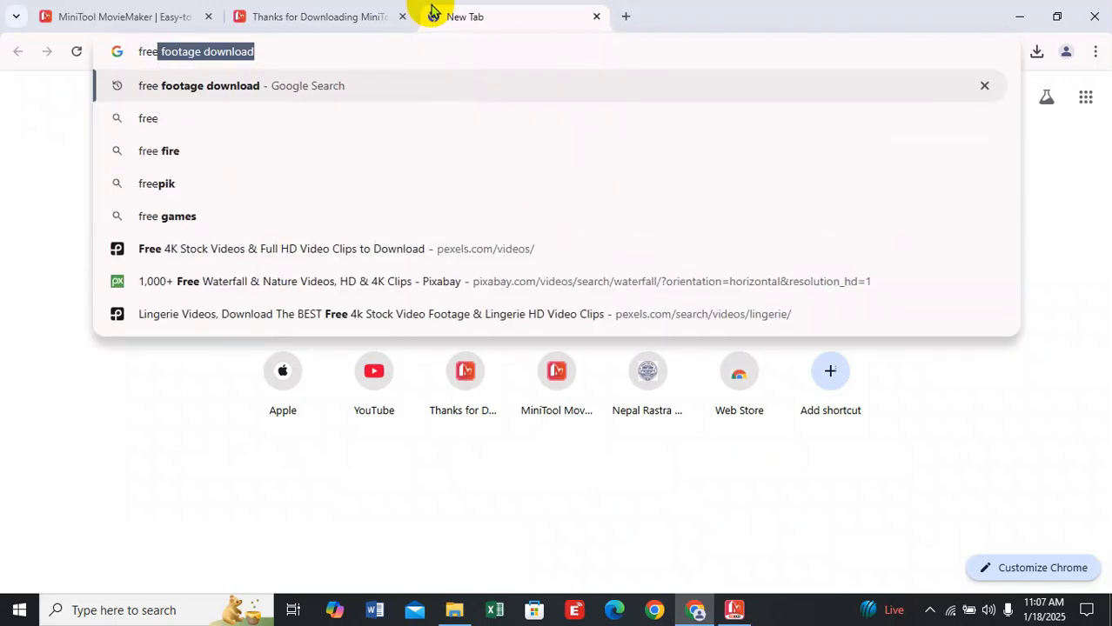
{"action": "key", "text": "Down"}
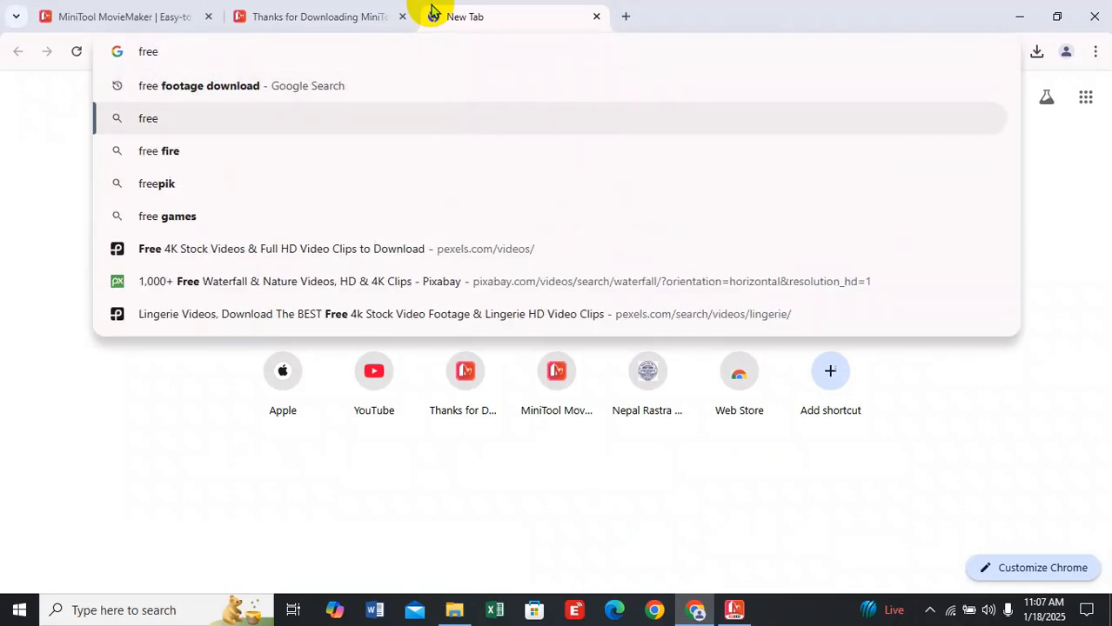
{"action": "key", "text": "Up"}
{"action": "key", "text": "Return"}
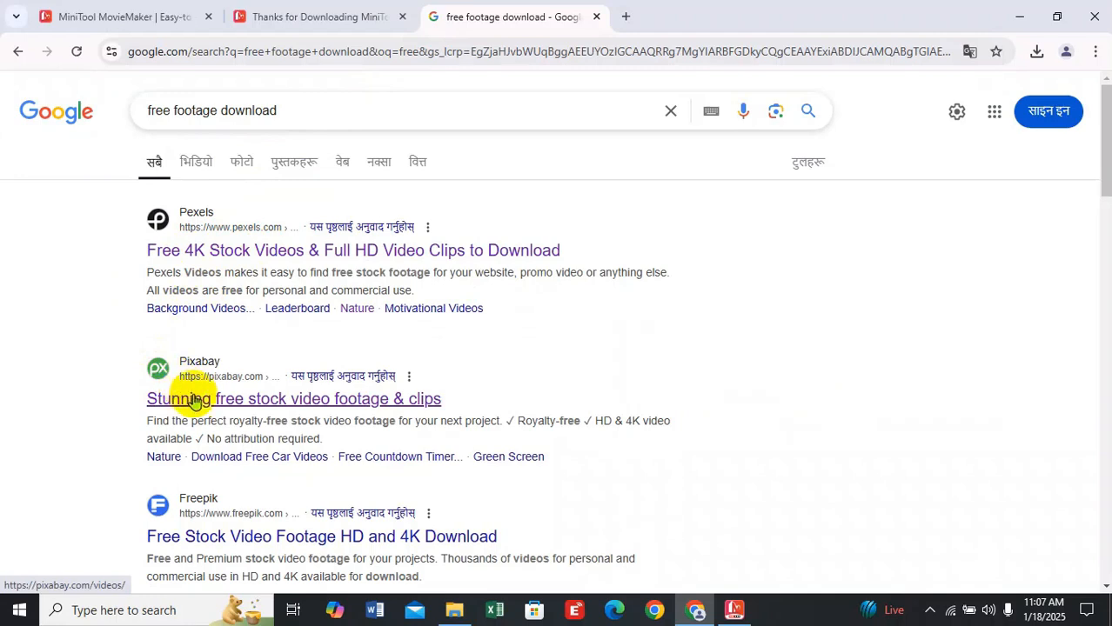
Switch to File Explorer and look over the downloaded clips video1.mp4, video2.mp4 and video3.mp4 in the Downloads folder.
{"action": "left_click", "coordinate": [454, 610]}
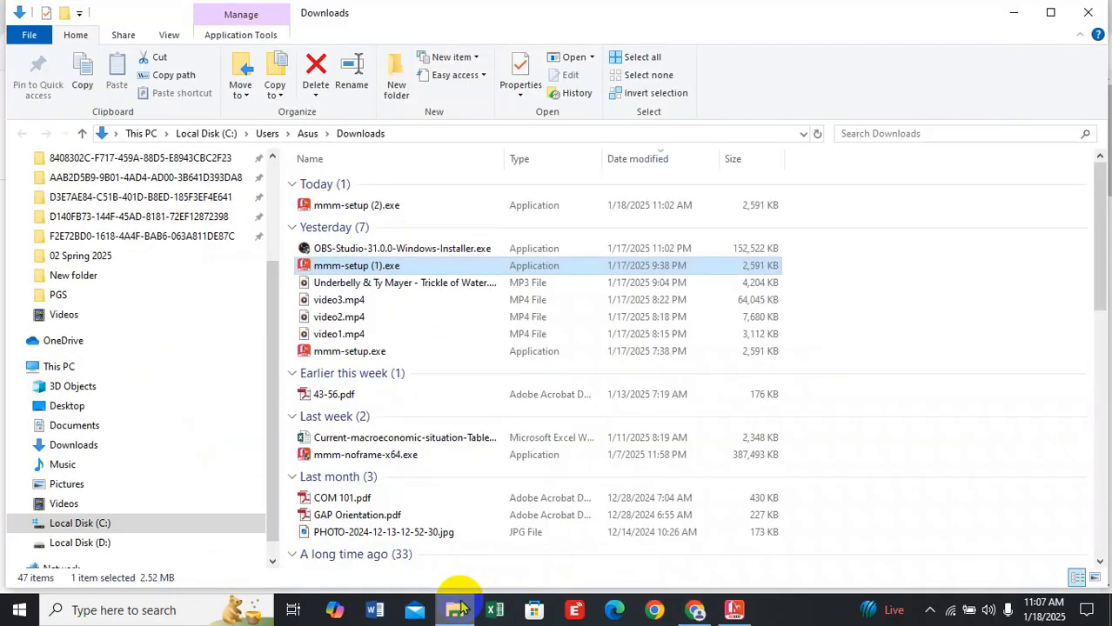
{"action": "left_click", "coordinate": [380, 306]}
{"action": "key", "text": "Down"}
{"action": "key", "text": "Down"}
{"action": "key", "text": "Up"}
{"action": "key", "text": "Up"}
{"action": "key", "text": "Down"}
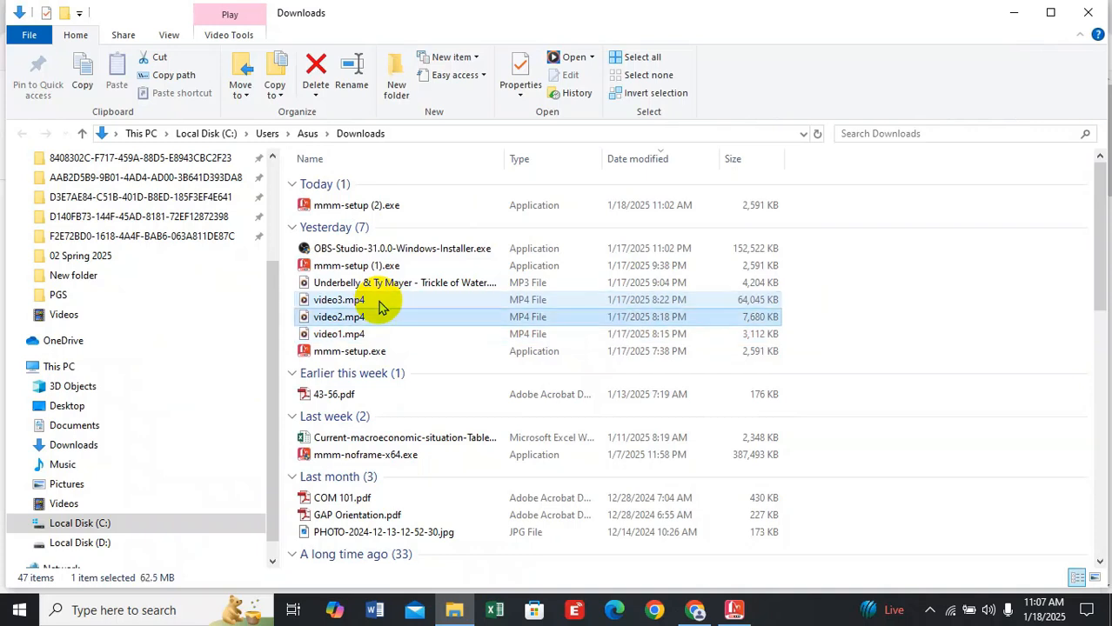
{"action": "key", "text": "Down"}
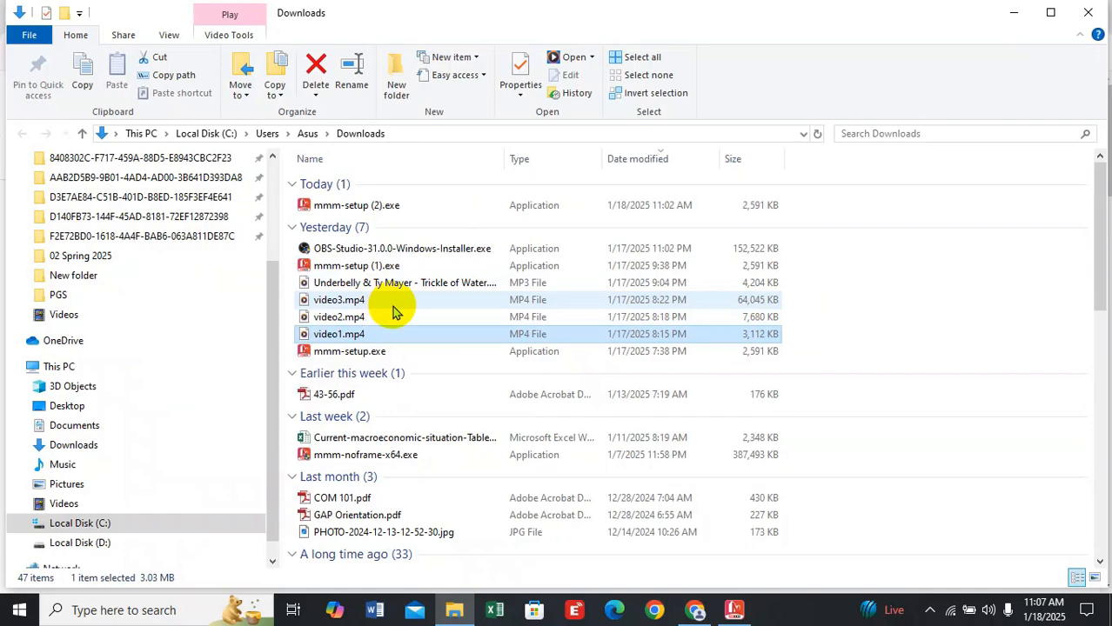
Switch to MiniTool MovieMaker and import video1.mp4, video2.mp4 and video3.mp4 from the Downloads folder into the media album.
{"action": "left_click", "coordinate": [721, 614]}
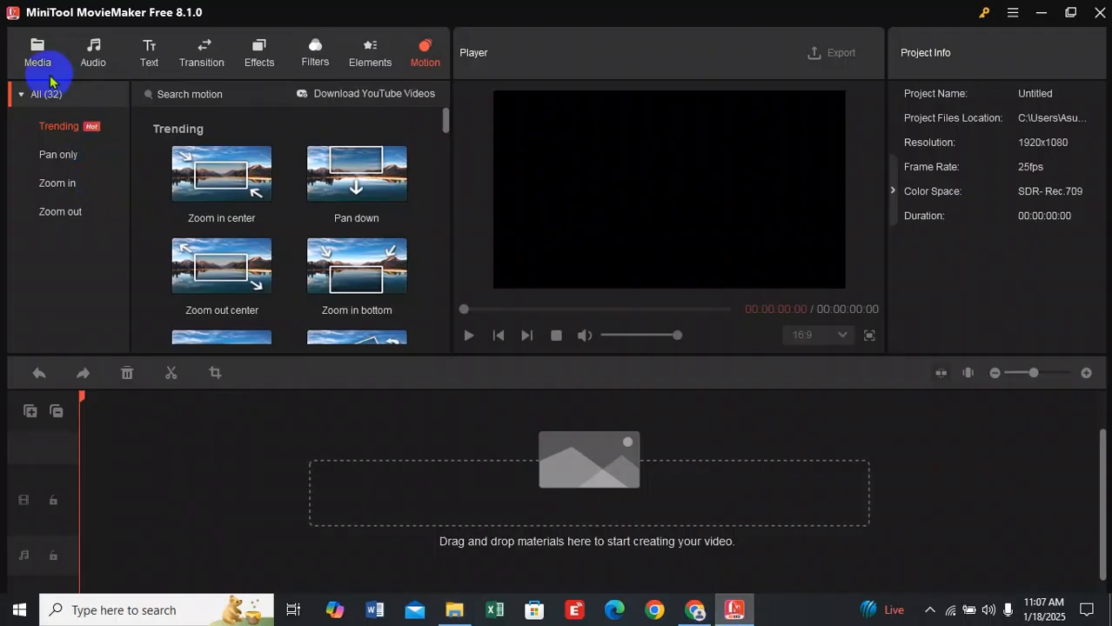
{"action": "left_click", "coordinate": [38, 63]}
{"action": "left_click", "coordinate": [269, 211]}
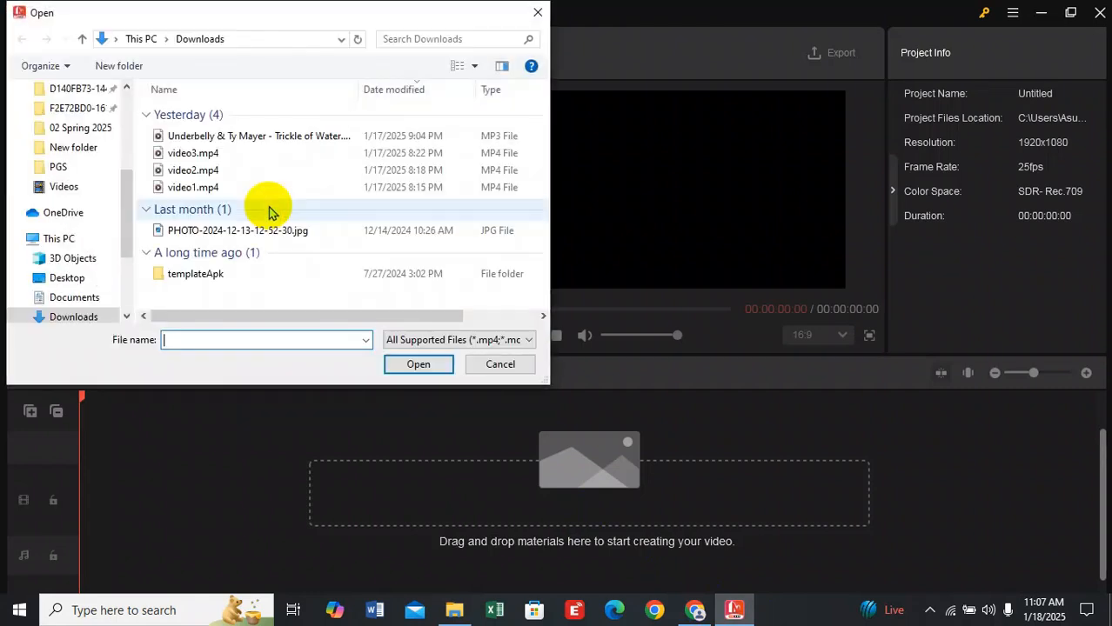
{"action": "left_click", "coordinate": [198, 182]}
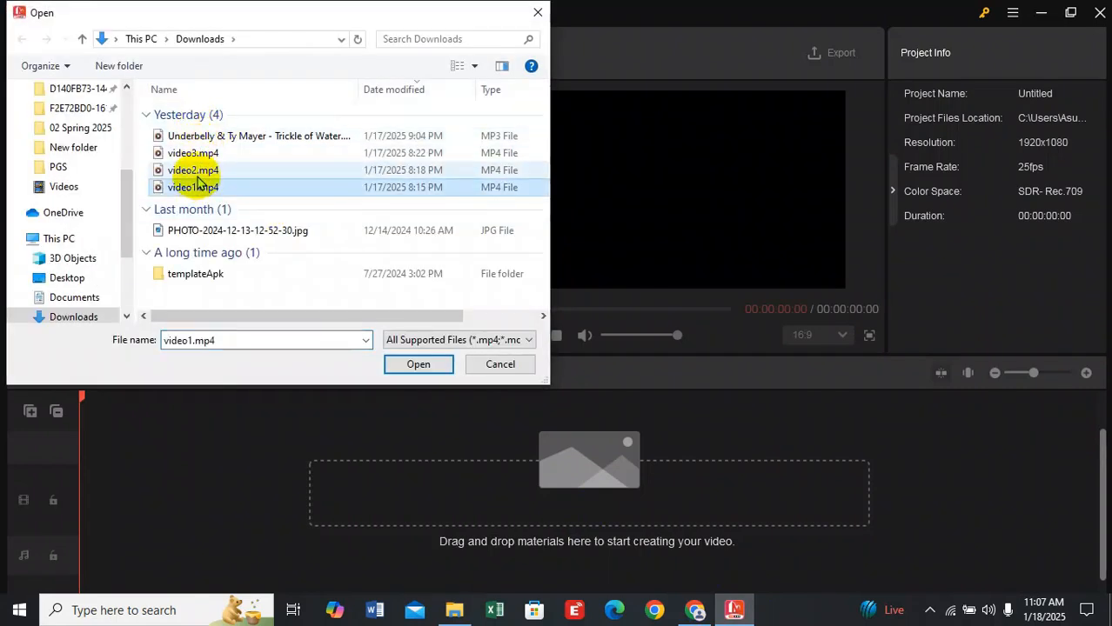
{"action": "left_click", "coordinate": [202, 178], "text": "ctrl"}
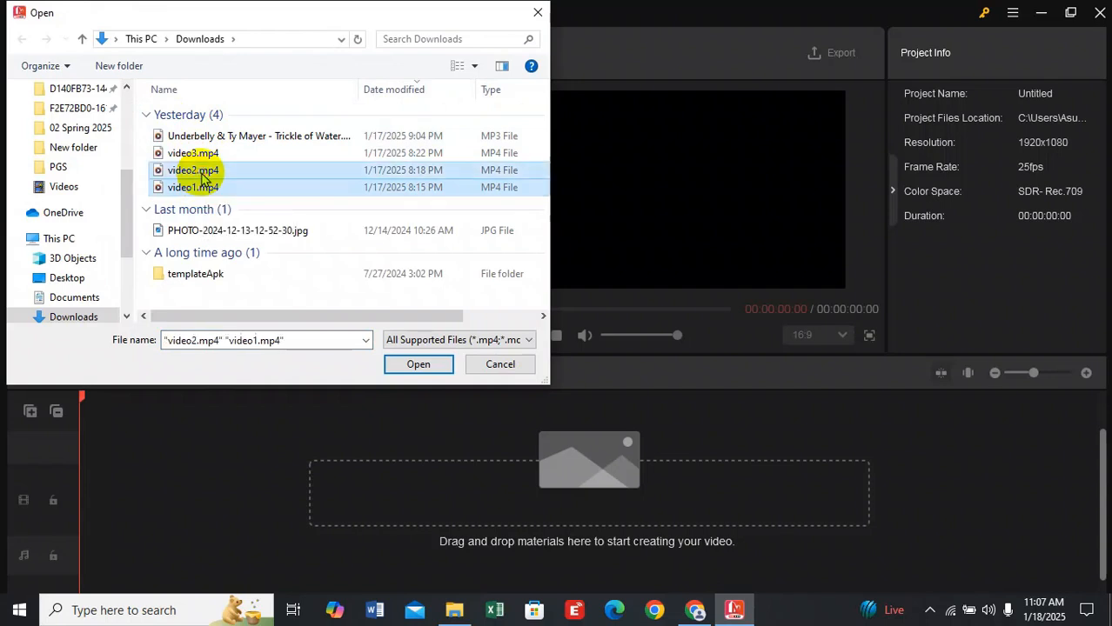
{"action": "left_click", "coordinate": [246, 153], "text": "ctrl"}
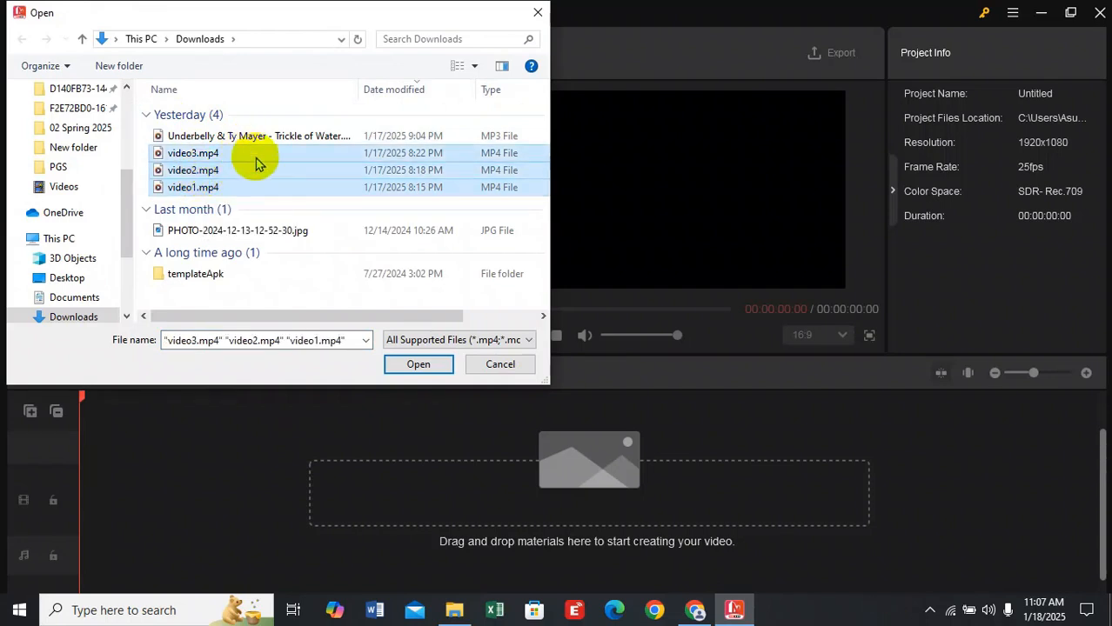
{"action": "left_click", "coordinate": [405, 370]}
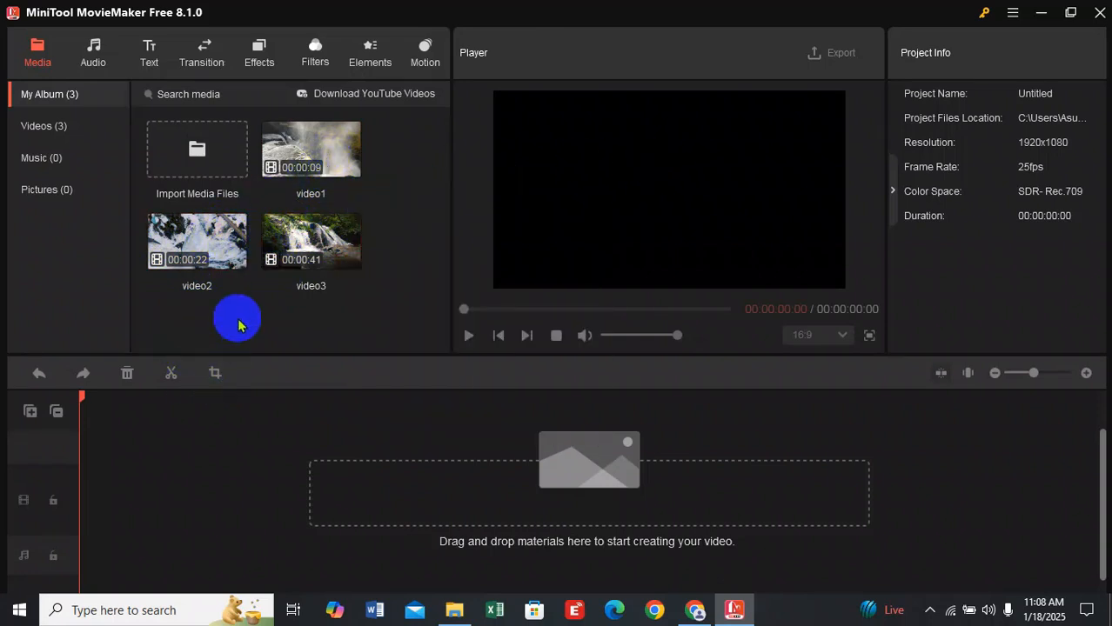
Add video1, video2 and video3 to the timeline's main video track one after another.
{"action": "mouse_move", "coordinate": [322, 173]}
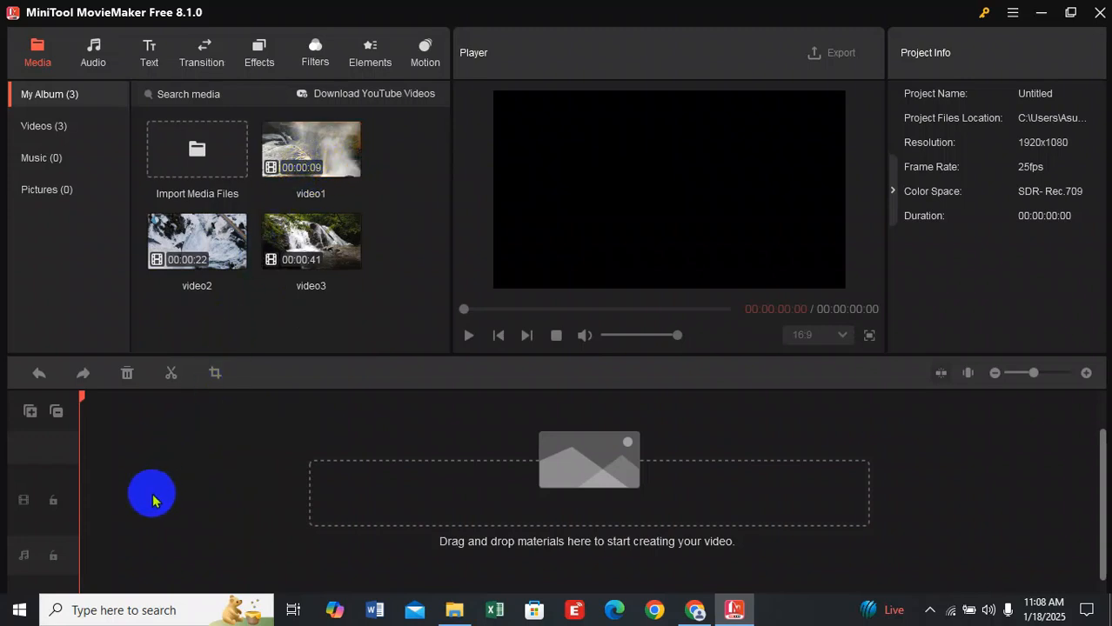
{"action": "left_click", "coordinate": [346, 168]}
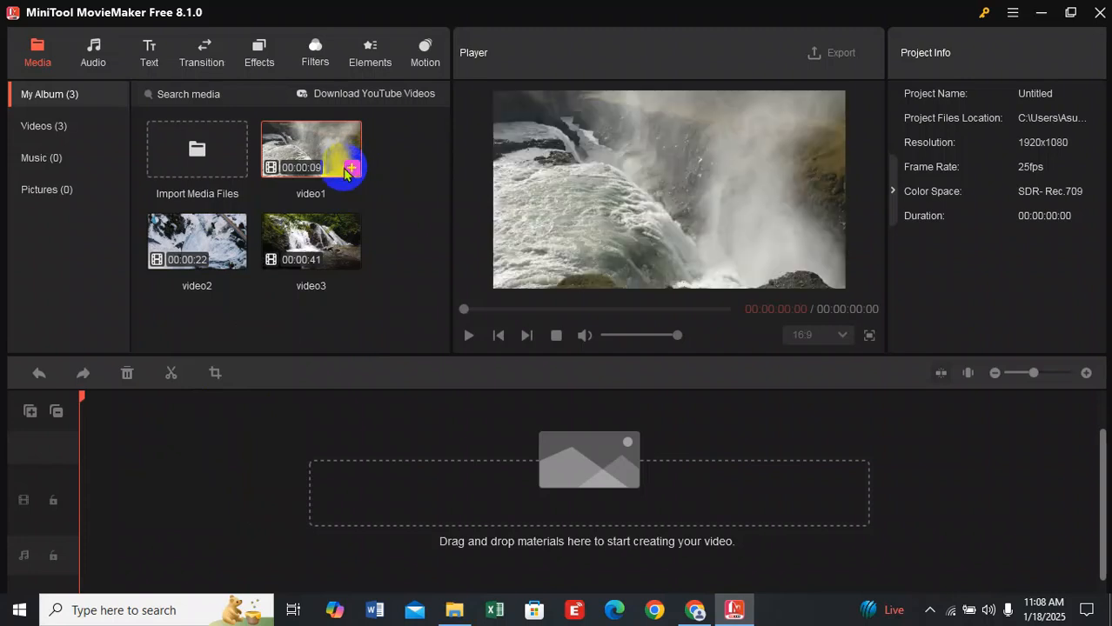
{"action": "mouse_move", "coordinate": [237, 259]}
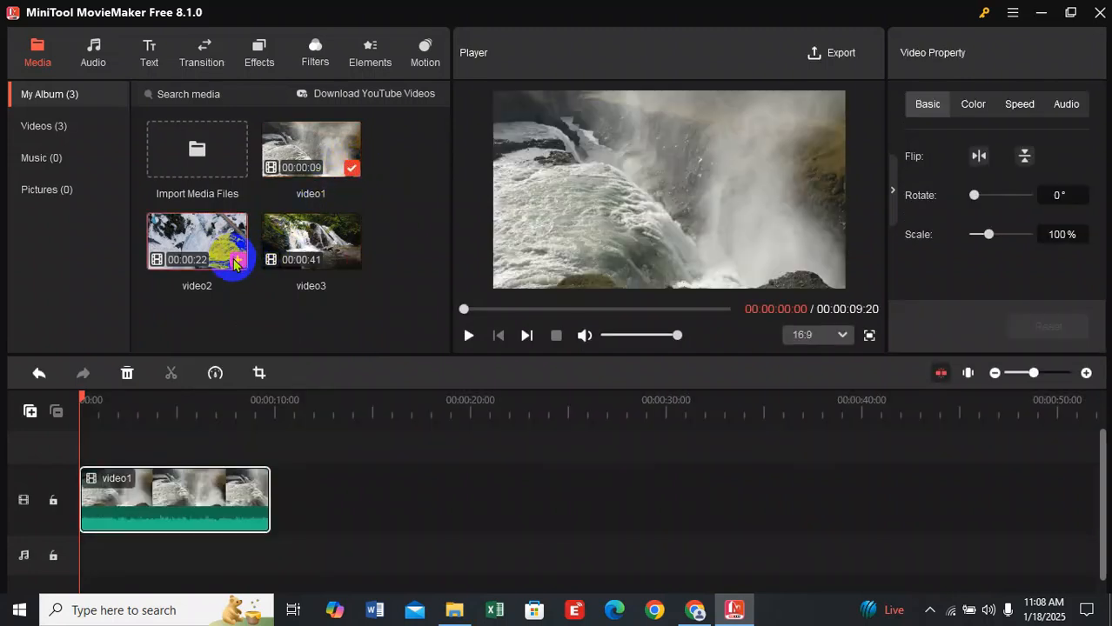
{"action": "left_click", "coordinate": [235, 262]}
{"action": "mouse_move", "coordinate": [317, 241]}
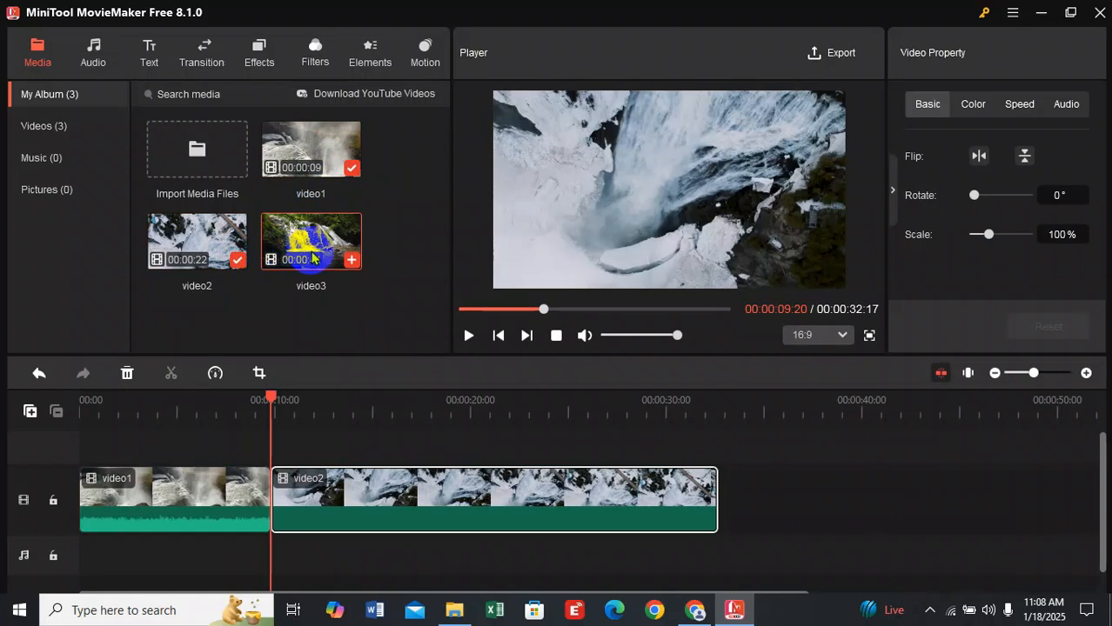
{"action": "left_click", "coordinate": [347, 255]}
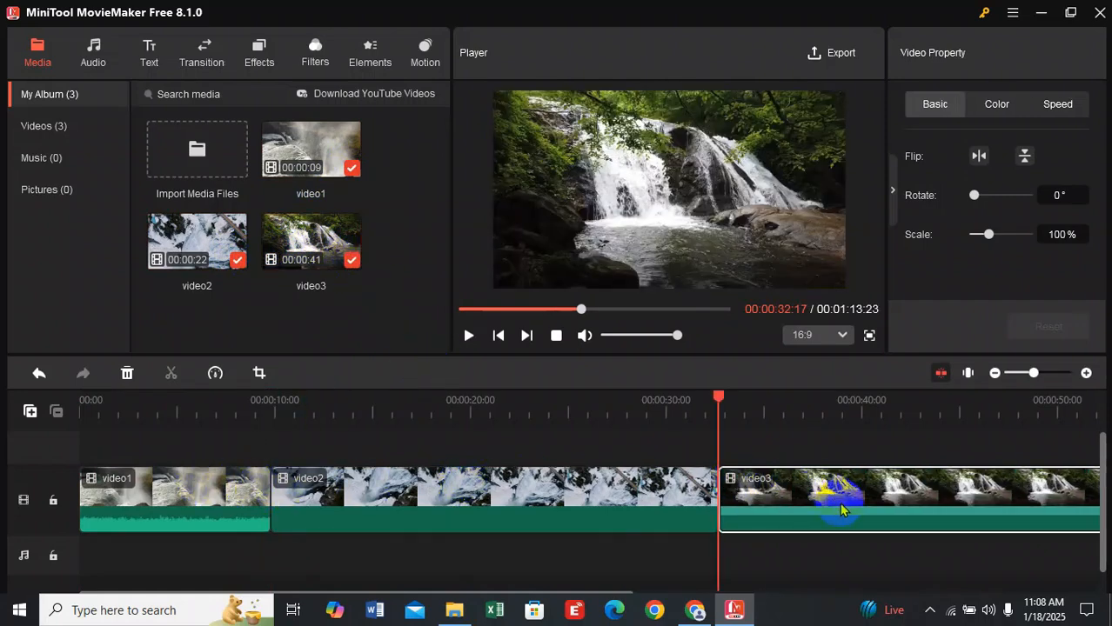
Try moving video3 onto a separate track above the other two clips, and undo the move.
{"action": "left_click", "coordinate": [170, 500]}
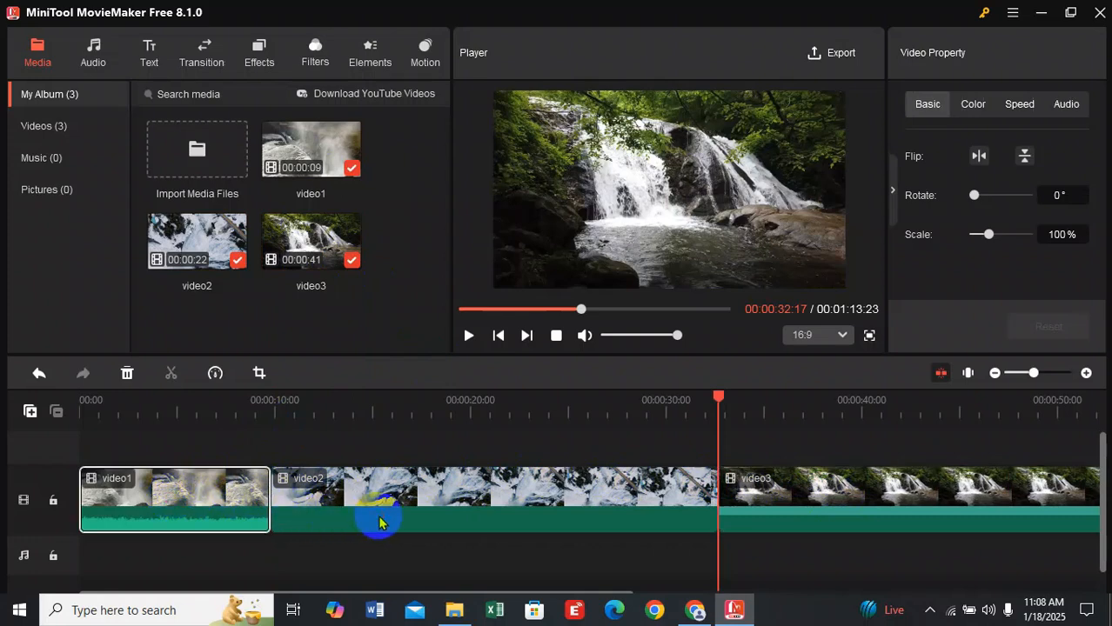
{"action": "left_click", "coordinate": [529, 512]}
{"action": "left_click", "coordinate": [733, 502]}
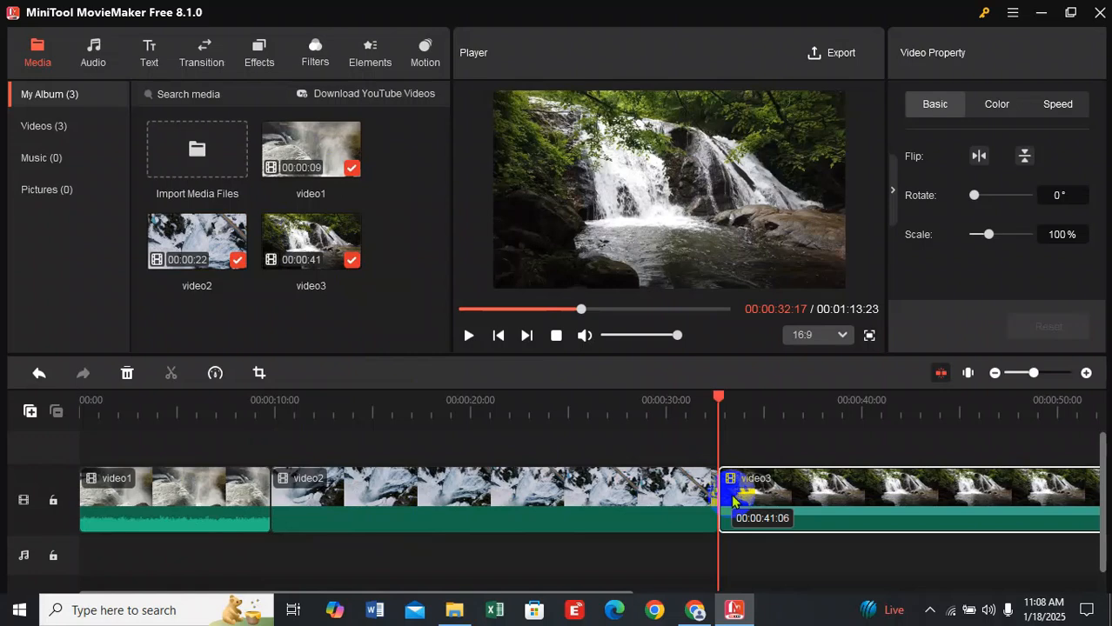
{"action": "left_click_drag", "start_coordinate": [733, 502], "coordinate": [251, 449]}
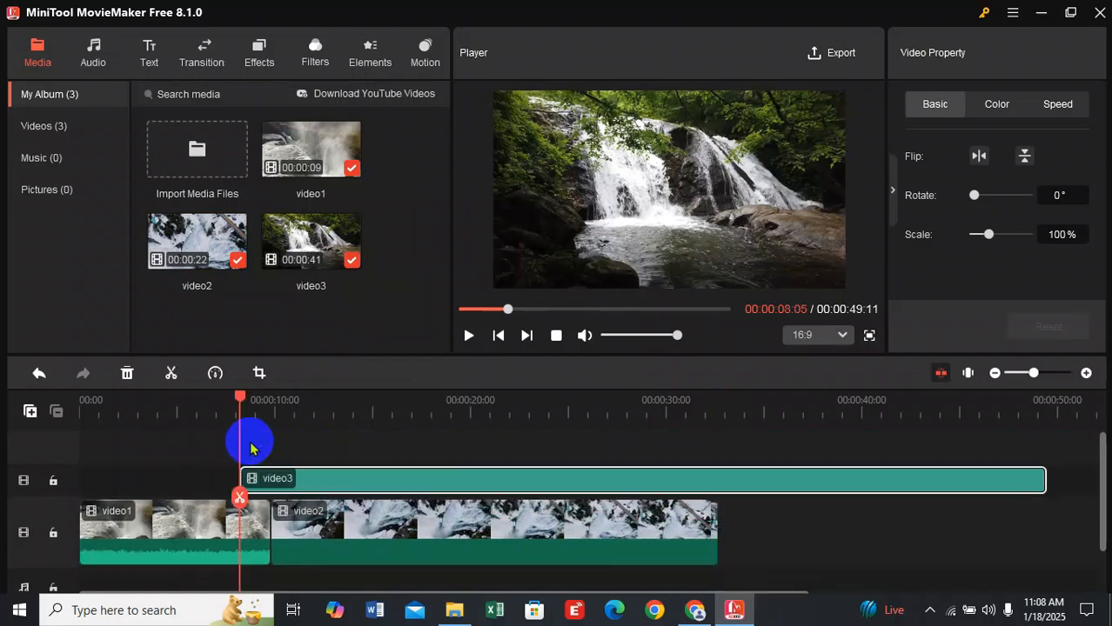
{"action": "key", "text": "ctrl+z"}
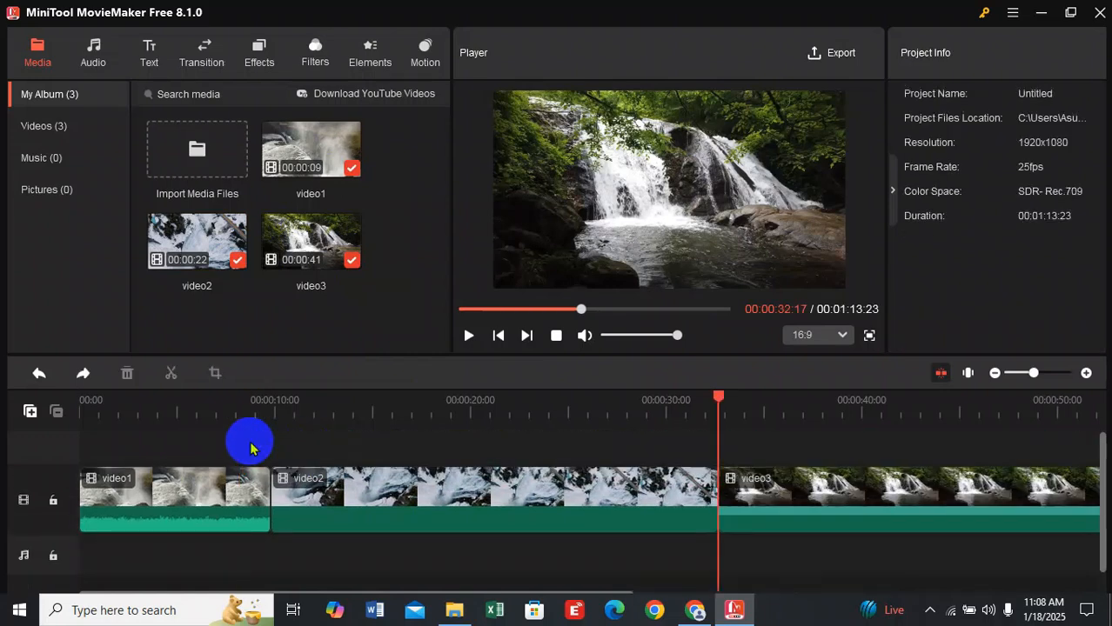
Play the assembled video from the start, skip ahead to the end of video2, and pause during video3.
{"action": "left_click", "coordinate": [176, 409]}
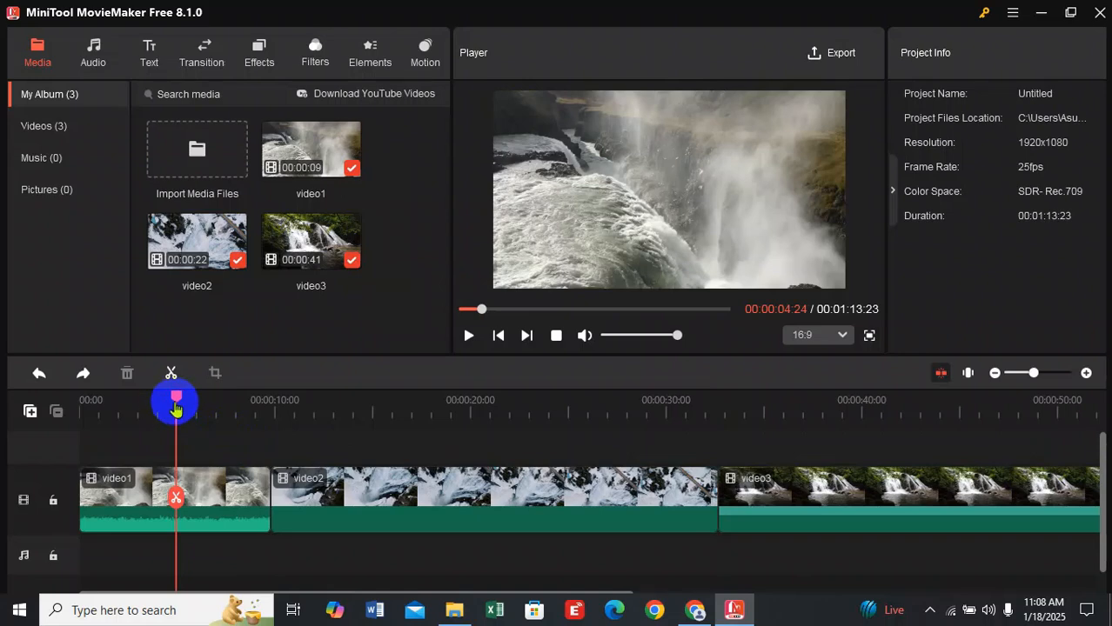
{"action": "left_click_drag", "start_coordinate": [176, 405], "coordinate": [49, 415]}
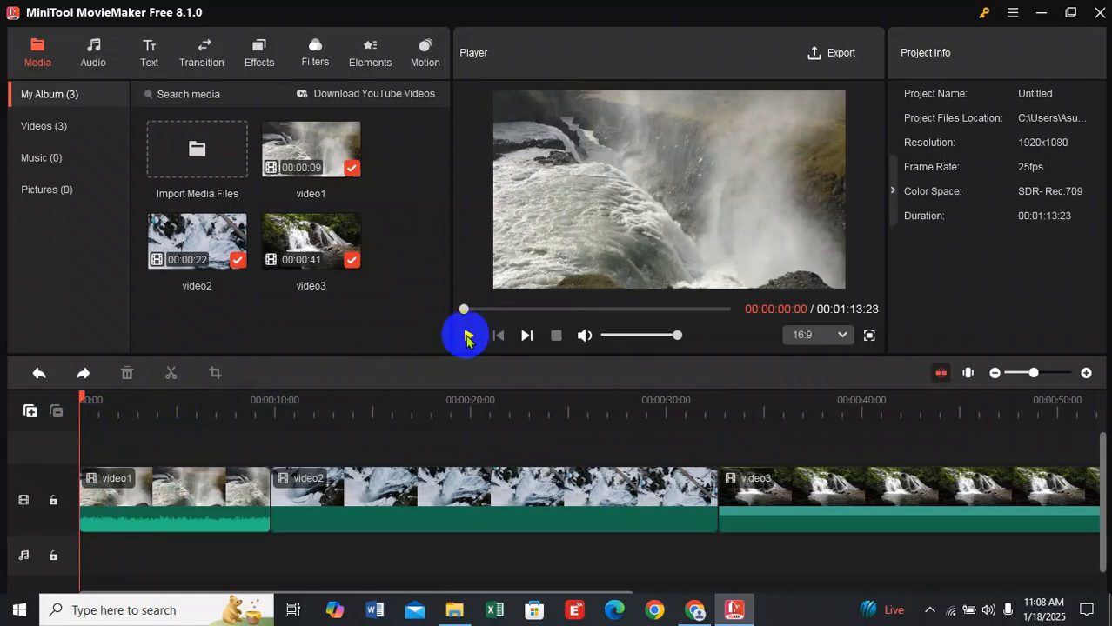
{"action": "left_click", "coordinate": [468, 335]}
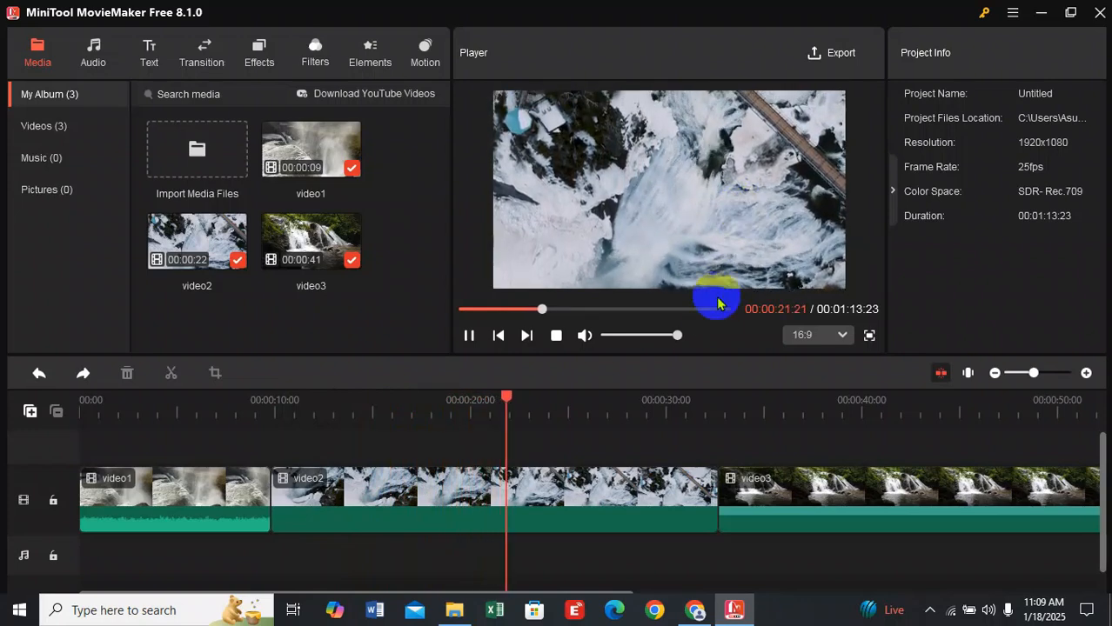
{"action": "left_click", "coordinate": [713, 416]}
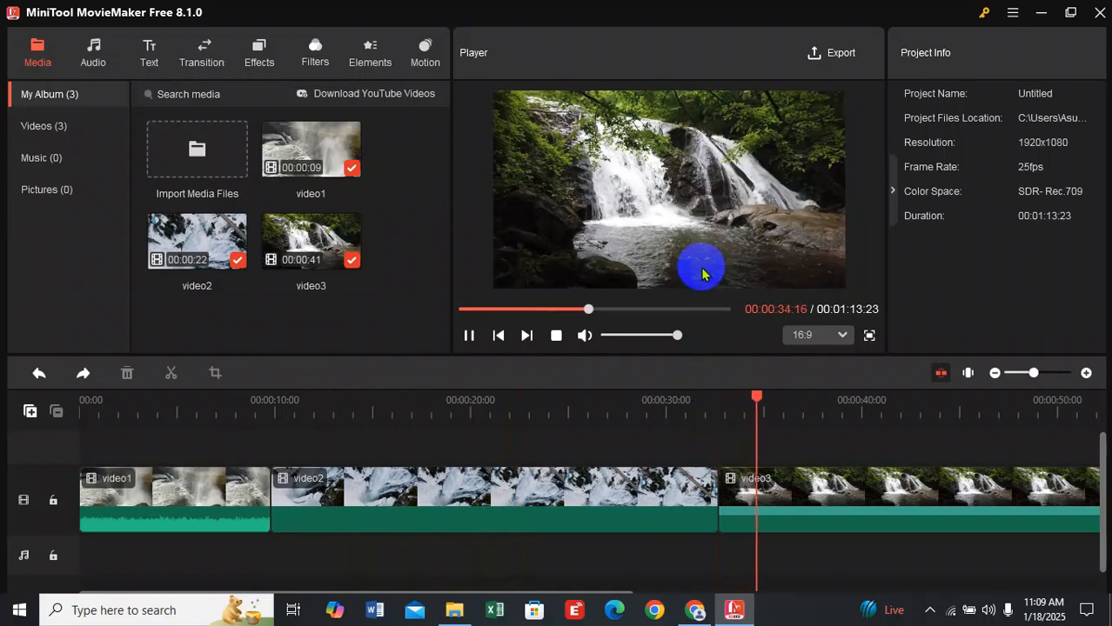
{"action": "left_click", "coordinate": [469, 337]}
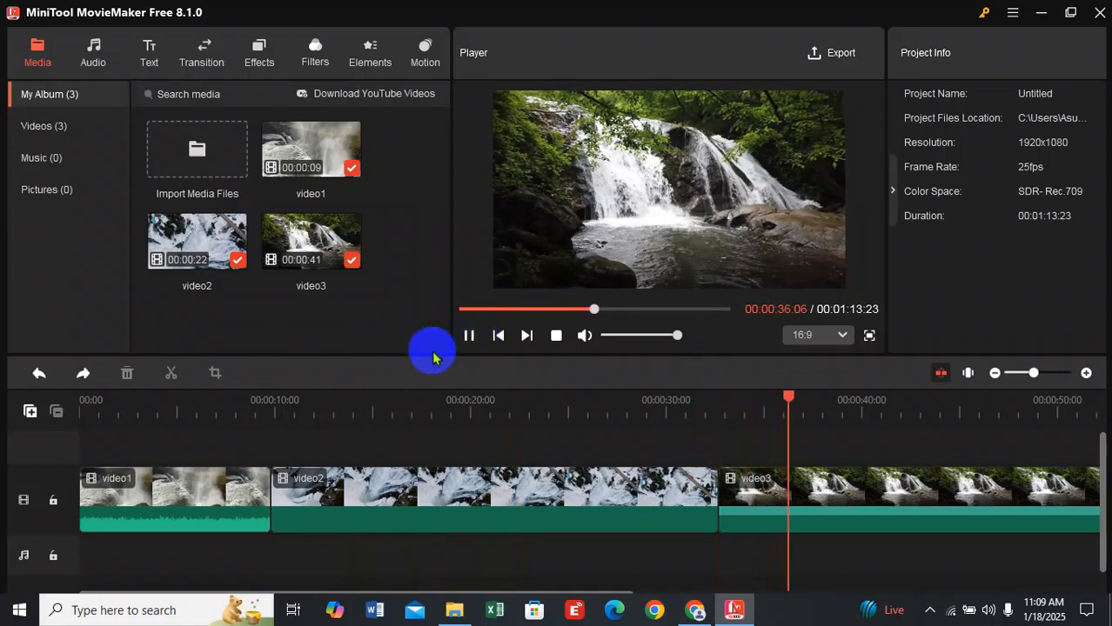
Split the video2 clip on the timeline at 00:00:21:12 and select its second part.
{"action": "left_click", "coordinate": [206, 505]}
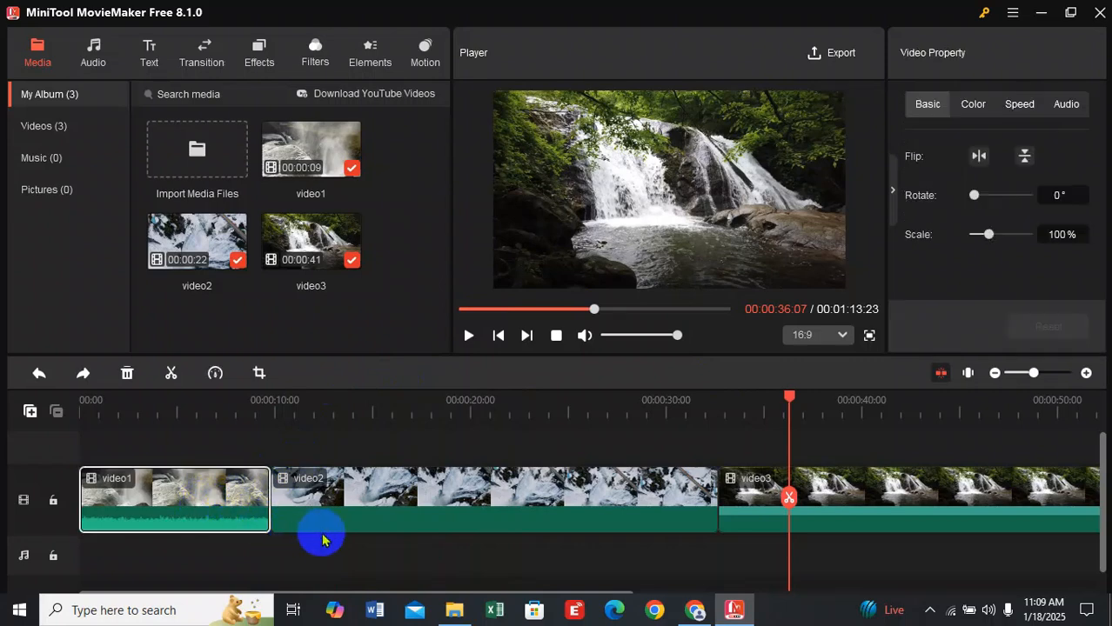
{"action": "left_click", "coordinate": [365, 523]}
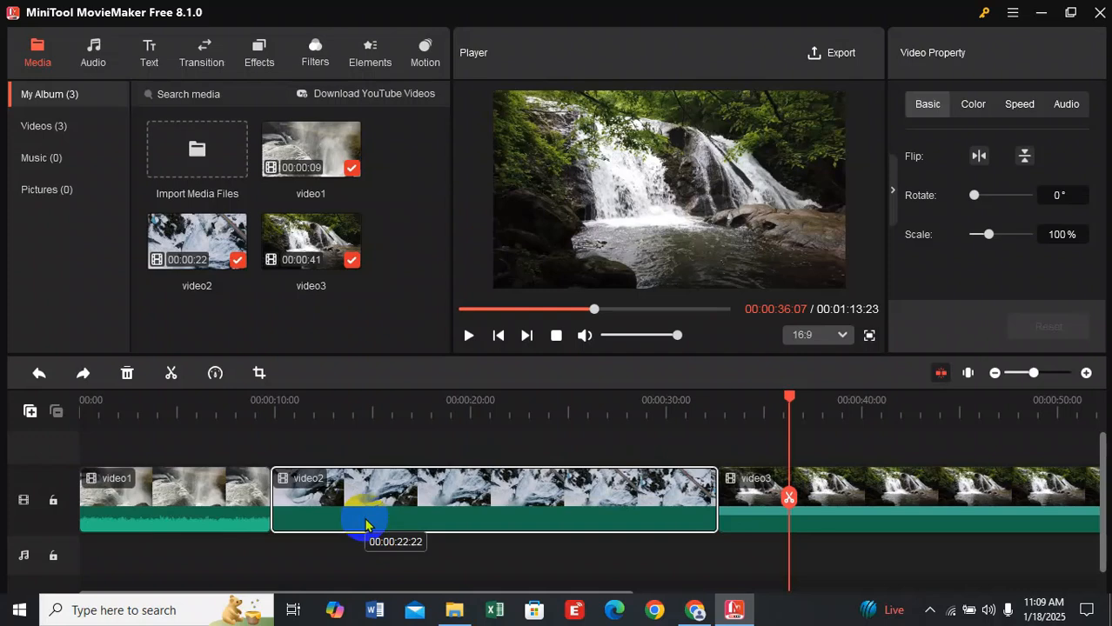
{"action": "left_click", "coordinate": [233, 530]}
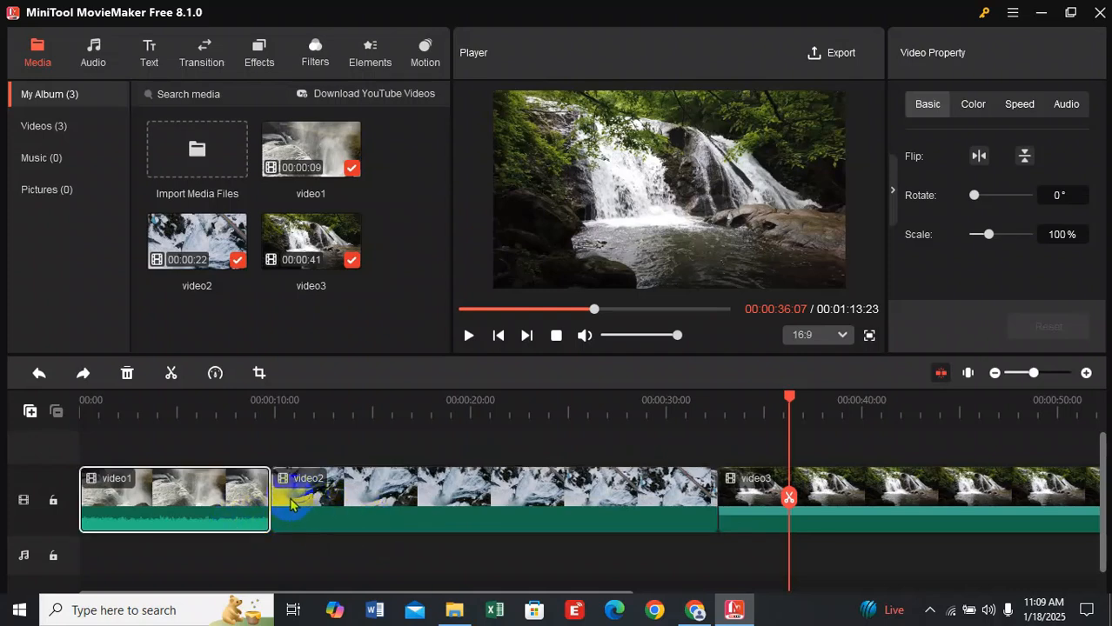
{"action": "left_click", "coordinate": [291, 505]}
{"action": "left_click", "coordinate": [499, 424]}
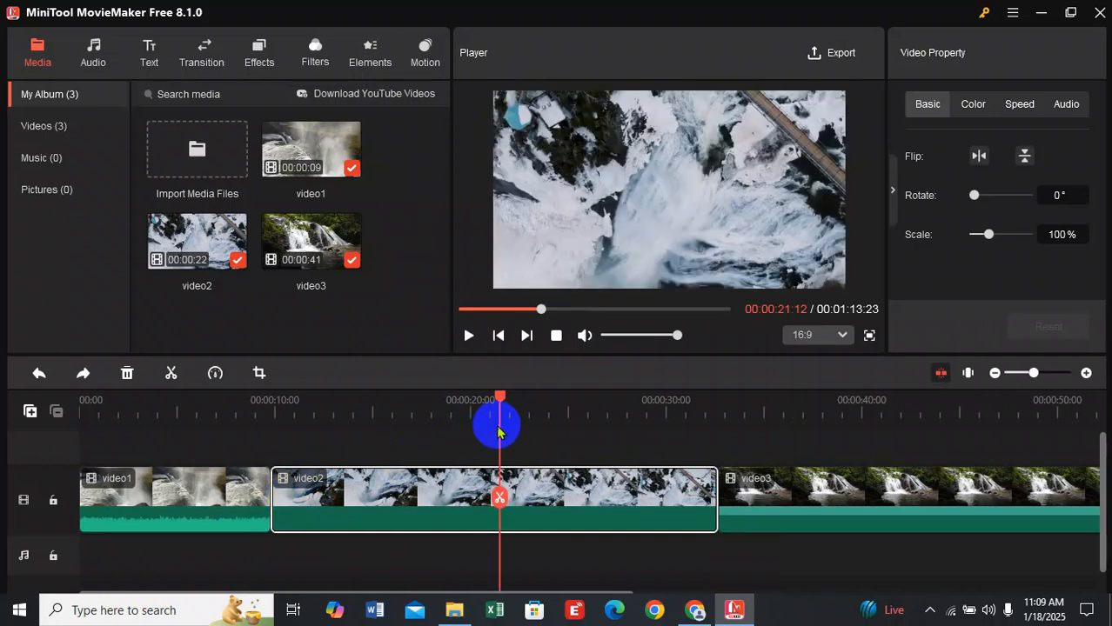
{"action": "left_click", "coordinate": [495, 507]}
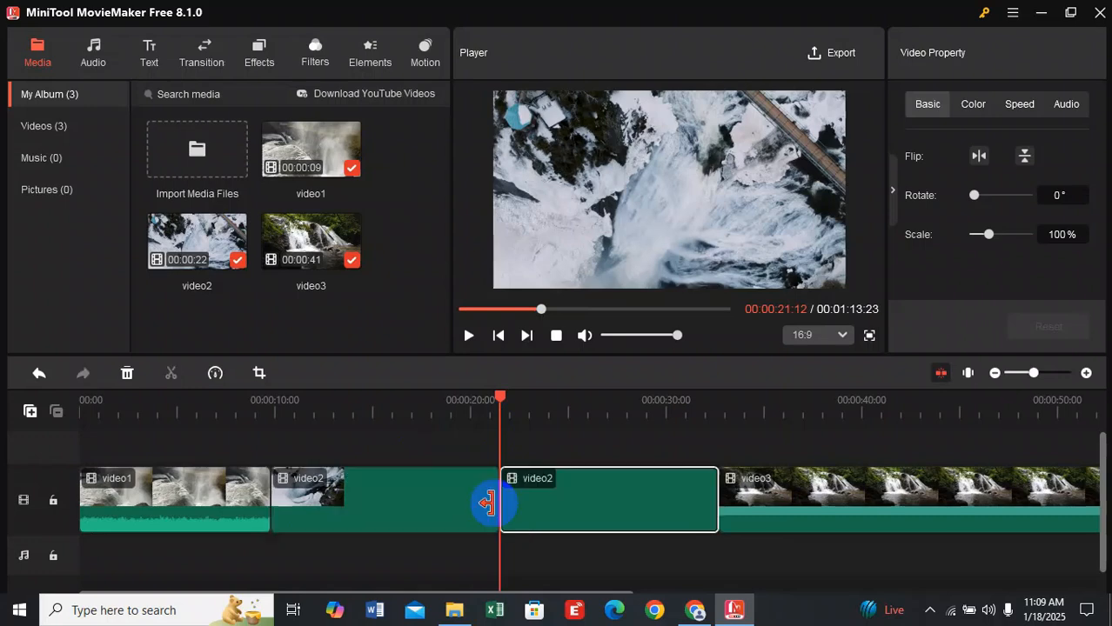
{"action": "left_click", "coordinate": [401, 497]}
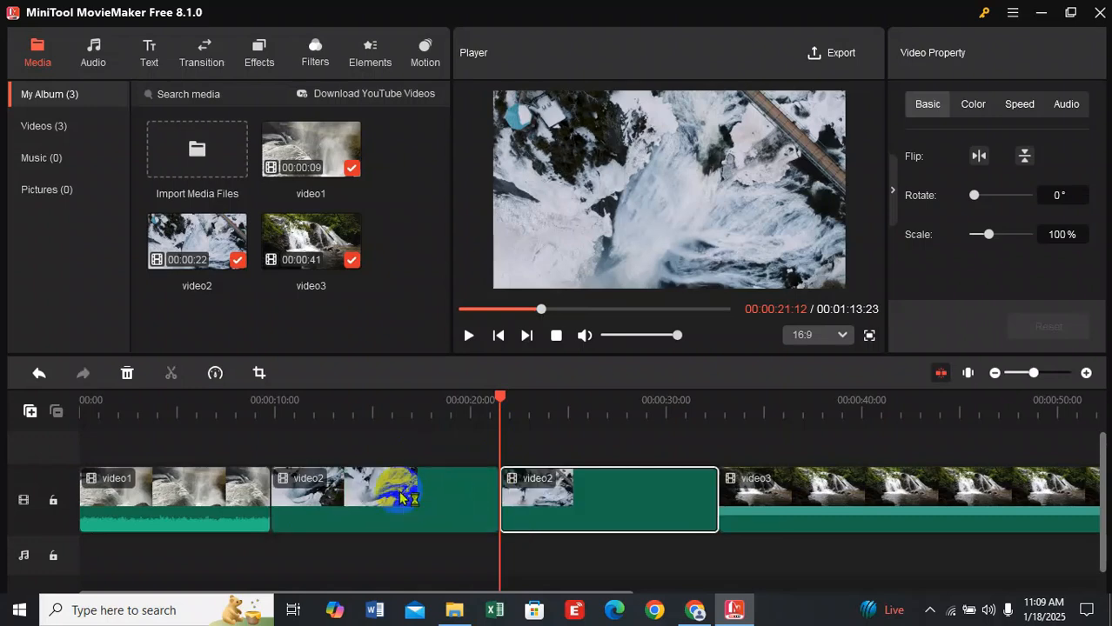
{"action": "left_click", "coordinate": [548, 509]}
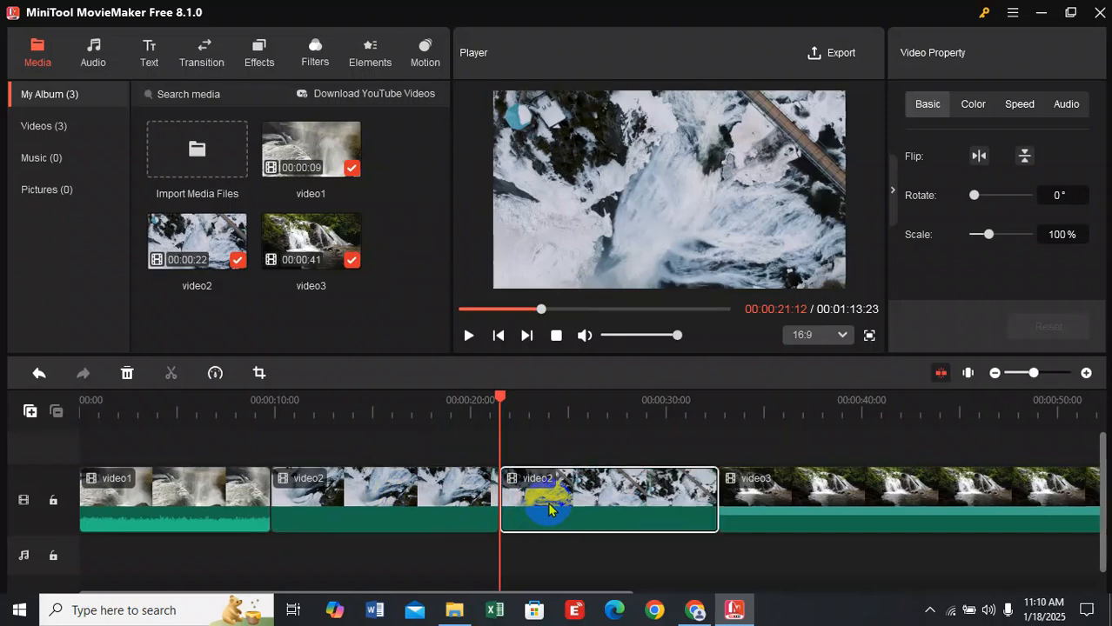
Undo the split of the video2 clip on the timeline.
{"action": "key", "text": "ctrl+z"}
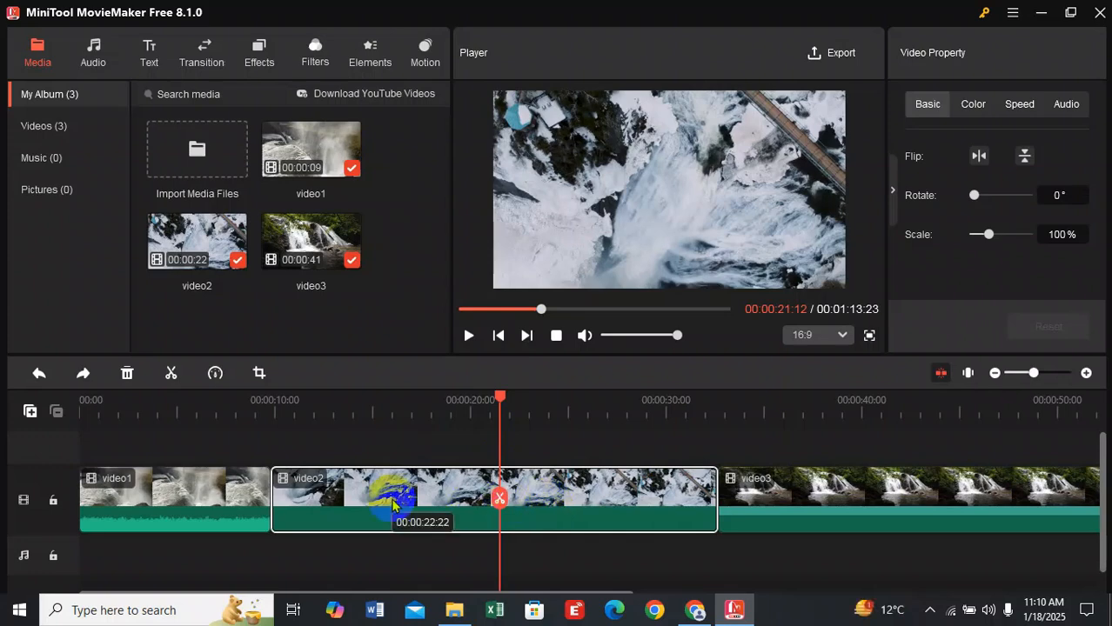
{"action": "left_click", "coordinate": [215, 493]}
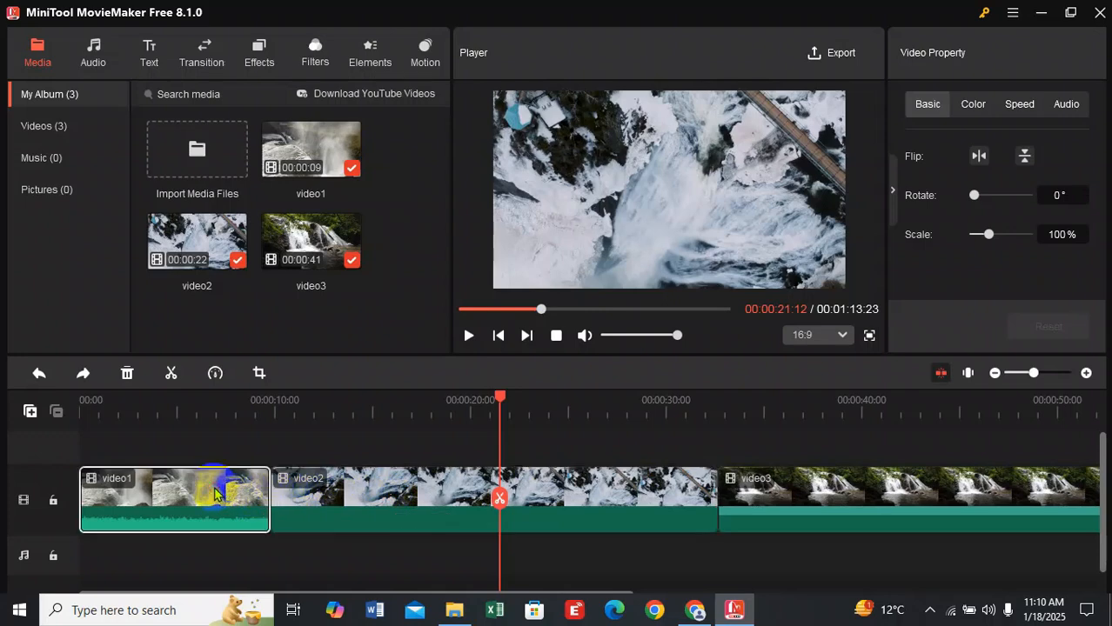
{"action": "left_click", "coordinate": [305, 516]}
{"action": "left_click", "coordinate": [773, 517]}
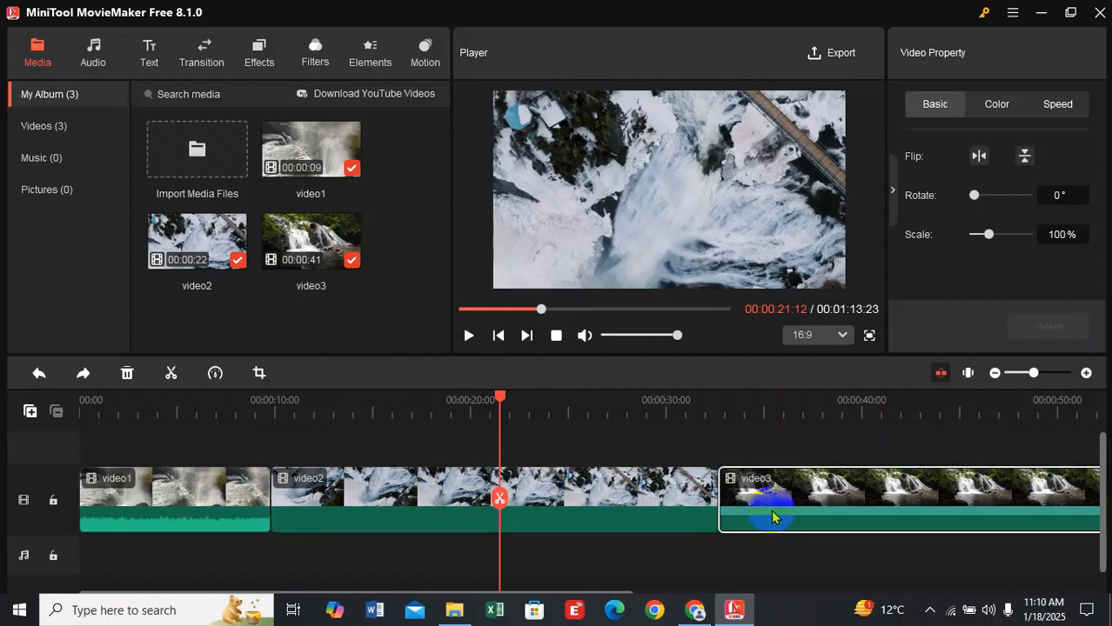
Add a FadeGrayscale transition between video1 and video2 and set its duration to 2.0 s.
{"action": "left_click", "coordinate": [165, 508]}
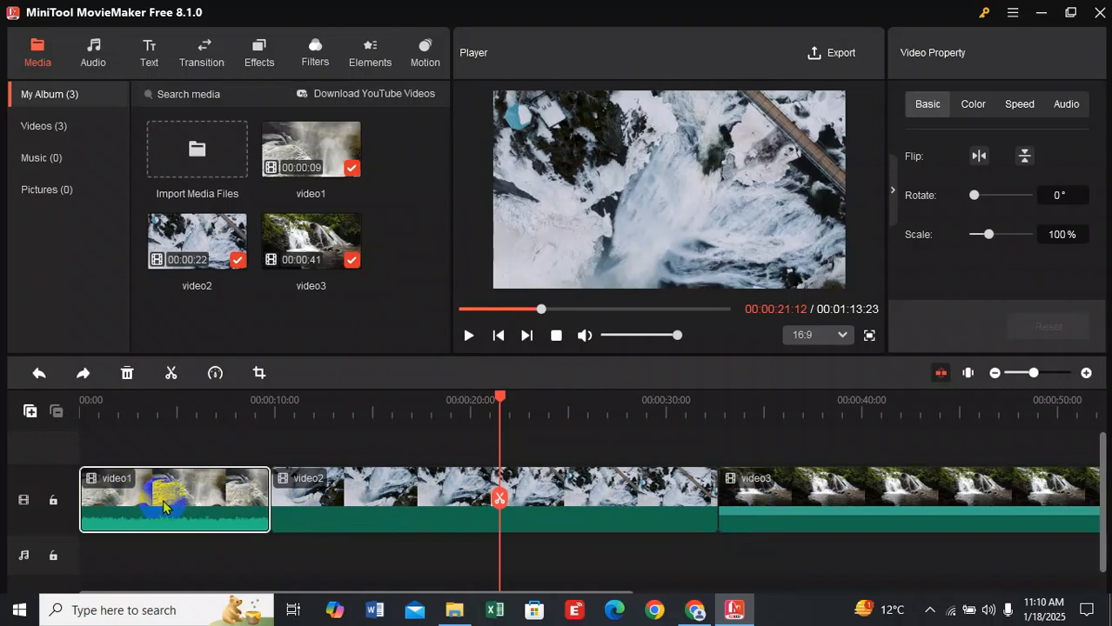
{"action": "left_click", "coordinate": [243, 411]}
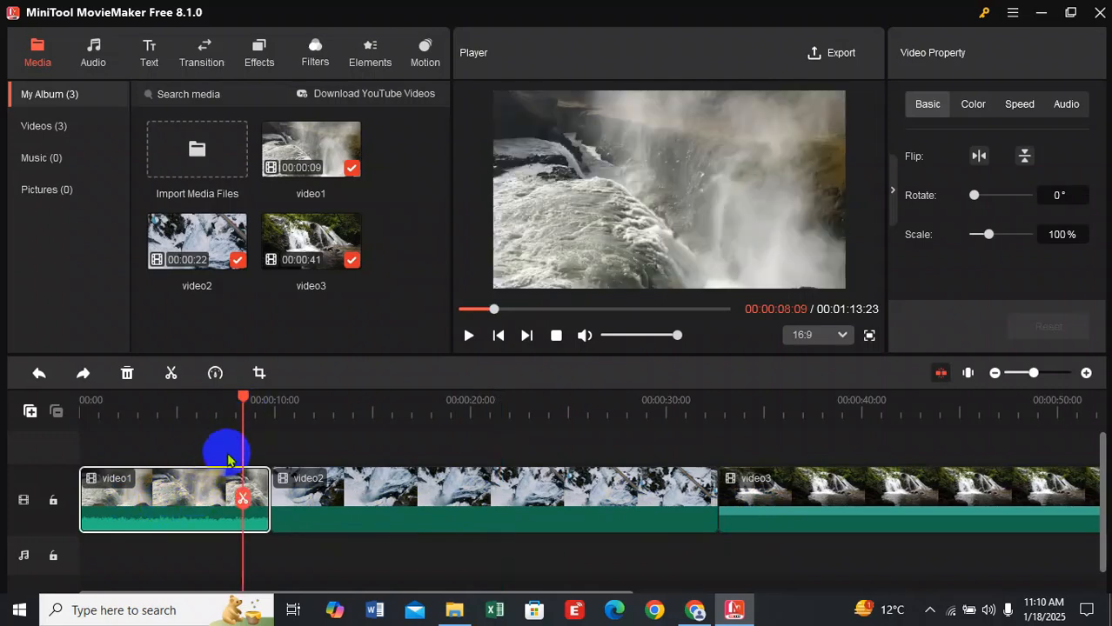
{"action": "left_click", "coordinate": [200, 59]}
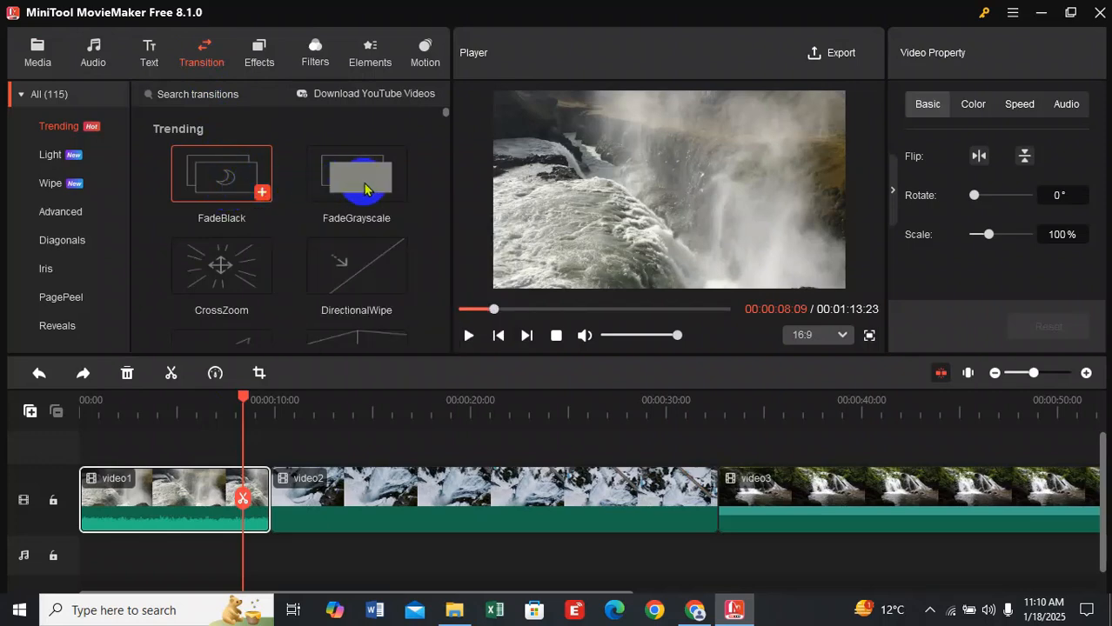
{"action": "mouse_move", "coordinate": [364, 190]}
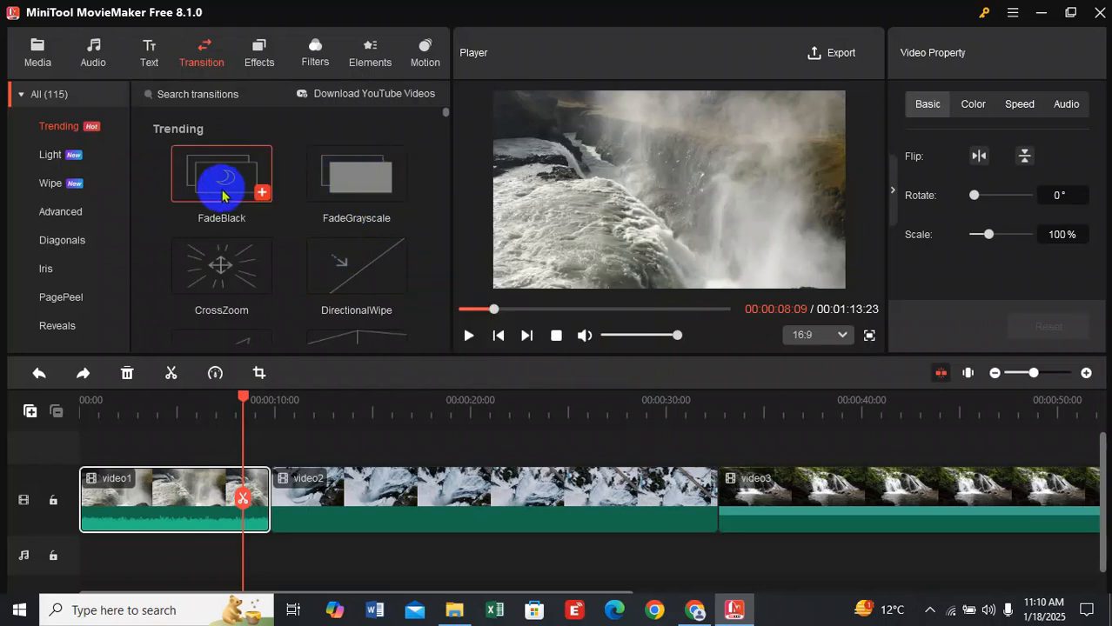
{"action": "mouse_move", "coordinate": [221, 196]}
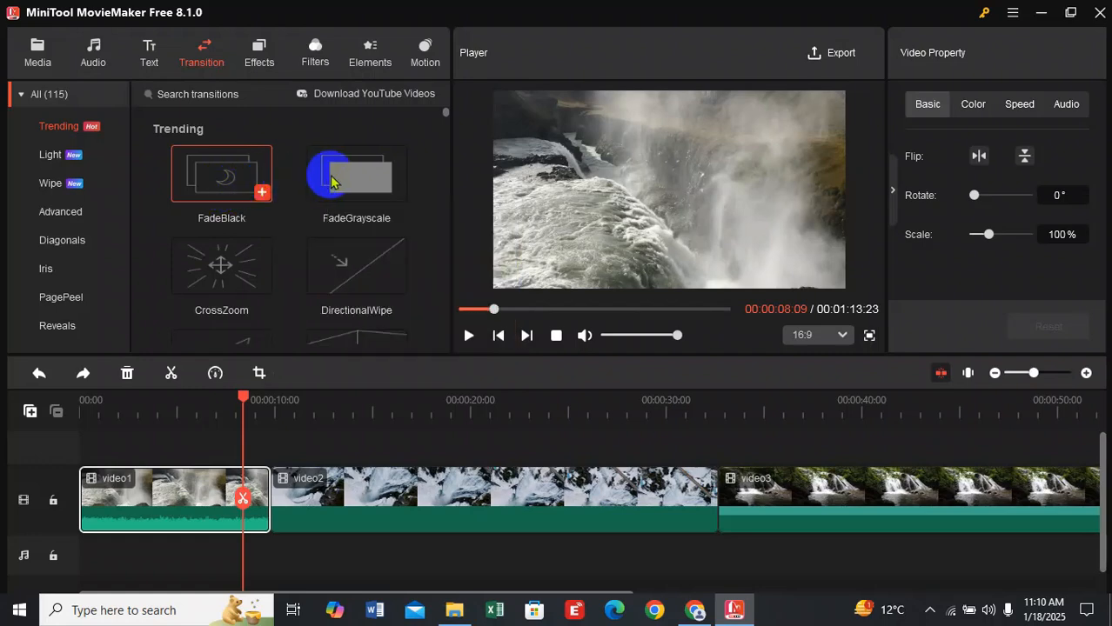
{"action": "left_click", "coordinate": [398, 196]}
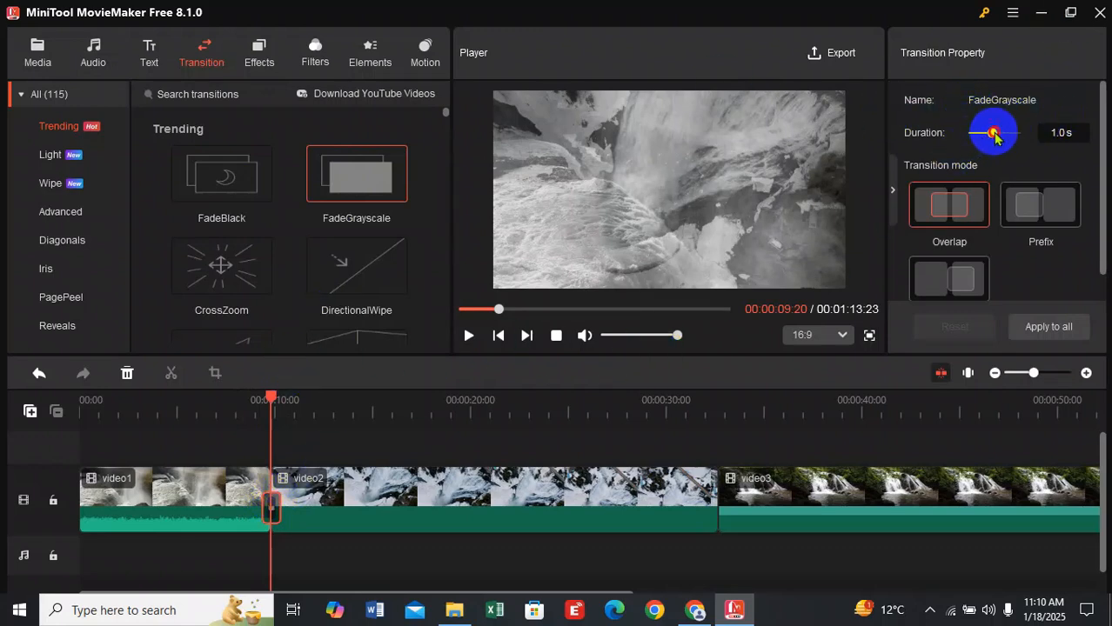
{"action": "mouse_move", "coordinate": [1016, 135]}
{"action": "left_mouse_down"}
{"action": "mouse_move", "coordinate": [977, 143]}
{"action": "mouse_move", "coordinate": [1019, 135]}
{"action": "left_mouse_up"}
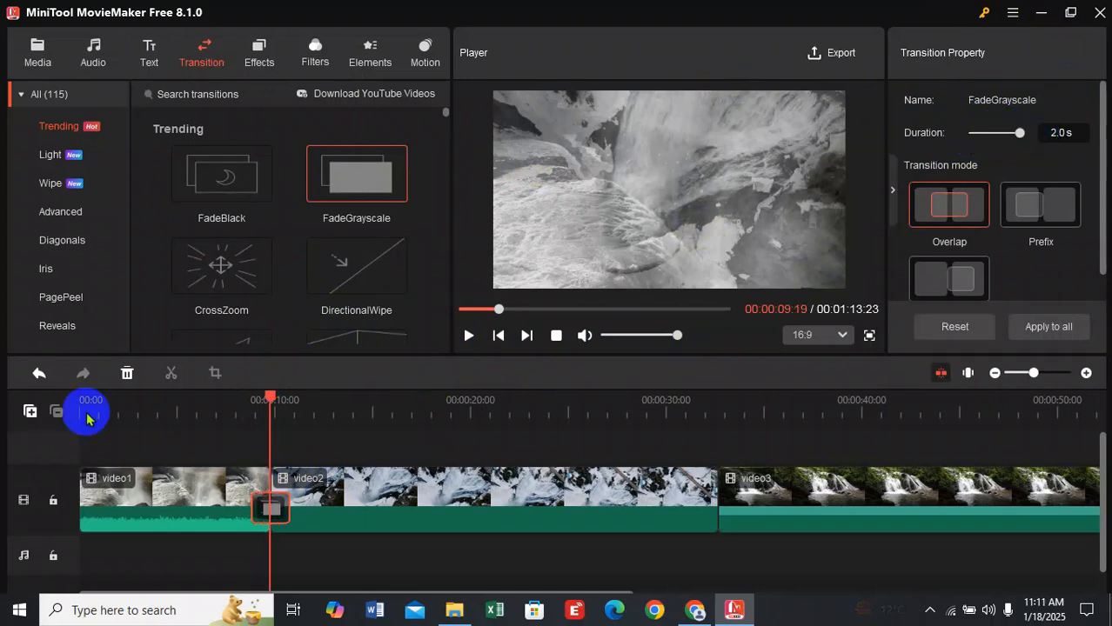
Preview the transition between video1 and video2, playing from about 00:00:05:07 and pausing in video2.
{"action": "left_click", "coordinate": [182, 414]}
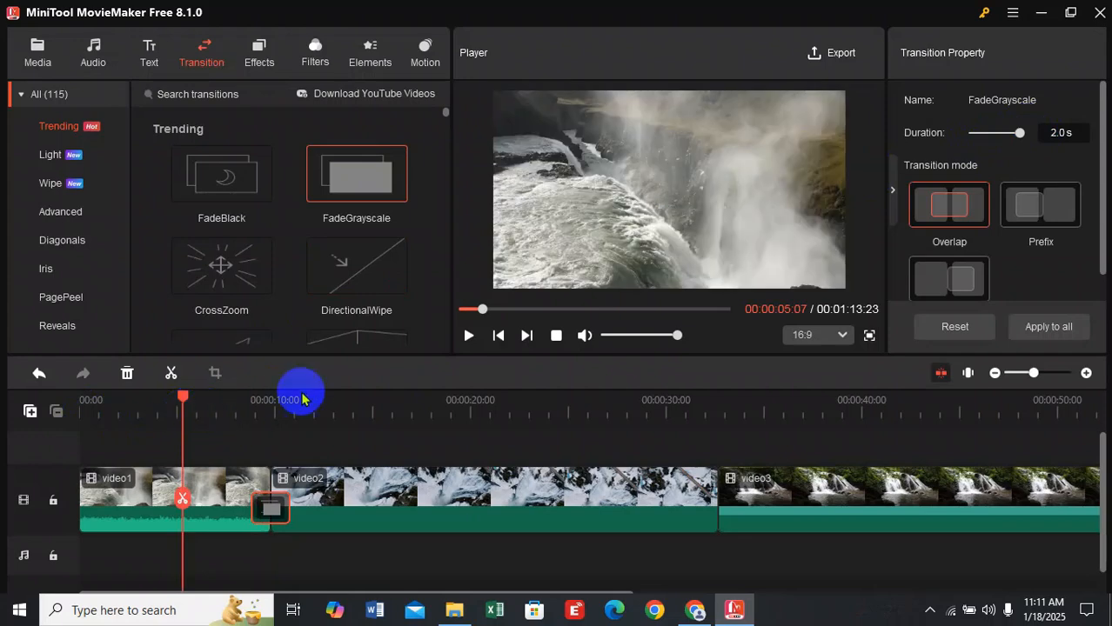
{"action": "left_click", "coordinate": [467, 336]}
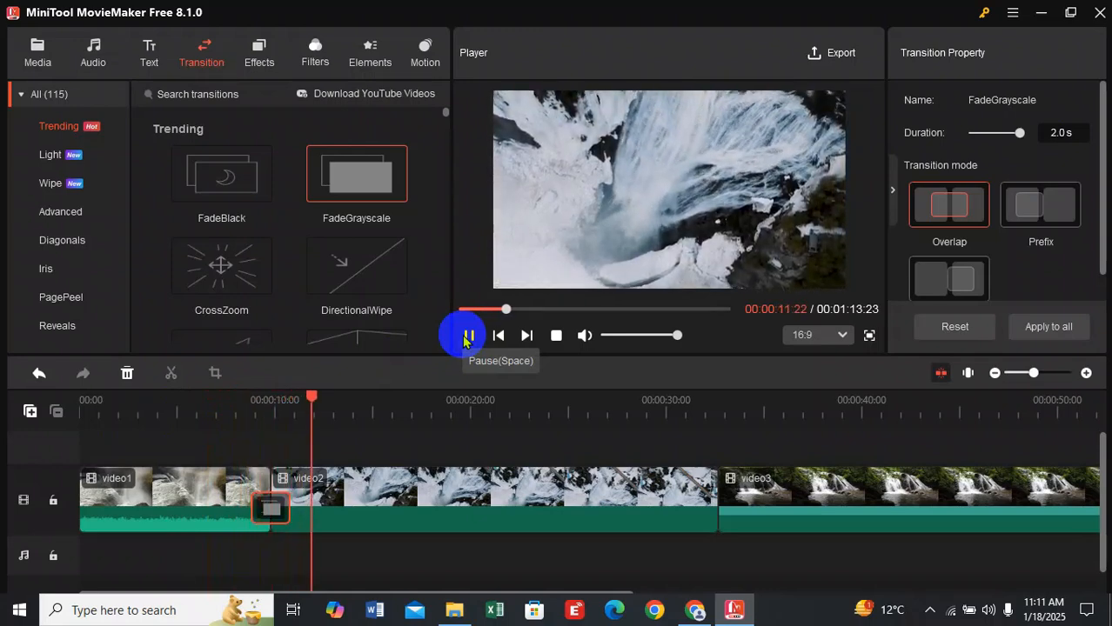
{"action": "left_click", "coordinate": [467, 336]}
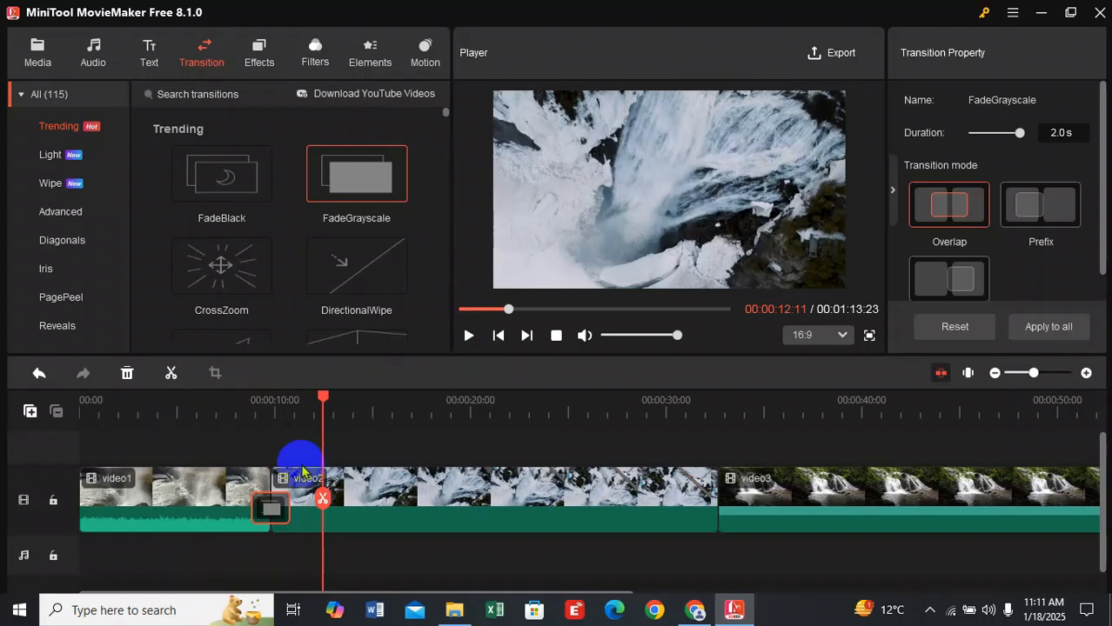
Add a FadeGrayscale transition between video2 and video3 with a 2.0 s duration.
{"action": "left_click", "coordinate": [719, 514]}
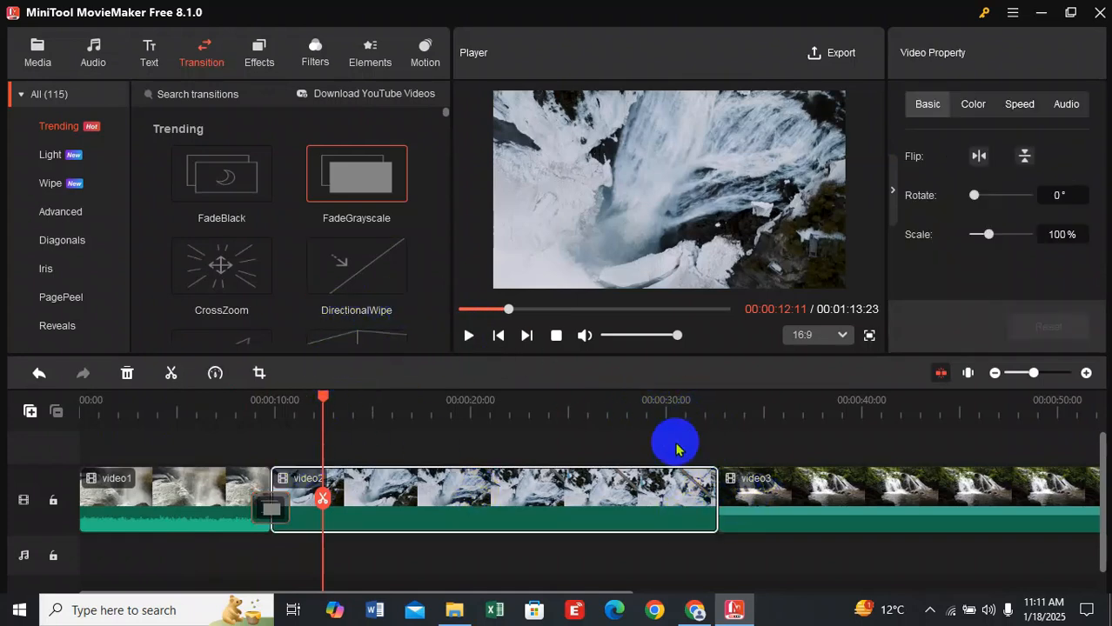
{"action": "left_click", "coordinate": [699, 422]}
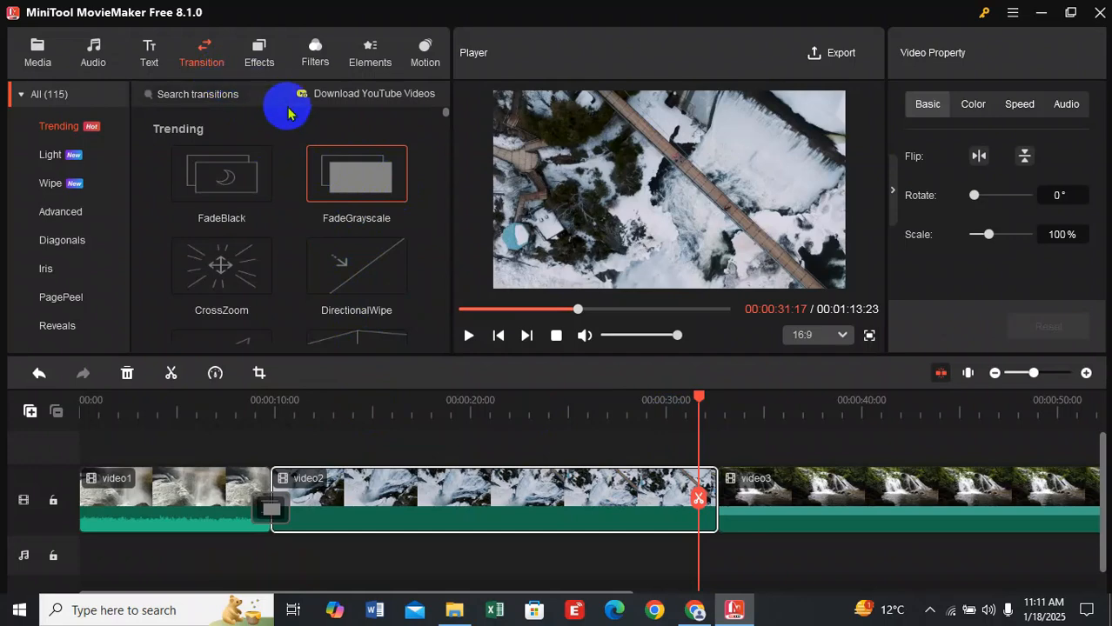
{"action": "left_click", "coordinate": [398, 194]}
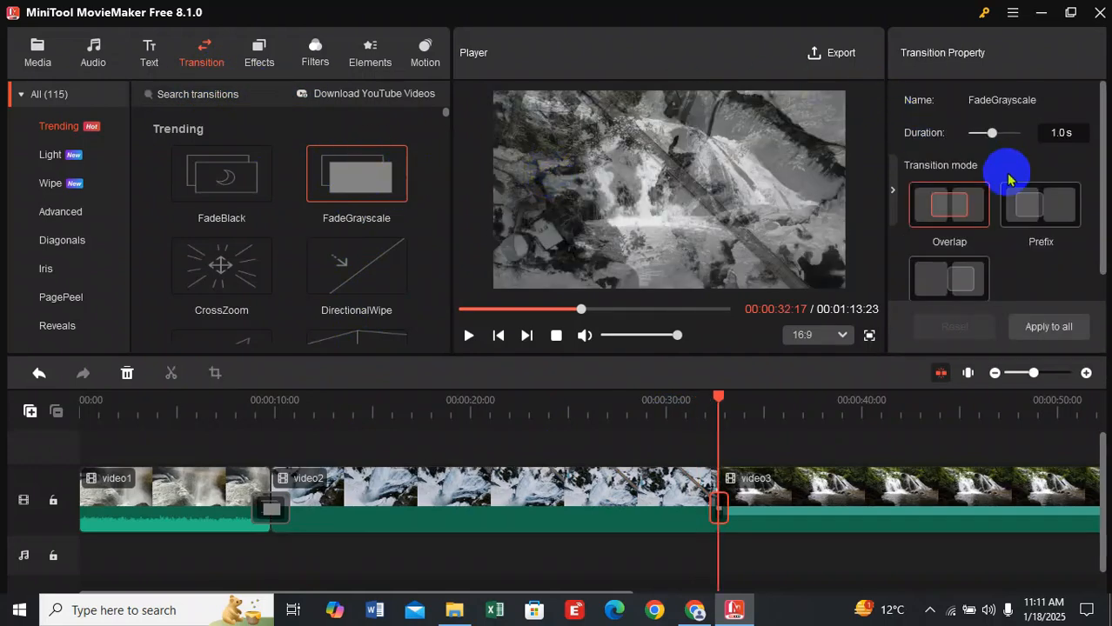
{"action": "left_click_drag", "start_coordinate": [993, 133], "coordinate": [1040, 140]}
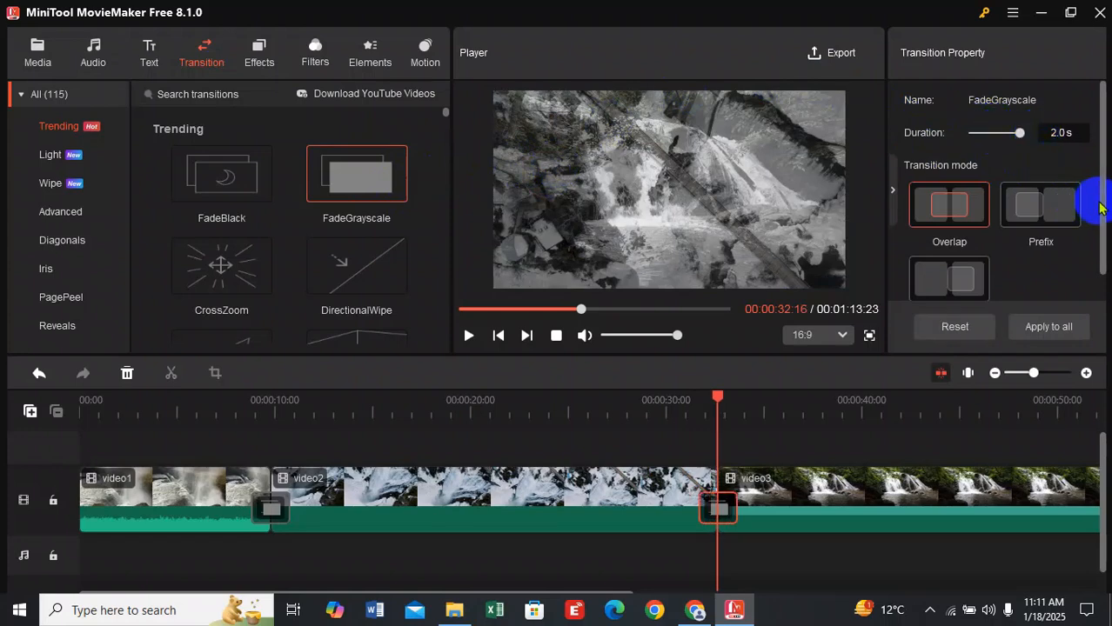
Change the transition between video2 and video3 to Prefix mode and preview it from shortly before the cut.
{"action": "left_click_drag", "start_coordinate": [1103, 228], "coordinate": [1100, 253]}
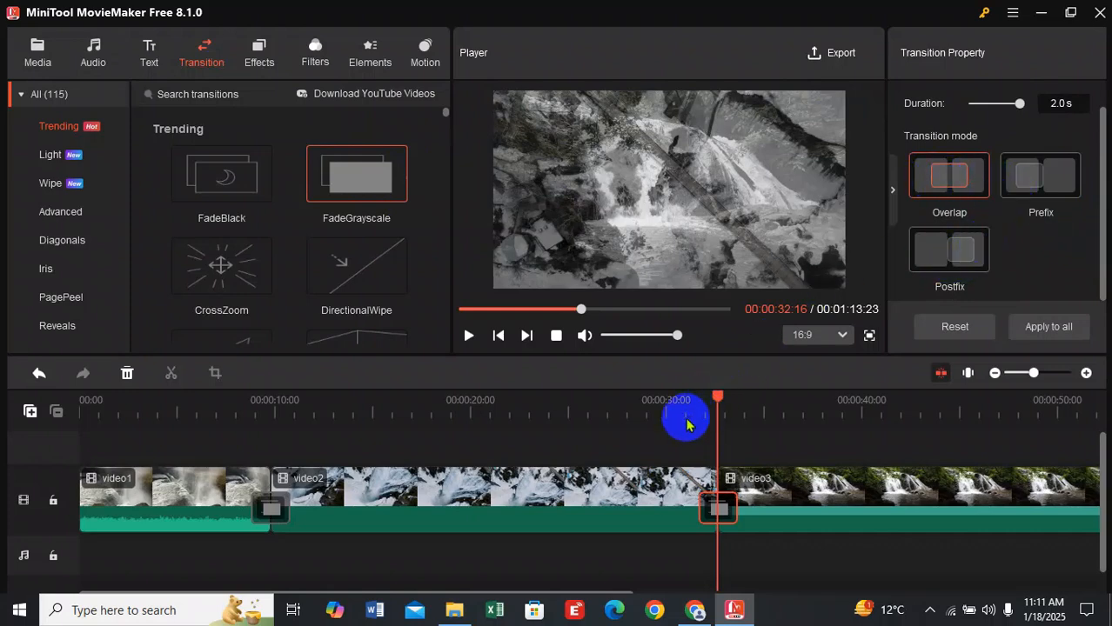
{"action": "left_click", "coordinate": [1053, 195]}
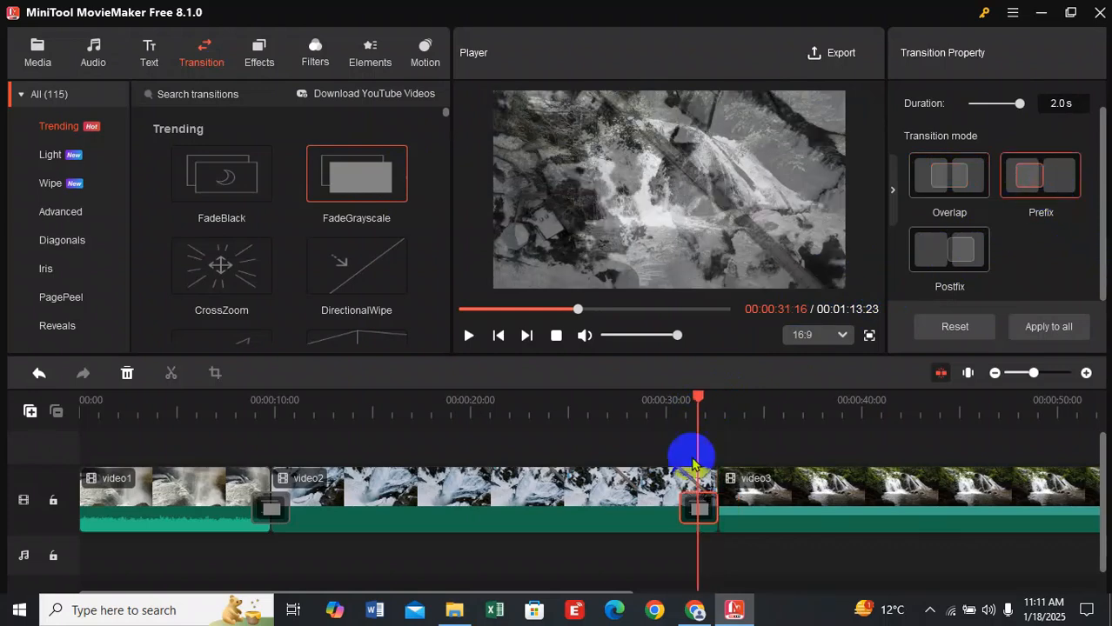
{"action": "left_click", "coordinate": [642, 402]}
{"action": "key", "text": "space"}
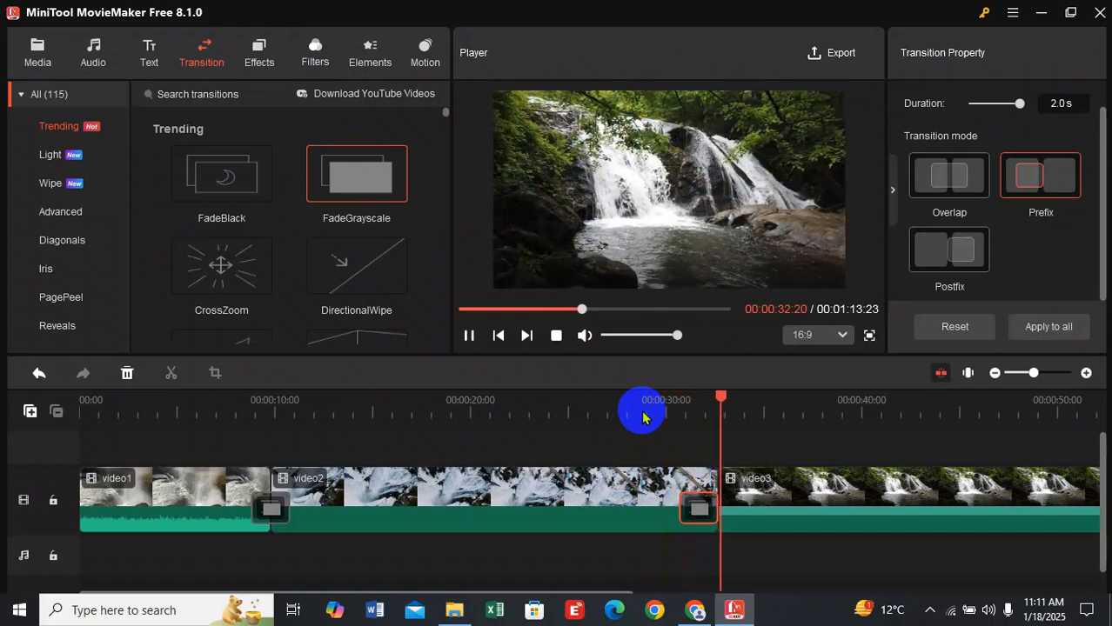
{"action": "key", "text": "space"}
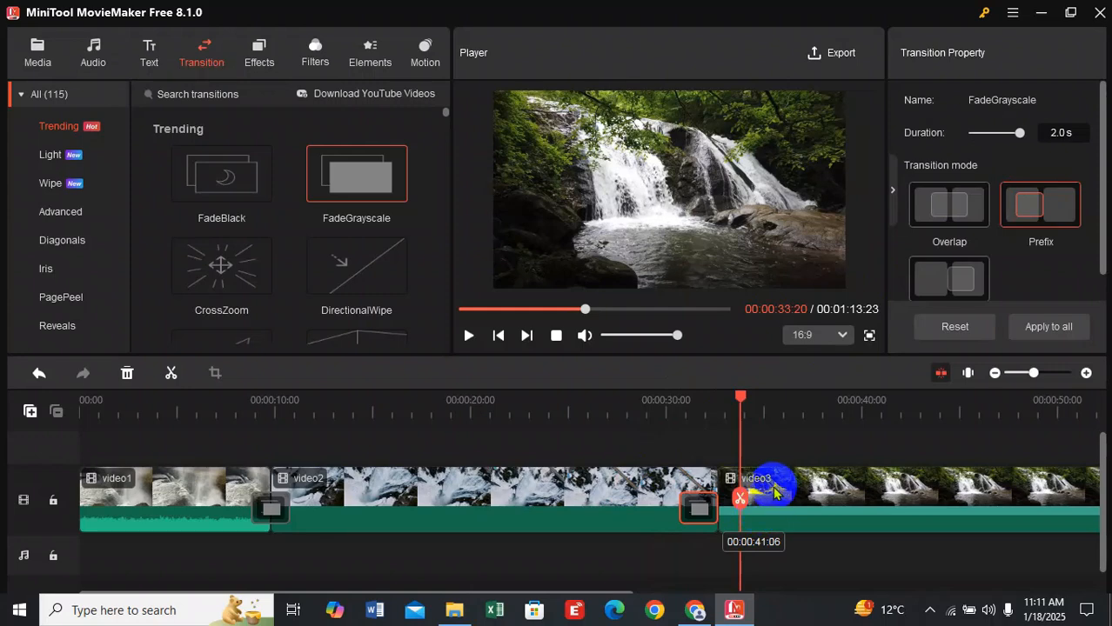
Set the transition between video2 and video3 back to Overlap mode and play it from just before the cut.
{"action": "left_click", "coordinate": [948, 205]}
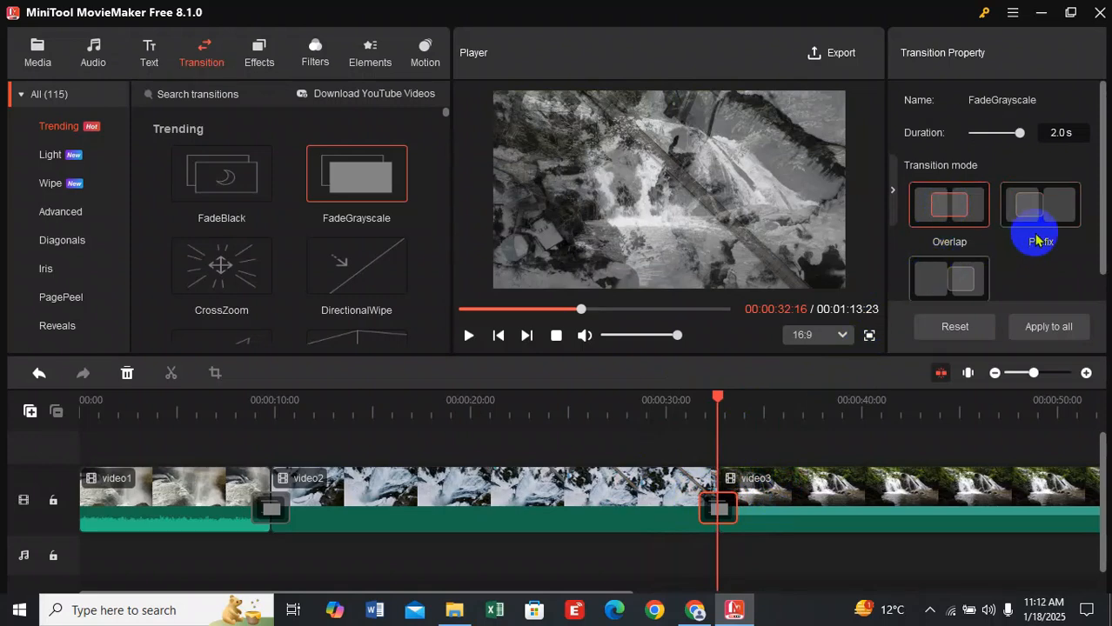
{"action": "scroll", "coordinate": [1035, 240], "scroll_direction": "down", "scroll_amount": 1}
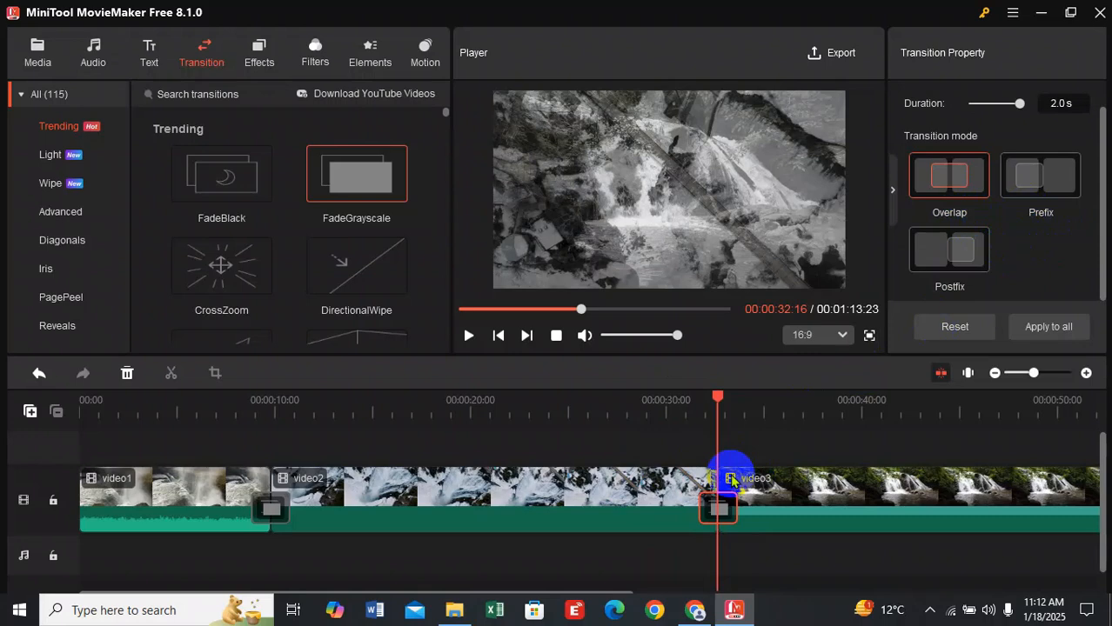
{"action": "left_click", "coordinate": [677, 417]}
{"action": "key", "text": "space"}
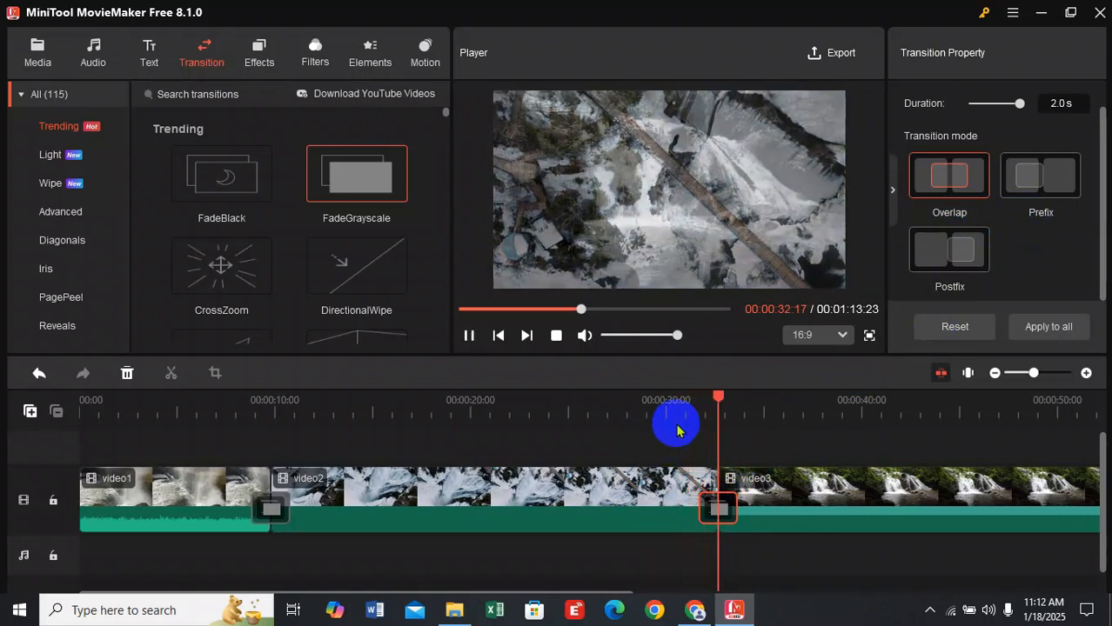
{"action": "key", "text": "space"}
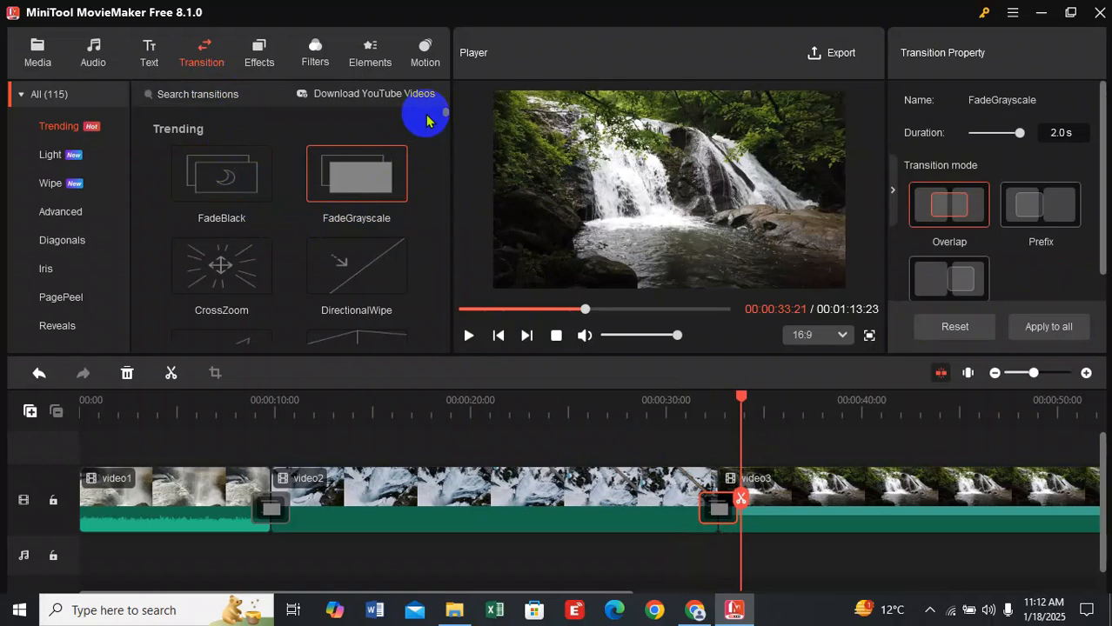
Replace the FadeGrayscale transition between video2 and video3 with the PageCurl transition.
{"action": "mouse_move", "coordinate": [444, 113]}
{"action": "left_mouse_down"}
{"action": "mouse_move", "coordinate": [442, 132]}
{"action": "mouse_move", "coordinate": [442, 120]}
{"action": "left_mouse_up"}
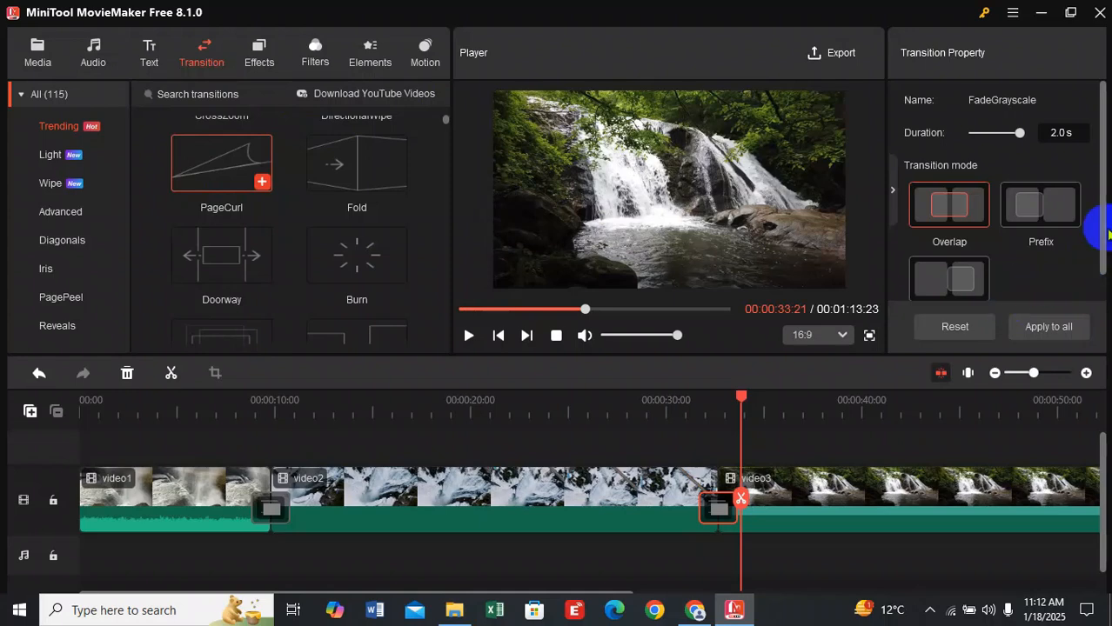
{"action": "scroll", "coordinate": [1098, 240], "scroll_direction": "down", "scroll_amount": 1}
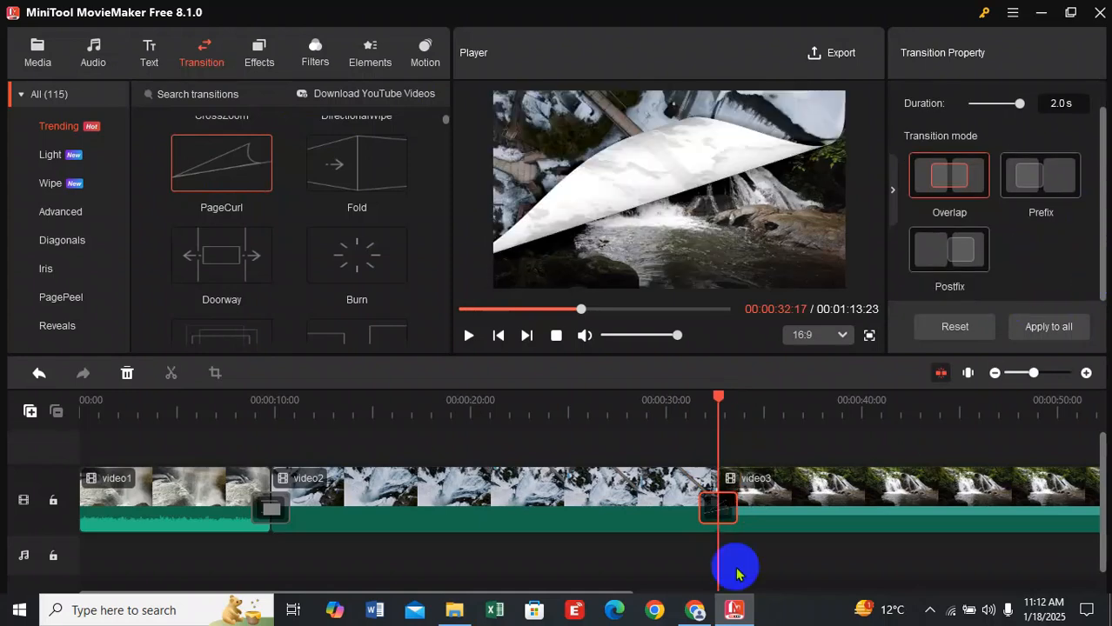
{"action": "left_click", "coordinate": [717, 522]}
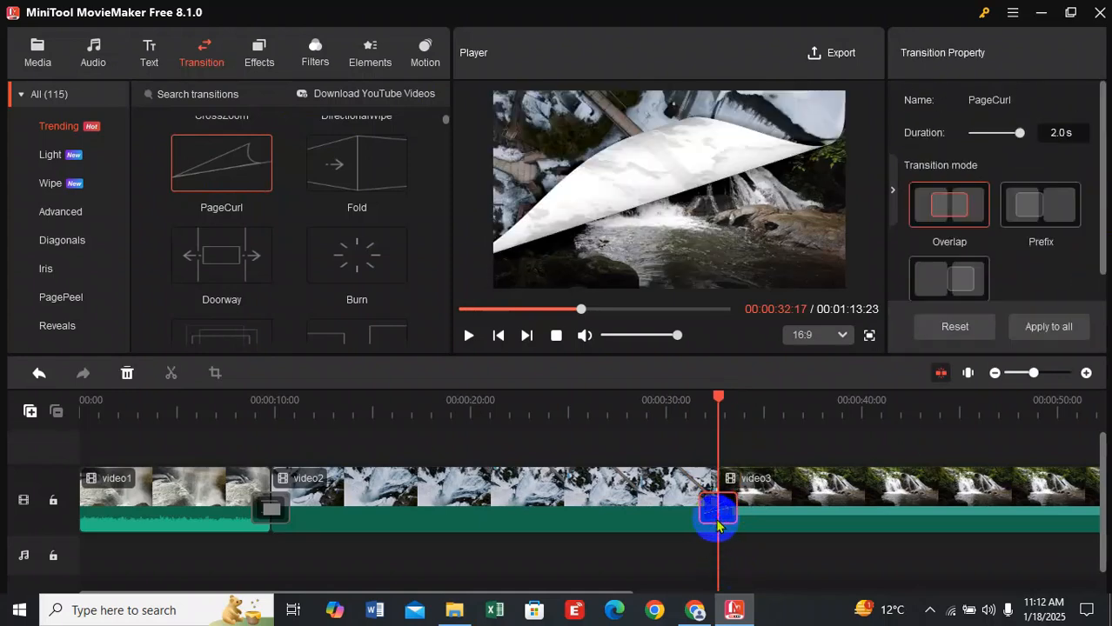
Preview the PageCurl transition from 00:00:30:01 and pause playback in video3.
{"action": "left_click", "coordinate": [666, 454]}
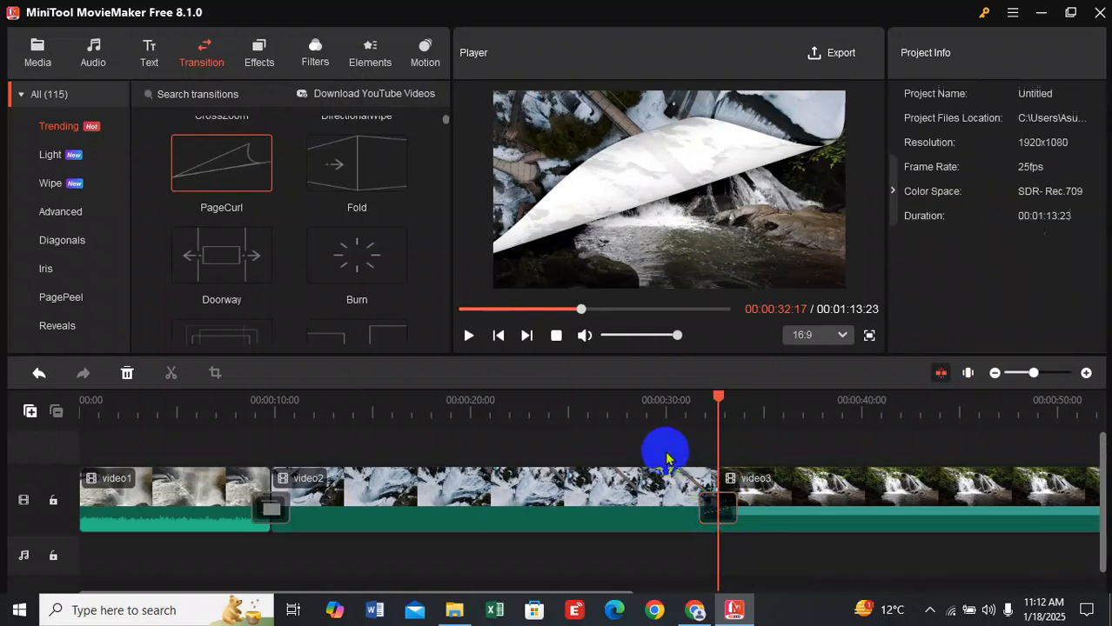
{"action": "left_click", "coordinate": [667, 425]}
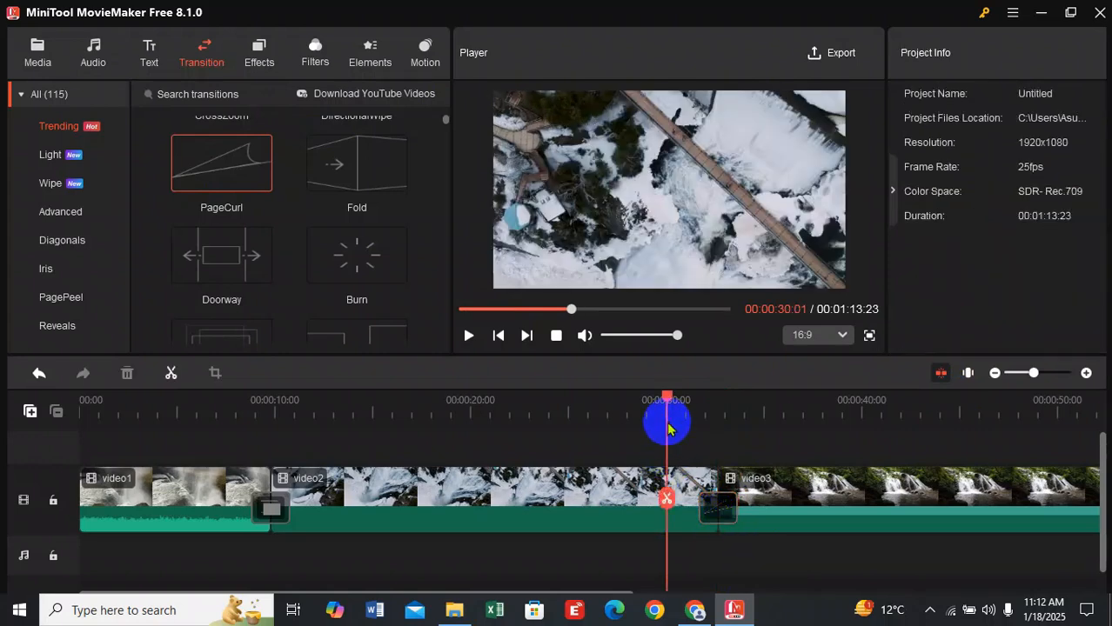
{"action": "key", "text": "space"}
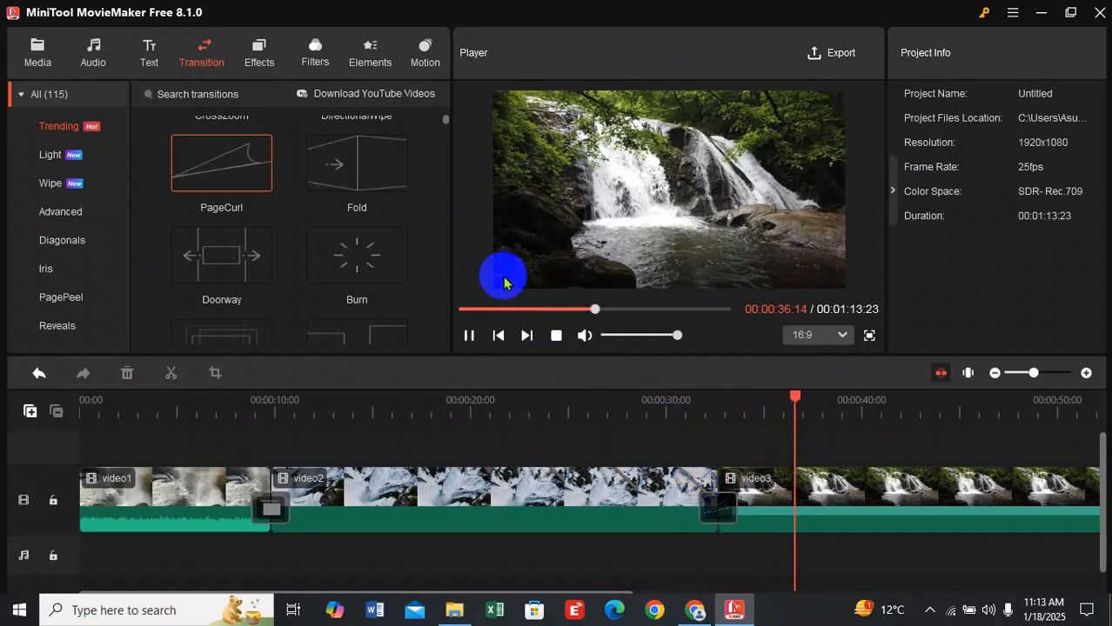
{"action": "left_click", "coordinate": [468, 336]}
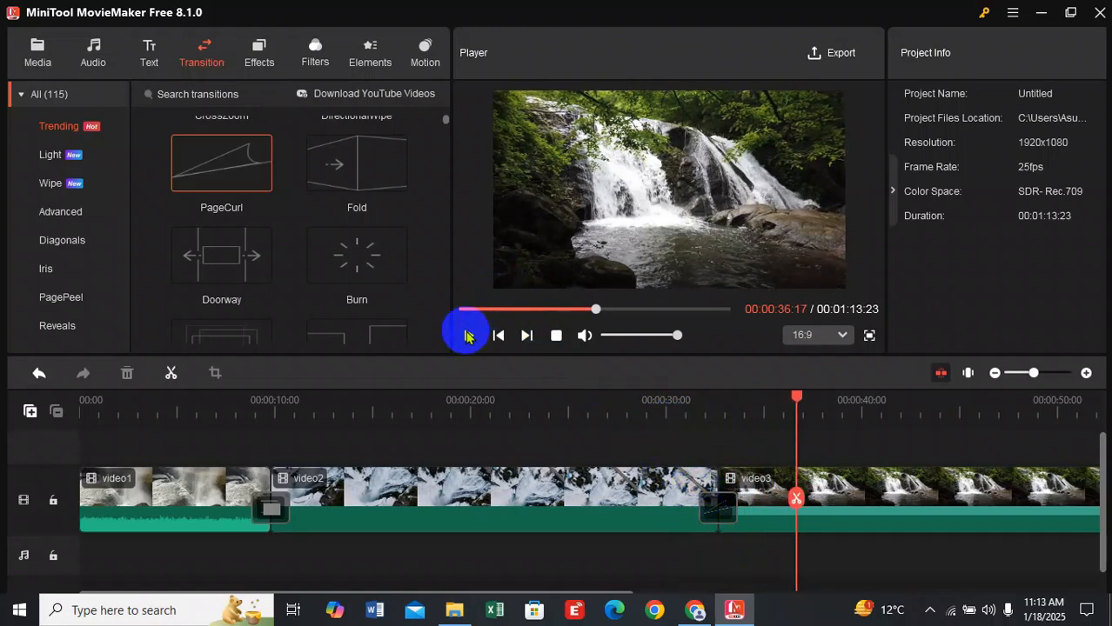
Delete the PageCurl transition between video2 and video3, and select the video2 clip.
{"action": "left_click", "coordinate": [709, 515]}
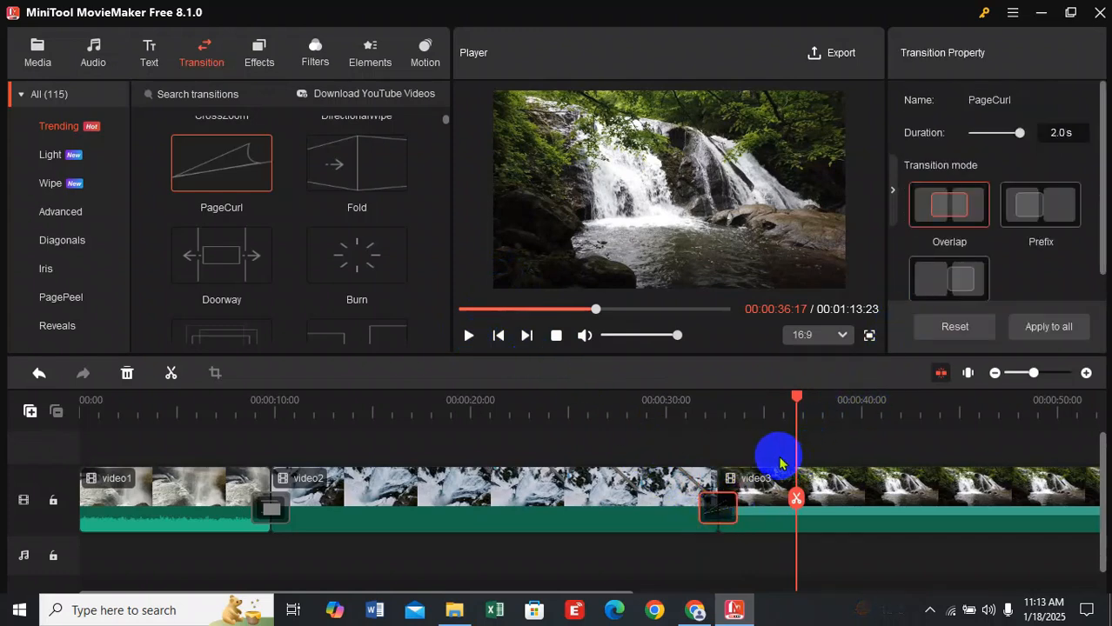
{"action": "key", "text": "Delete"}
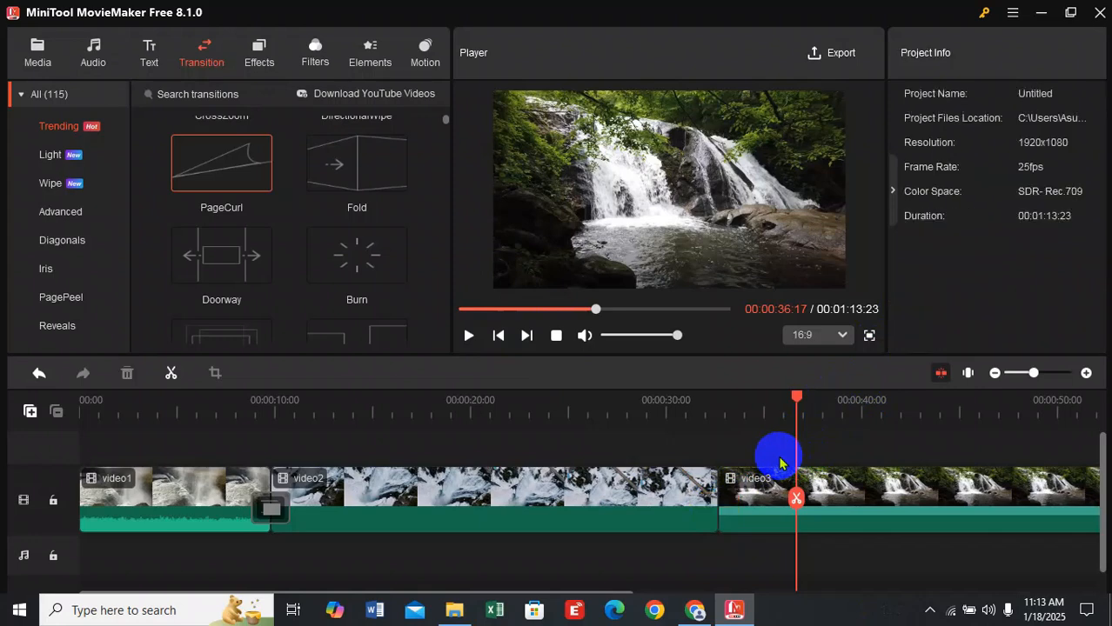
{"action": "left_click", "coordinate": [694, 481]}
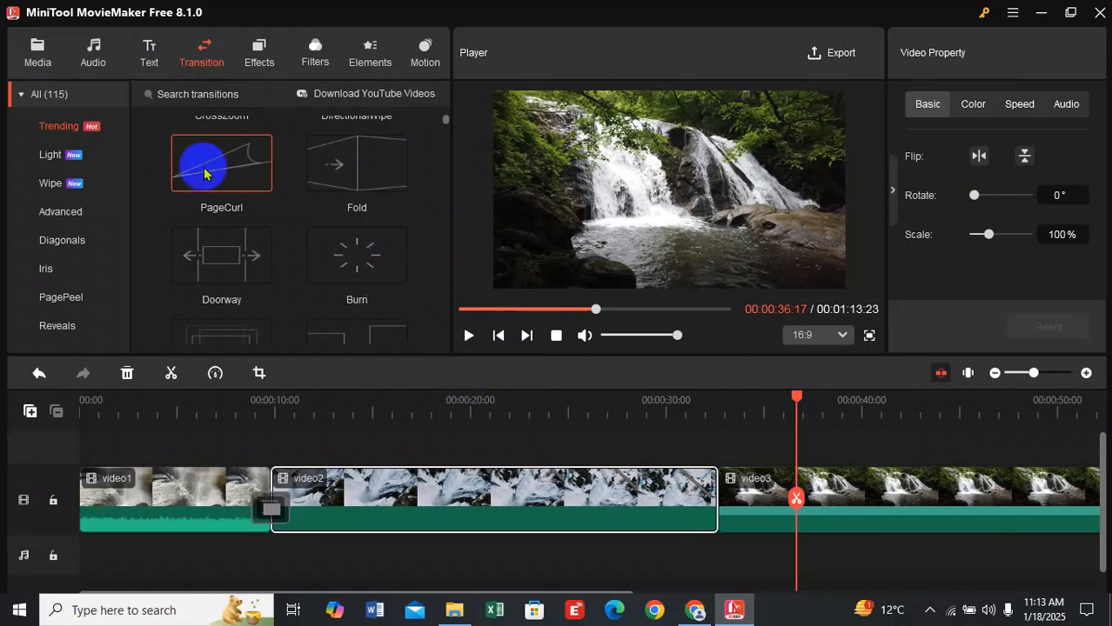
Add the FadeGrayscale transition between video2 and video3 and set its duration to 2.0 s.
{"action": "scroll", "coordinate": [317, 242], "scroll_direction": "down", "scroll_amount": 5}
{"action": "scroll", "coordinate": [318, 242], "scroll_direction": "up", "scroll_amount": 8}
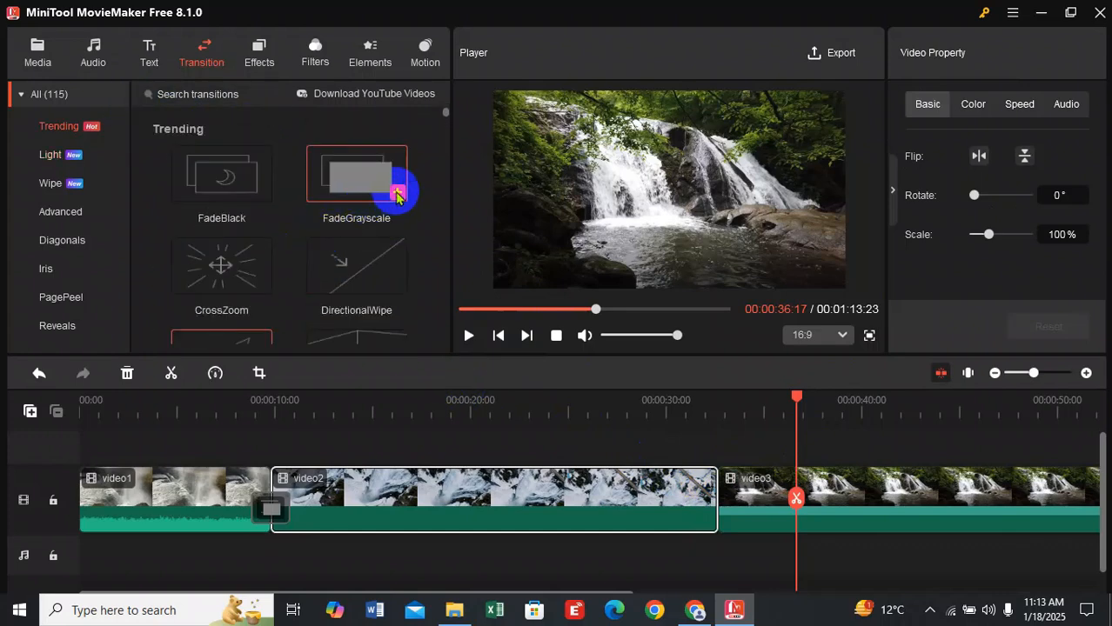
{"action": "left_click", "coordinate": [397, 195]}
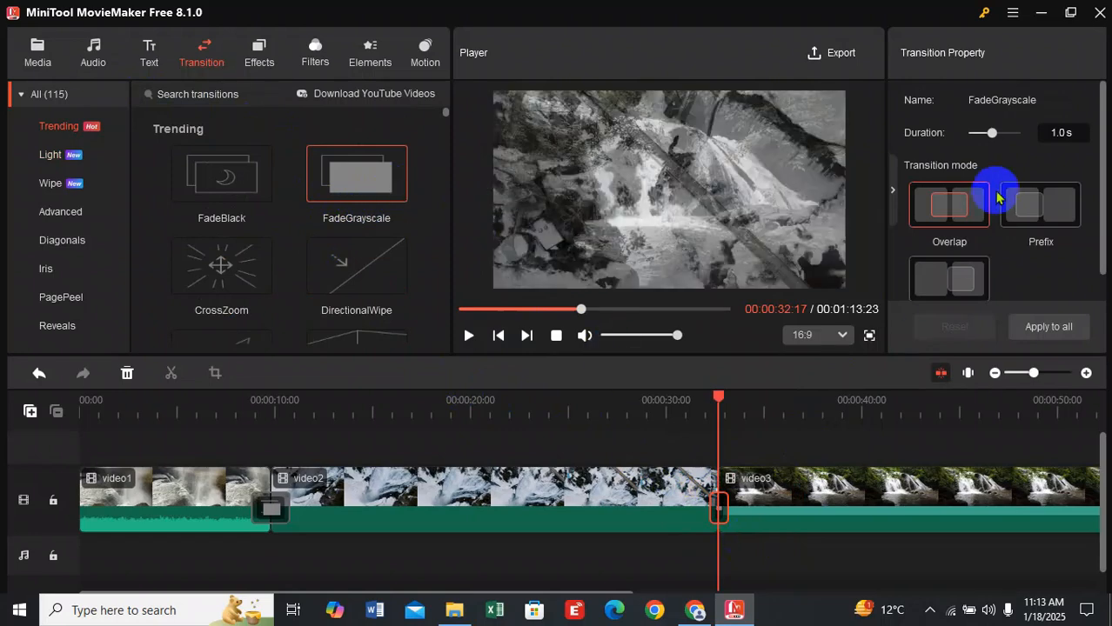
{"action": "left_click_drag", "start_coordinate": [992, 132], "coordinate": [1020, 132]}
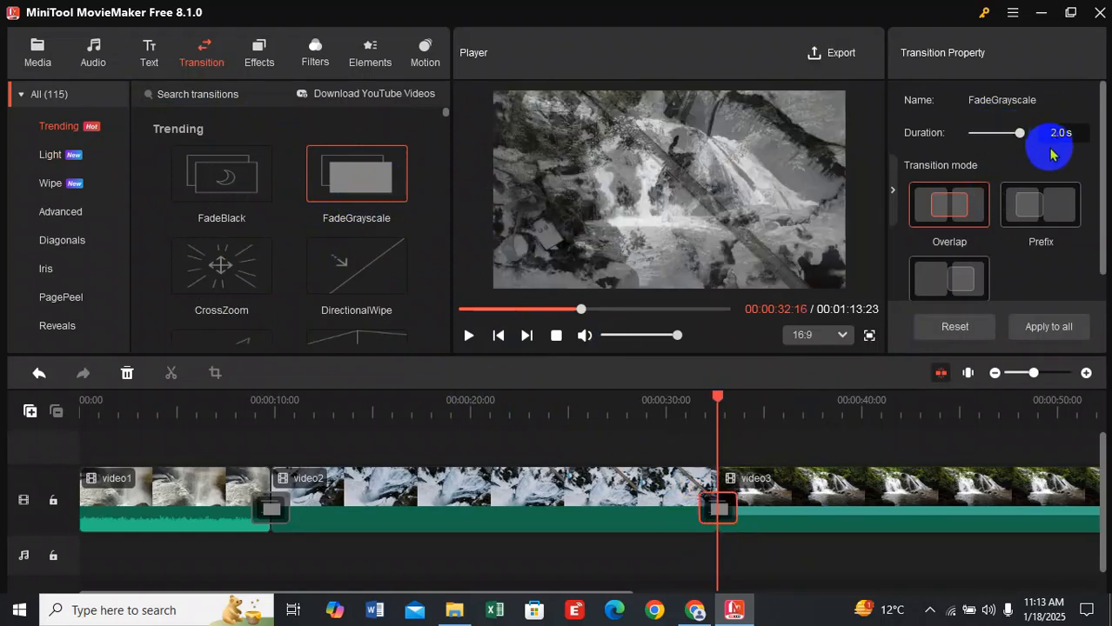
Return the playhead to 00:00:00:00 and add the Caption5 text template above video1.
{"action": "left_click", "coordinate": [657, 417]}
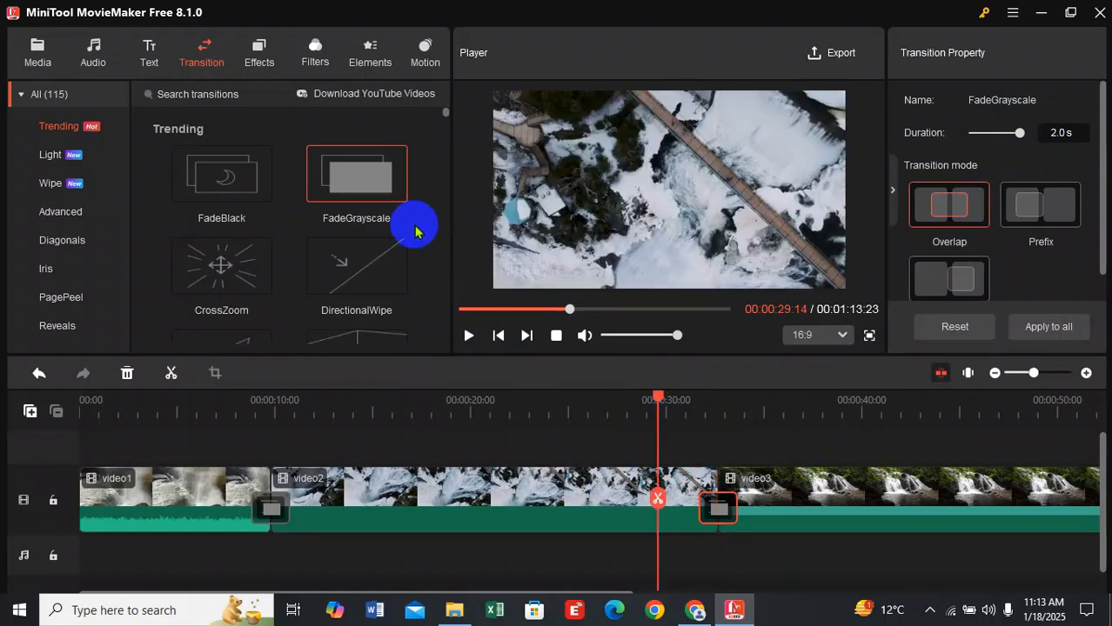
{"action": "left_click_drag", "start_coordinate": [656, 399], "coordinate": [48, 448]}
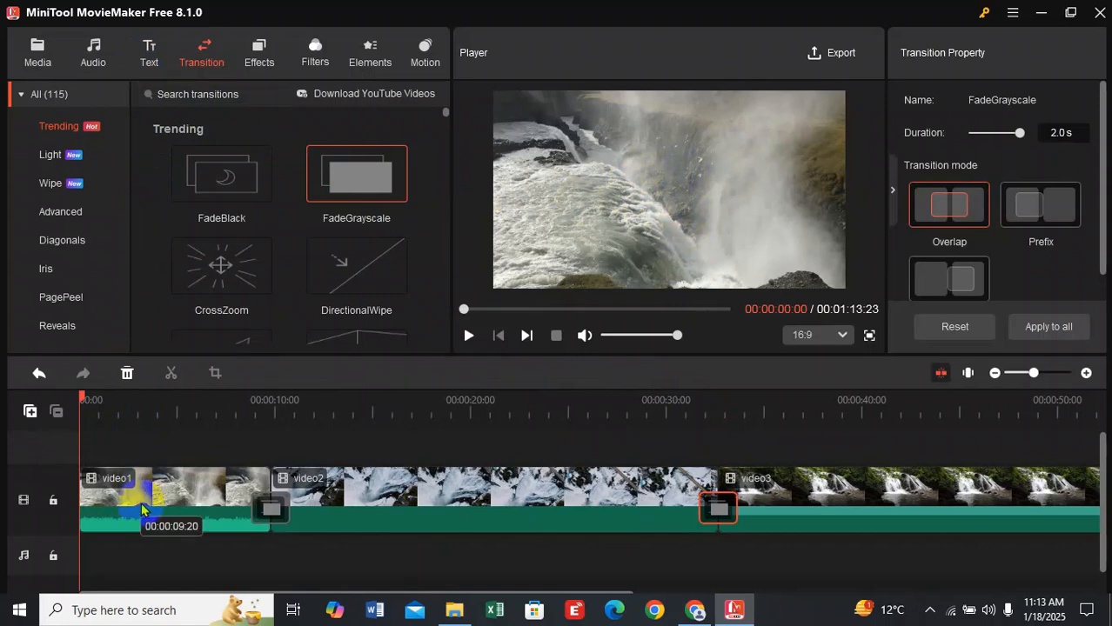
{"action": "left_click", "coordinate": [146, 55]}
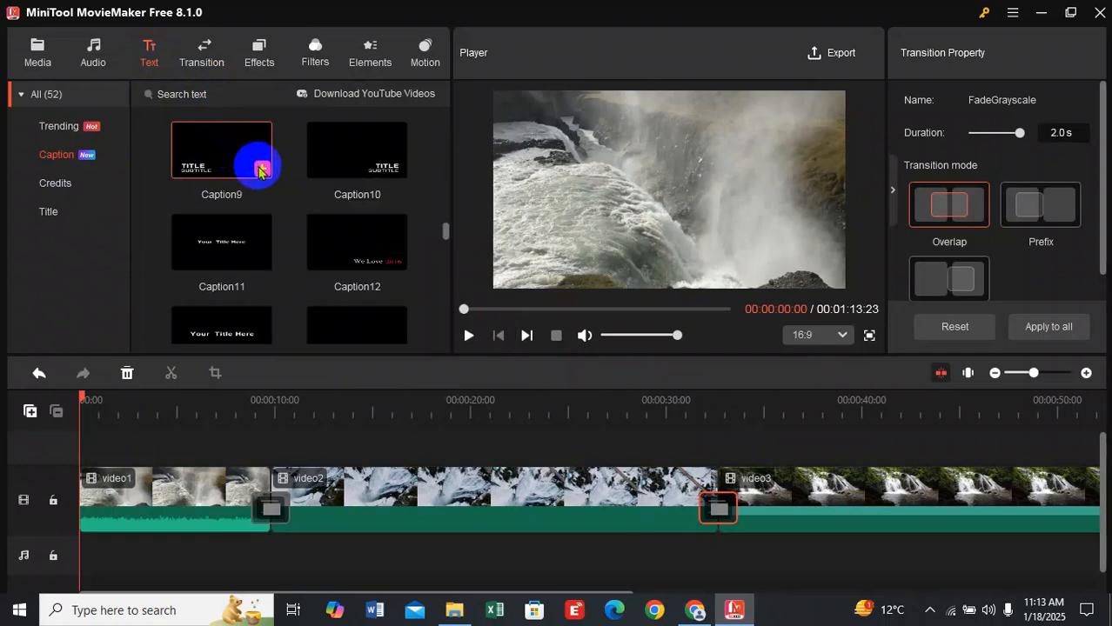
{"action": "scroll", "coordinate": [261, 174], "scroll_direction": "down", "scroll_amount": 5}
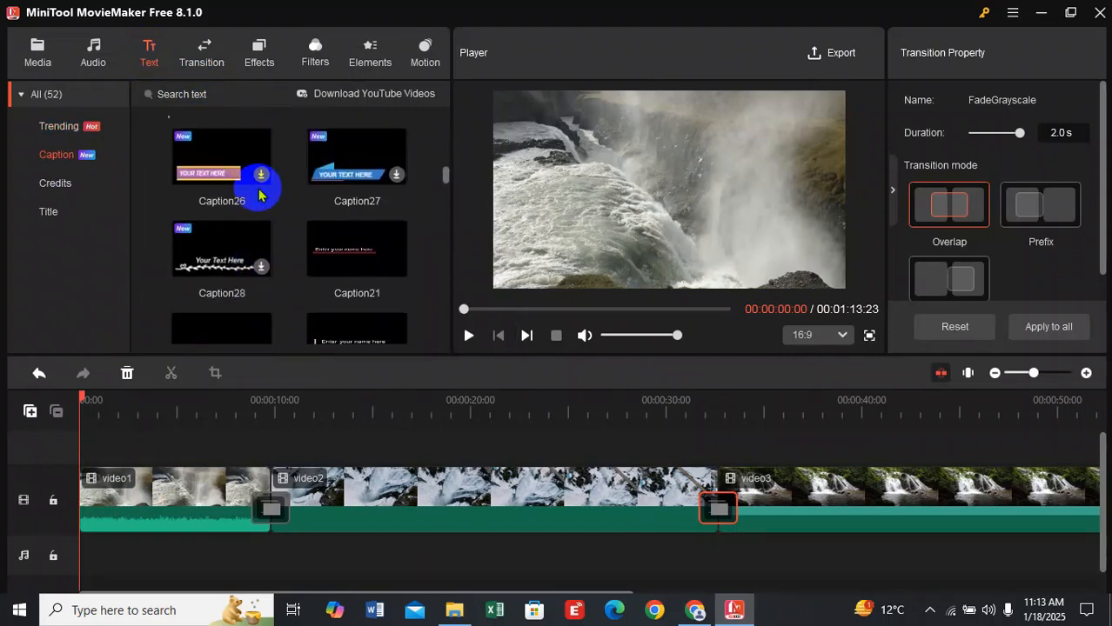
{"action": "scroll", "coordinate": [259, 195], "scroll_direction": "down", "scroll_amount": 10}
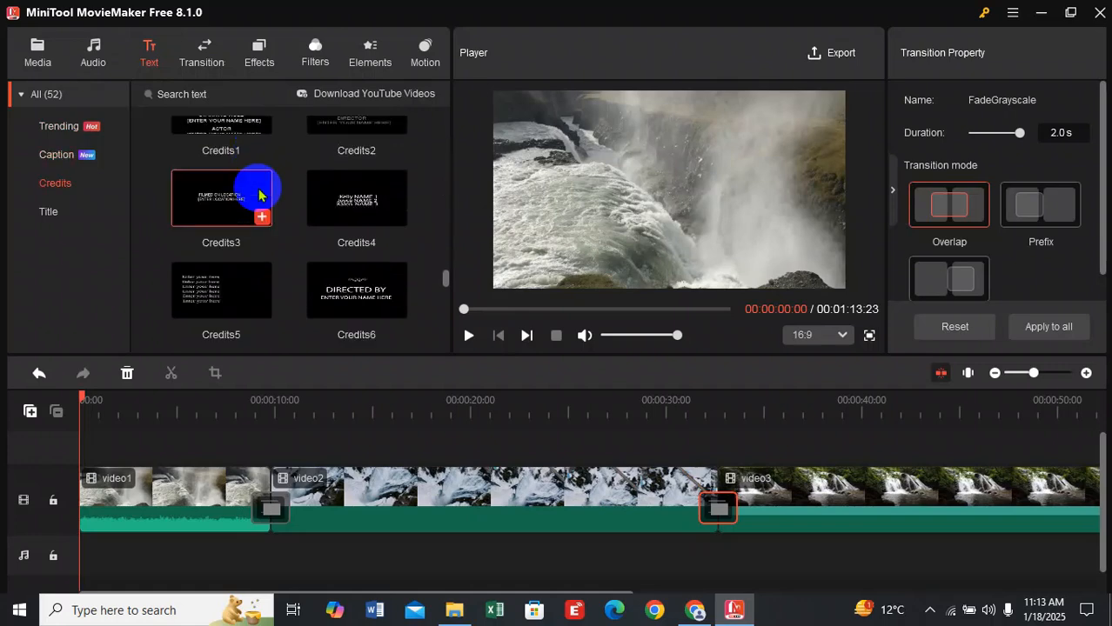
{"action": "scroll", "coordinate": [259, 195], "scroll_direction": "up", "scroll_amount": 6}
{"action": "scroll", "coordinate": [259, 195], "scroll_direction": "up", "scroll_amount": 10}
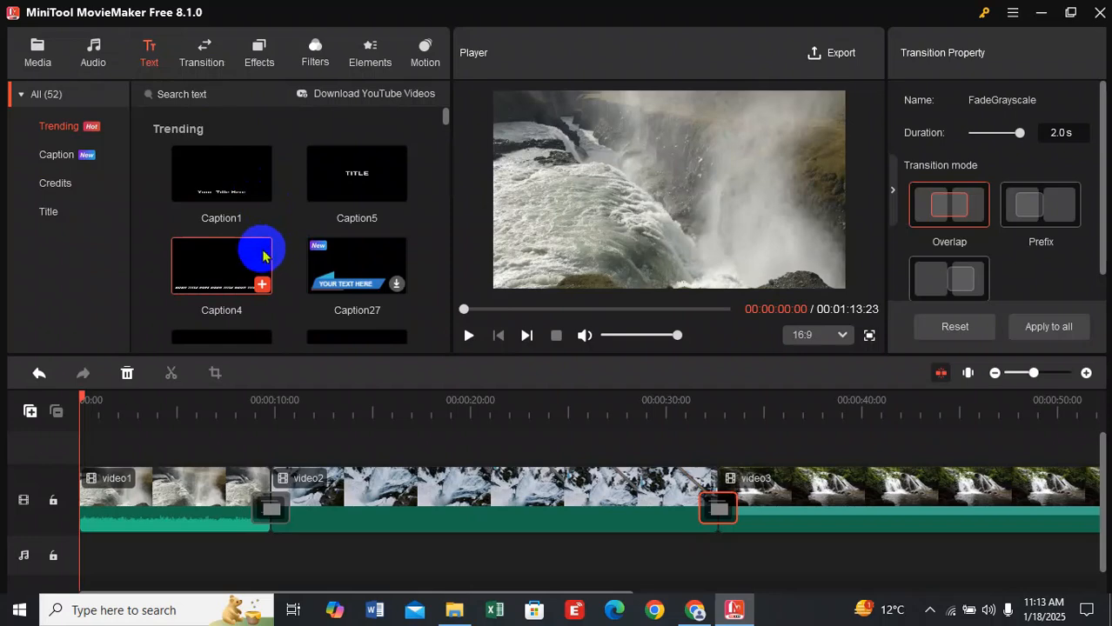
{"action": "left_click", "coordinate": [395, 193]}
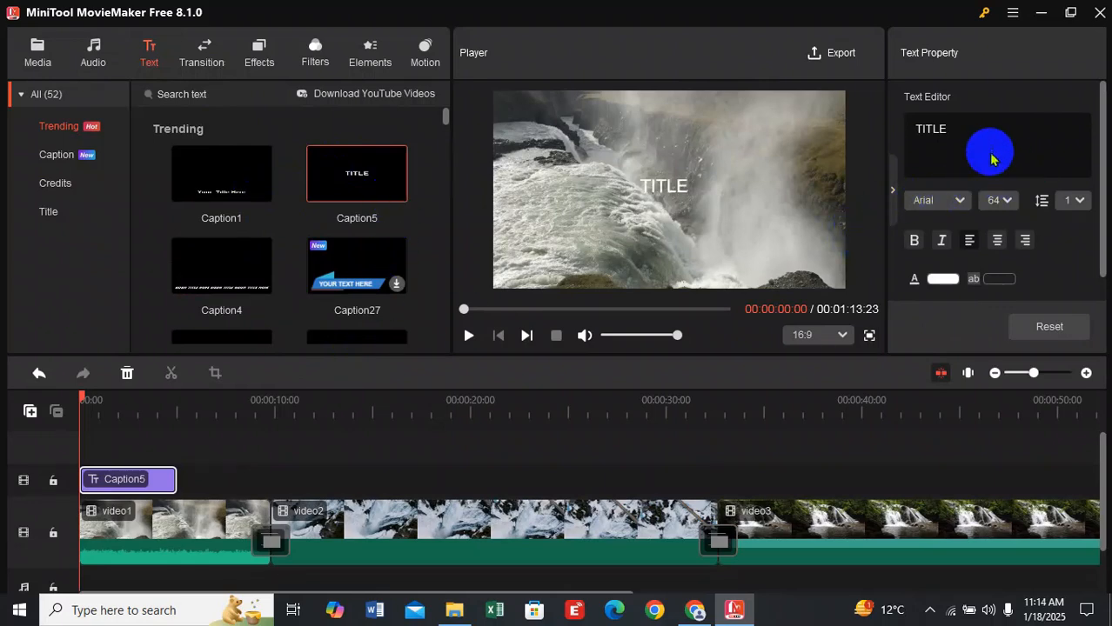
Replace the Caption5 text with "Welcome" and move it to the middle of the frame.
{"action": "double_click", "coordinate": [951, 131]}
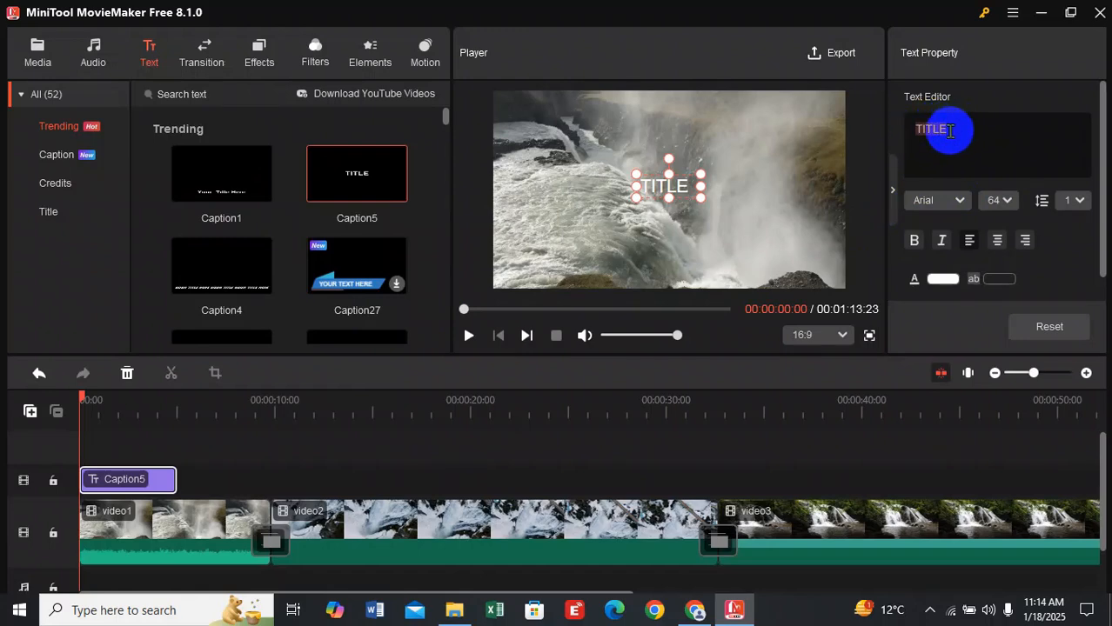
{"action": "key", "text": "BackSpace"}
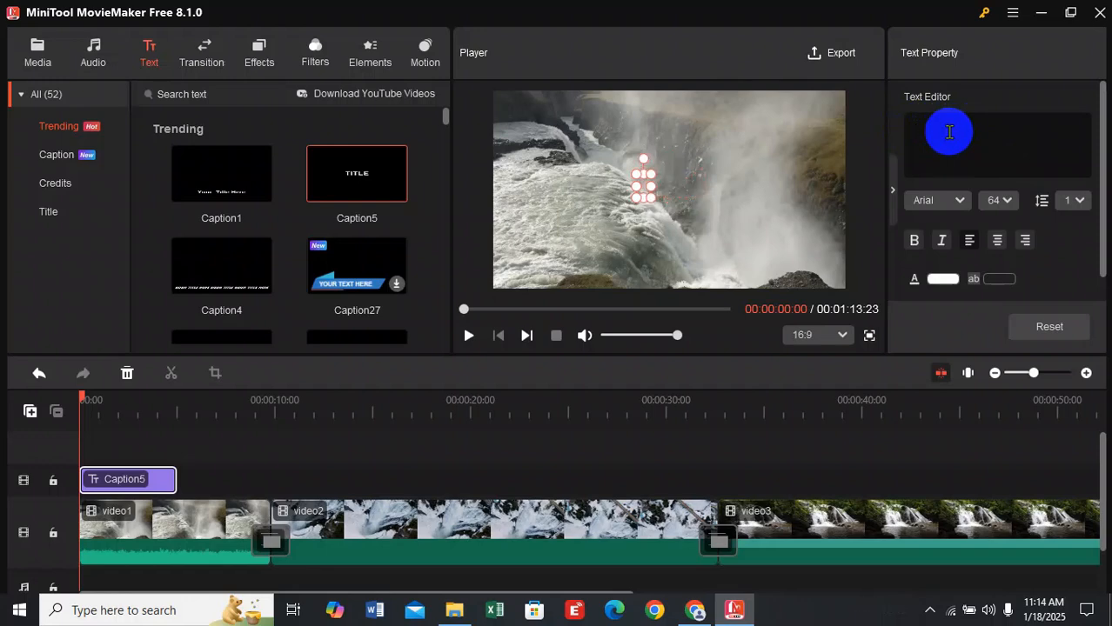
{"action": "type", "text": "Wel"}
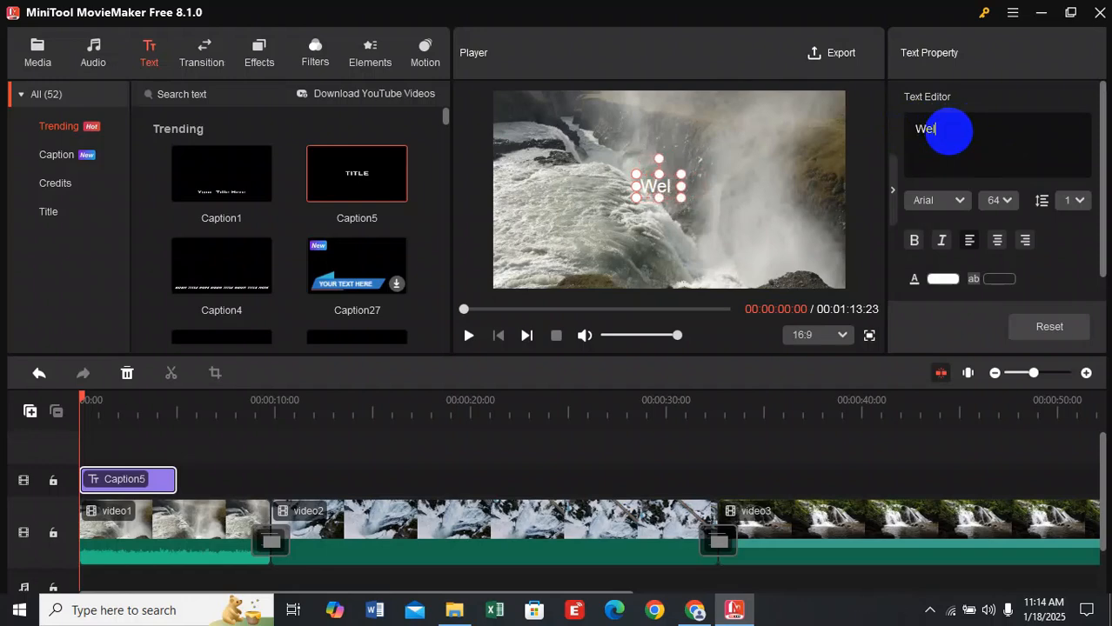
{"action": "type", "text": "come th"}
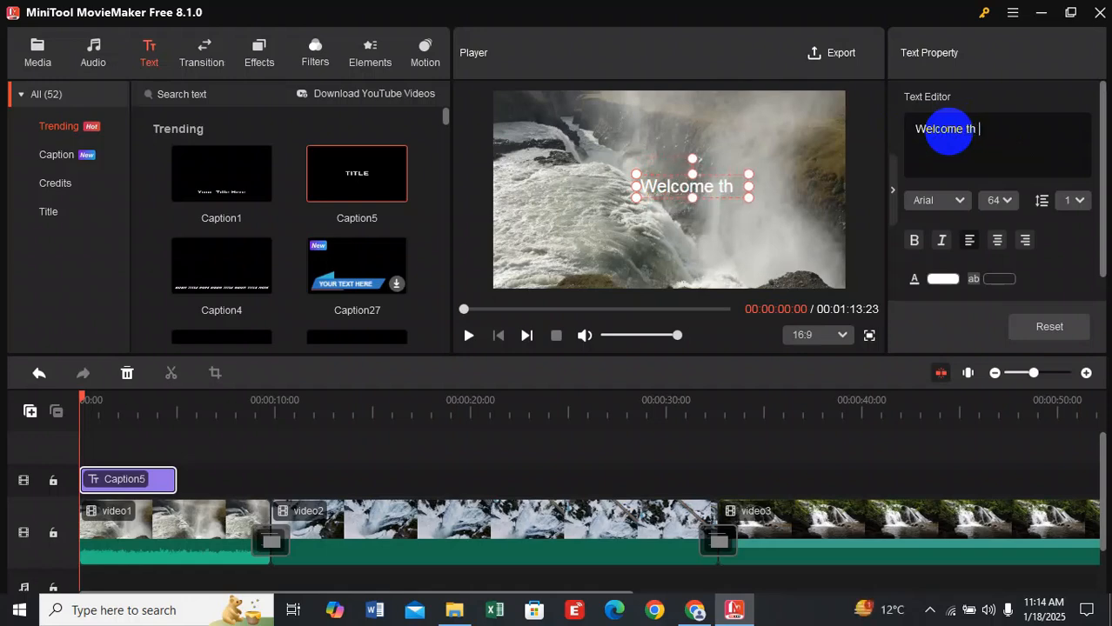
{"action": "key", "text": "BackSpace"}
{"action": "type", "text": "o the"}
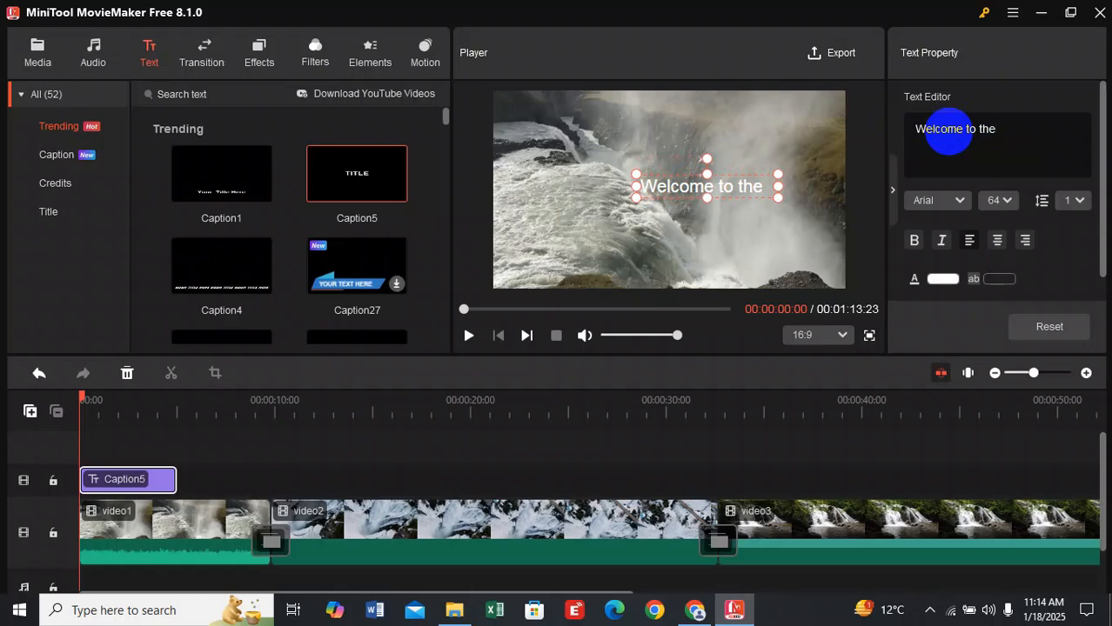
{"action": "key", "text": "BackSpace"}
{"action": "key", "text": "BackSpace"}
{"action": "key", "text": "BackSpace"}
{"action": "key", "text": "BackSpace"}
{"action": "key", "text": "BackSpace"}
{"action": "key", "text": "BackSpace"}
{"action": "key", "text": "BackSpace"}
{"action": "key", "text": "BackSpace"}
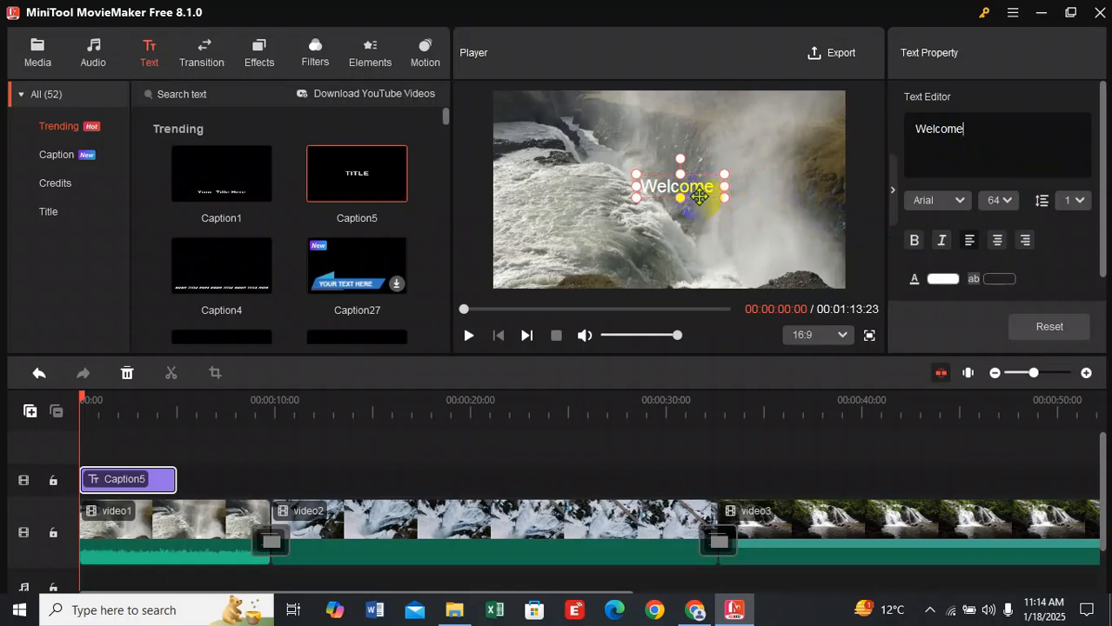
{"action": "left_click_drag", "start_coordinate": [694, 191], "coordinate": [669, 193]}
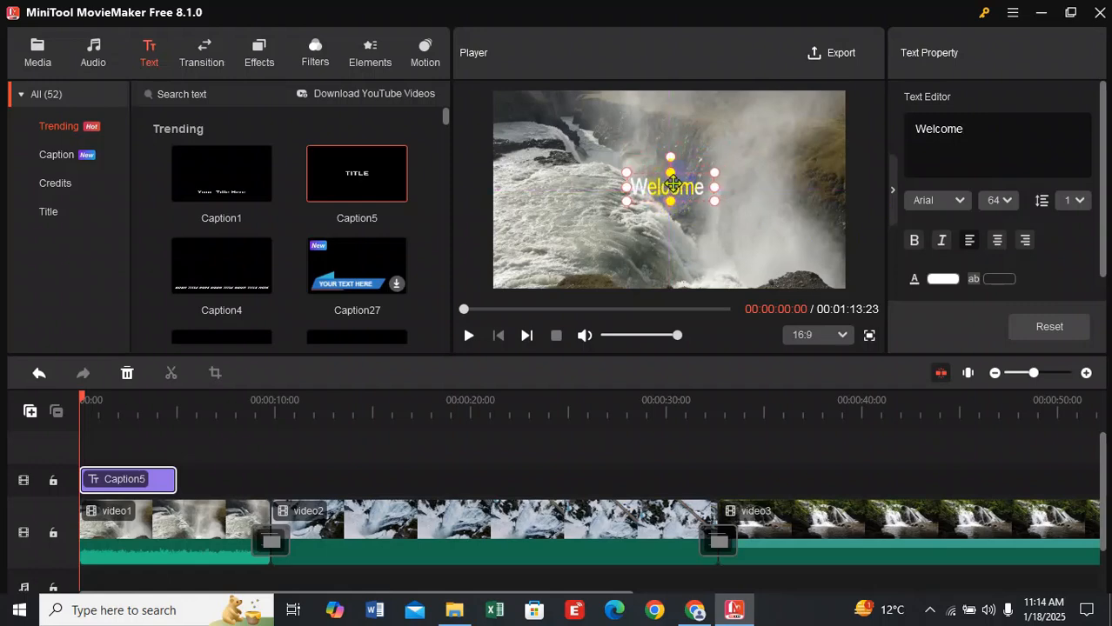
{"action": "left_click", "coordinate": [958, 203]}
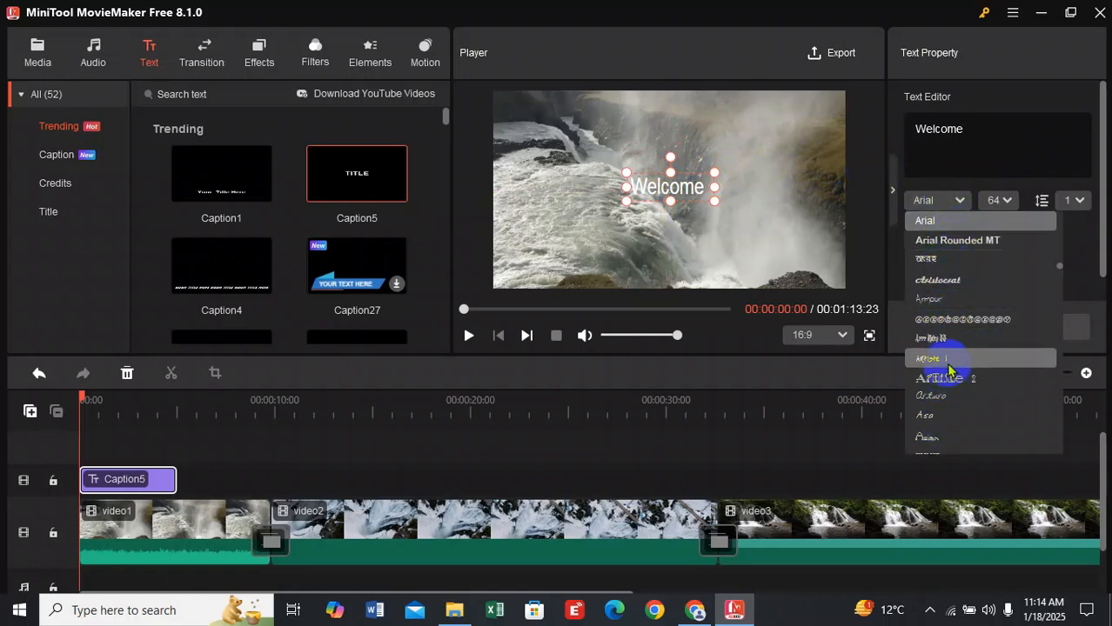
{"action": "scroll", "coordinate": [943, 358], "scroll_direction": "down", "scroll_amount": 5}
{"action": "scroll", "coordinate": [943, 358], "scroll_direction": "up", "scroll_amount": 10}
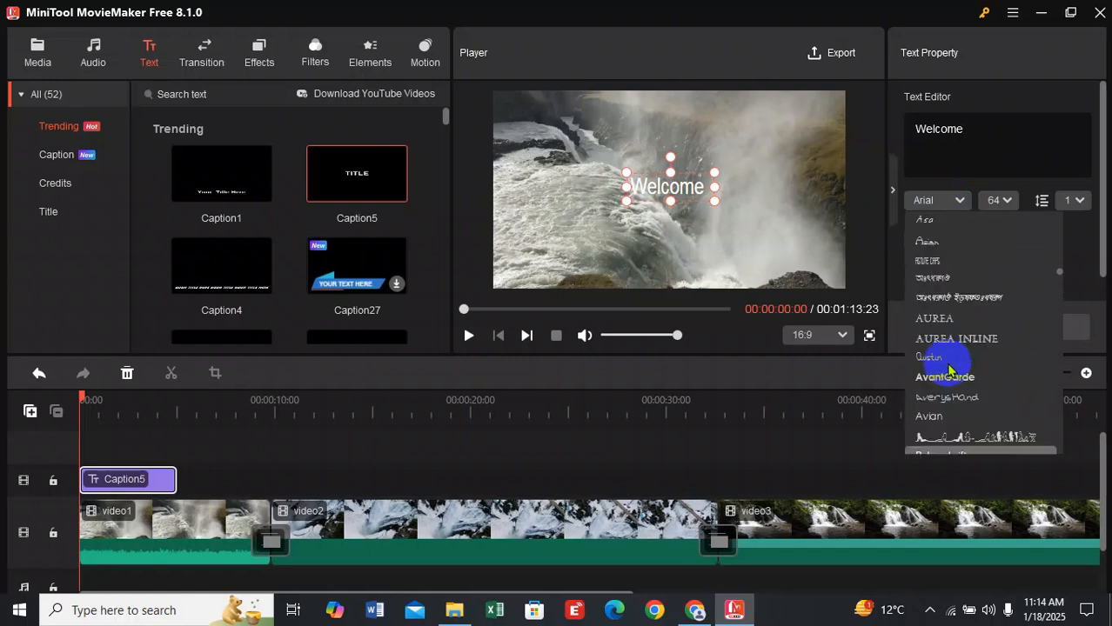
{"action": "left_click", "coordinate": [944, 202]}
Set the Welcome caption's font size to 80 and stretch its text box wider in the preview.
{"action": "left_click", "coordinate": [996, 202]}
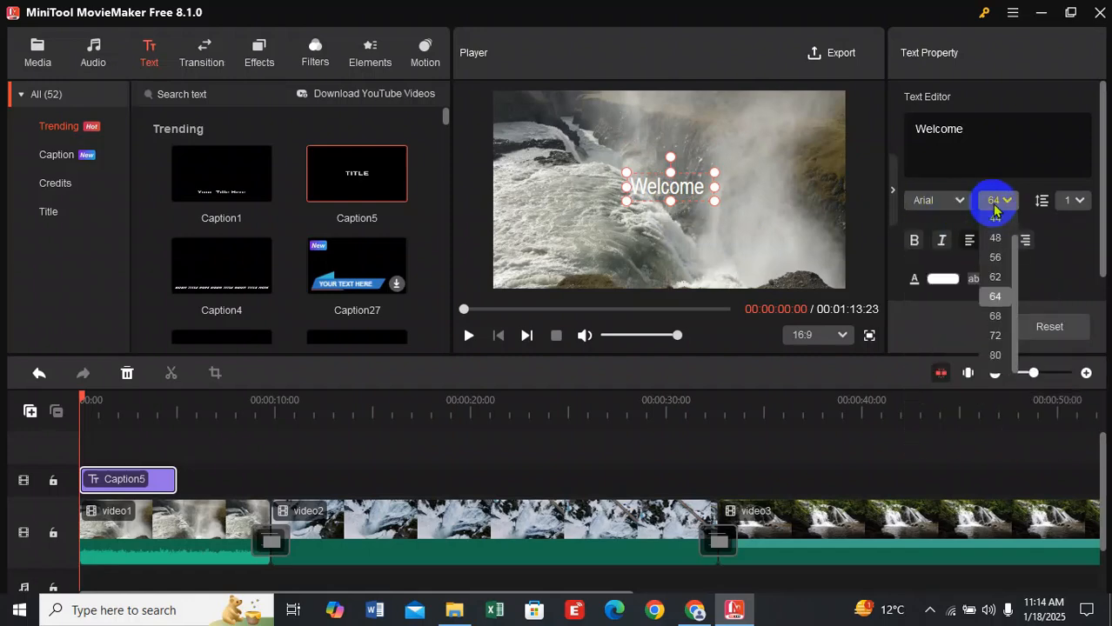
{"action": "left_click", "coordinate": [994, 435]}
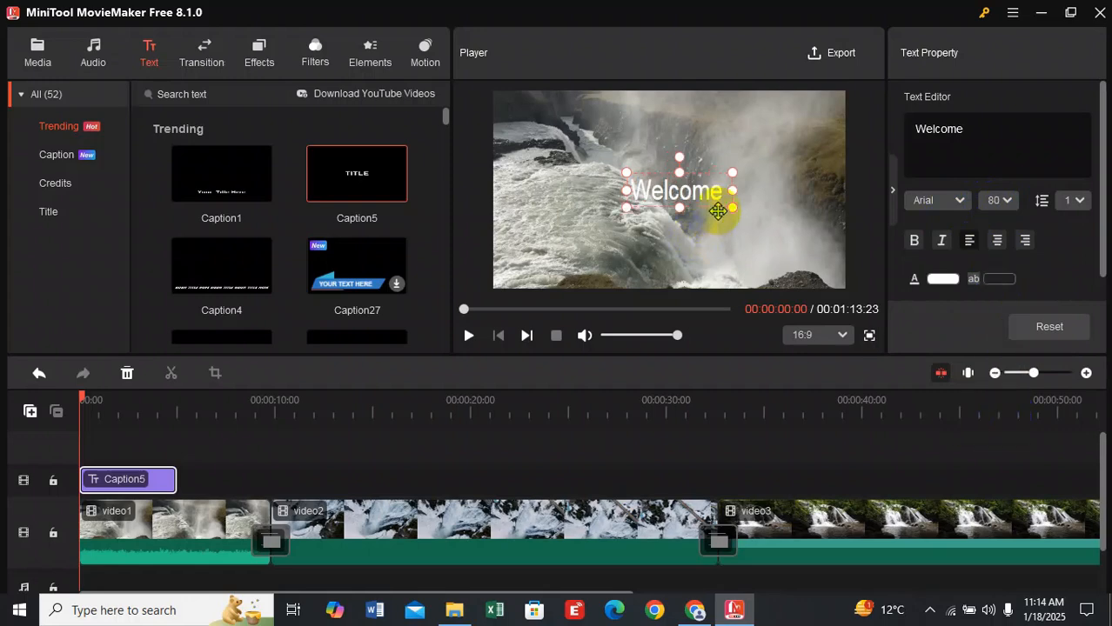
{"action": "left_click_drag", "start_coordinate": [732, 207], "coordinate": [767, 208]}
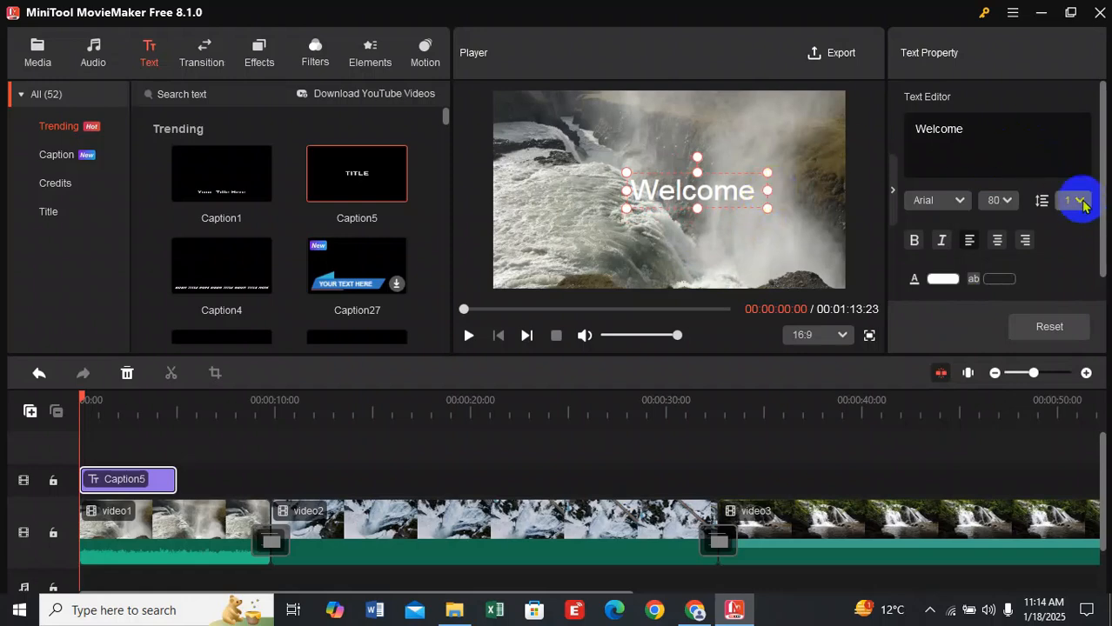
{"action": "left_click", "coordinate": [1082, 202]}
{"action": "left_click", "coordinate": [1079, 202]}
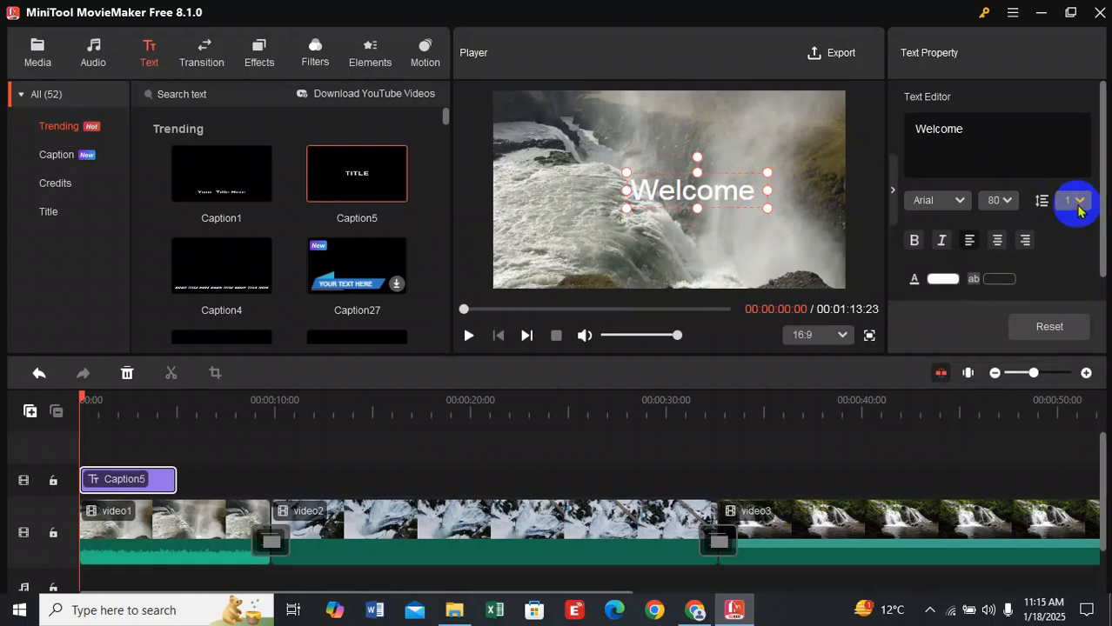
Try bold on the Welcome caption and make it italic instead.
{"action": "left_click", "coordinate": [915, 241]}
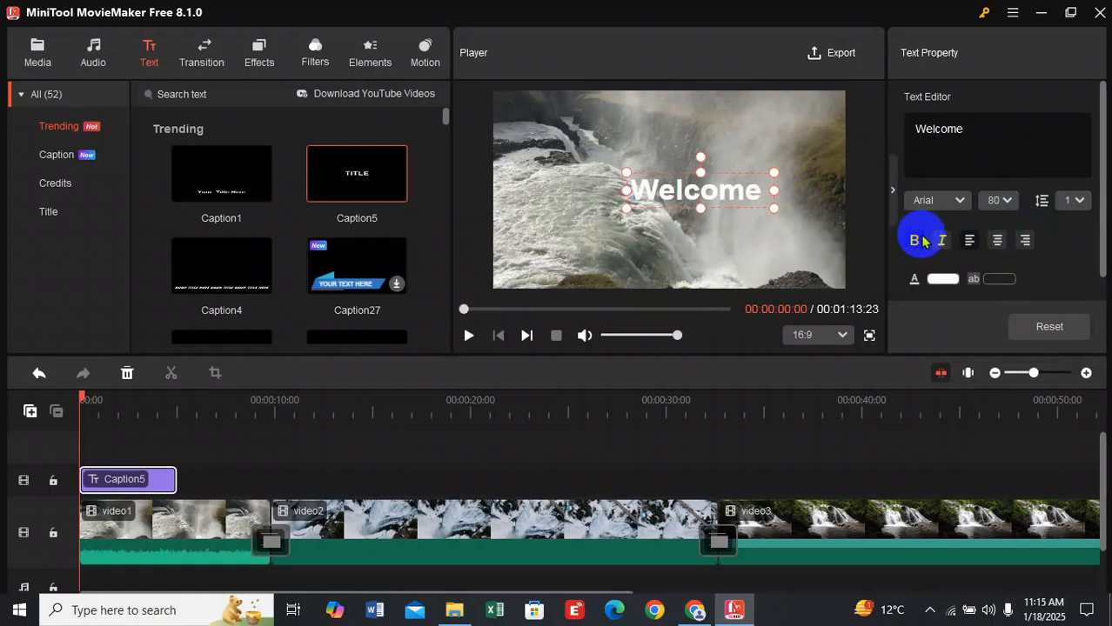
{"action": "left_click", "coordinate": [916, 241]}
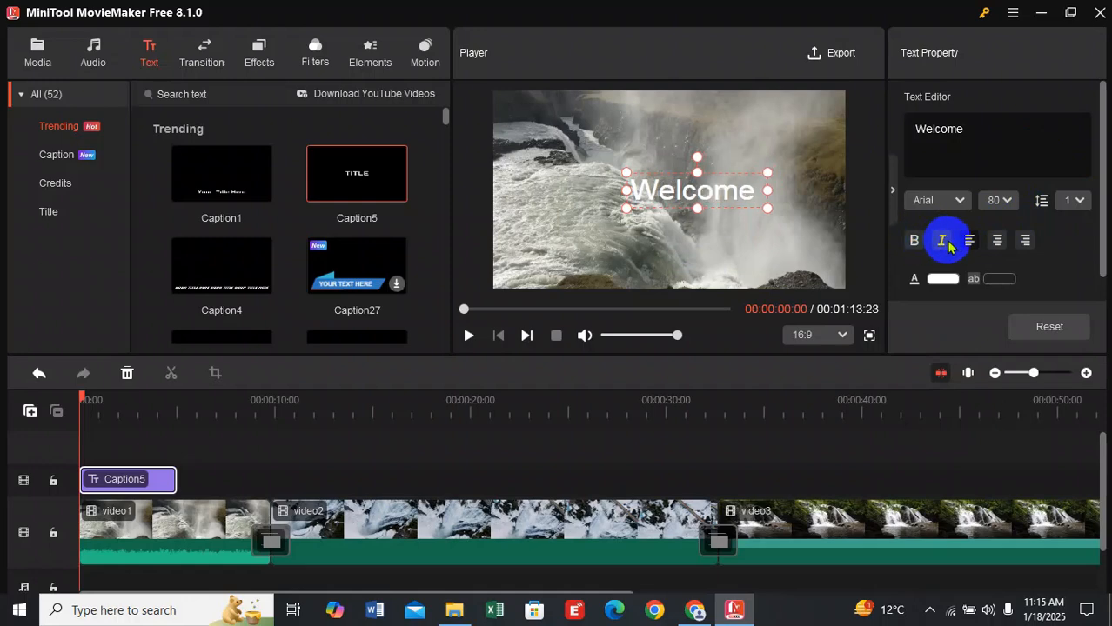
{"action": "left_click", "coordinate": [943, 243]}
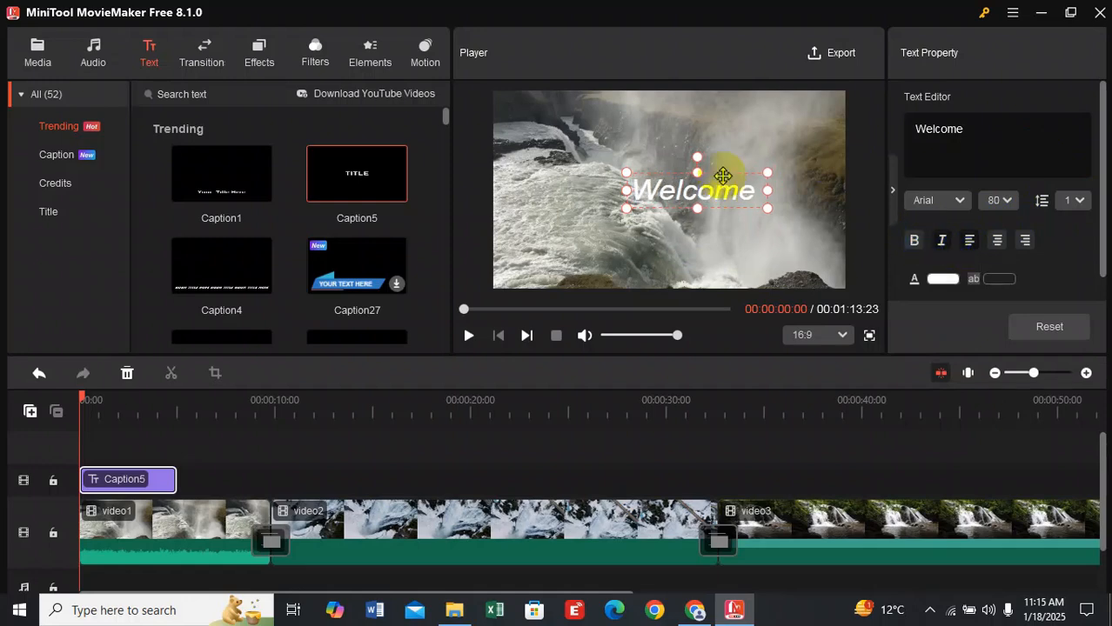
Centre-align the Welcome caption's text and reposition its text box in the middle of the frame.
{"action": "left_click", "coordinate": [999, 242]}
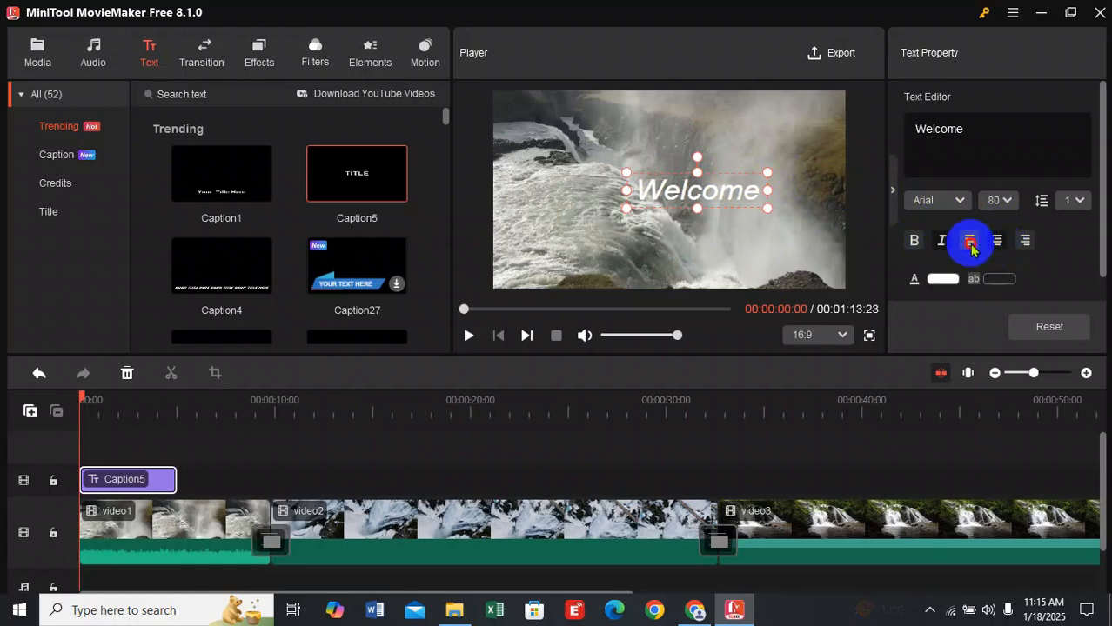
{"action": "left_click", "coordinate": [969, 245]}
{"action": "left_click", "coordinate": [992, 240]}
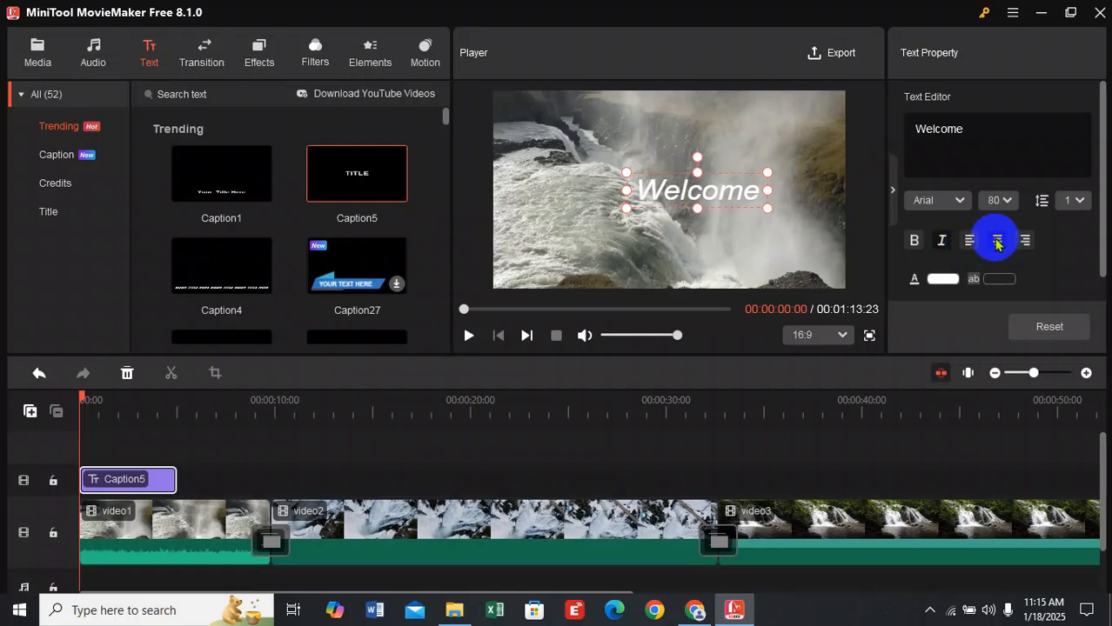
{"action": "left_click_drag", "start_coordinate": [704, 188], "coordinate": [674, 189]}
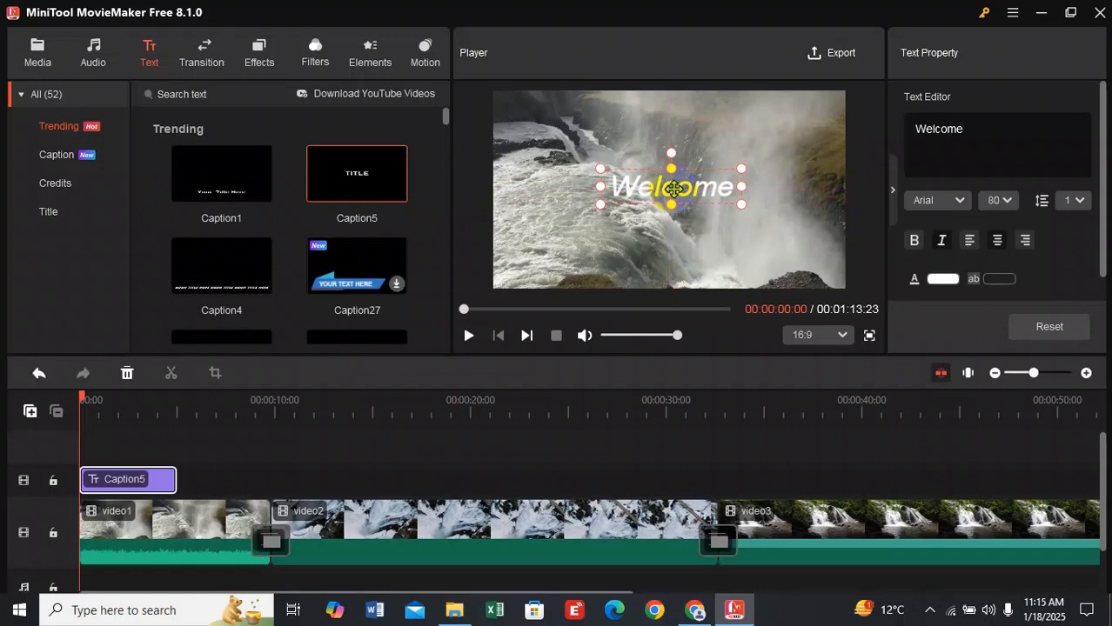
Try a light peach text colour on the Welcome caption and restore white.
{"action": "left_click", "coordinate": [939, 279]}
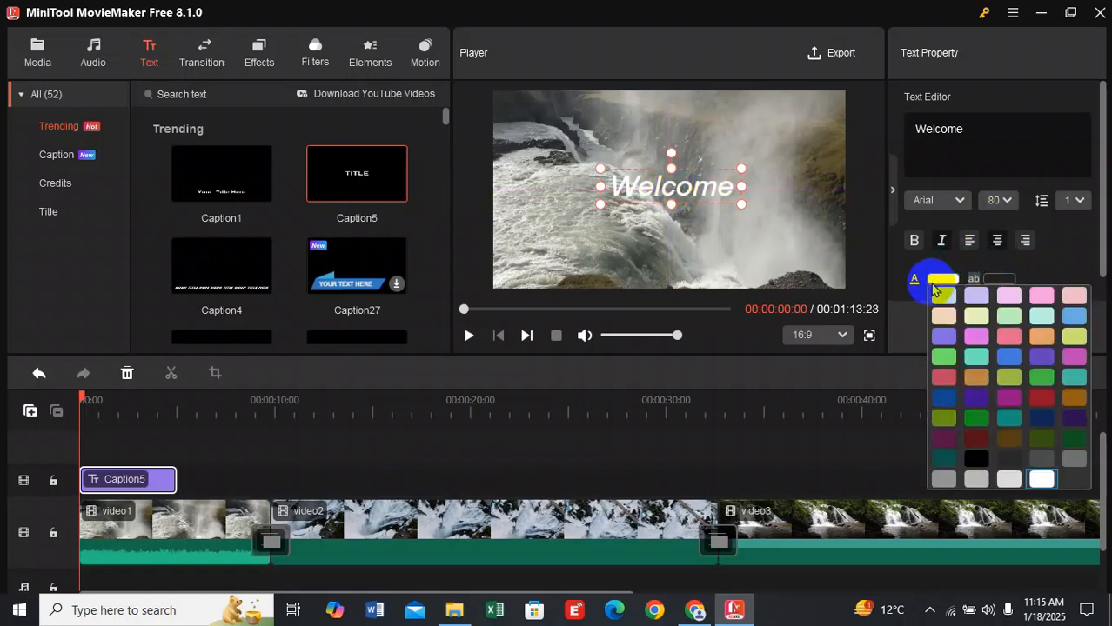
{"action": "left_click", "coordinate": [946, 318]}
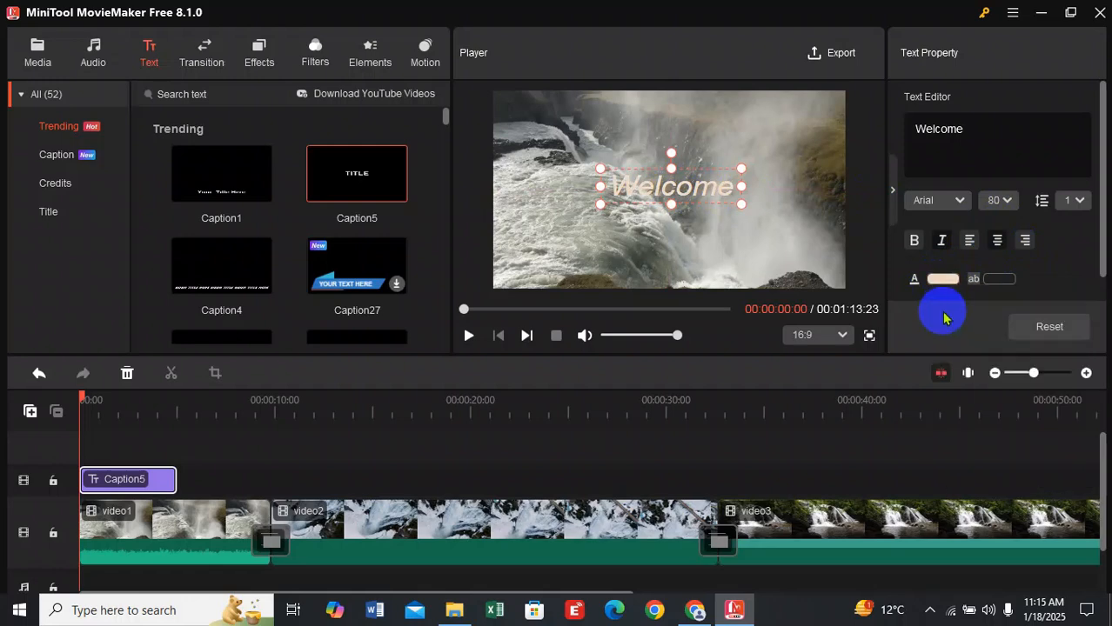
{"action": "left_click", "coordinate": [948, 280]}
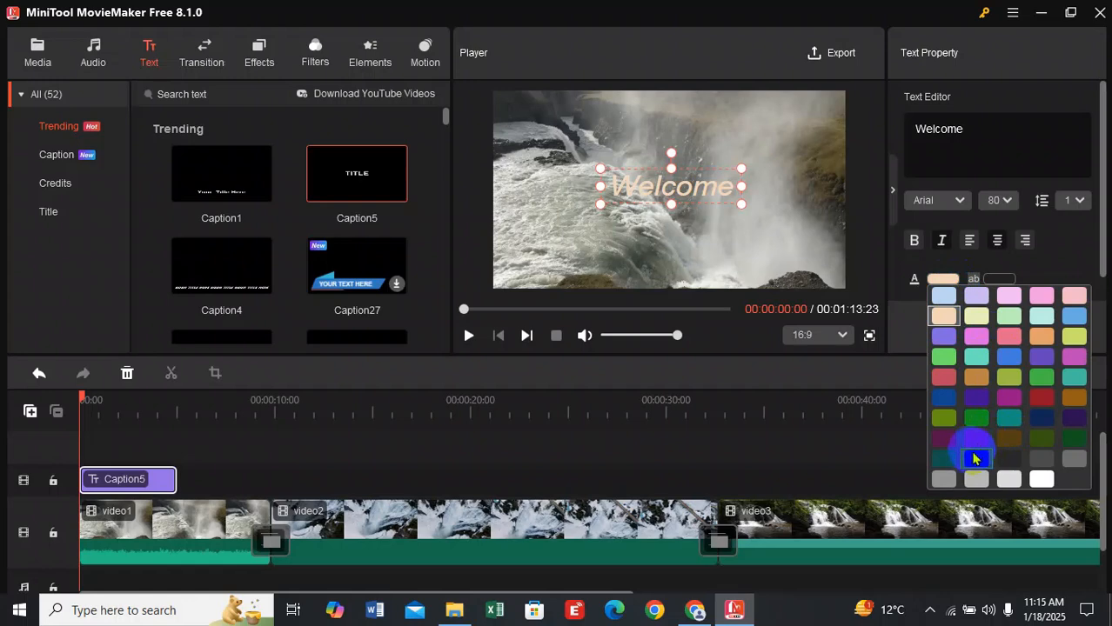
{"action": "left_click", "coordinate": [1036, 475]}
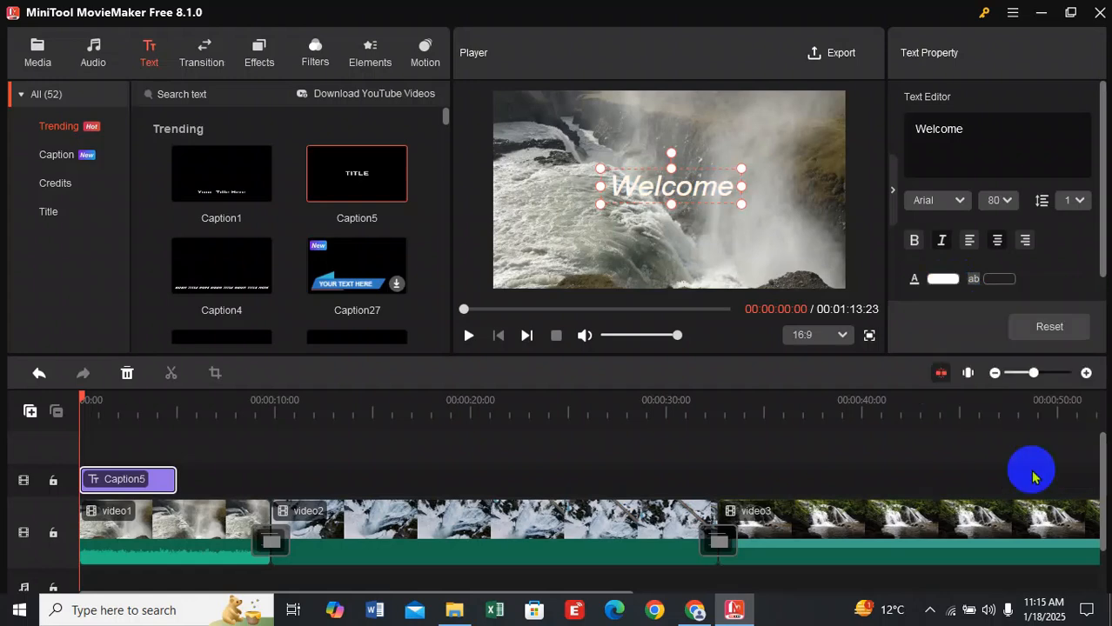
Give the Welcome caption a pink-violet text background colour.
{"action": "left_click", "coordinate": [1001, 279]}
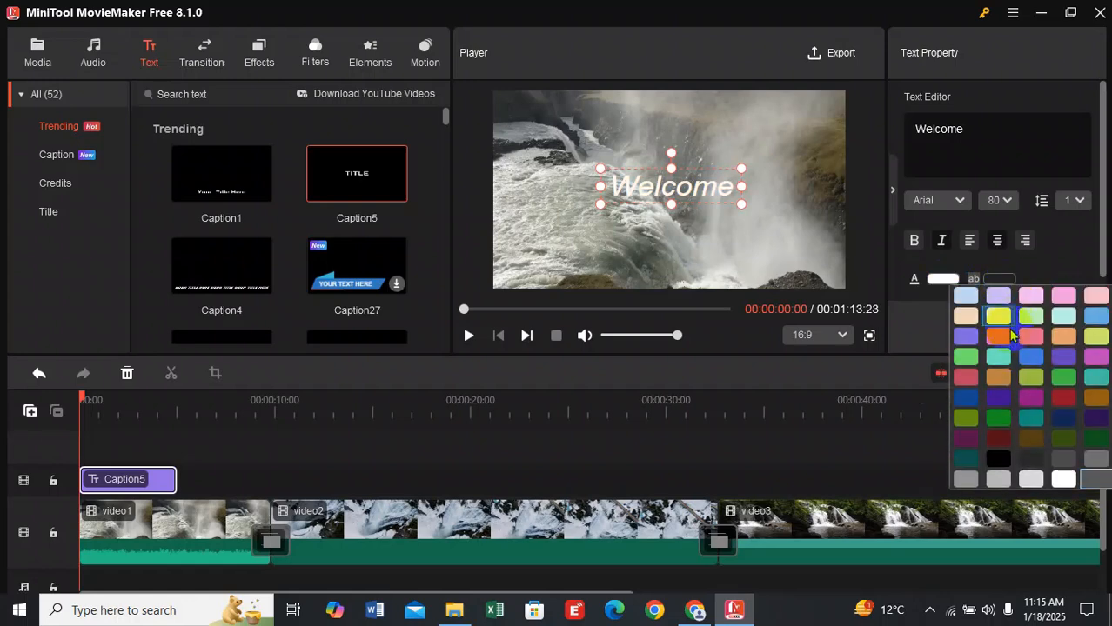
{"action": "left_click", "coordinate": [1008, 344]}
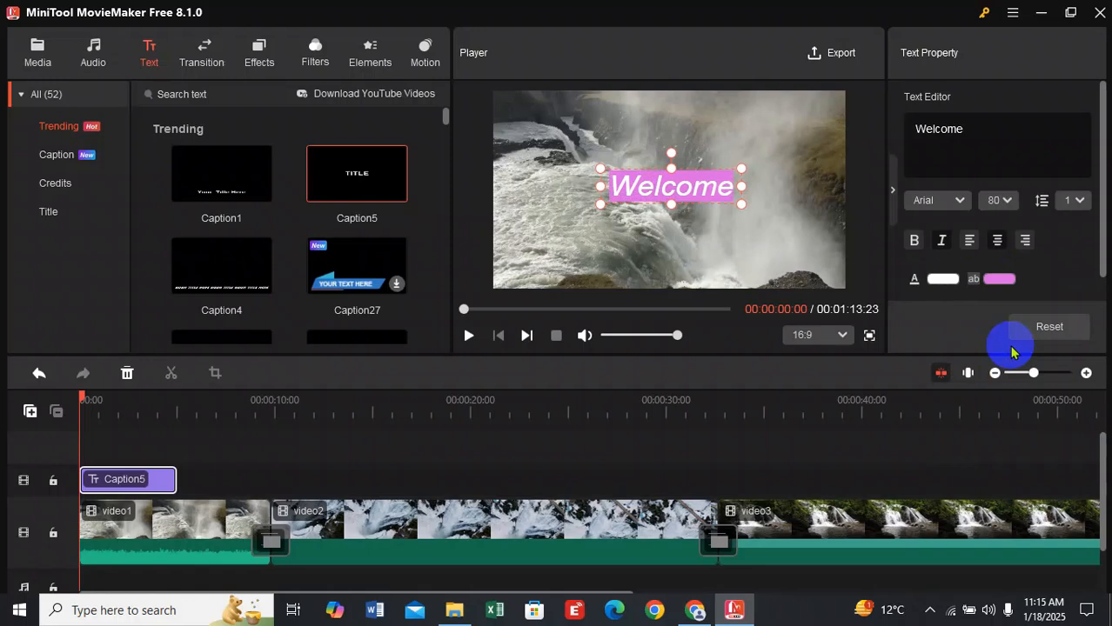
Try light blue and white as the text background colour of the Welcome caption.
{"action": "left_click", "coordinate": [996, 280]}
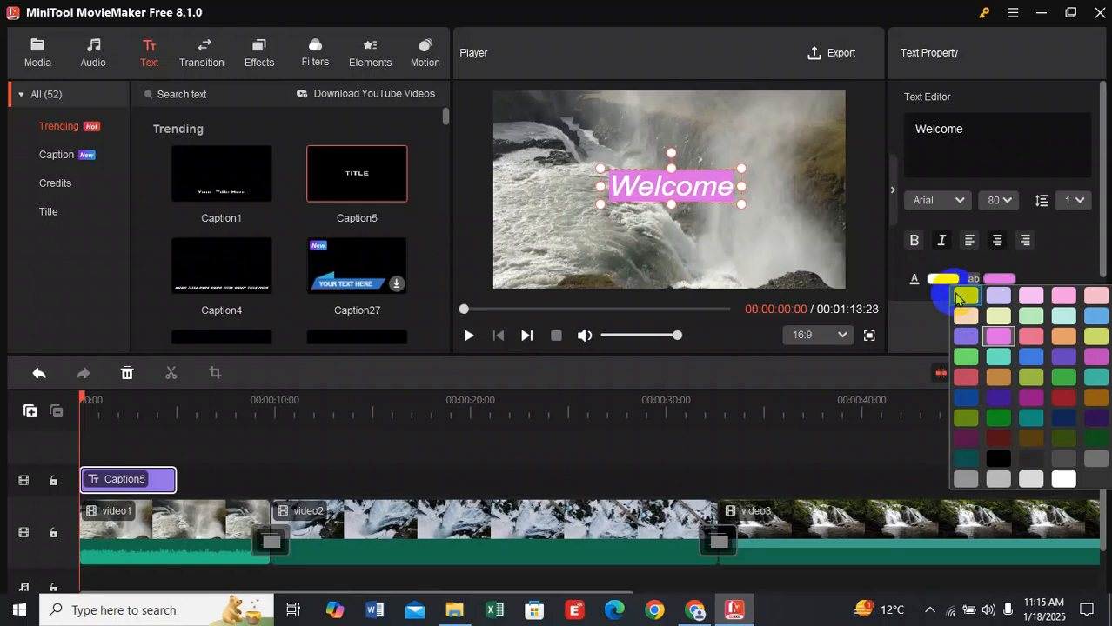
{"action": "left_click", "coordinate": [962, 297]}
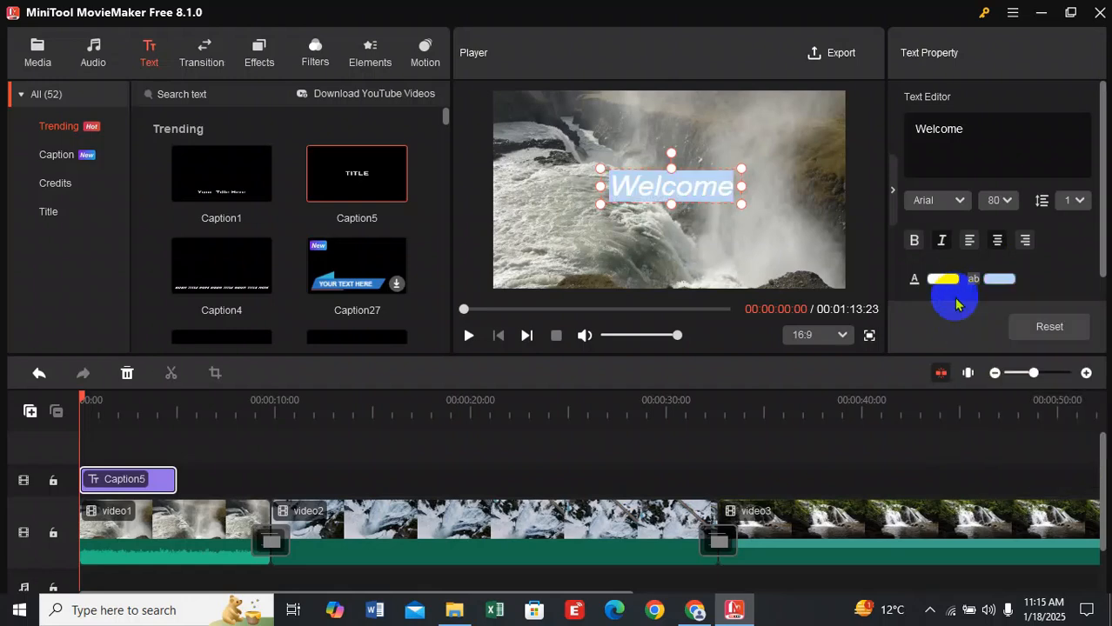
{"action": "left_click", "coordinate": [996, 279]}
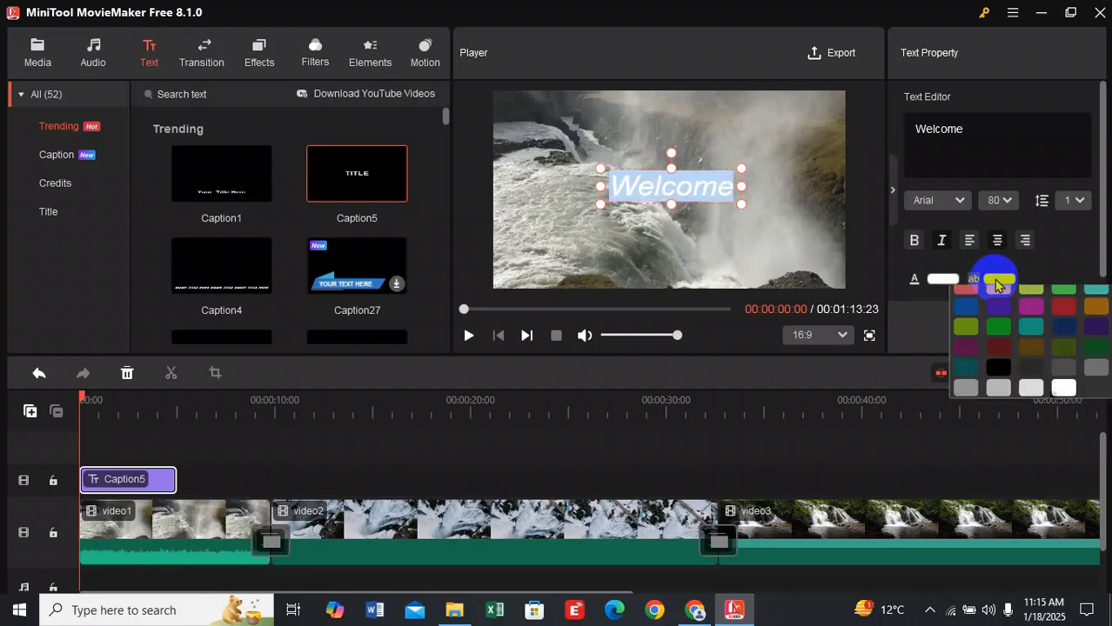
{"action": "left_click", "coordinate": [992, 280]}
{"action": "left_click", "coordinate": [994, 280]}
{"action": "left_click", "coordinate": [993, 279]}
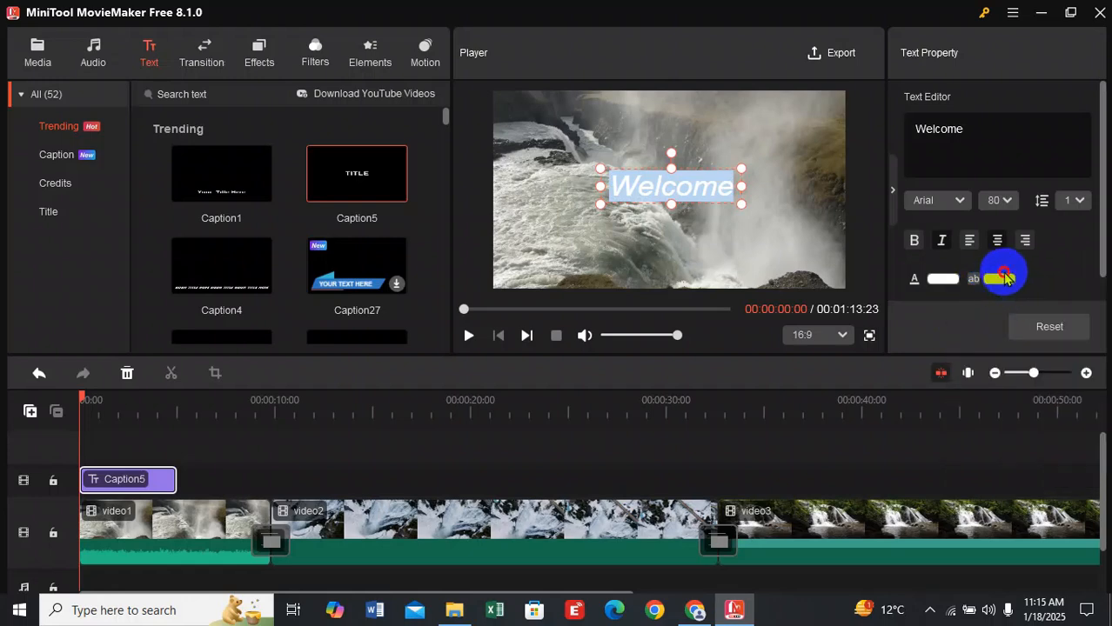
{"action": "left_click", "coordinate": [1005, 280]}
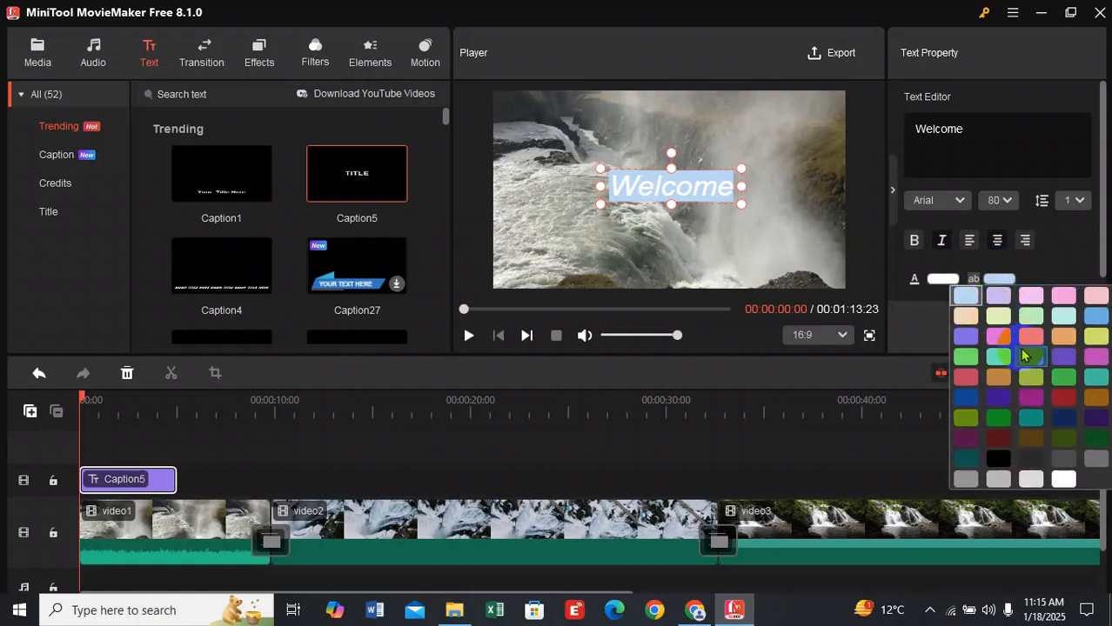
{"action": "left_click", "coordinate": [1057, 485]}
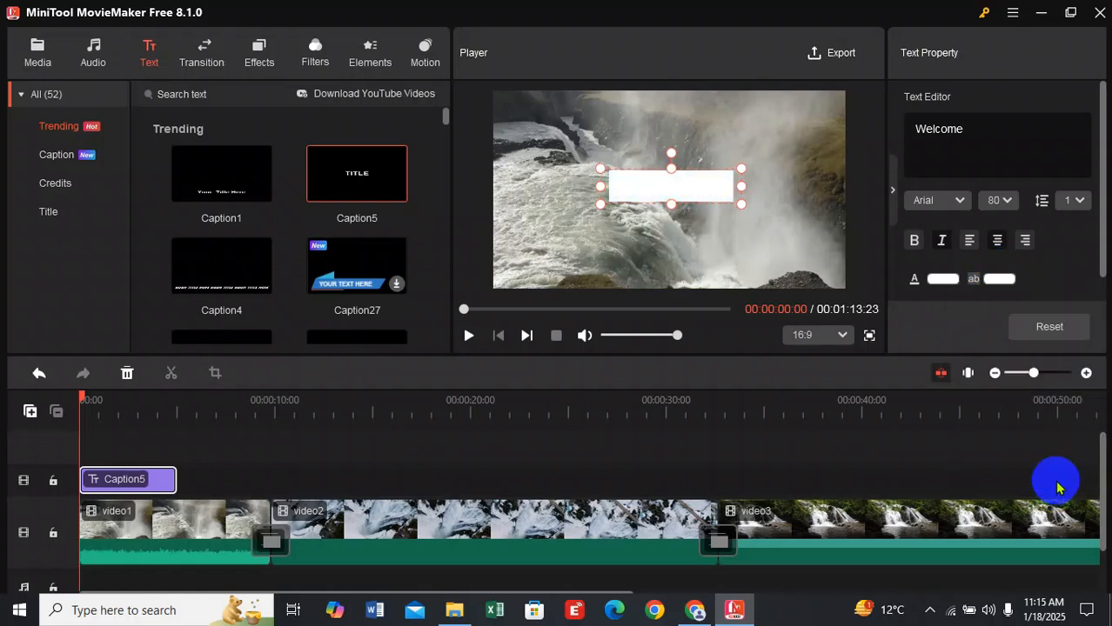
Remove the Welcome caption's text background by choosing the transparent option.
{"action": "left_click", "coordinate": [994, 280]}
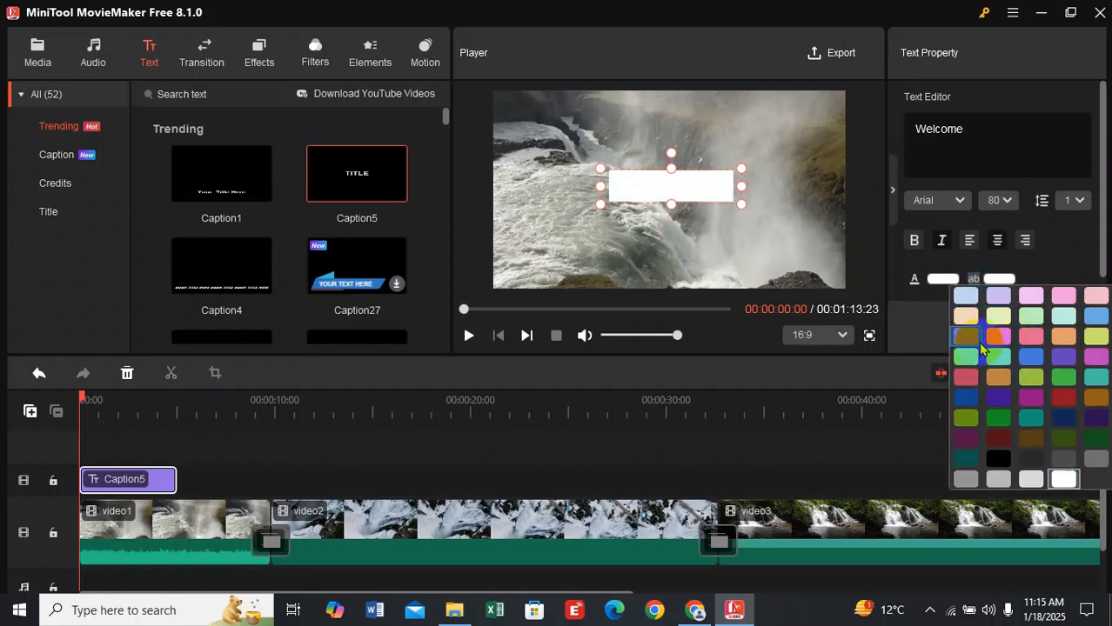
{"action": "left_click", "coordinate": [973, 279]}
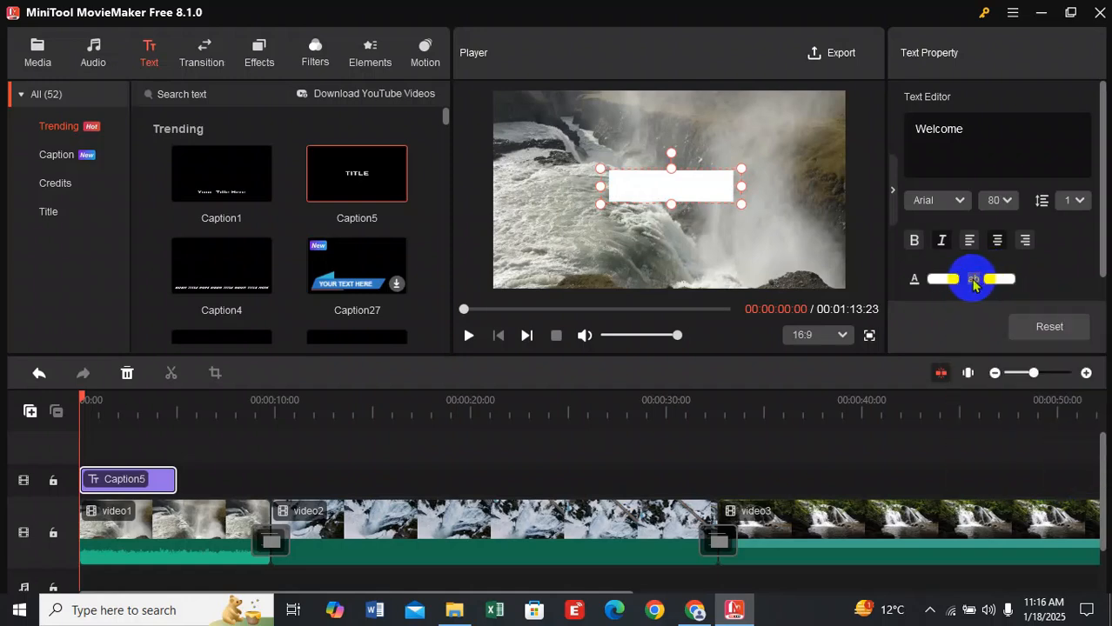
{"action": "left_click", "coordinate": [1000, 280]}
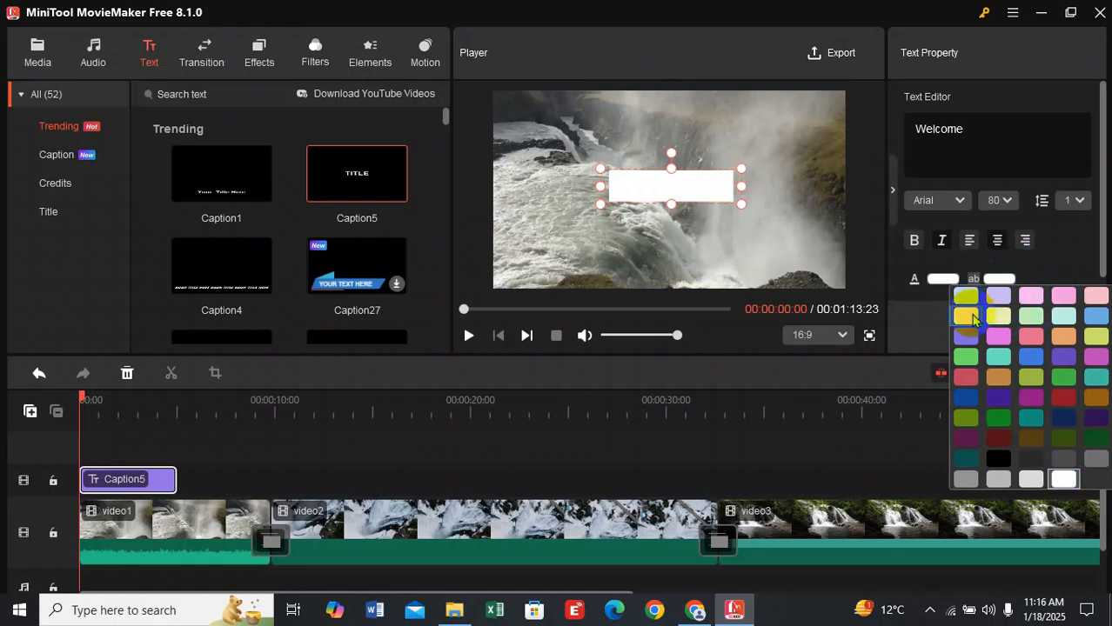
{"action": "left_click", "coordinate": [1098, 484]}
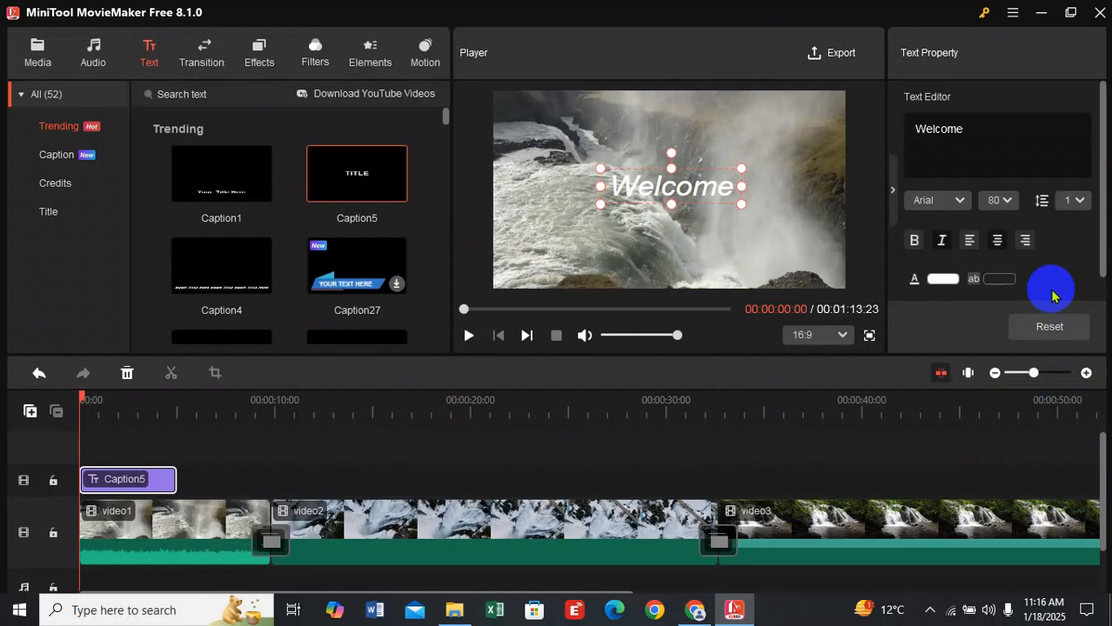
Review the Welcome caption's remaining text settings and play back the first seconds of the video.
{"action": "scroll", "coordinate": [1051, 296], "scroll_direction": "down", "scroll_amount": 1}
{"action": "scroll", "coordinate": [1051, 296], "scroll_direction": "up", "scroll_amount": 1}
{"action": "scroll", "coordinate": [1051, 296], "scroll_direction": "down", "scroll_amount": 1}
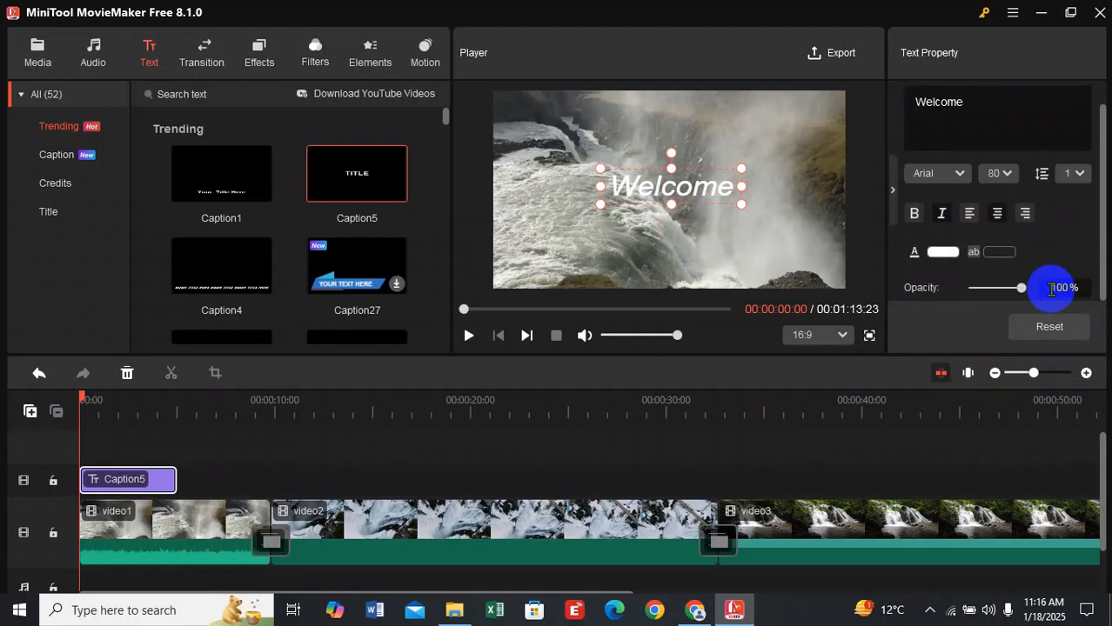
{"action": "left_click", "coordinate": [111, 435]}
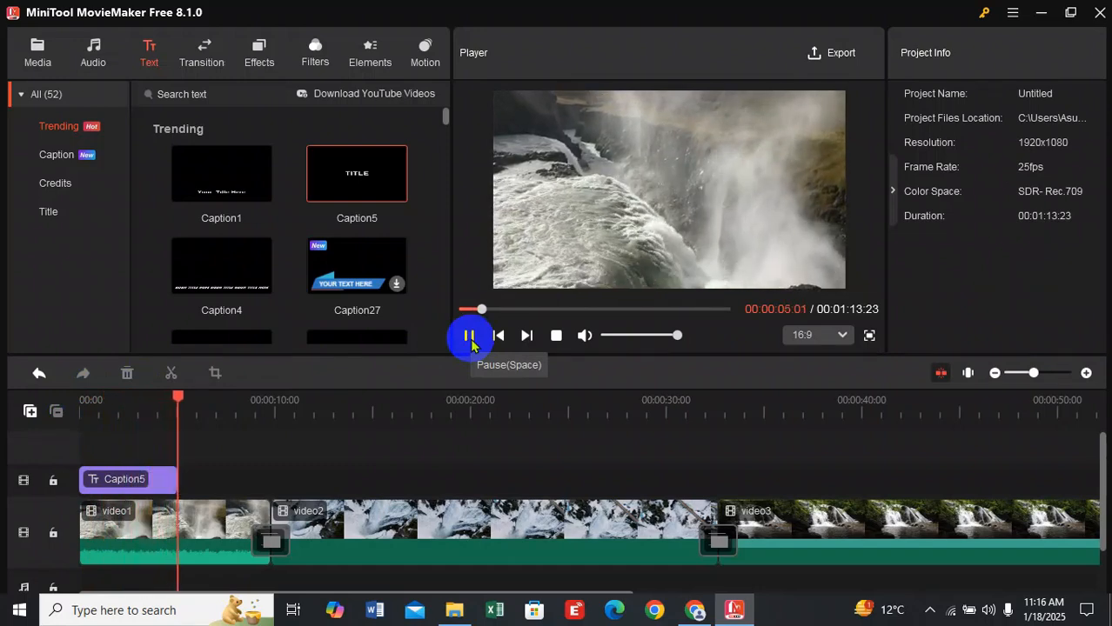
{"action": "left_click", "coordinate": [468, 339]}
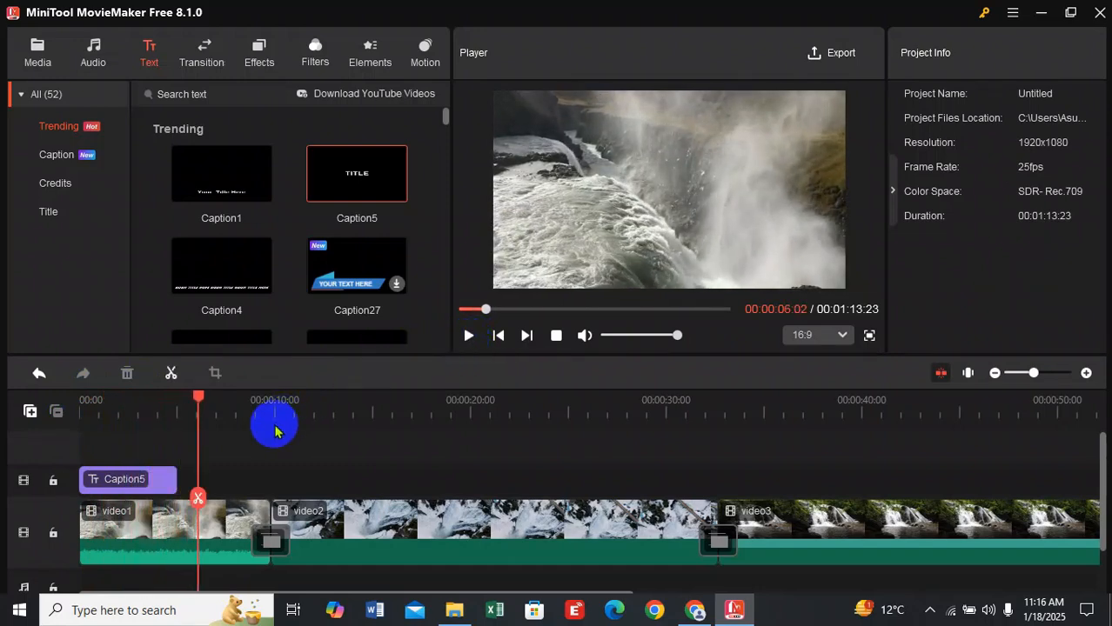
Place the playhead within the Welcome caption and shift its text box slightly up and to the right in the frame.
{"action": "left_click", "coordinate": [130, 415]}
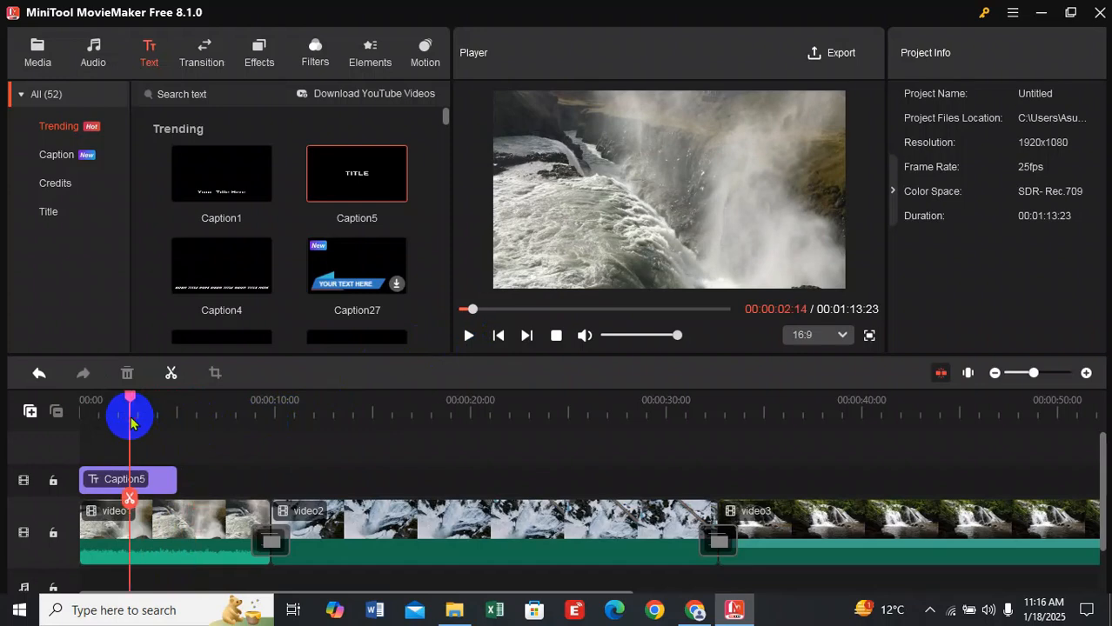
{"action": "left_click", "coordinate": [157, 483]}
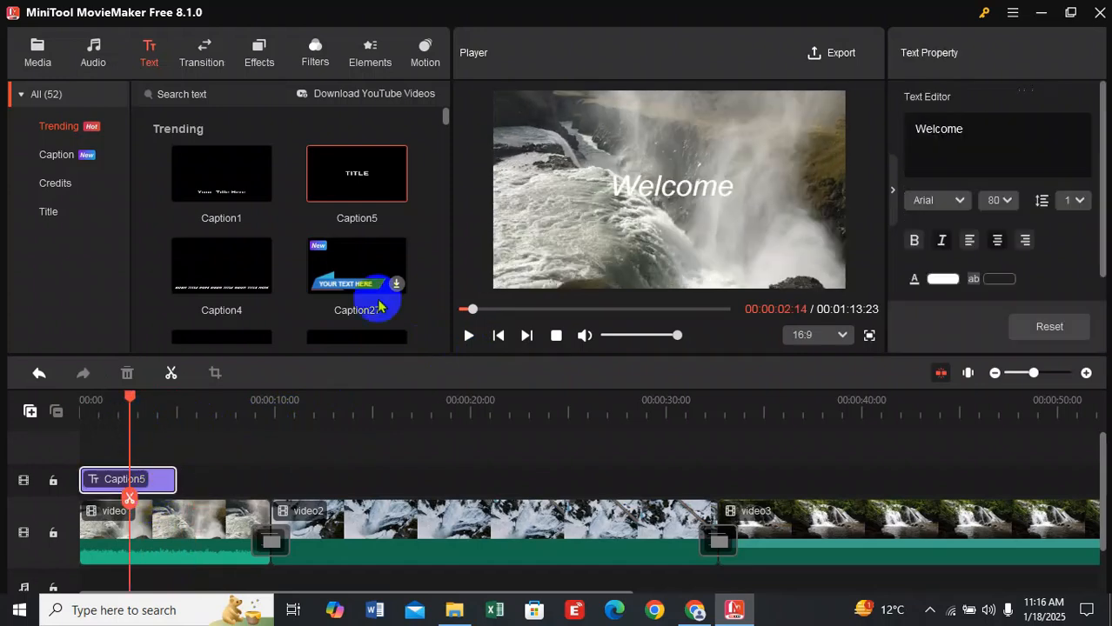
{"action": "left_click", "coordinate": [1013, 128]}
{"action": "left_click", "coordinate": [739, 186]}
{"action": "mouse_move", "coordinate": [729, 186]}
{"action": "left_mouse_down"}
{"action": "mouse_move", "coordinate": [715, 182]}
{"action": "mouse_move", "coordinate": [725, 195]}
{"action": "mouse_move", "coordinate": [723, 170]}
{"action": "left_mouse_up"}
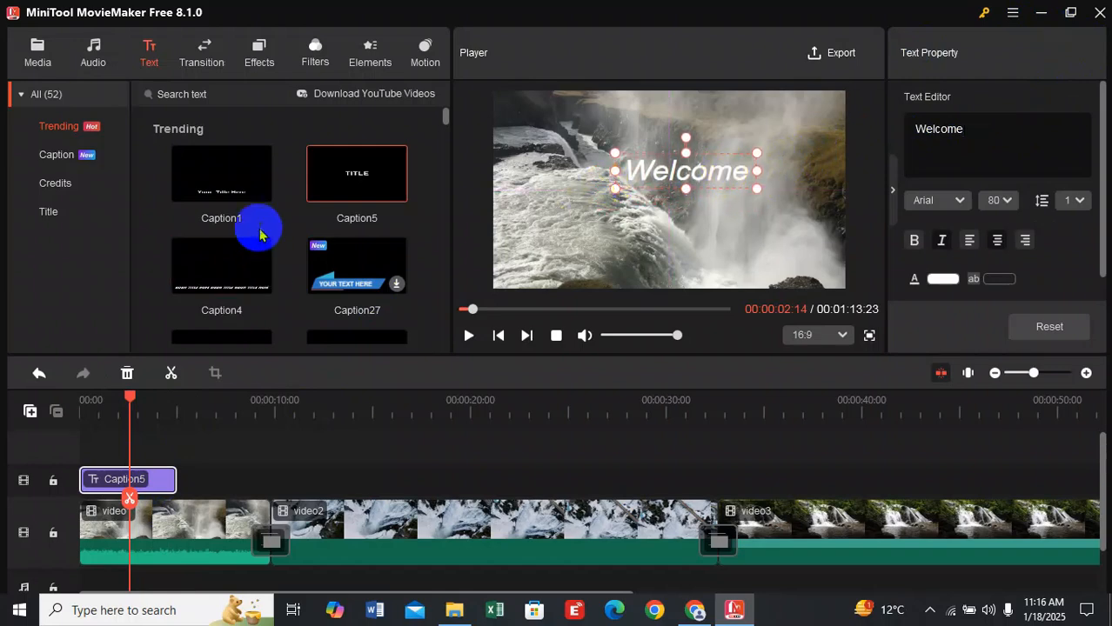
Browse the Trending and Caption text templates, previewing Caption11 and Caption5.
{"action": "left_click_drag", "start_coordinate": [445, 119], "coordinate": [441, 138]}
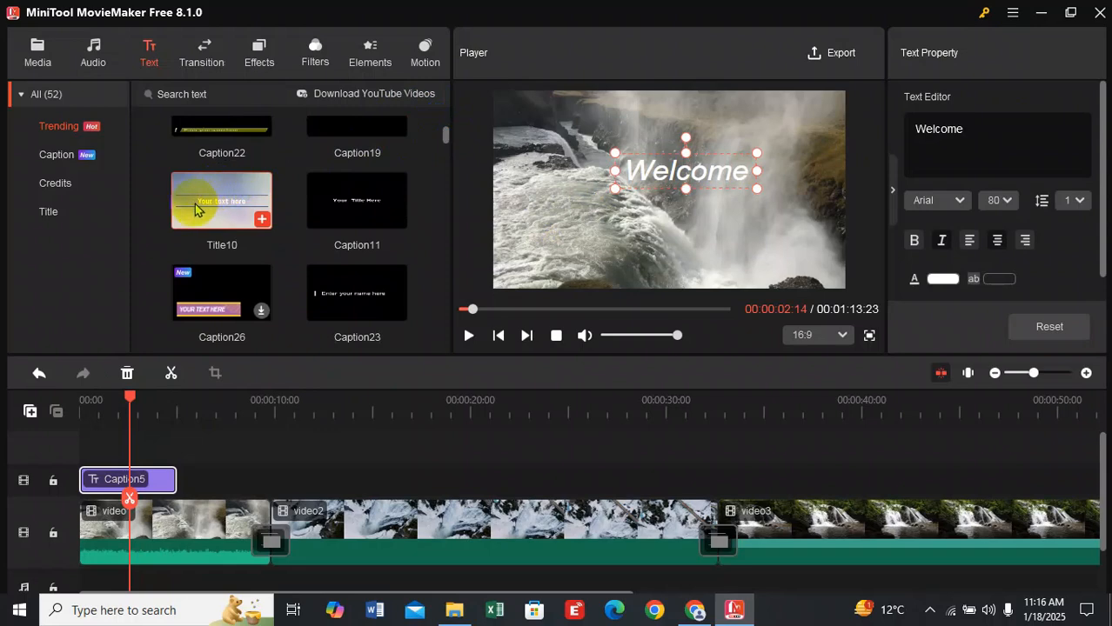
{"action": "mouse_move", "coordinate": [196, 210]}
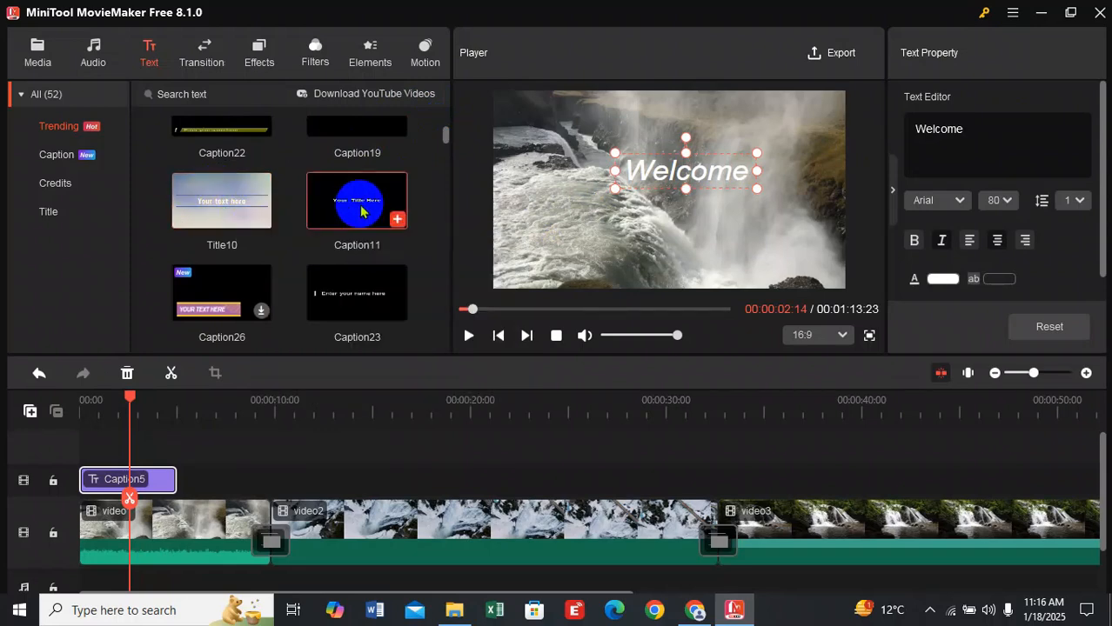
{"action": "mouse_move", "coordinate": [364, 212]}
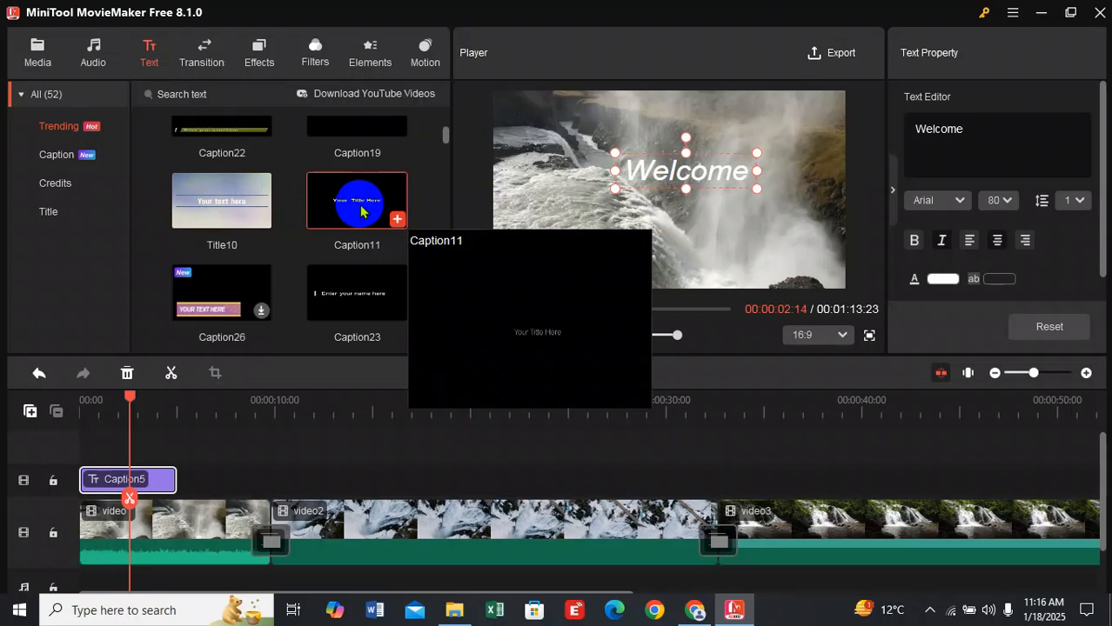
{"action": "scroll", "coordinate": [339, 280], "scroll_direction": "up", "scroll_amount": 2}
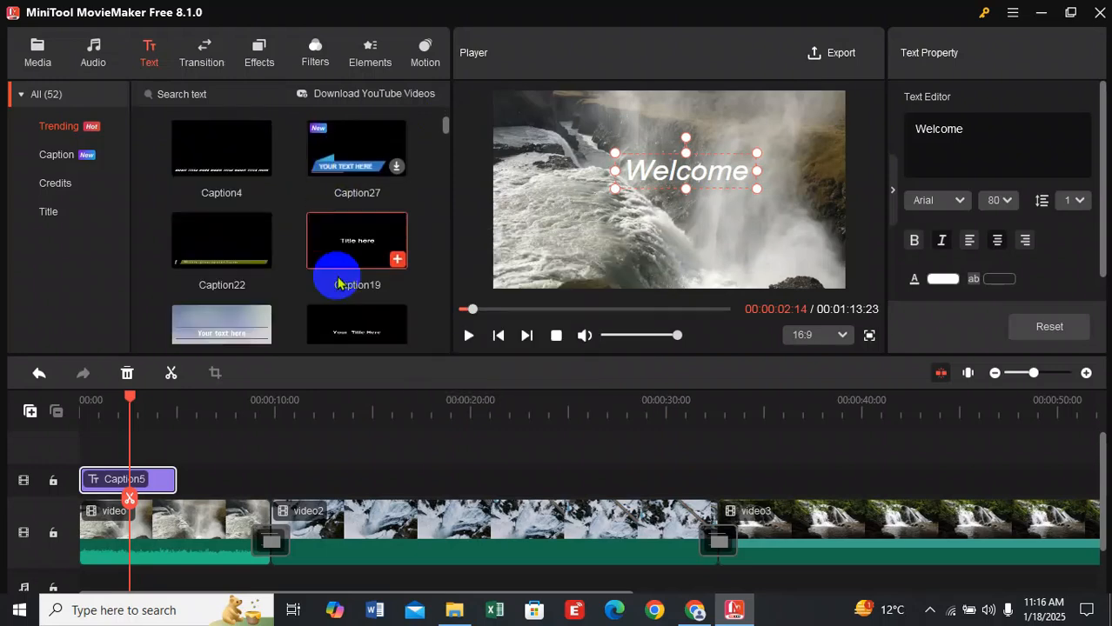
{"action": "scroll", "coordinate": [340, 281], "scroll_direction": "down", "scroll_amount": 5}
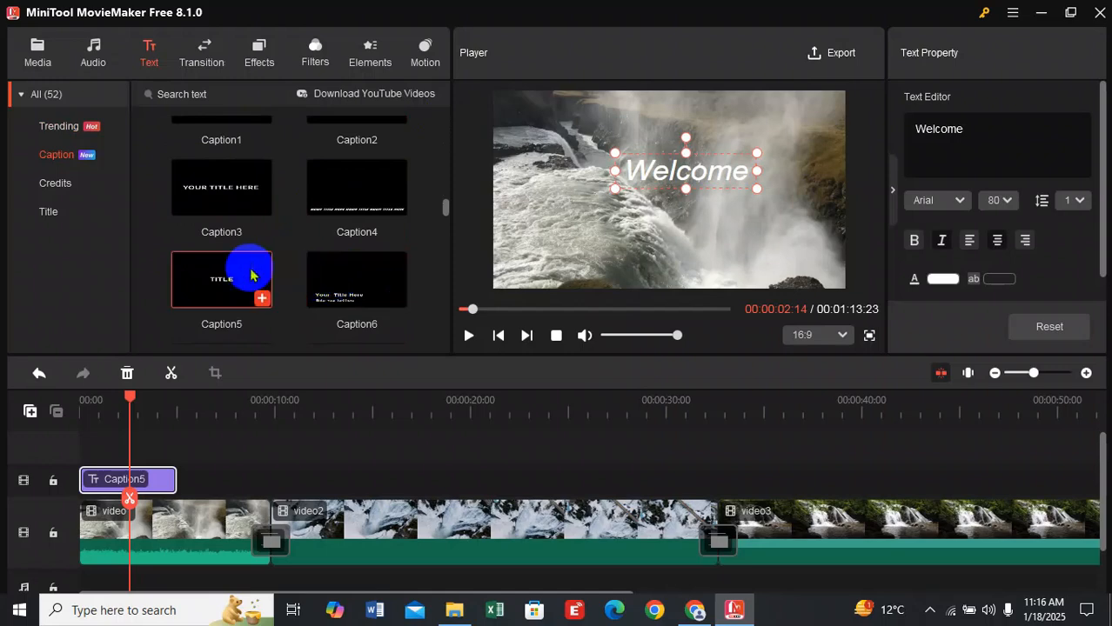
{"action": "mouse_move", "coordinate": [215, 276]}
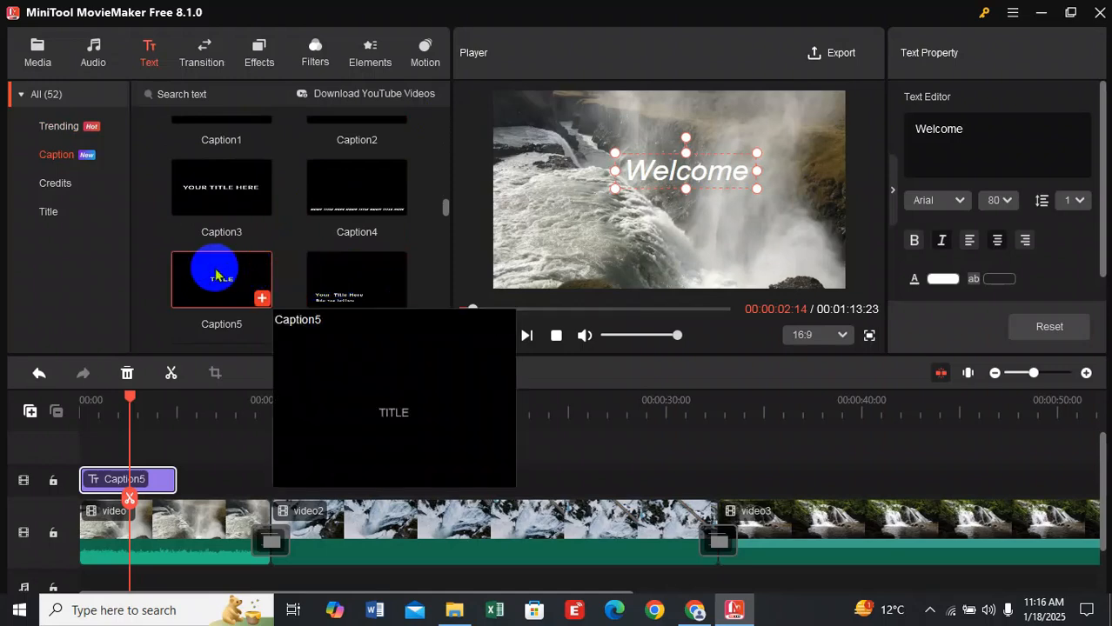
{"action": "scroll", "coordinate": [234, 276], "scroll_direction": "up", "scroll_amount": 5}
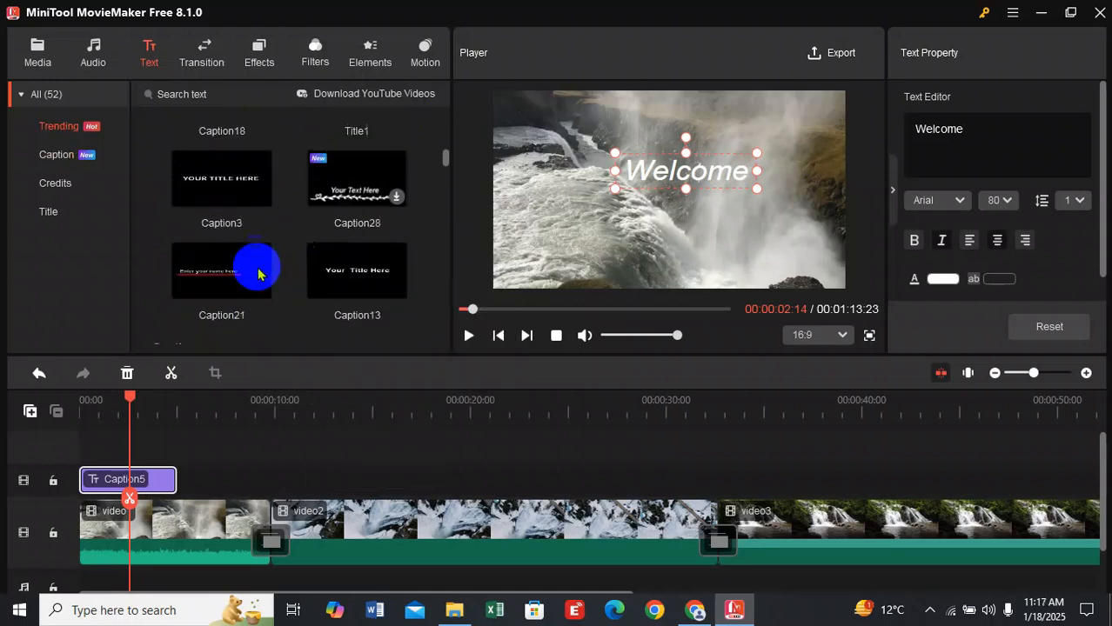
{"action": "scroll", "coordinate": [258, 276], "scroll_direction": "down", "scroll_amount": 4}
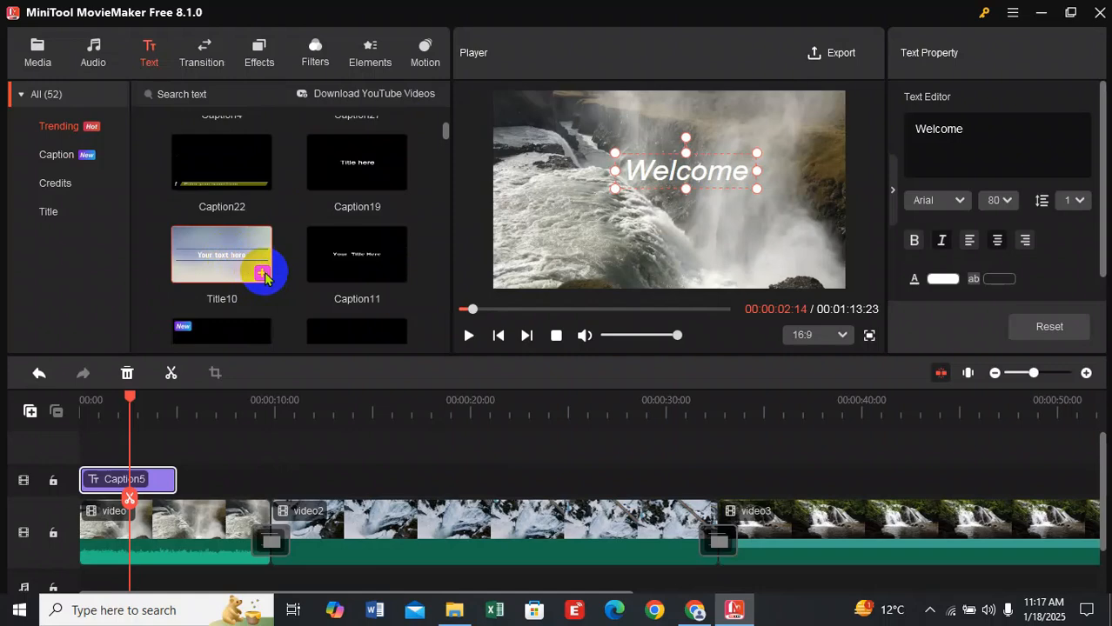
Try the Title10 template between video1 and video2, and delete both it and the Welcome caption from the timeline.
{"action": "left_click", "coordinate": [264, 275]}
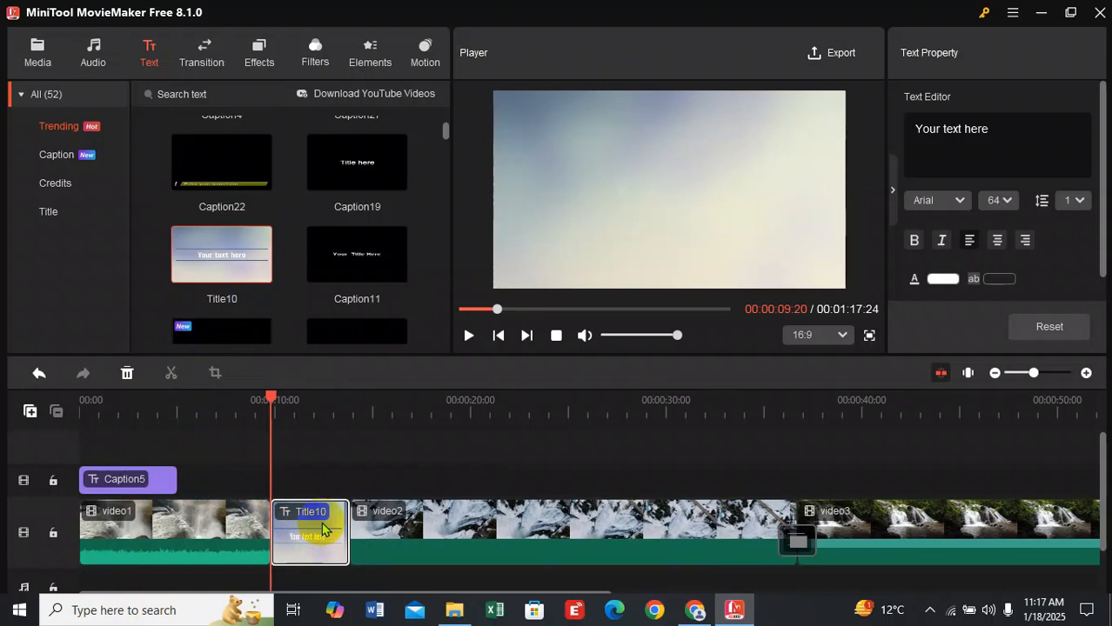
{"action": "left_click", "coordinate": [165, 484]}
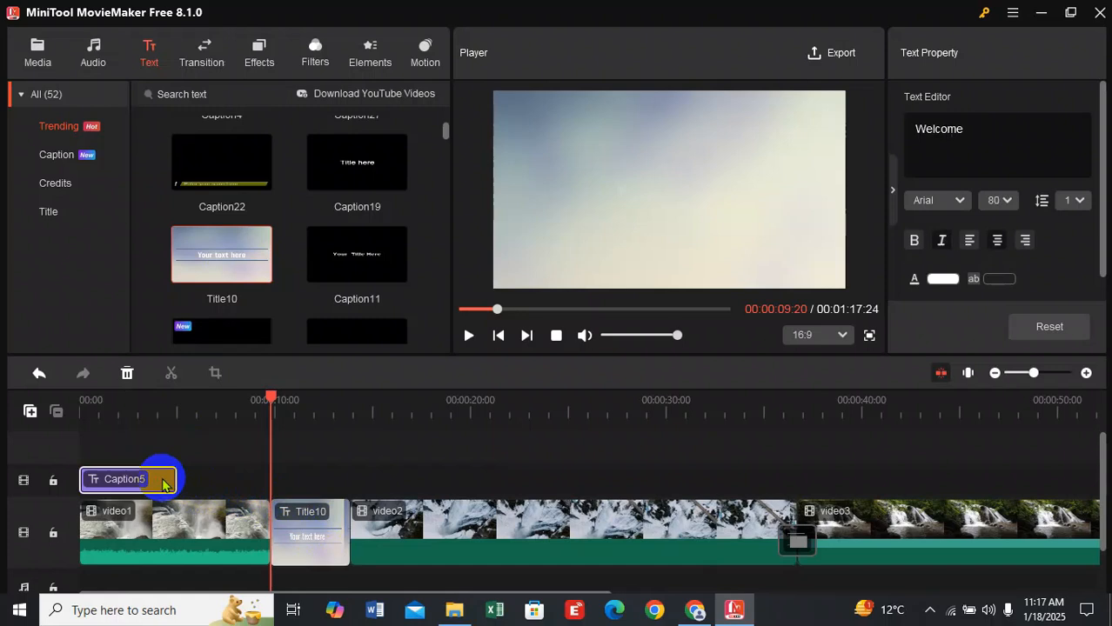
{"action": "key", "text": "Delete"}
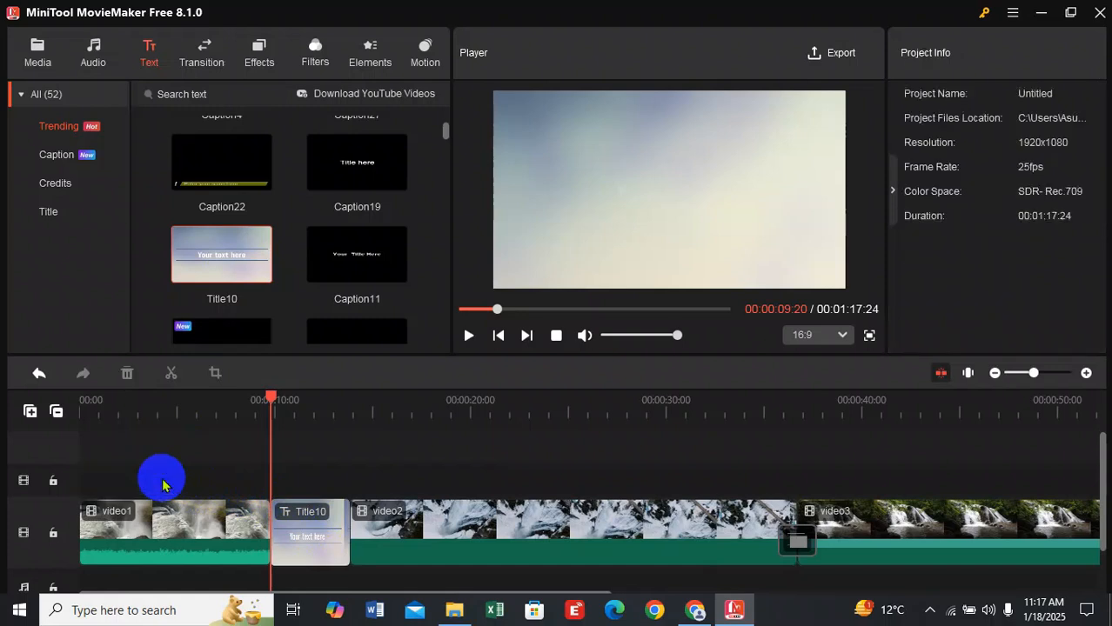
{"action": "left_click", "coordinate": [307, 541]}
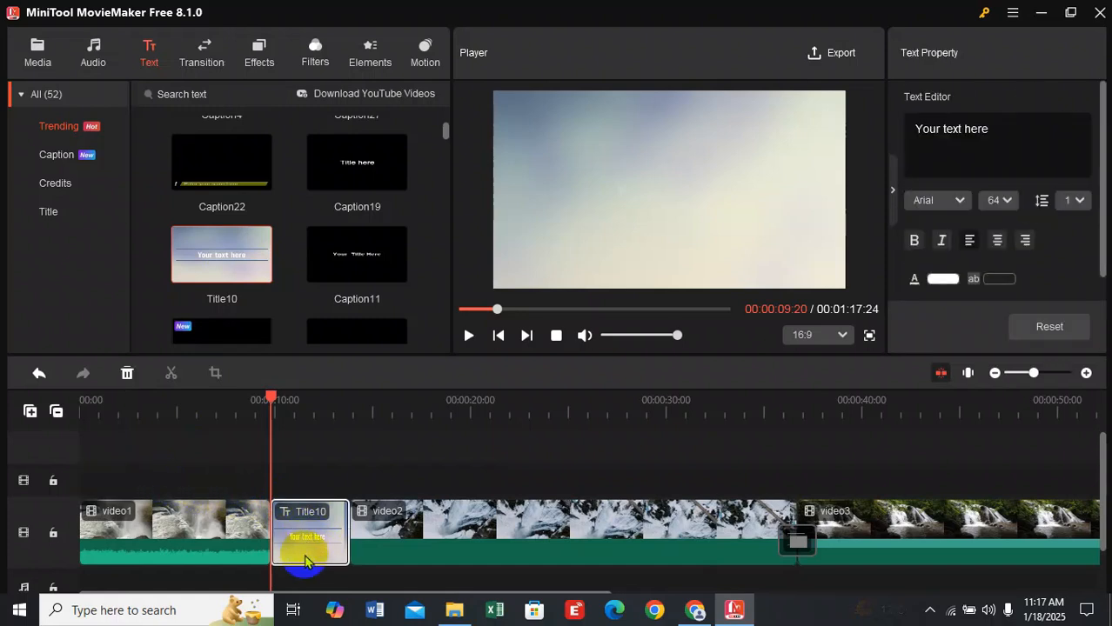
{"action": "key", "text": "Delete"}
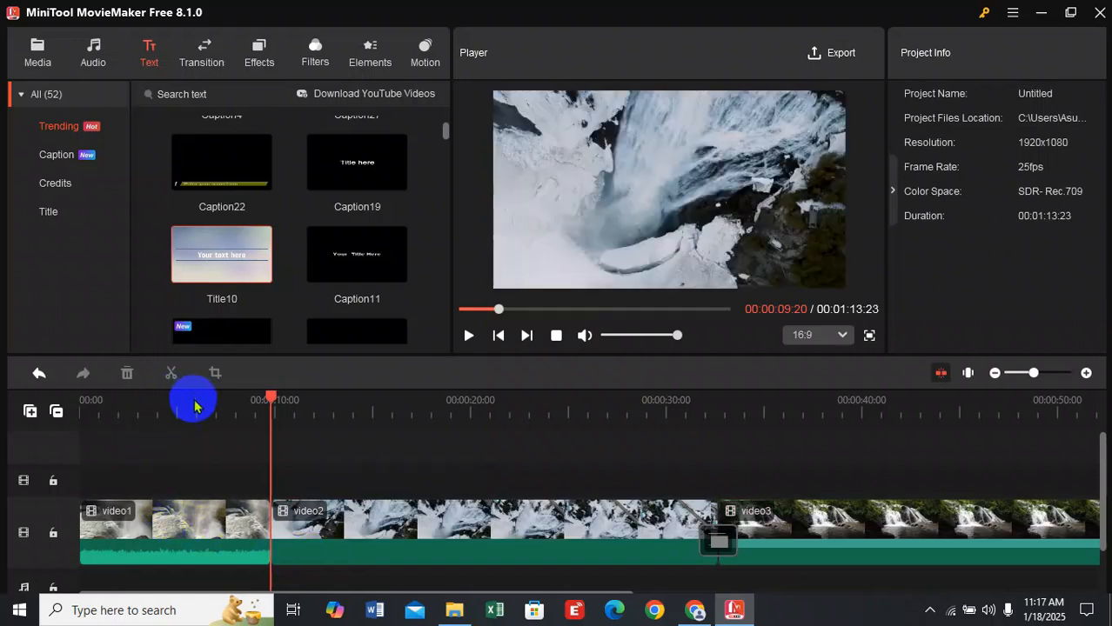
Add the Title10 template to the video track and move it to the start, ahead of video1.
{"action": "left_click_drag", "start_coordinate": [121, 445], "coordinate": [54, 456]}
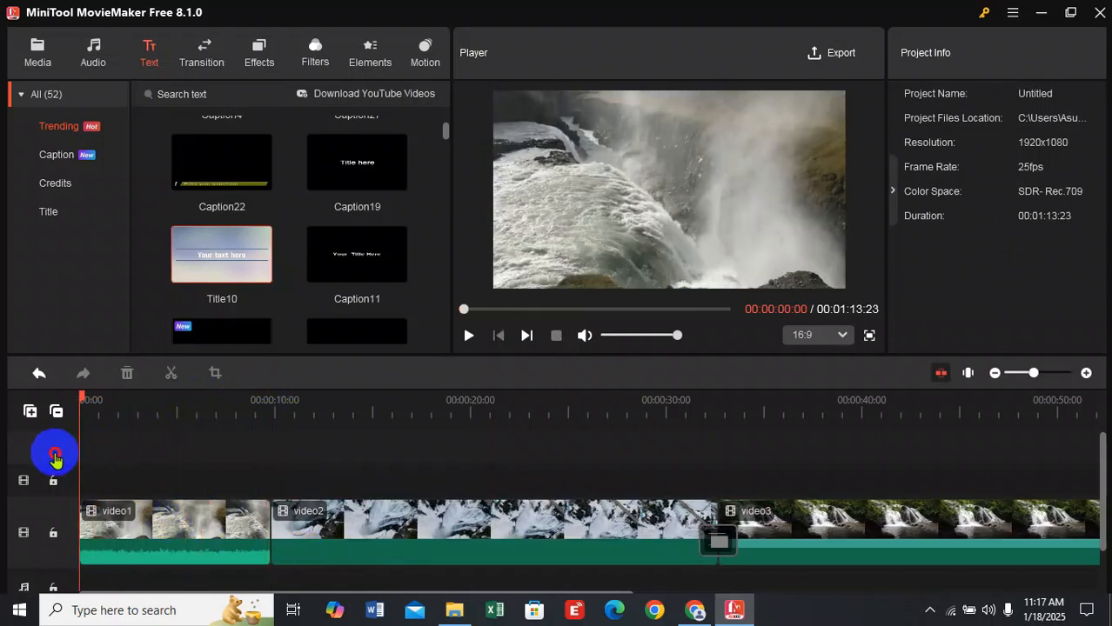
{"action": "left_click", "coordinate": [189, 532]}
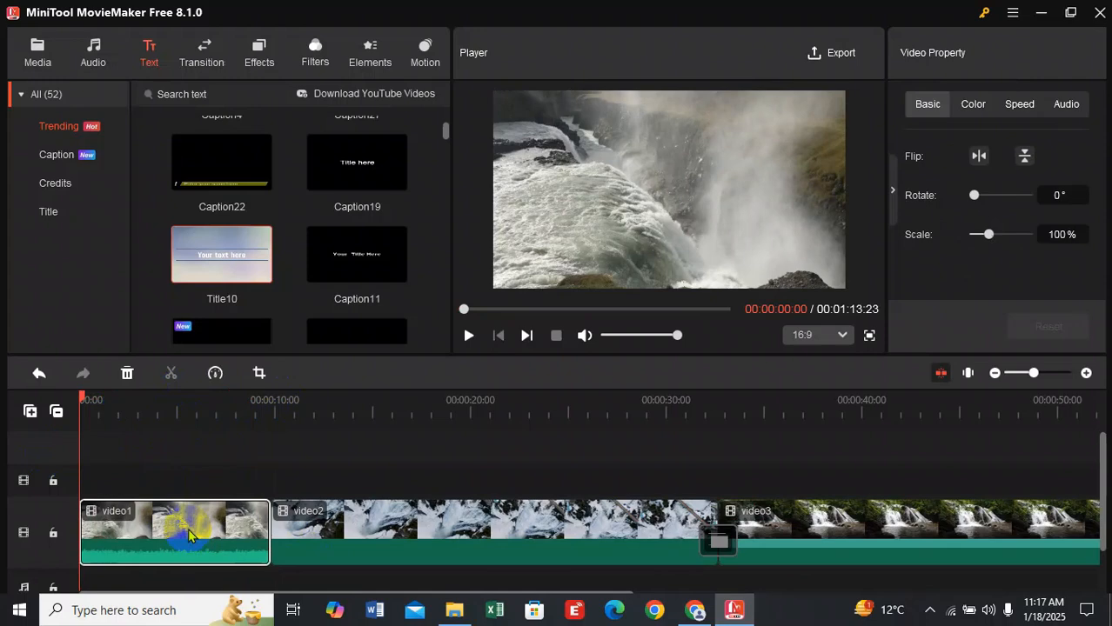
{"action": "left_click", "coordinate": [262, 275]}
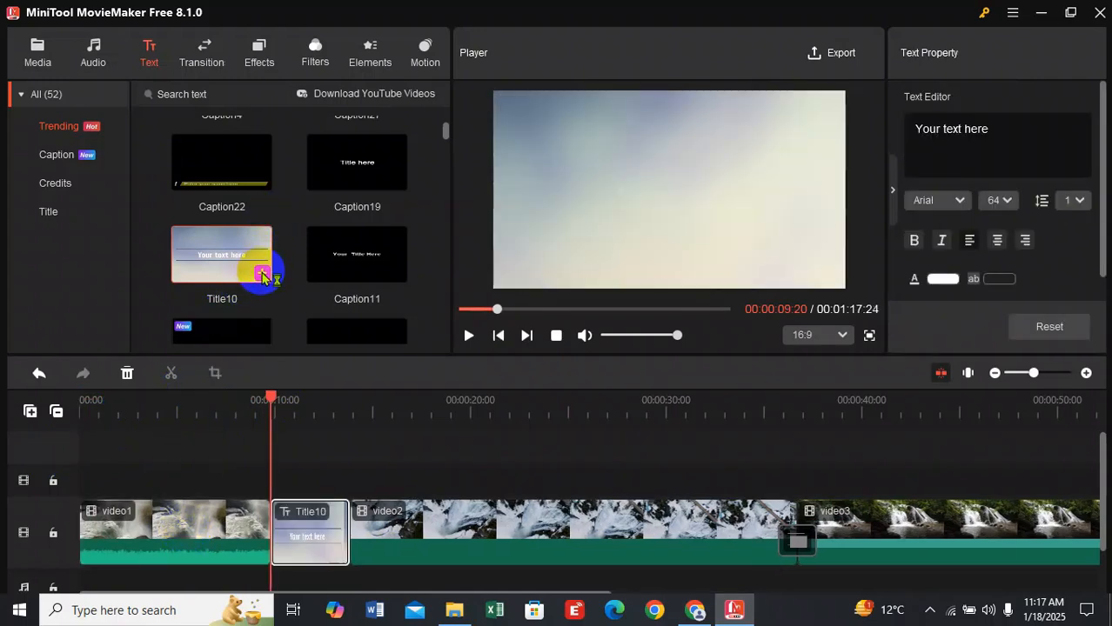
{"action": "left_click_drag", "start_coordinate": [310, 557], "coordinate": [85, 542]}
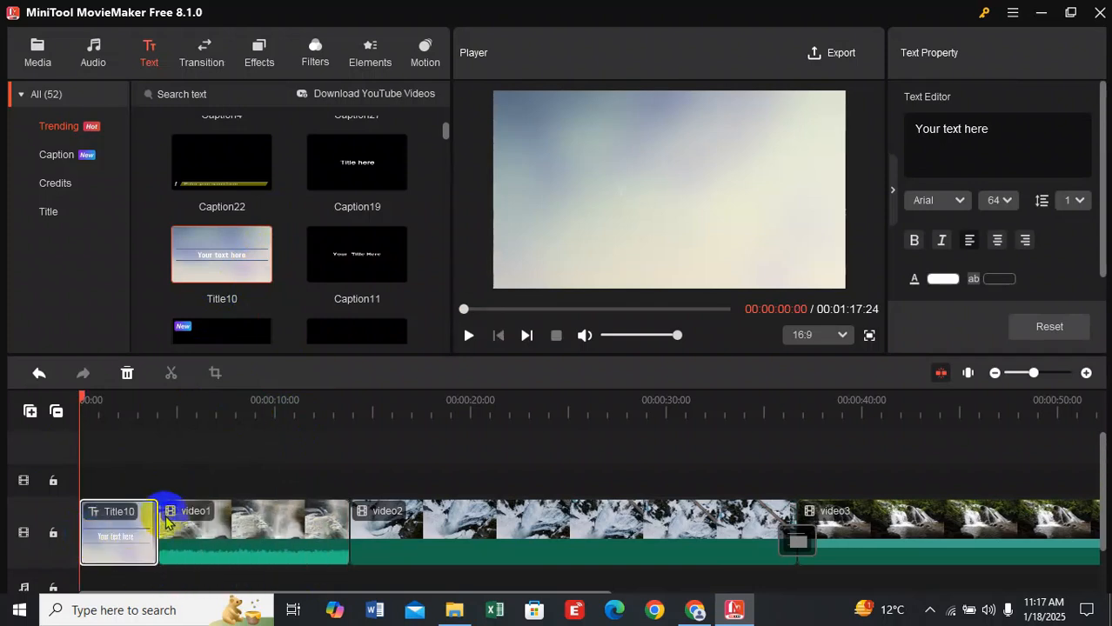
Replace the Title10 placeholder text with "Welcome to the Video!!".
{"action": "left_click", "coordinate": [1010, 140]}
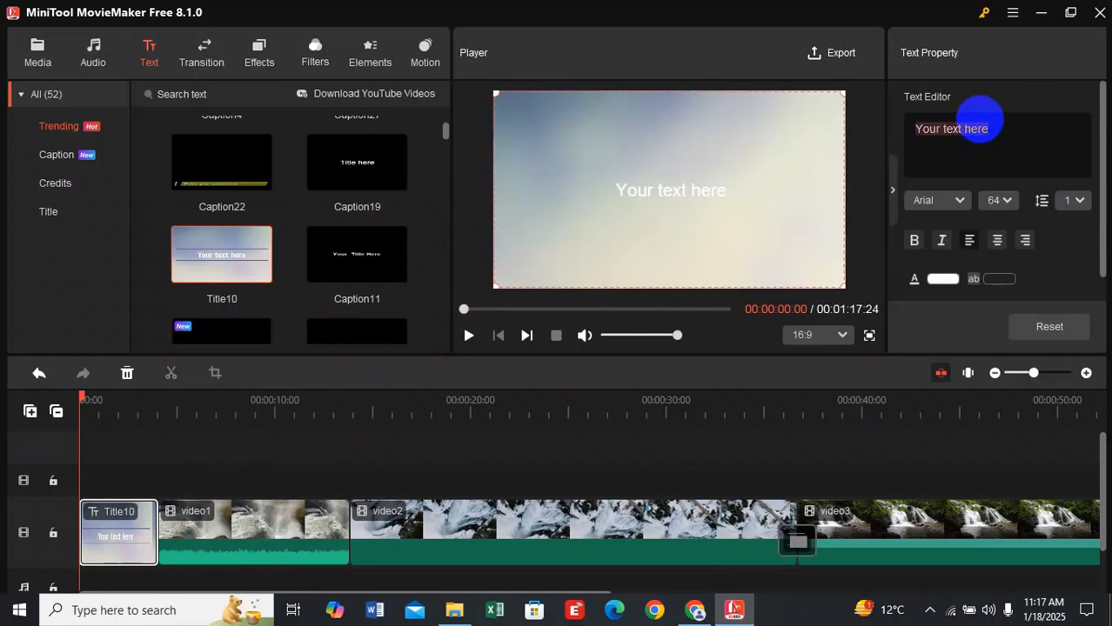
{"action": "type", "text": "Welcome"}
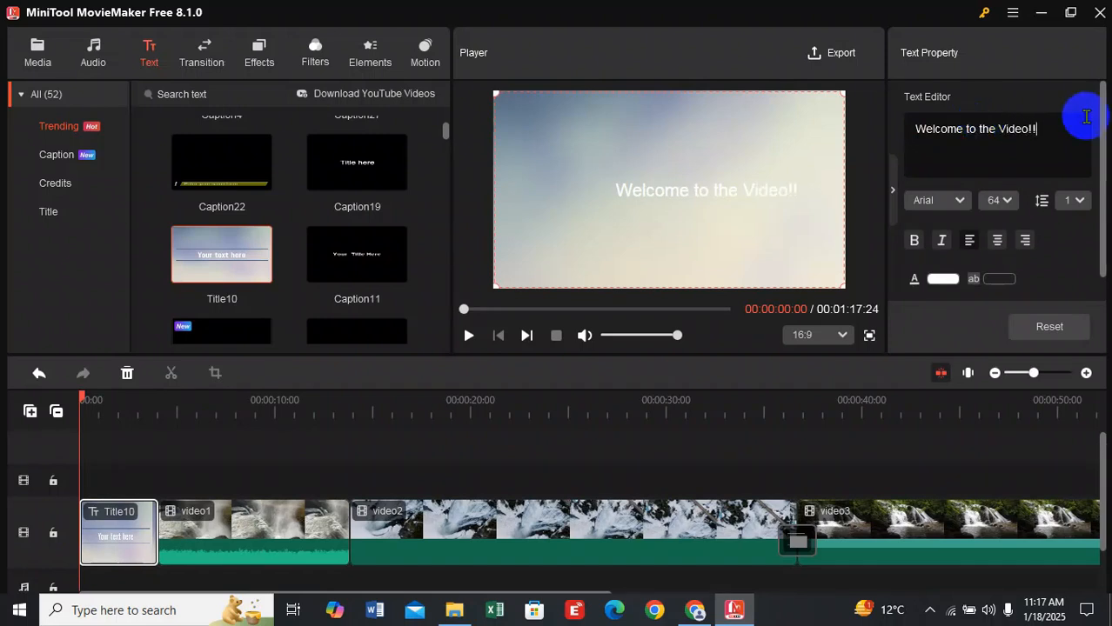
Set the title text's font size to 80 and centre it horizontally, slightly above the middle of the title card.
{"action": "left_click", "coordinate": [1005, 129]}
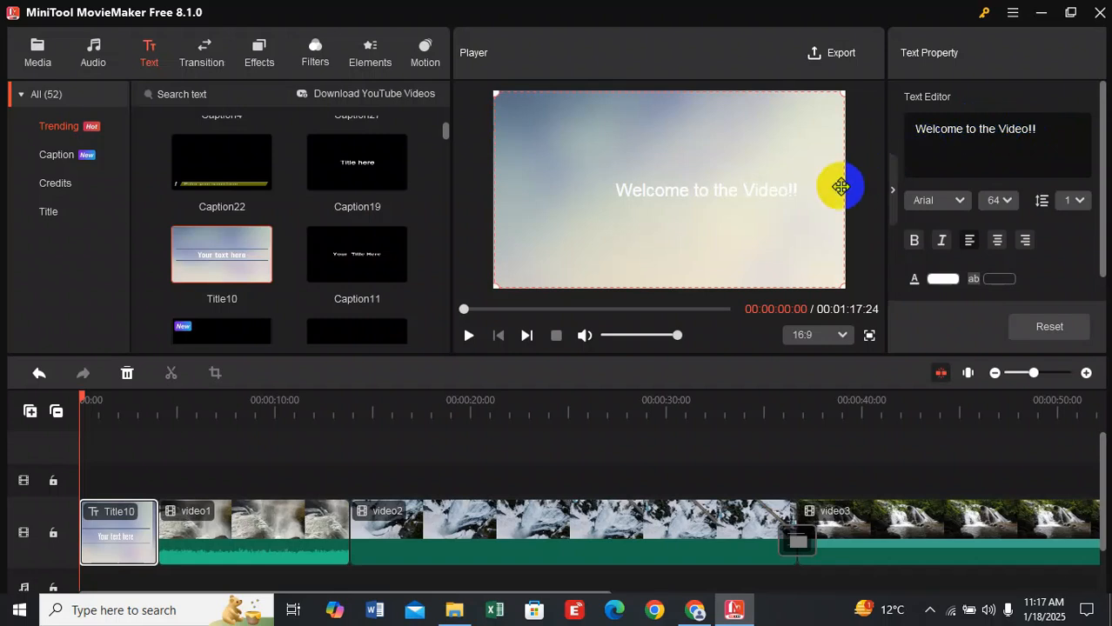
{"action": "left_click", "coordinate": [943, 209]}
{"action": "left_click", "coordinate": [940, 222]}
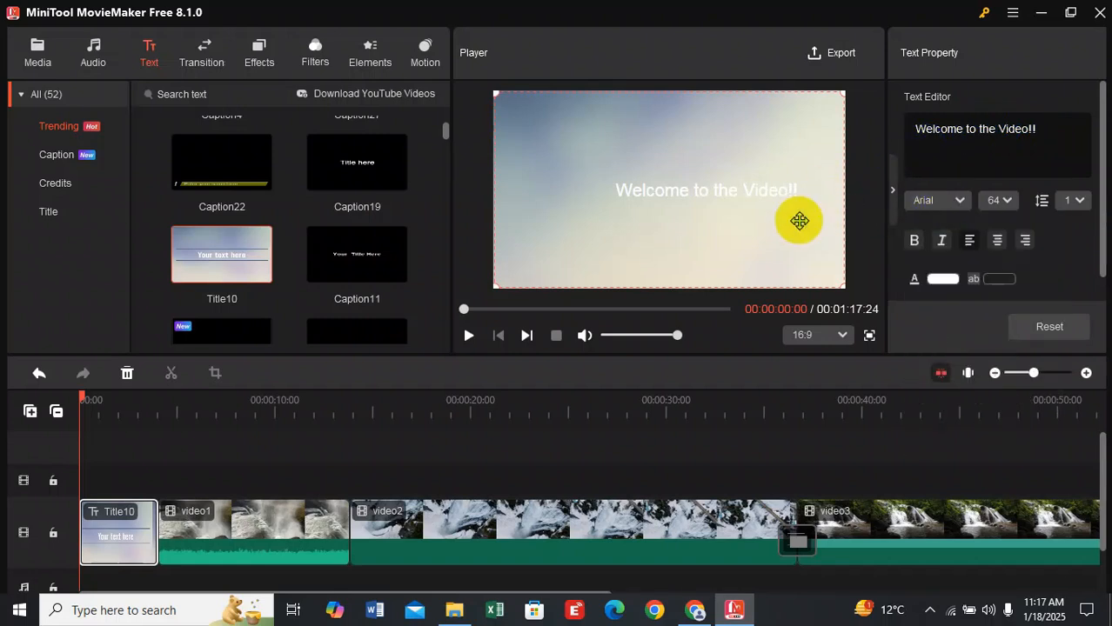
{"action": "left_click", "coordinate": [760, 187]}
{"action": "left_click_drag", "start_coordinate": [760, 187], "coordinate": [719, 176]}
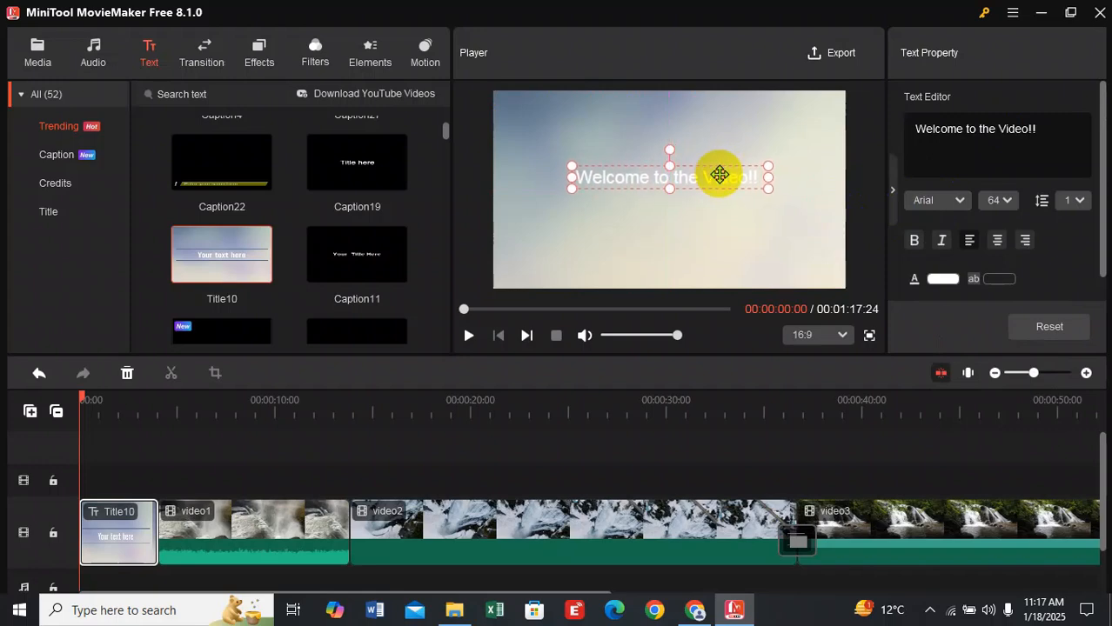
{"action": "left_click", "coordinate": [996, 200]}
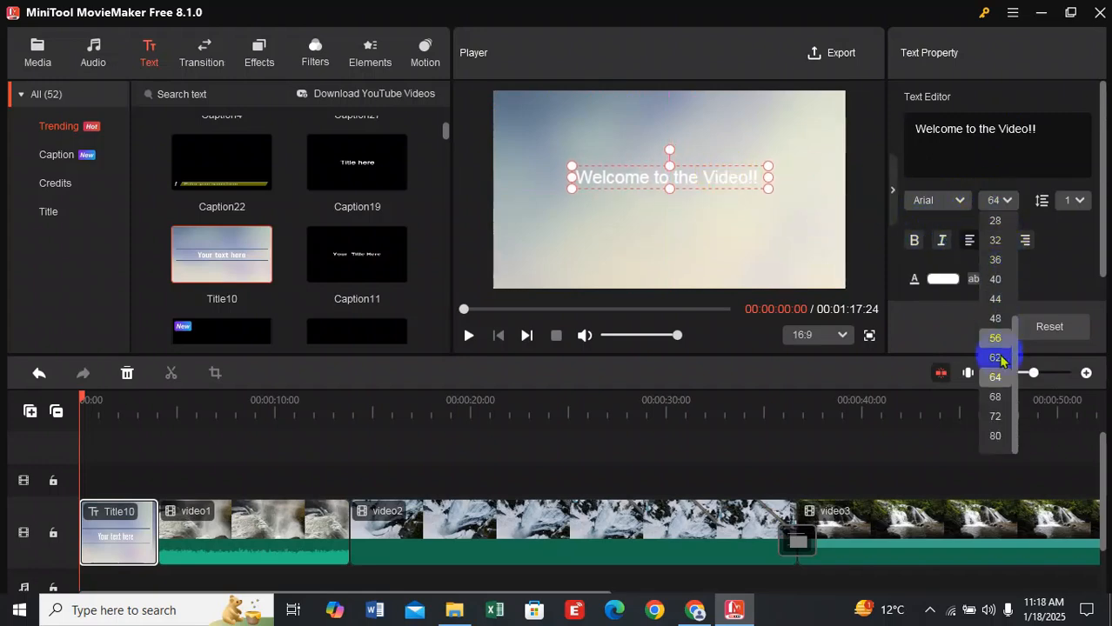
{"action": "left_click", "coordinate": [993, 438]}
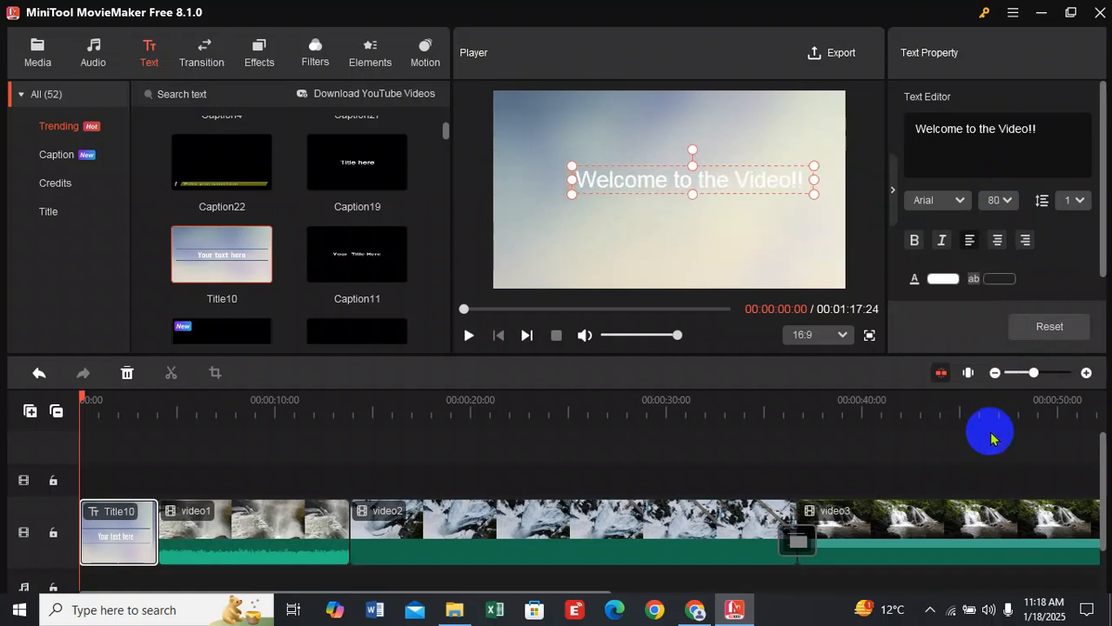
{"action": "left_click_drag", "start_coordinate": [683, 185], "coordinate": [642, 164]}
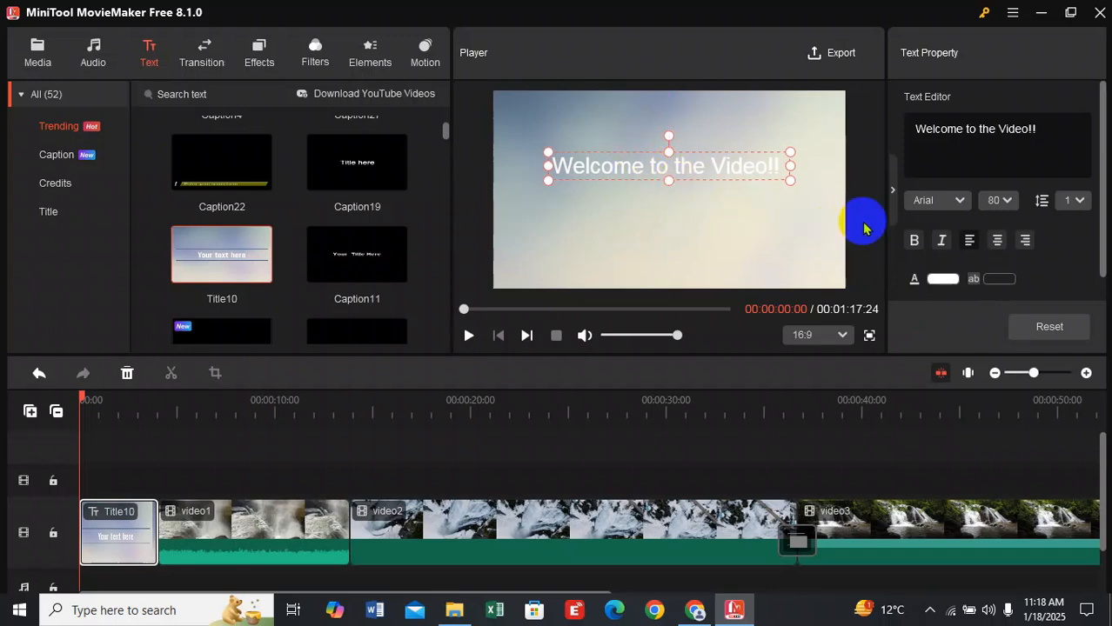
Try a pink font colour on the title text, and settle on dark brown.
{"action": "left_click", "coordinate": [951, 278]}
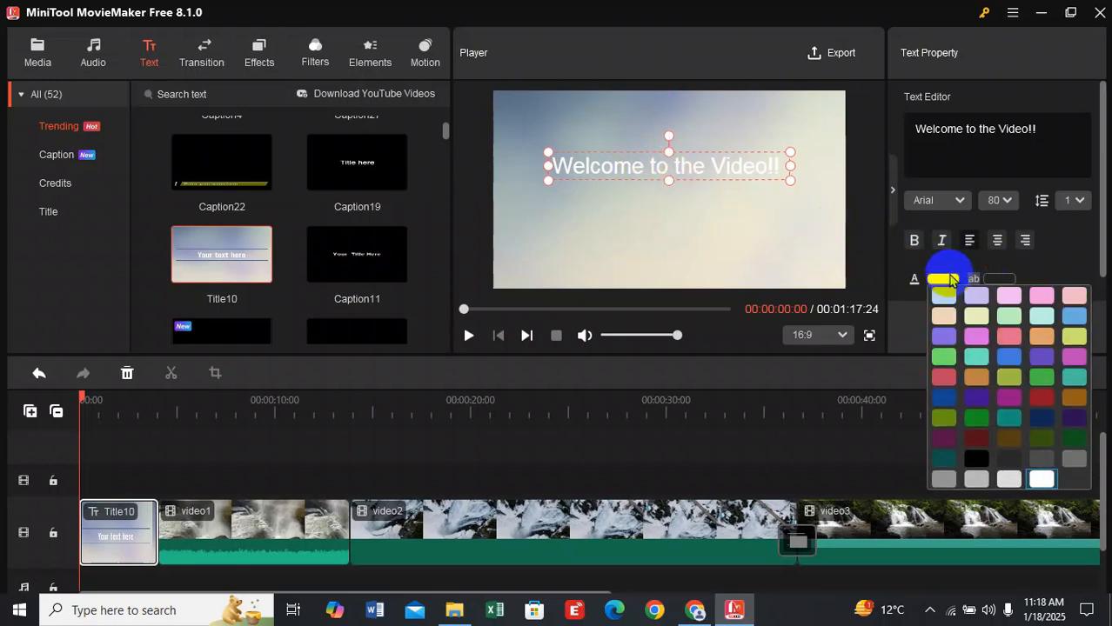
{"action": "left_click", "coordinate": [975, 336]}
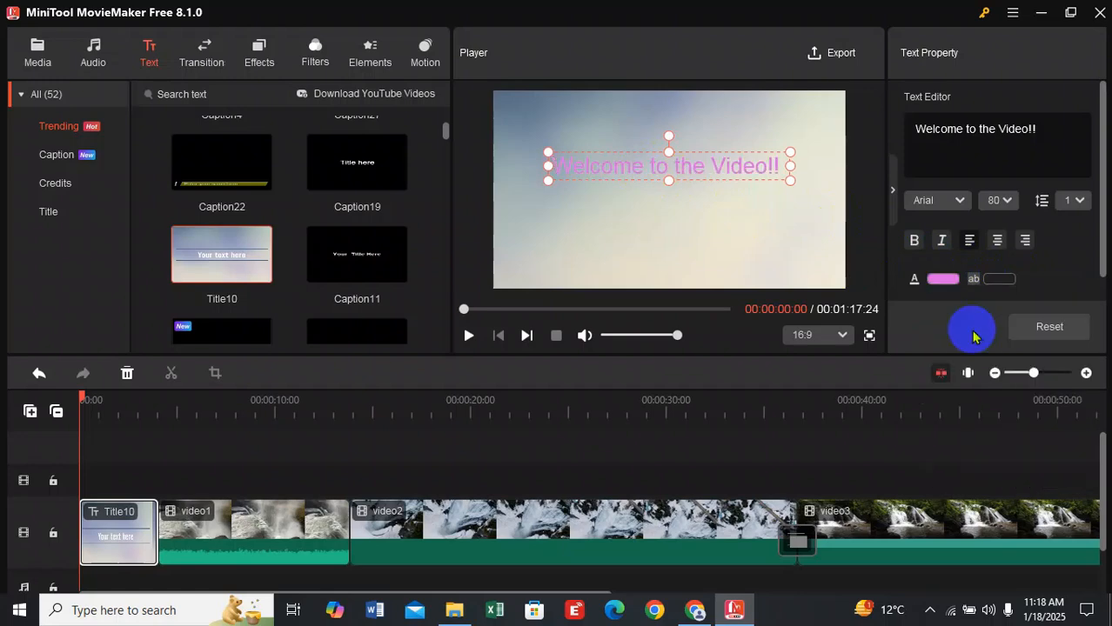
{"action": "left_click", "coordinate": [956, 279]}
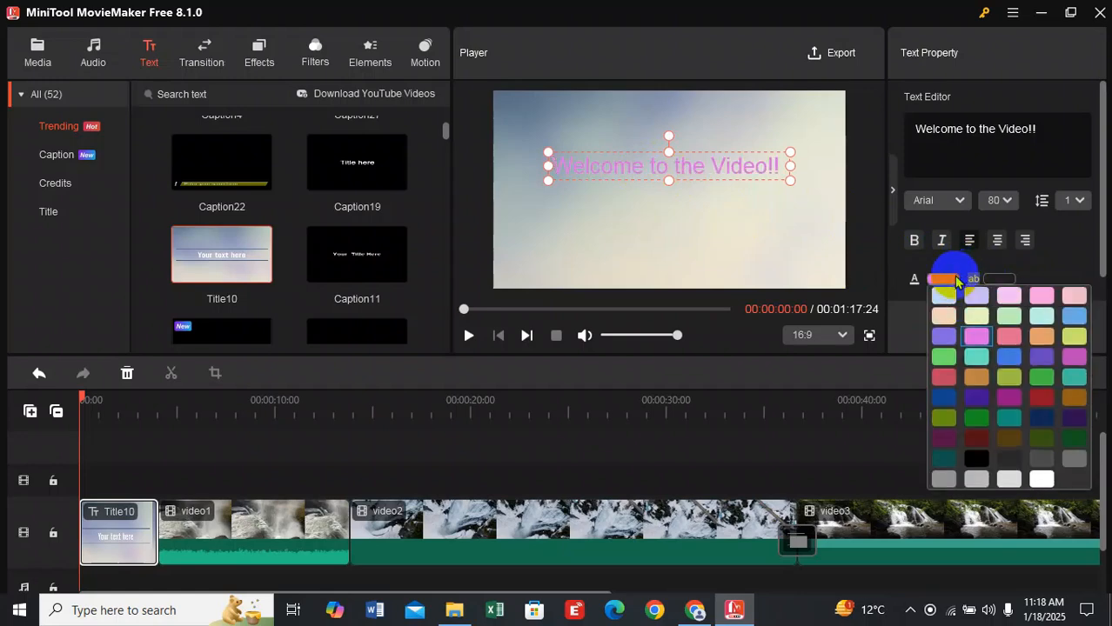
{"action": "left_click", "coordinate": [1016, 444]}
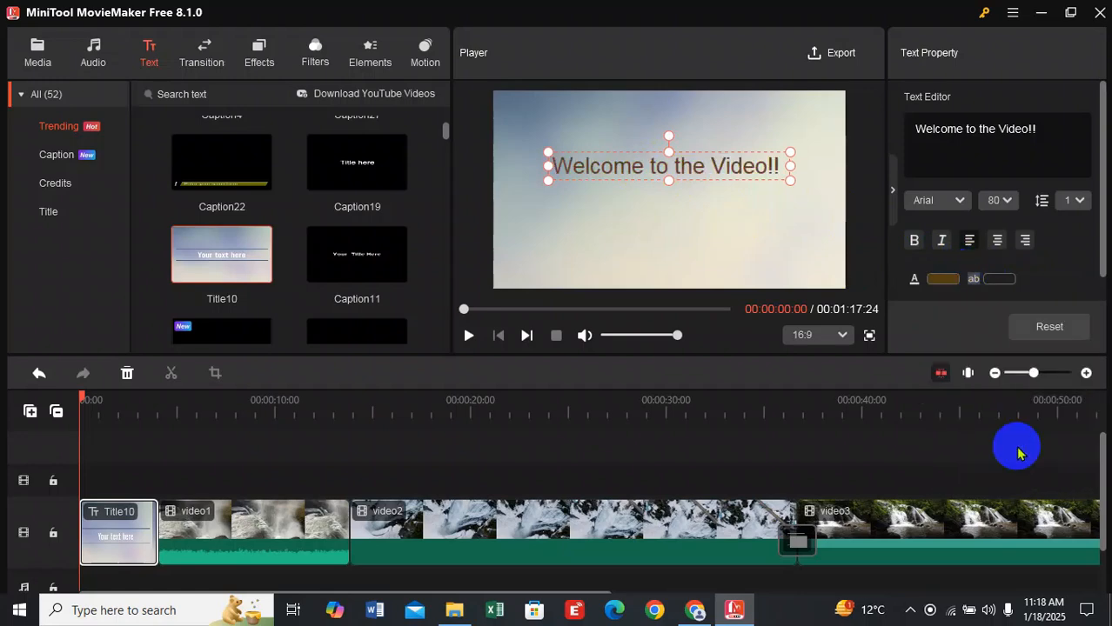
Play the title card until its two horizontal lines appear, and move the text between them.
{"action": "left_click", "coordinate": [470, 336]}
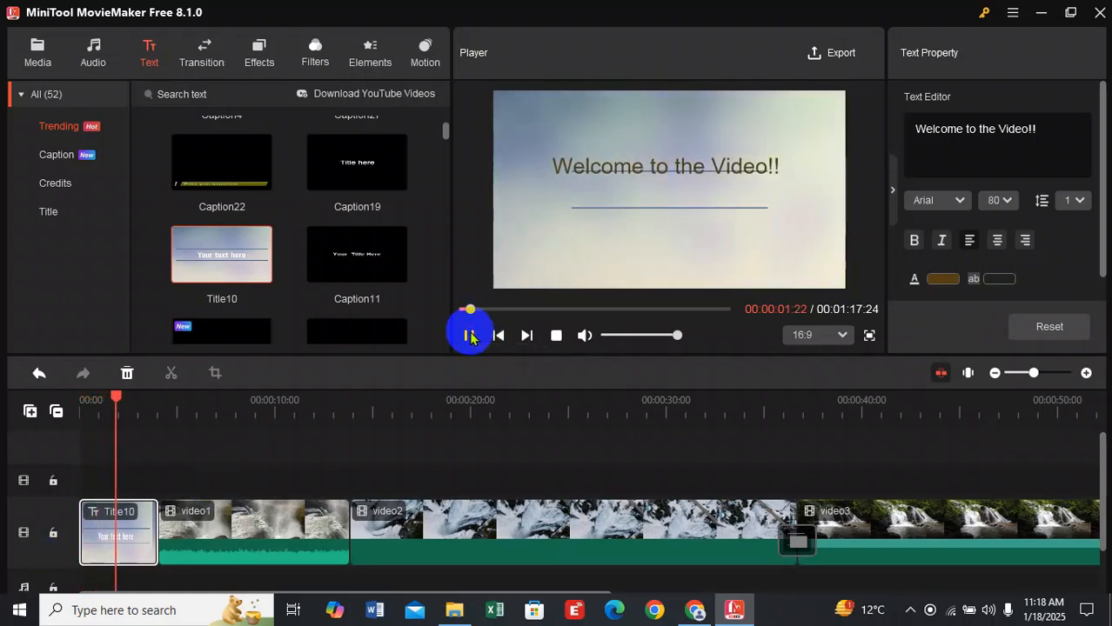
{"action": "left_click", "coordinate": [467, 334]}
{"action": "left_click_drag", "start_coordinate": [641, 170], "coordinate": [647, 188]}
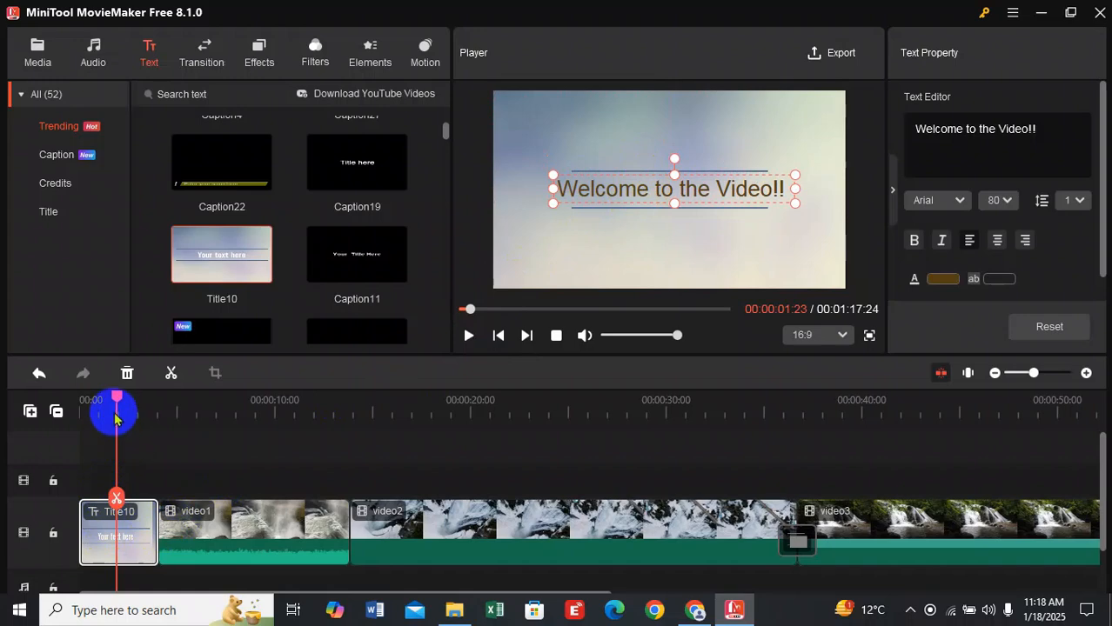
Preview the title card and the beginning of video1 from the start of the timeline.
{"action": "left_click_drag", "start_coordinate": [114, 403], "coordinate": [30, 410]}
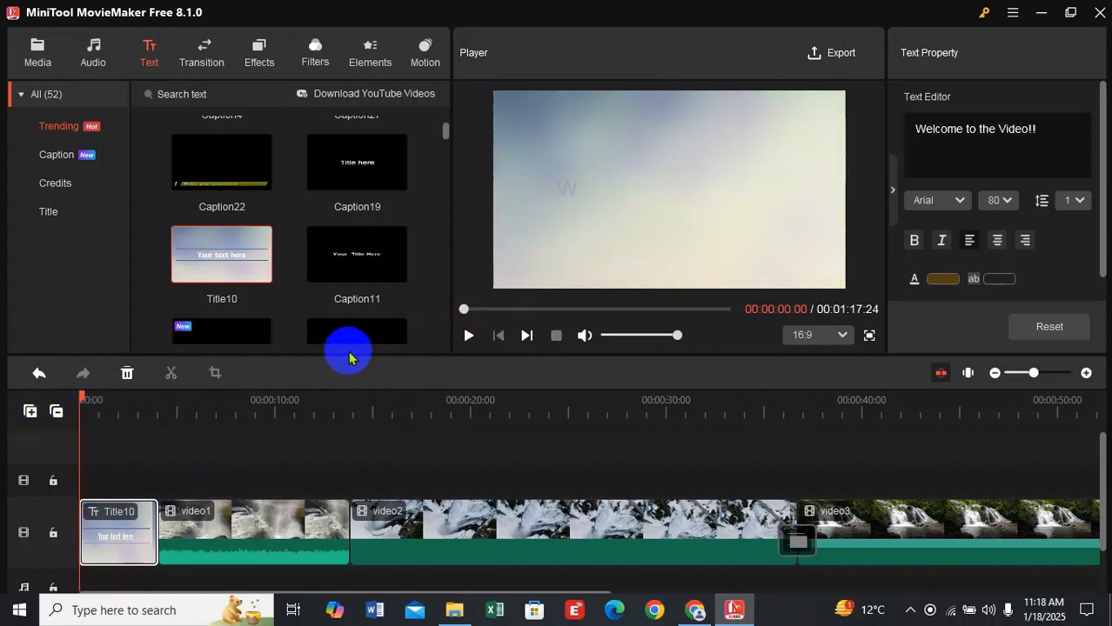
{"action": "left_click", "coordinate": [468, 336]}
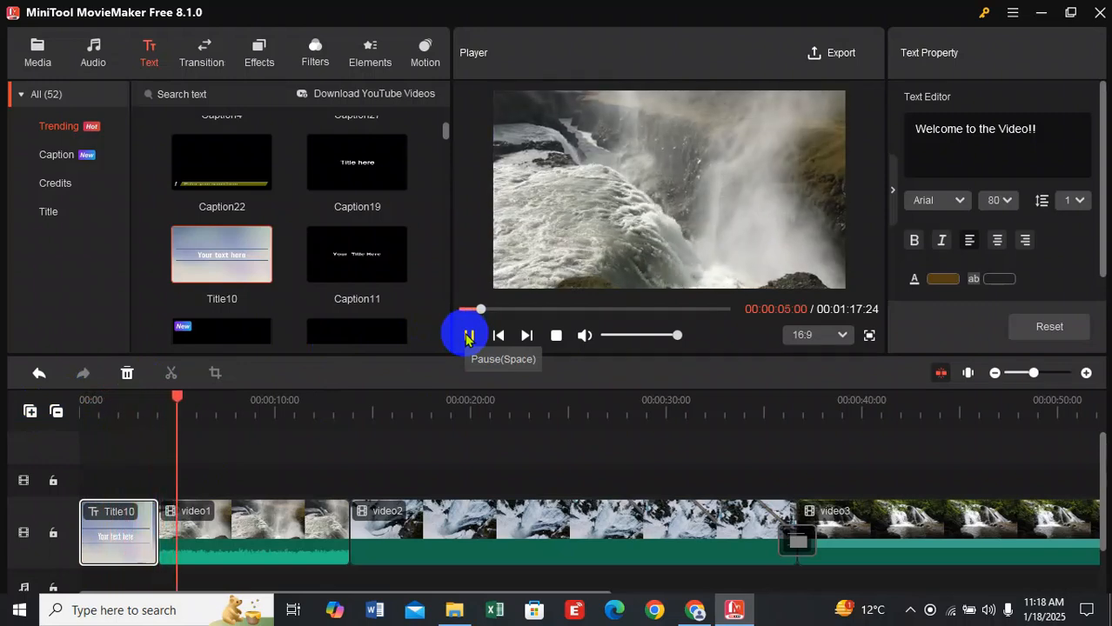
{"action": "left_click", "coordinate": [468, 336]}
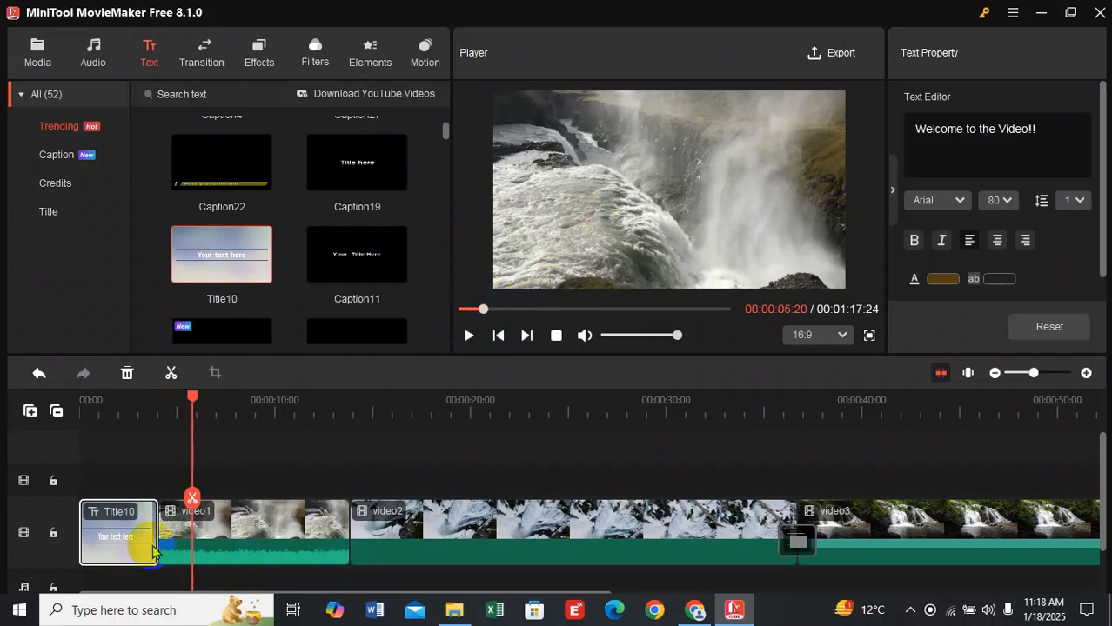
Add the FadeGrayscale transition between video1 and video2.
{"action": "left_click", "coordinate": [422, 532]}
{"action": "left_click", "coordinate": [266, 535]}
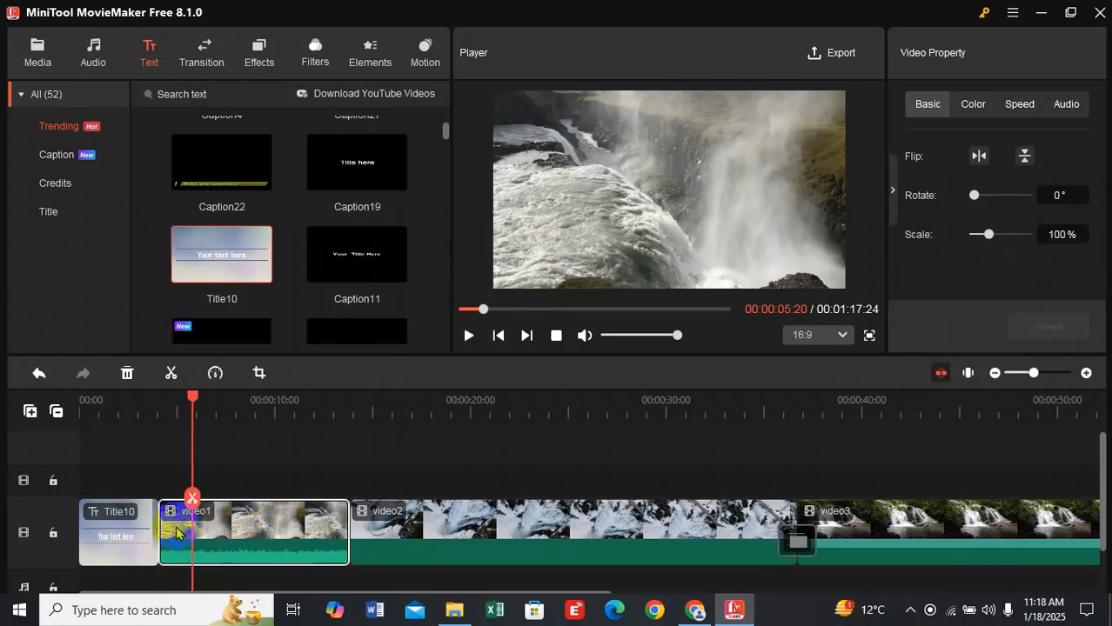
{"action": "left_click", "coordinate": [137, 421]}
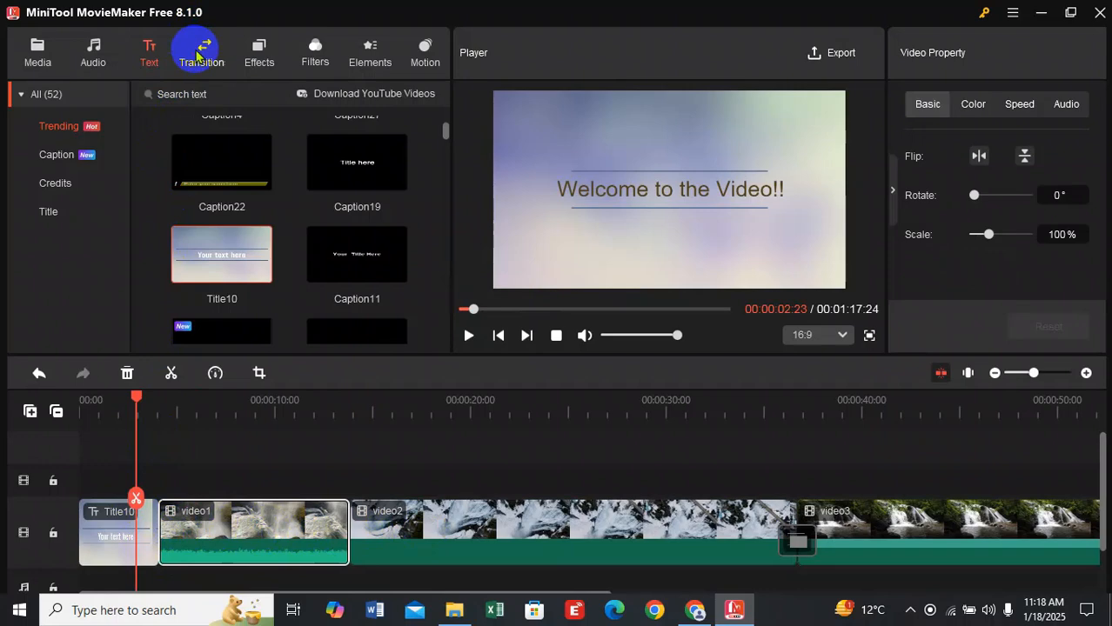
{"action": "left_click", "coordinate": [221, 64]}
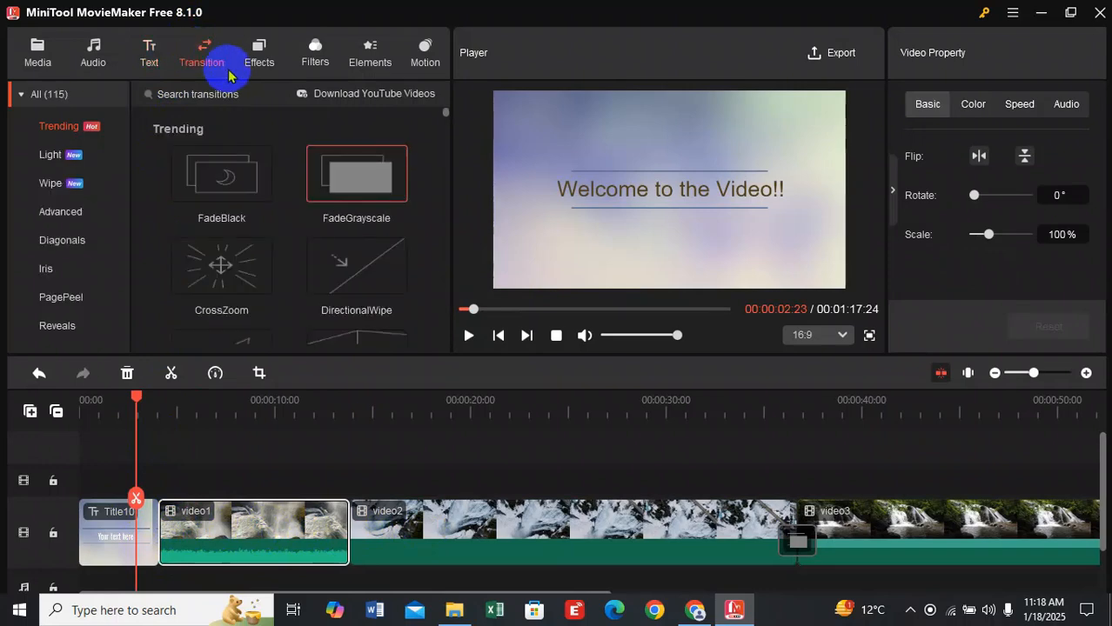
{"action": "left_click", "coordinate": [401, 193]}
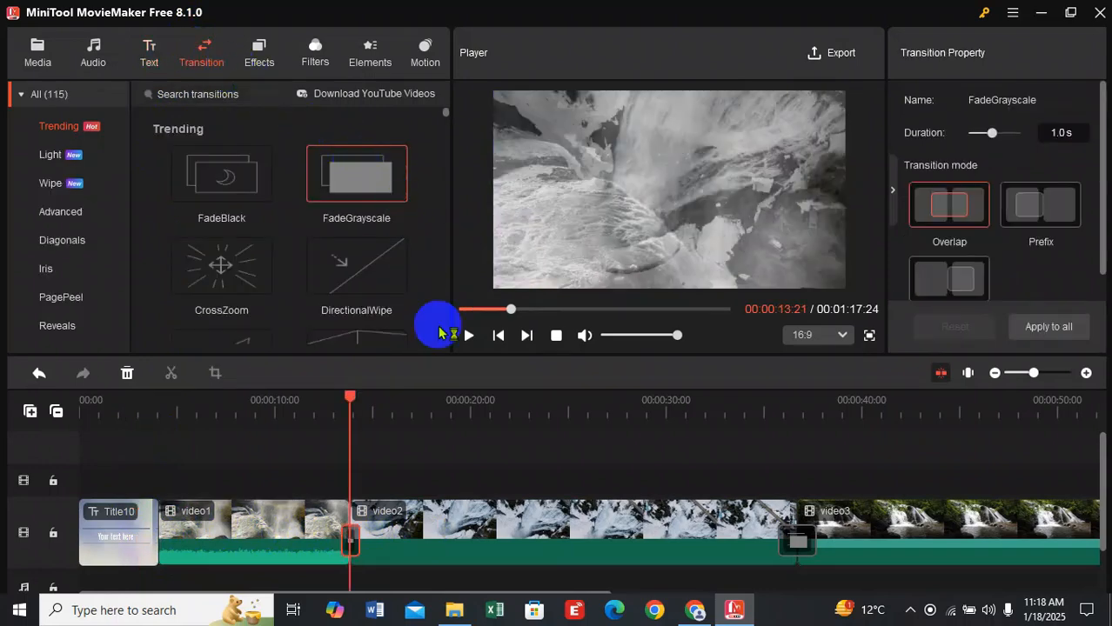
Set the duration of the FadeGrayscale transition between video1 and video2 to 2.0 s.
{"action": "left_click", "coordinate": [678, 543]}
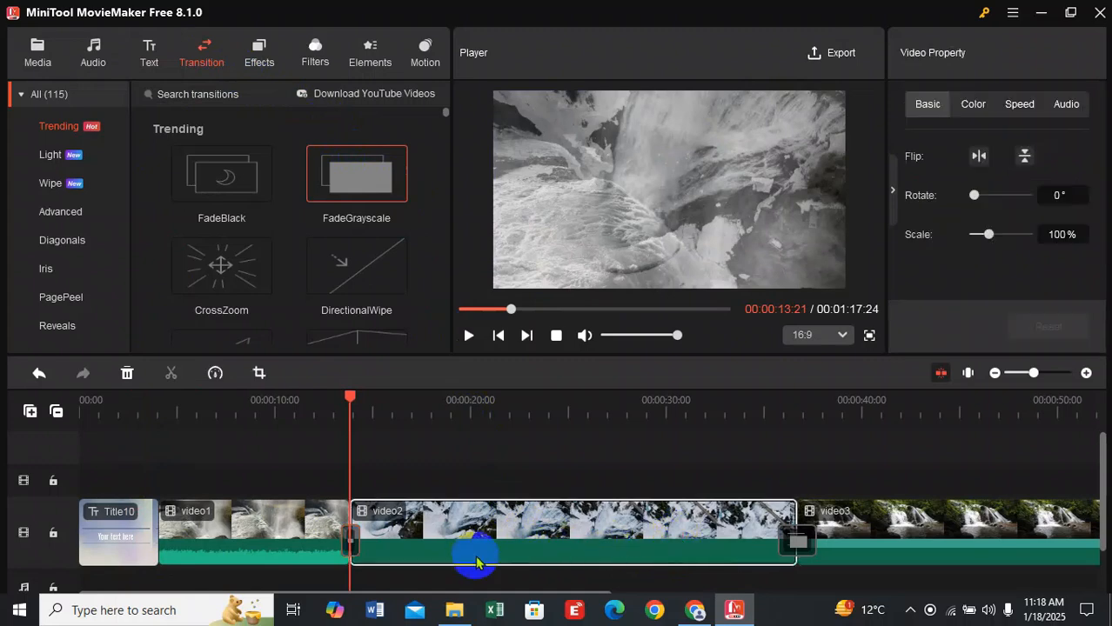
{"action": "left_click", "coordinate": [353, 550]}
{"action": "left_click", "coordinate": [352, 550]}
{"action": "left_click", "coordinate": [352, 550]}
{"action": "left_click", "coordinate": [352, 550]}
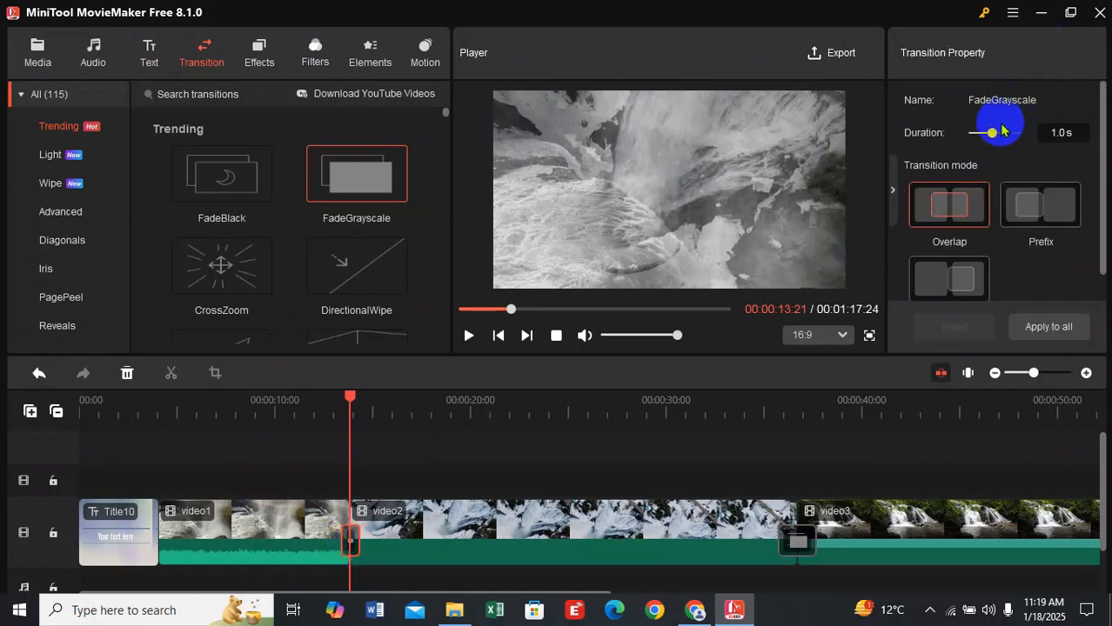
{"action": "left_click_drag", "start_coordinate": [998, 132], "coordinate": [1020, 133]}
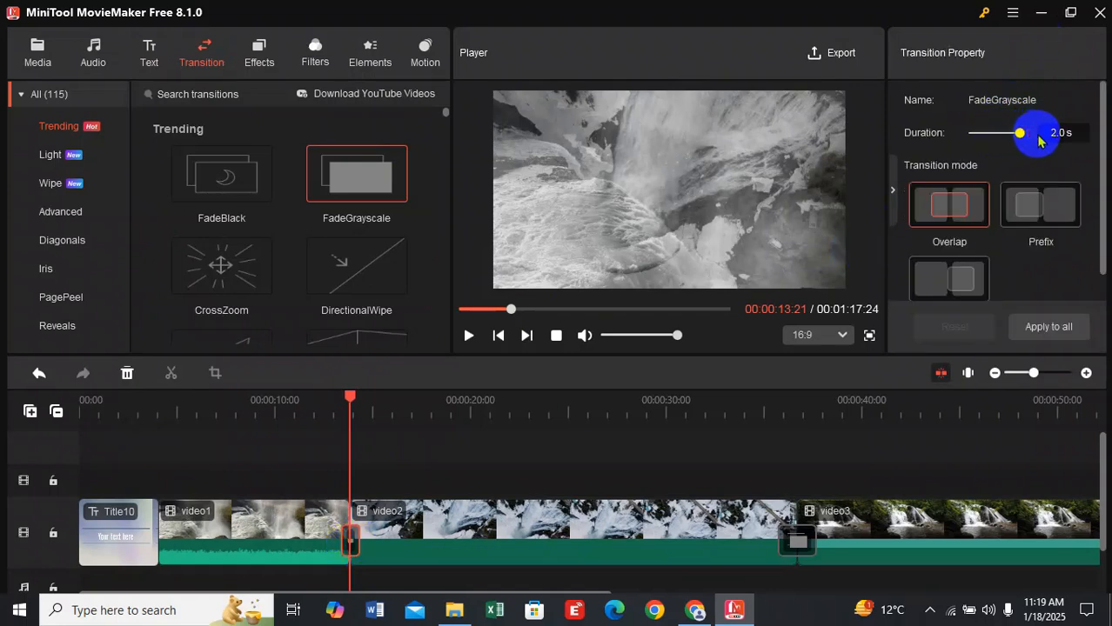
Examine the cut between the title card and video1, and preview the FadeBlack transition.
{"action": "left_click", "coordinate": [212, 539]}
{"action": "left_click_drag", "start_coordinate": [349, 397], "coordinate": [164, 465]}
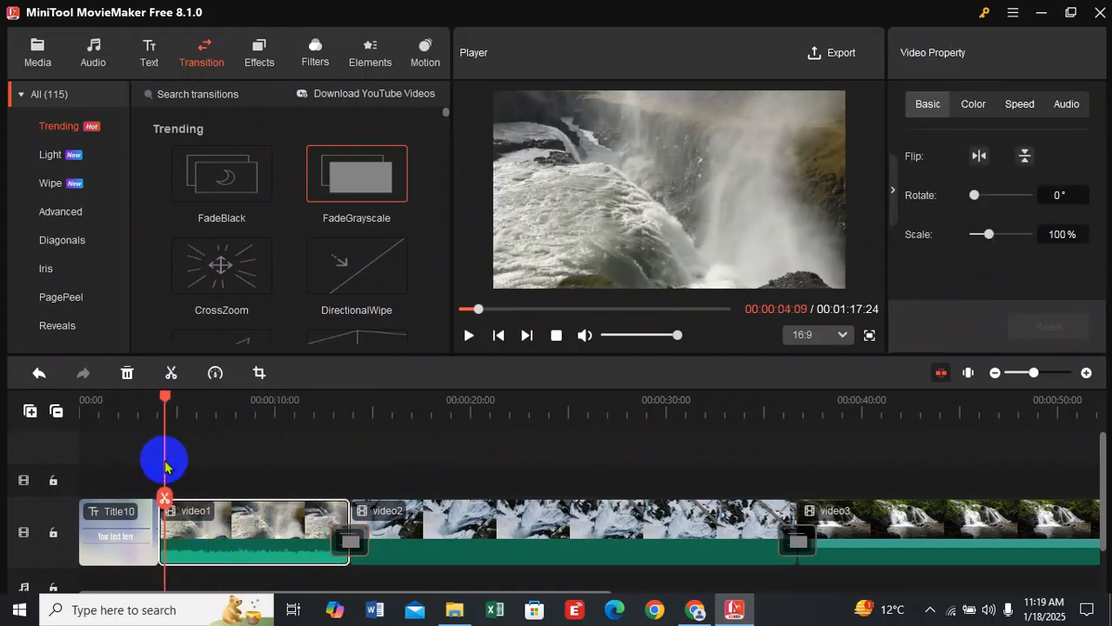
{"action": "mouse_move", "coordinate": [254, 165]}
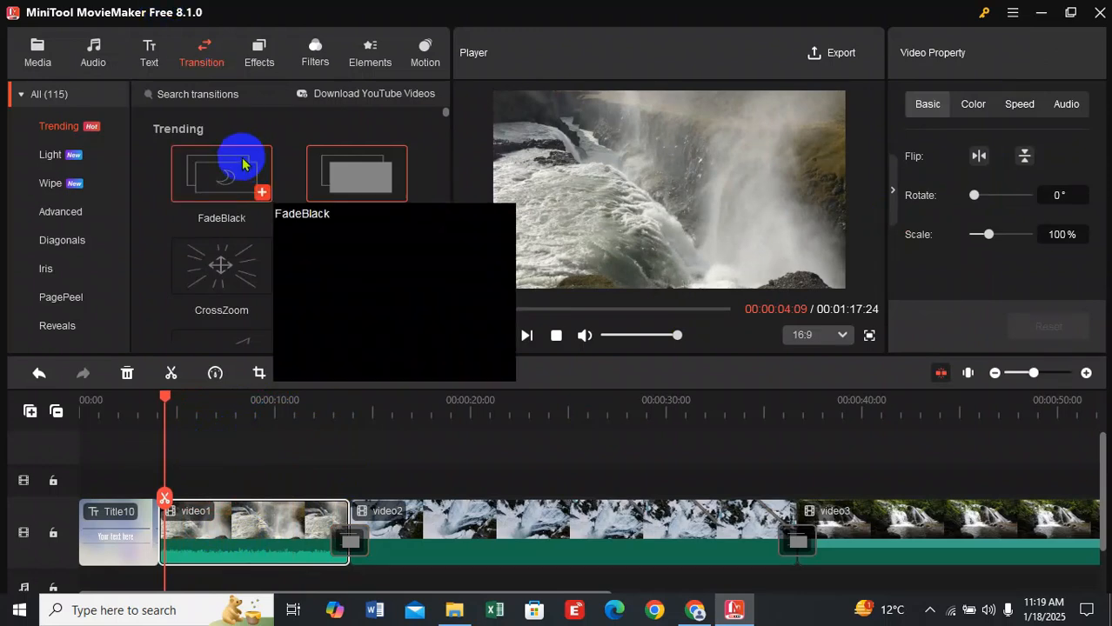
{"action": "left_click", "coordinate": [137, 423]}
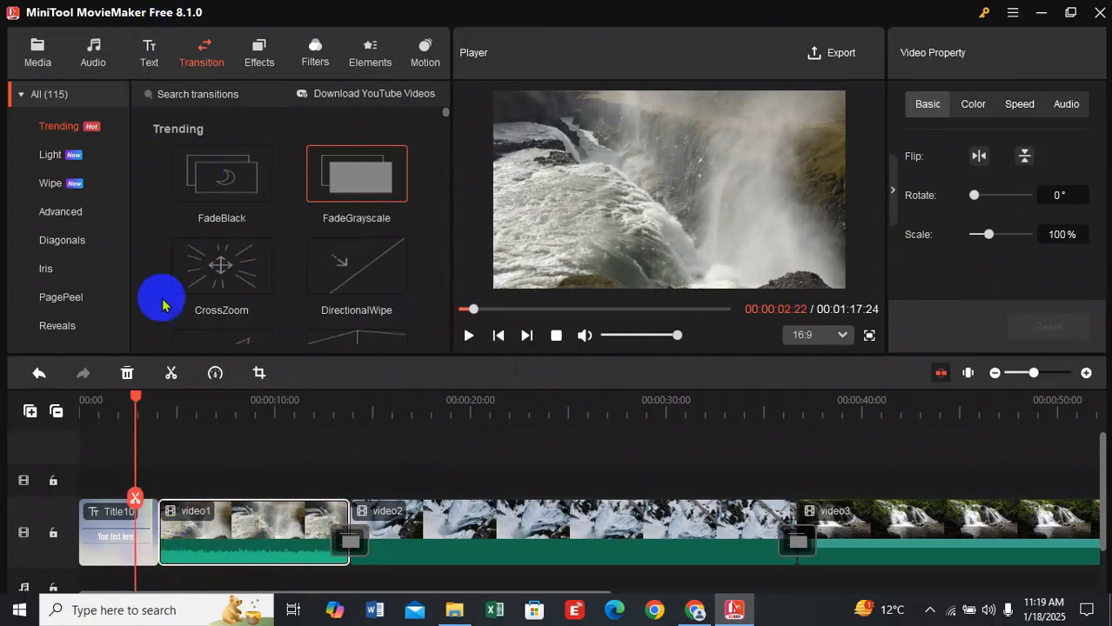
Download the Trending effect Black in and add it above video1 at about 00:00:05:13.
{"action": "left_click", "coordinate": [259, 52]}
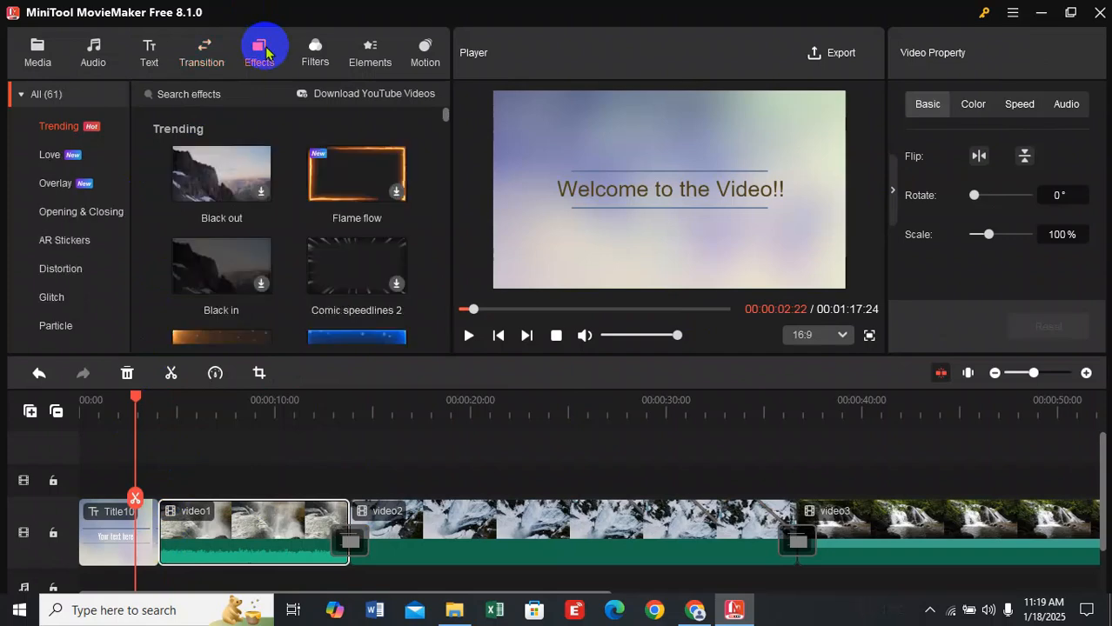
{"action": "left_click", "coordinate": [265, 430]}
{"action": "left_click_drag", "start_coordinate": [261, 405], "coordinate": [186, 397]}
{"action": "scroll", "coordinate": [236, 281], "scroll_direction": "down", "scroll_amount": 3}
{"action": "scroll", "coordinate": [235, 270], "scroll_direction": "up", "scroll_amount": 3}
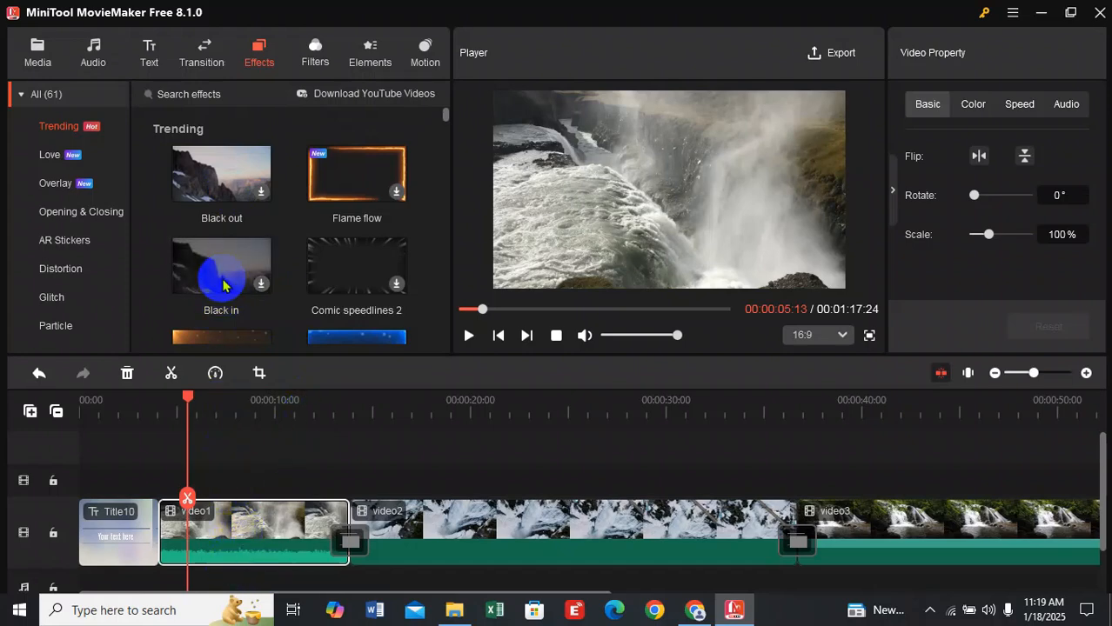
{"action": "left_click_drag", "start_coordinate": [223, 286], "coordinate": [247, 529]}
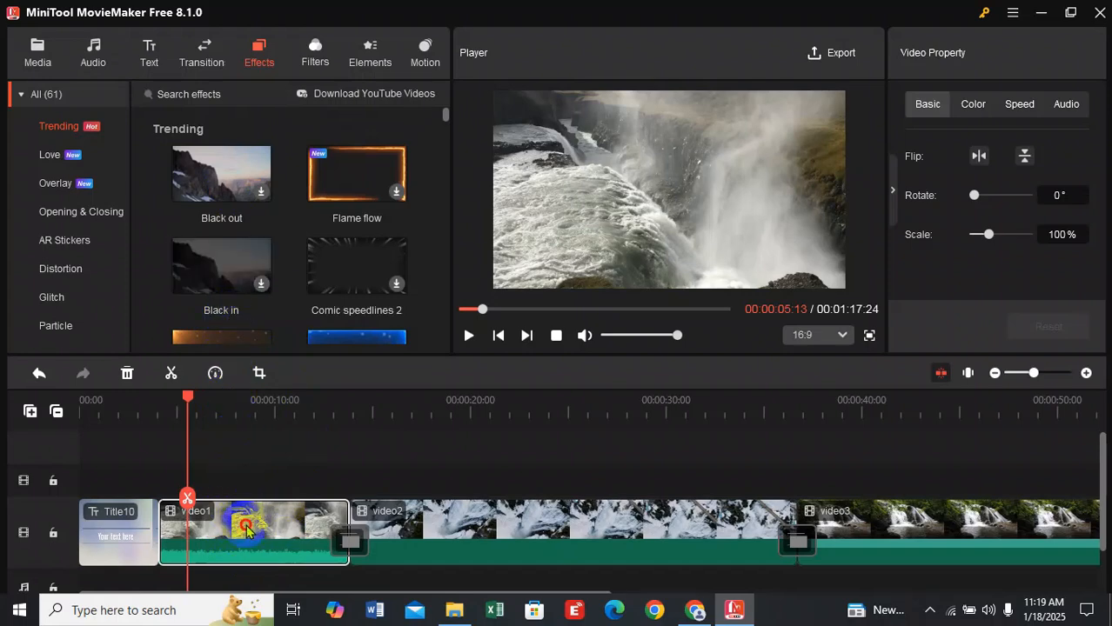
{"action": "left_click", "coordinate": [261, 286]}
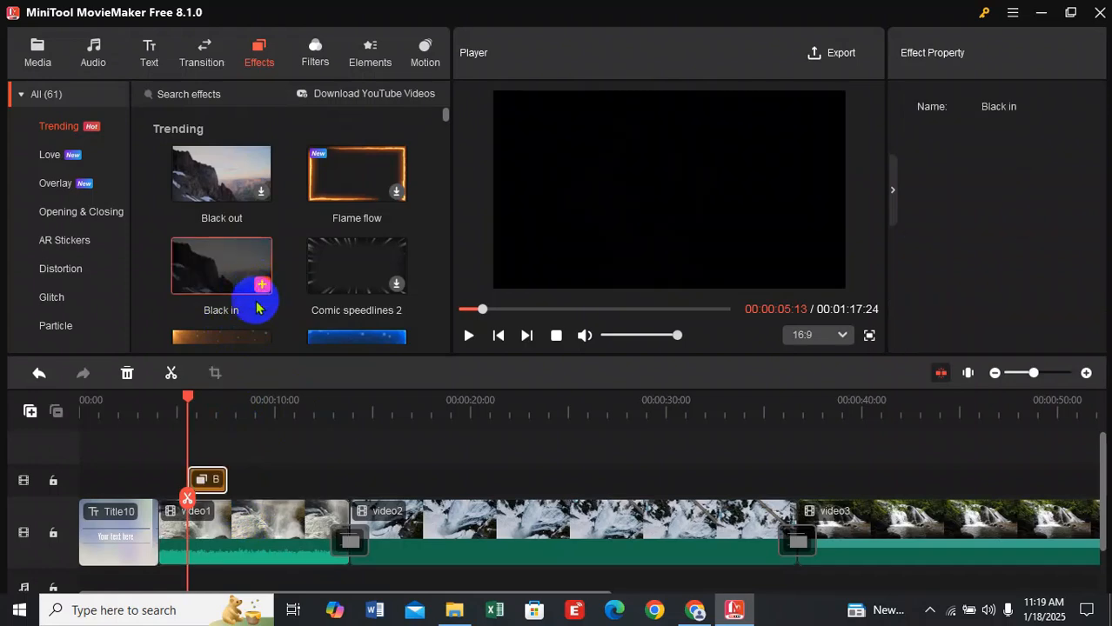
Move the Black in effect so that it starts together with video1, right after the title card.
{"action": "left_click_drag", "start_coordinate": [201, 486], "coordinate": [178, 489]}
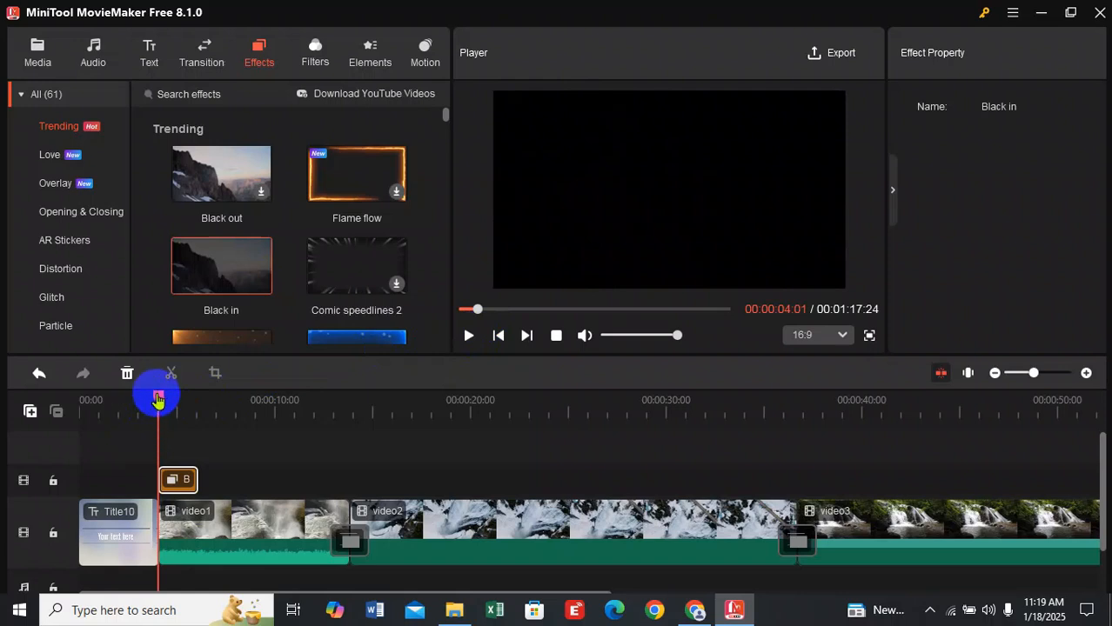
{"action": "left_click", "coordinate": [178, 489]}
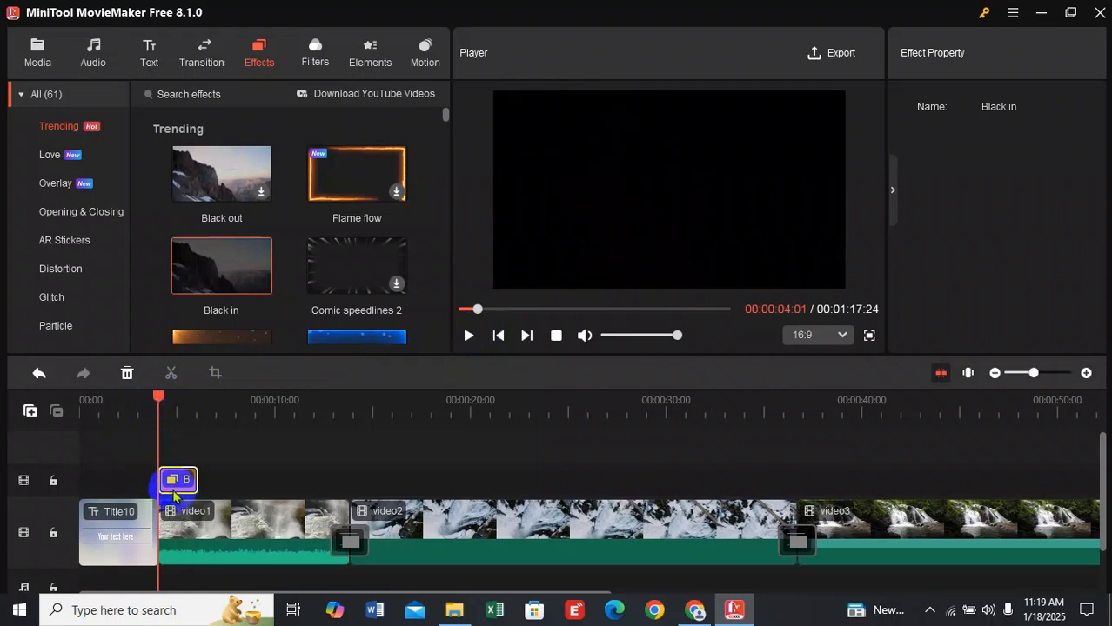
{"action": "left_click", "coordinate": [143, 442]}
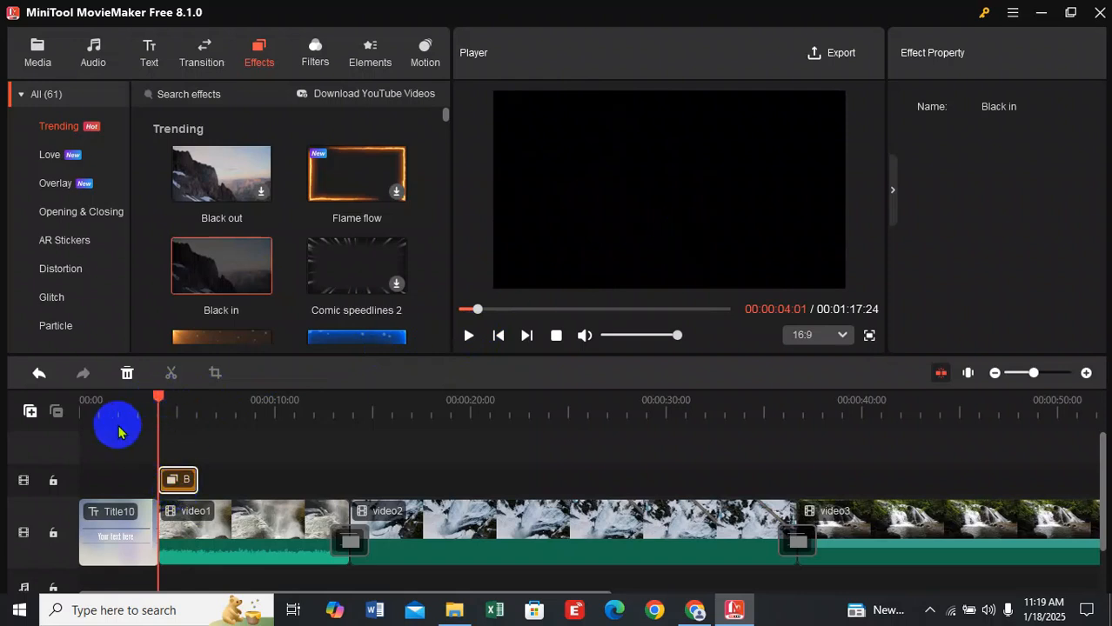
Play the video from the beginning to check the title, the Black in effect and the transition into video2.
{"action": "left_click_drag", "start_coordinate": [158, 398], "coordinate": [66, 414]}
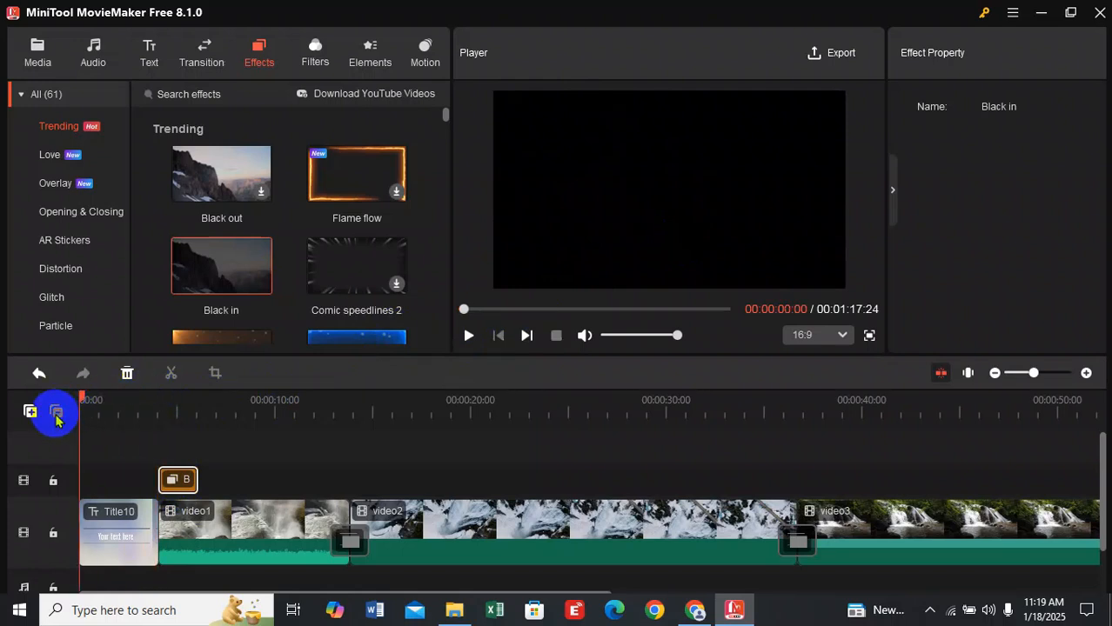
{"action": "left_click", "coordinate": [469, 336]}
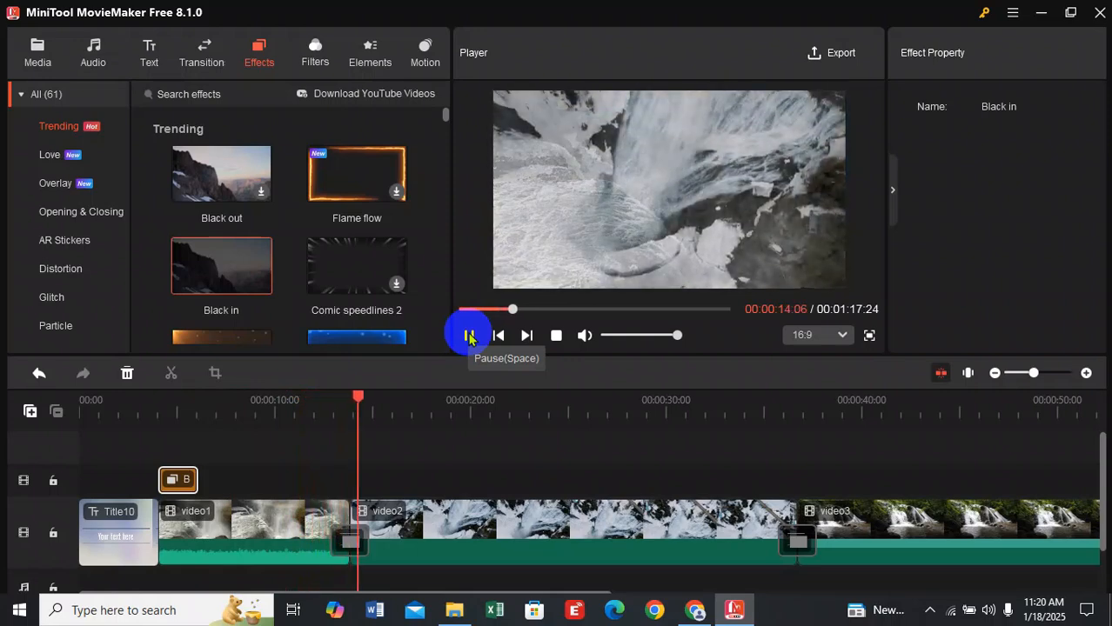
{"action": "left_click", "coordinate": [469, 336]}
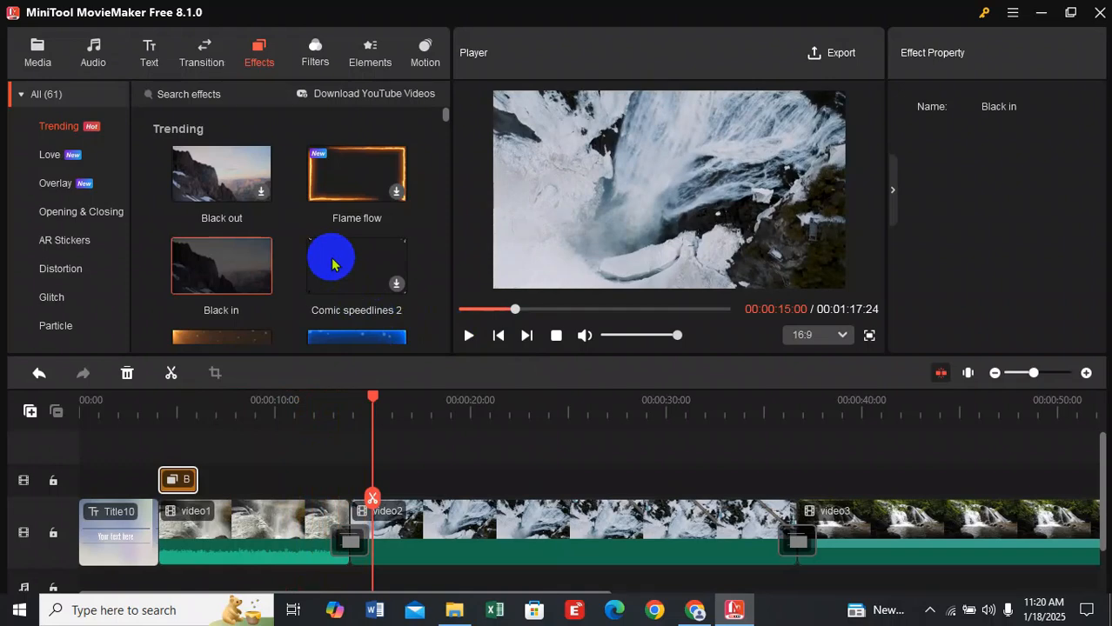
Look through the Trending and Love effects, and open the filter collection.
{"action": "scroll", "coordinate": [332, 263], "scroll_direction": "down", "scroll_amount": 1}
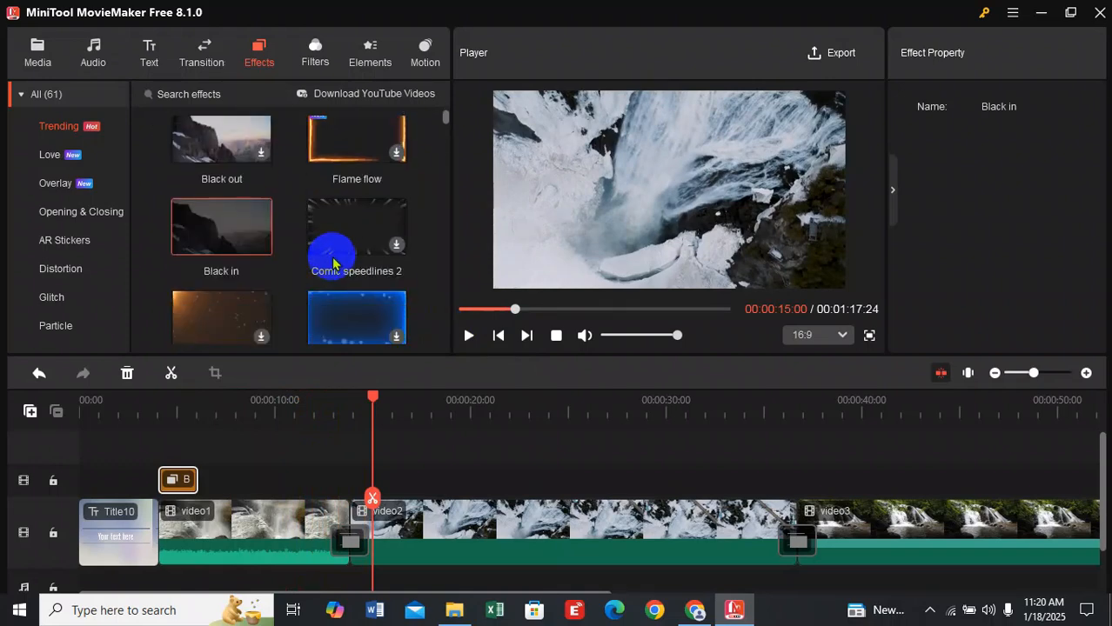
{"action": "scroll", "coordinate": [350, 241], "scroll_direction": "up", "scroll_amount": 1}
{"action": "scroll", "coordinate": [350, 241], "scroll_direction": "down", "scroll_amount": 1}
{"action": "scroll", "coordinate": [349, 241], "scroll_direction": "up", "scroll_amount": 1}
{"action": "scroll", "coordinate": [349, 237], "scroll_direction": "down", "scroll_amount": 12}
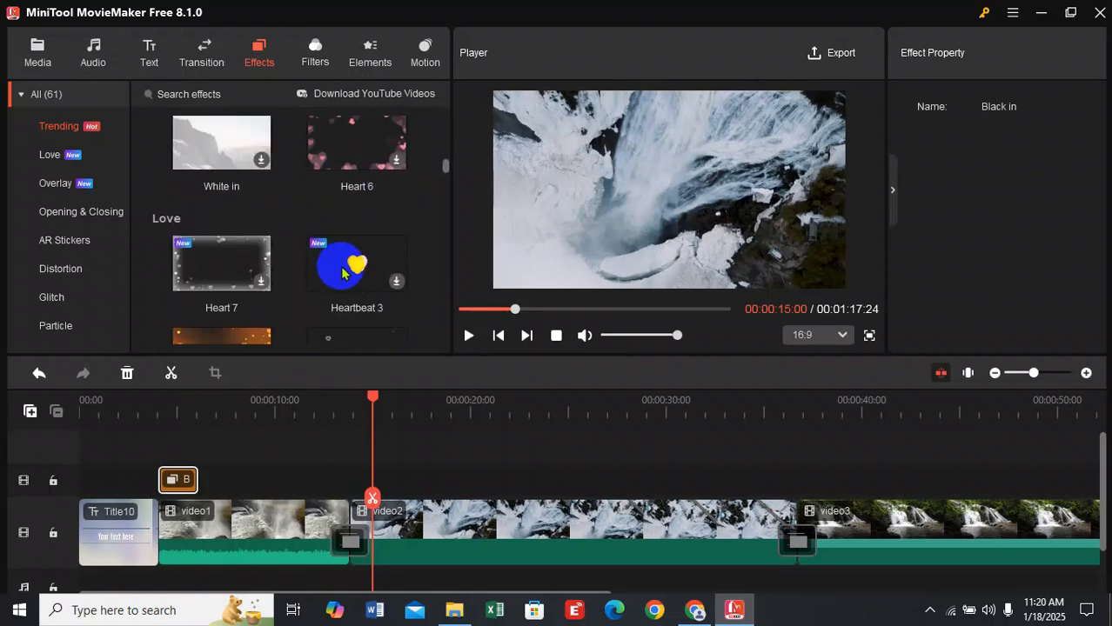
{"action": "left_click_drag", "start_coordinate": [342, 273], "coordinate": [339, 433]}
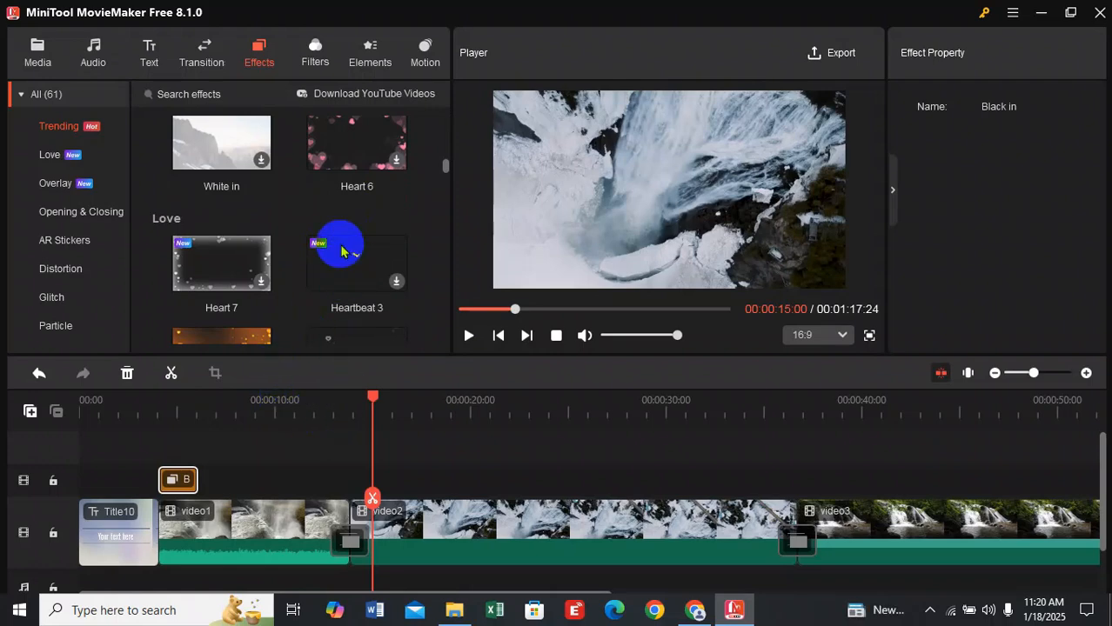
{"action": "scroll", "coordinate": [343, 252], "scroll_direction": "down", "scroll_amount": 5}
{"action": "scroll", "coordinate": [342, 251], "scroll_direction": "up", "scroll_amount": 14}
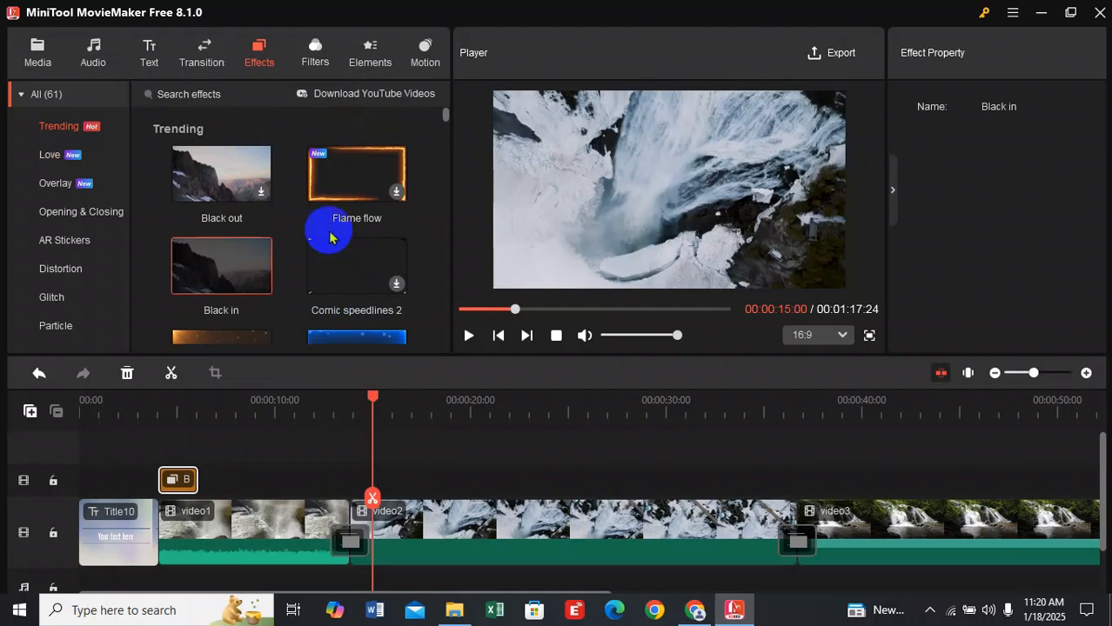
{"action": "left_click", "coordinate": [315, 50]}
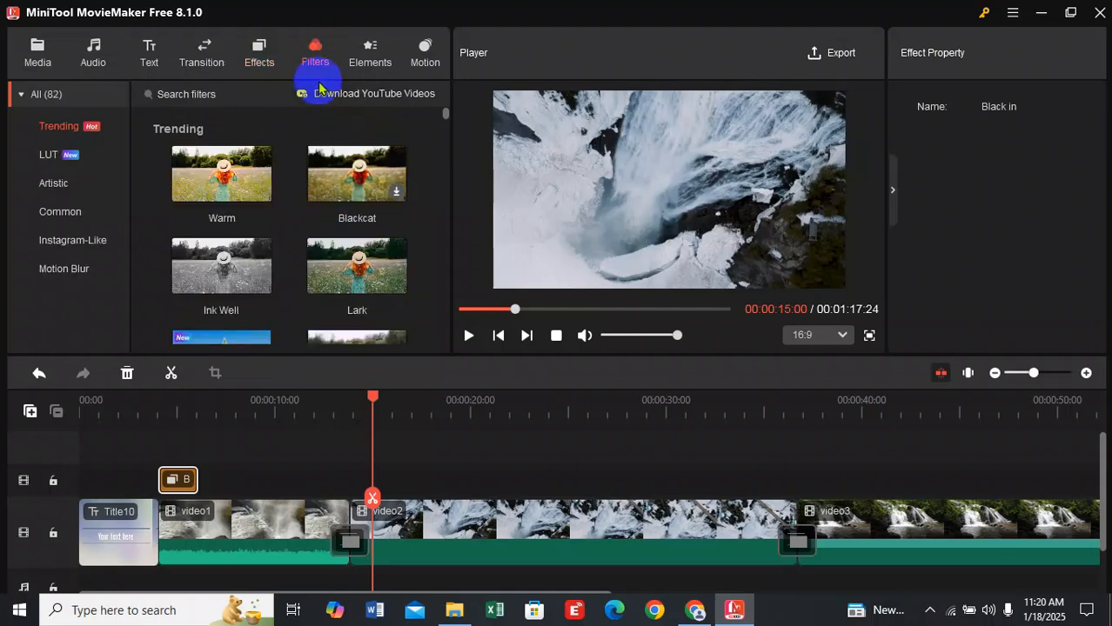
{"action": "left_click", "coordinate": [231, 415]}
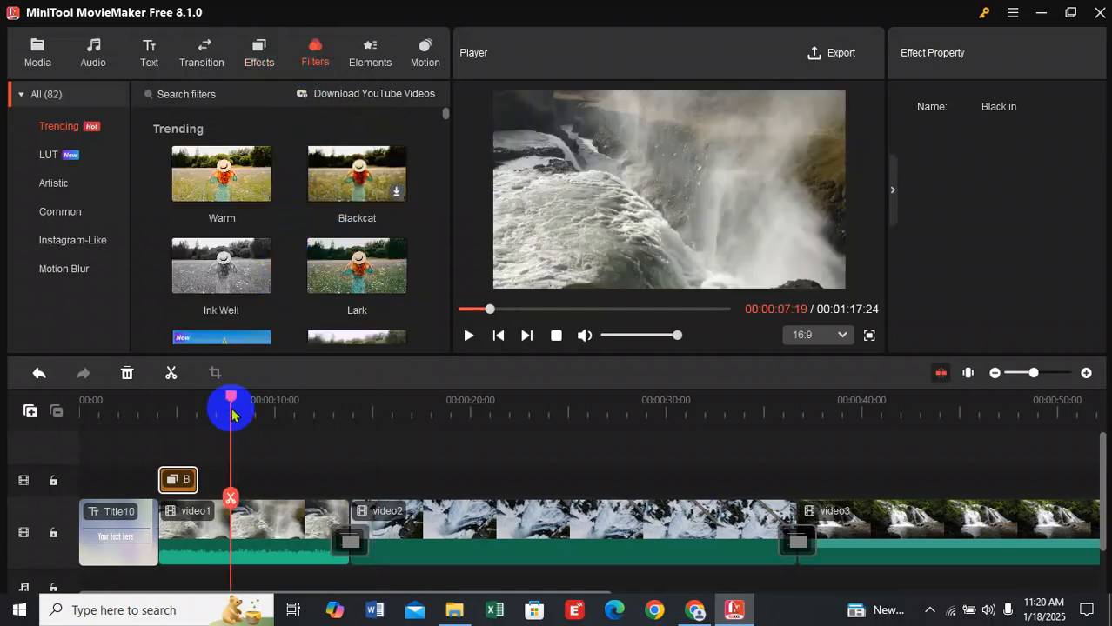
{"action": "left_click", "coordinate": [272, 532]}
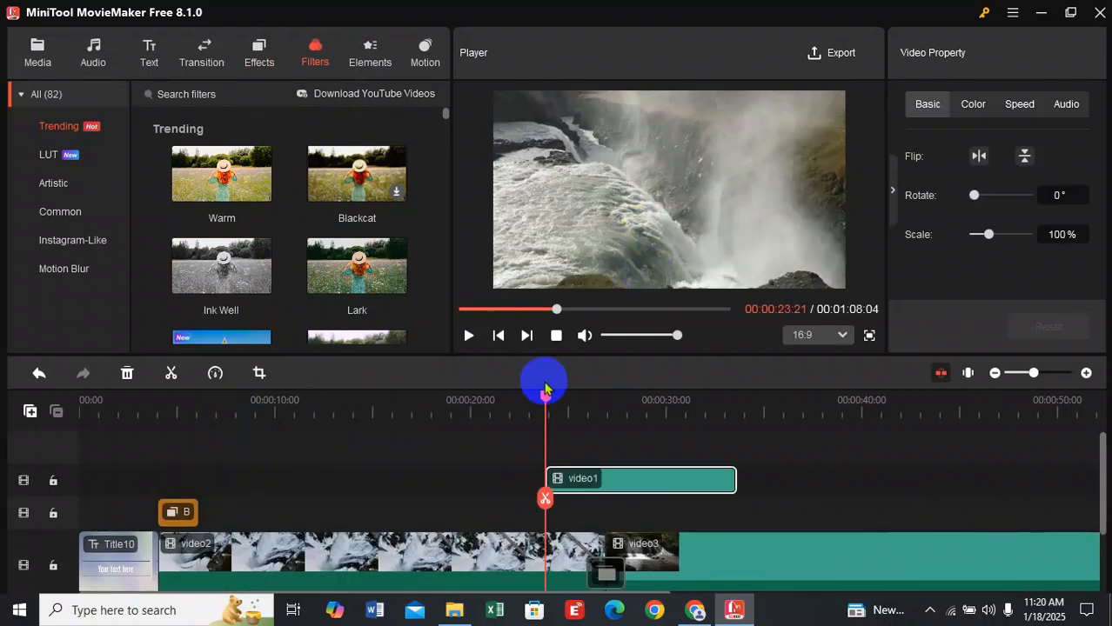
{"action": "key", "text": "ctrl+z"}
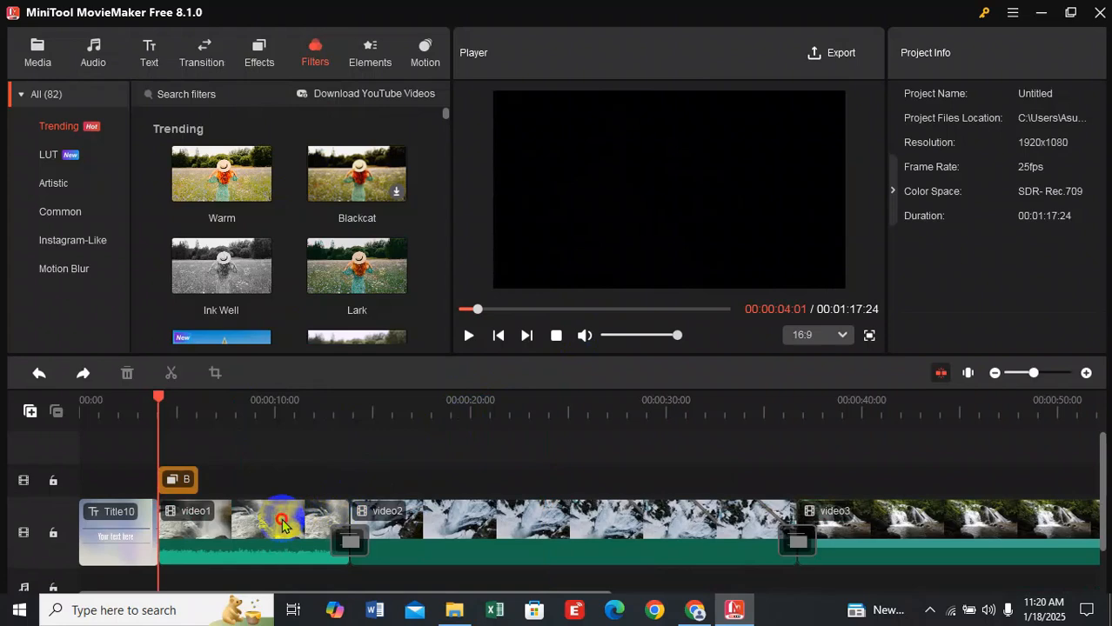
Add the Trending filter Warm above video1 at 00:00:06:03, right after the Black in effect.
{"action": "left_click", "coordinate": [281, 527]}
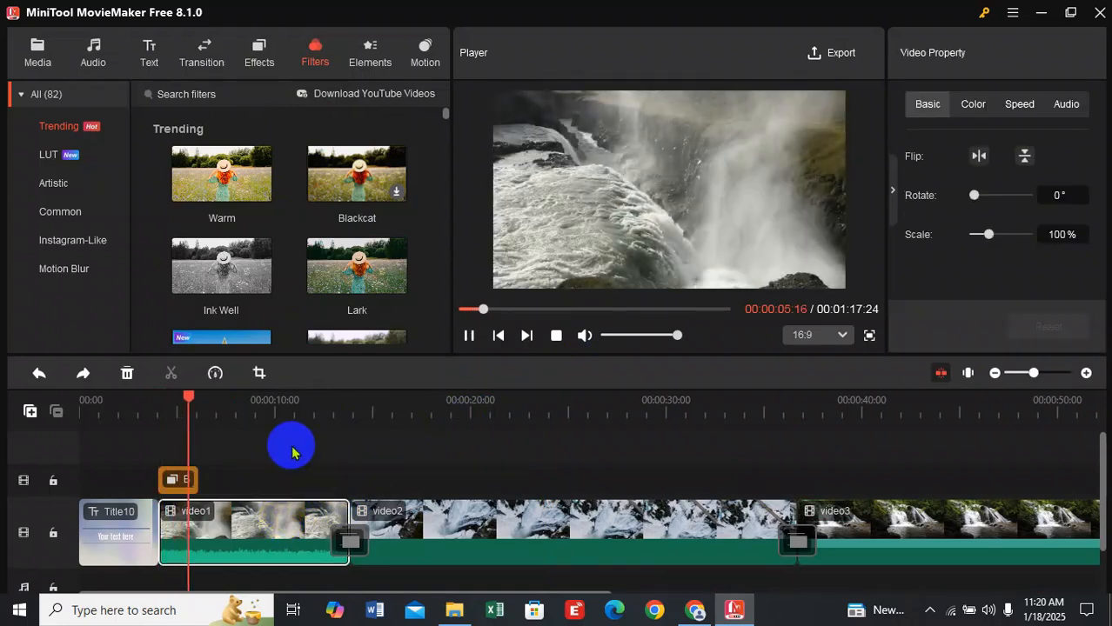
{"action": "key", "text": "space"}
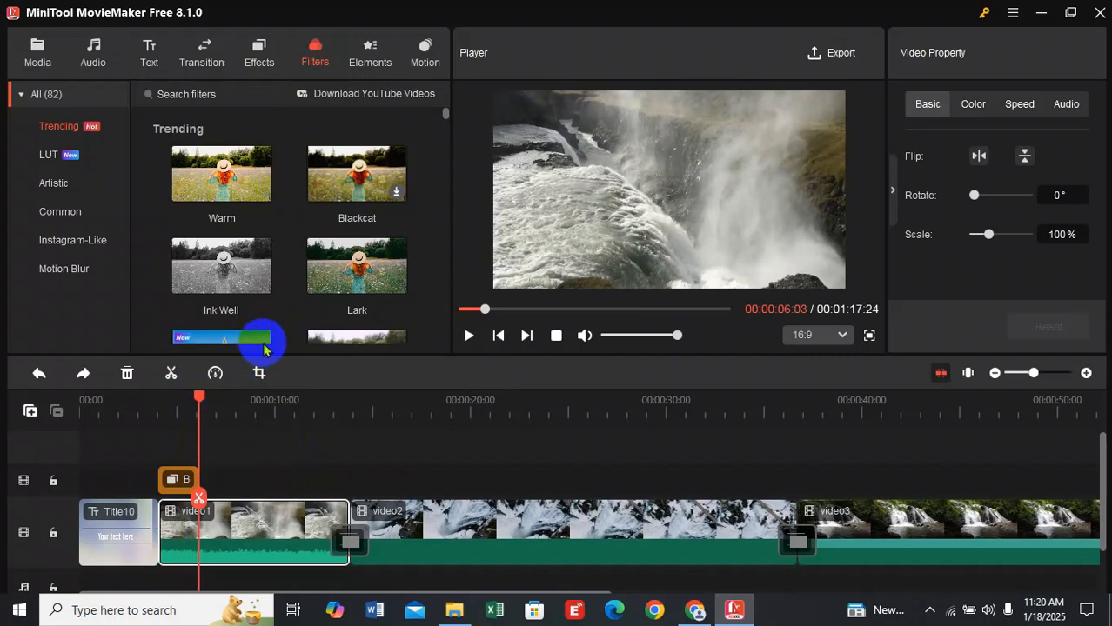
{"action": "left_click_drag", "start_coordinate": [265, 348], "coordinate": [240, 461]}
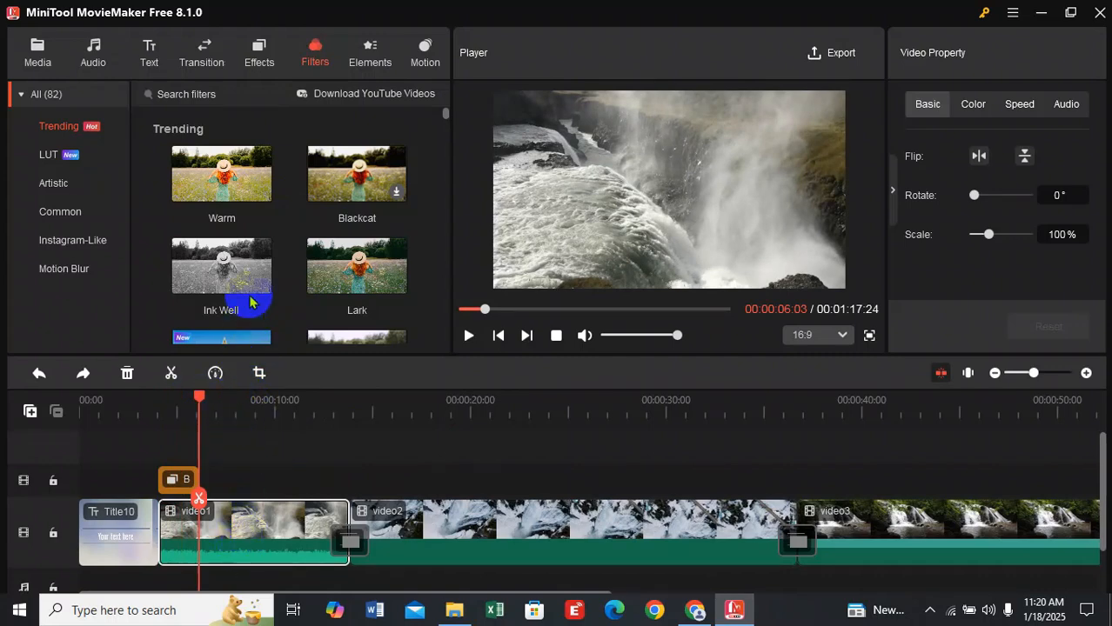
{"action": "left_click", "coordinate": [262, 194]}
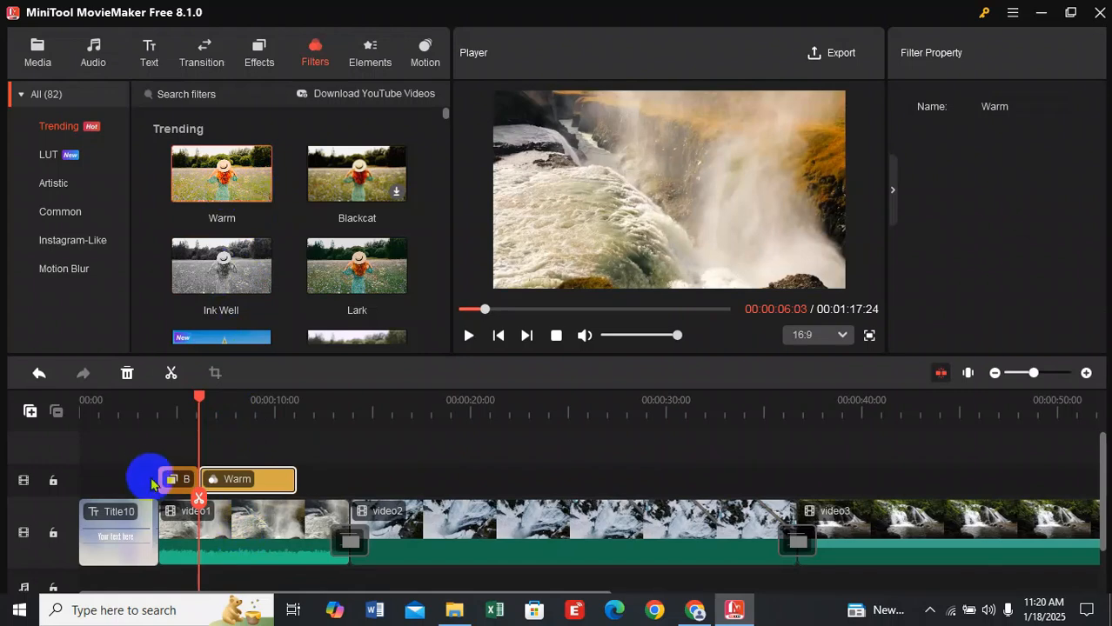
Play video1 from its start to check the Black in effect and the Warm filter.
{"action": "key", "text": "space"}
{"action": "left_click", "coordinate": [161, 411]}
{"action": "key", "text": "space"}
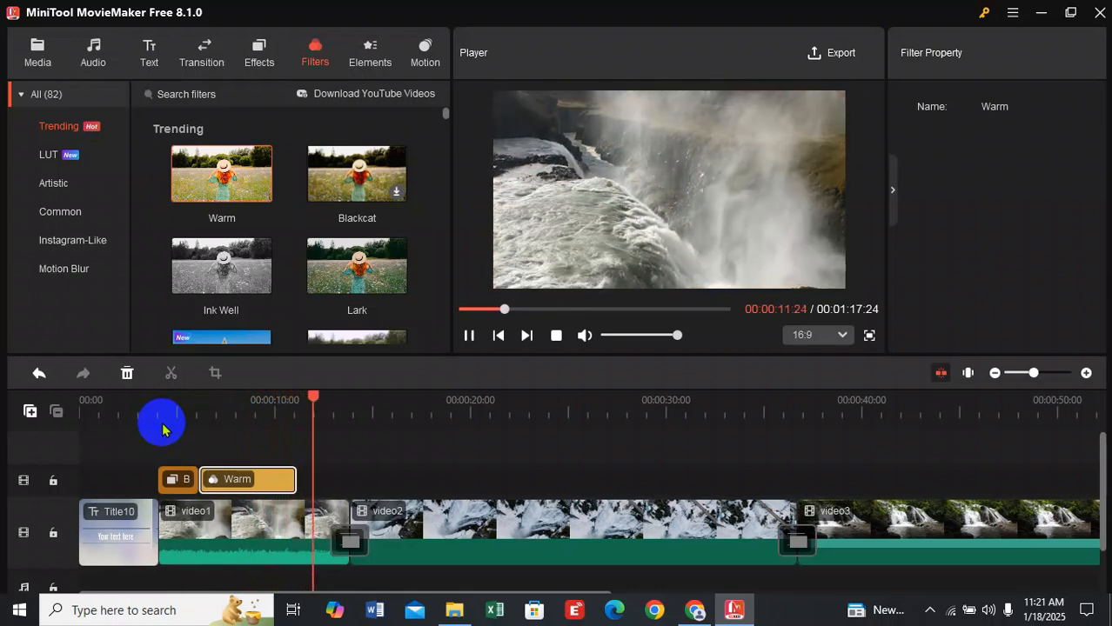
{"action": "key", "text": "space"}
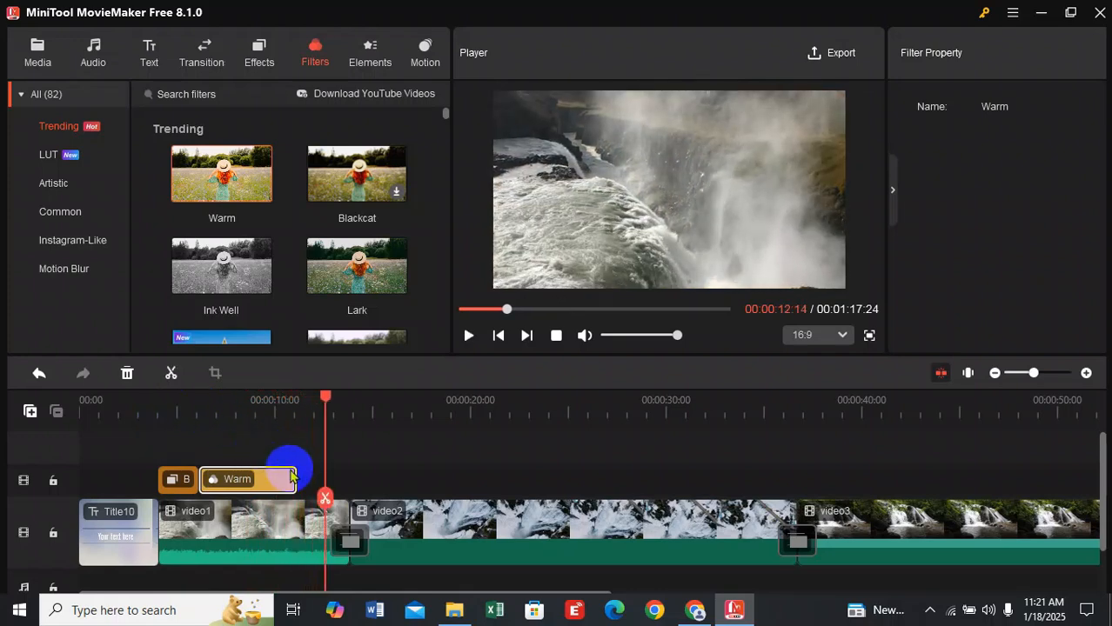
Extend the end of the Warm filter to the end of video1.
{"action": "left_click", "coordinate": [295, 533]}
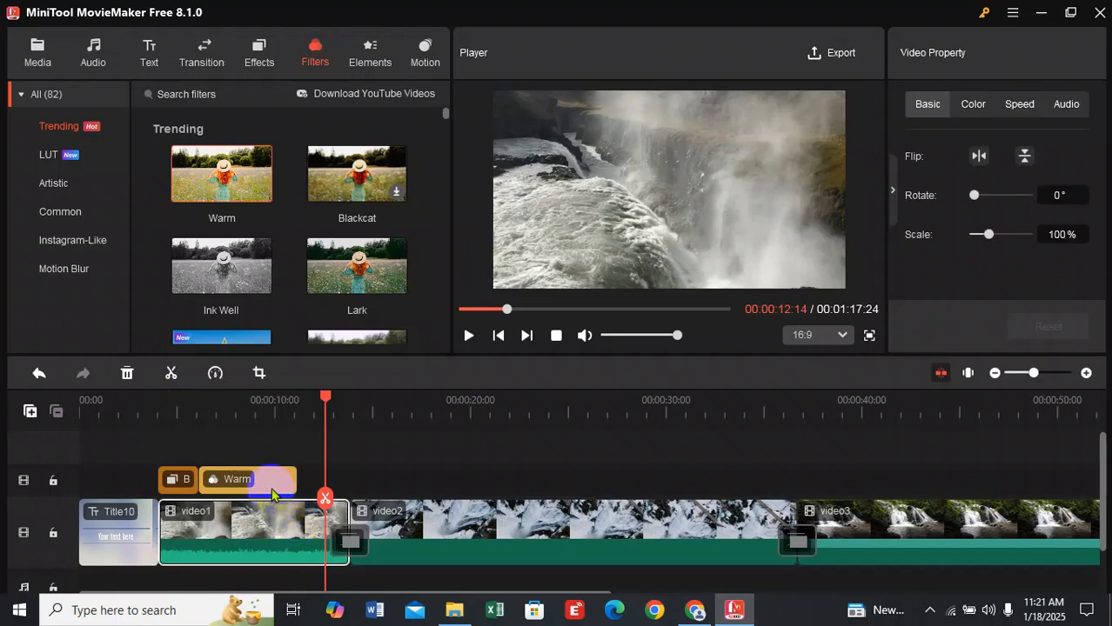
{"action": "left_click", "coordinate": [271, 489]}
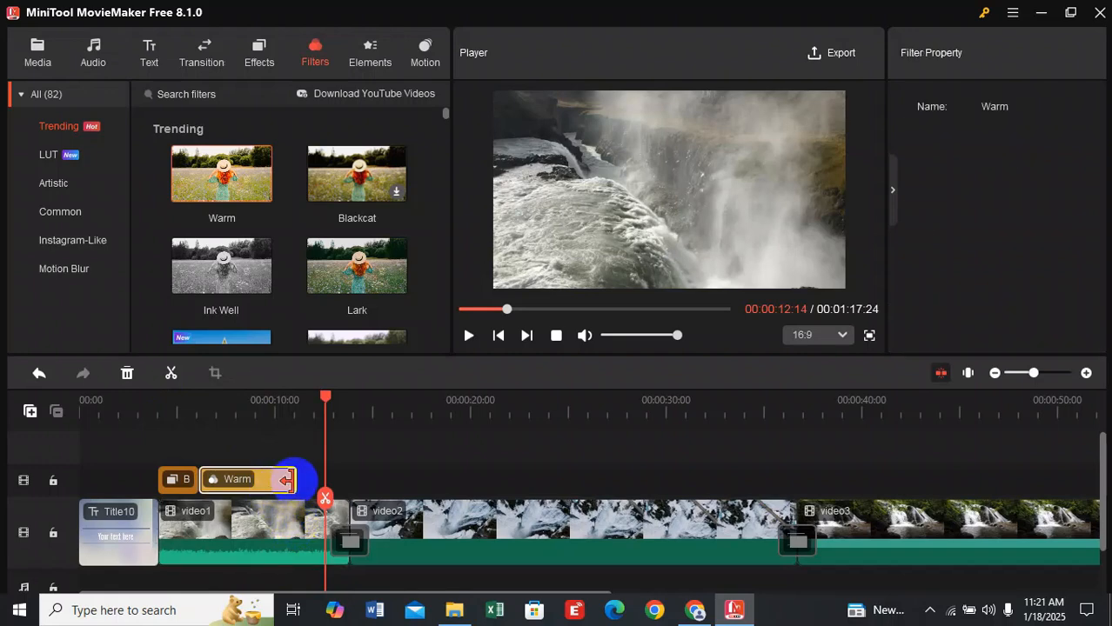
{"action": "left_click_drag", "start_coordinate": [289, 481], "coordinate": [348, 477]}
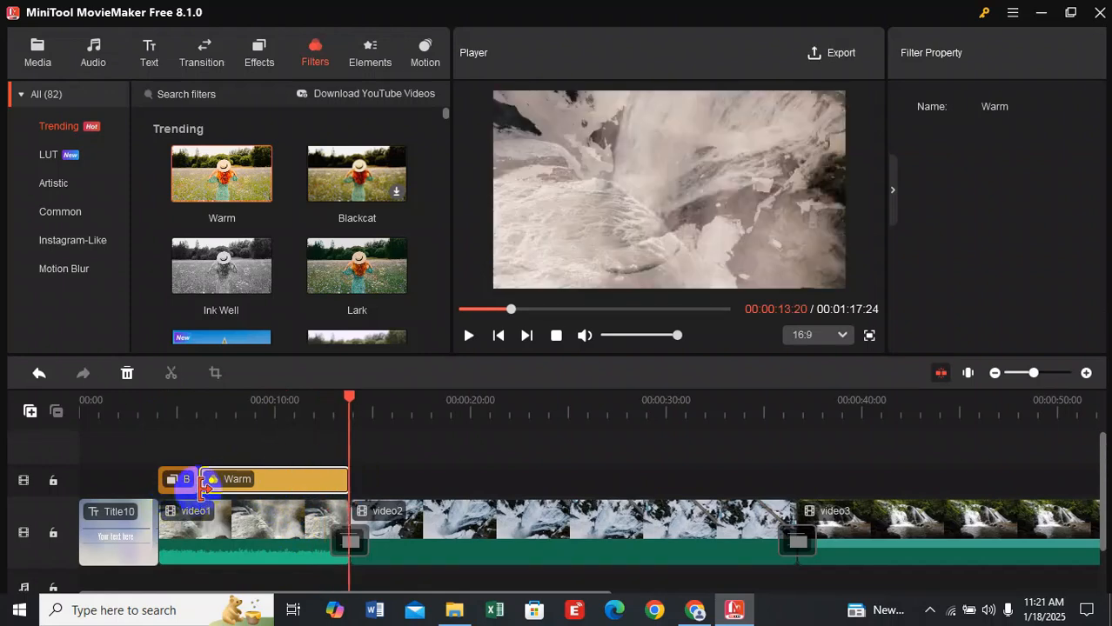
Move the Black in effect to a separate track above the Warm filter, and extend the filter's start to the beginning of video1.
{"action": "mouse_move", "coordinate": [184, 489]}
{"action": "left_mouse_down"}
{"action": "mouse_move", "coordinate": [178, 442]}
{"action": "mouse_move", "coordinate": [186, 479]}
{"action": "left_mouse_up"}
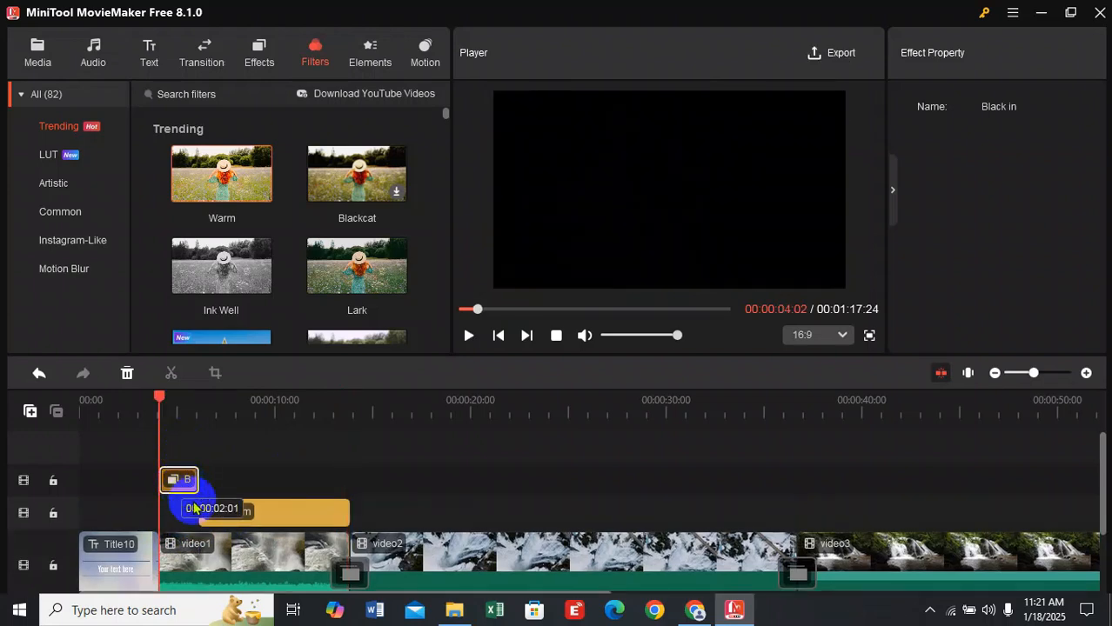
{"action": "left_click", "coordinate": [205, 514]}
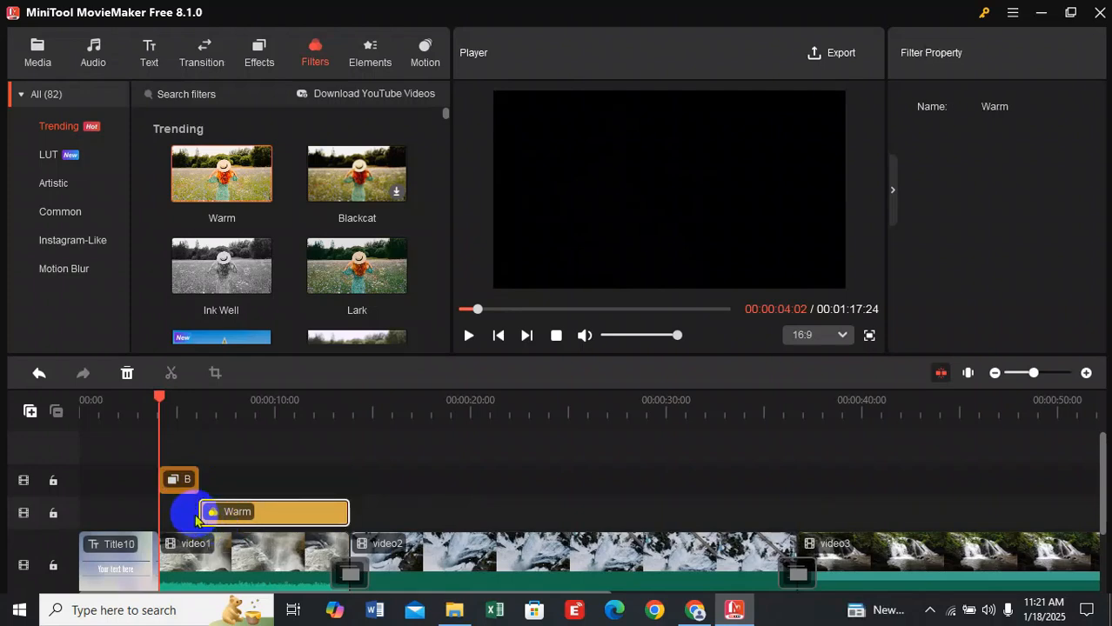
{"action": "left_click_drag", "start_coordinate": [206, 514], "coordinate": [169, 513]}
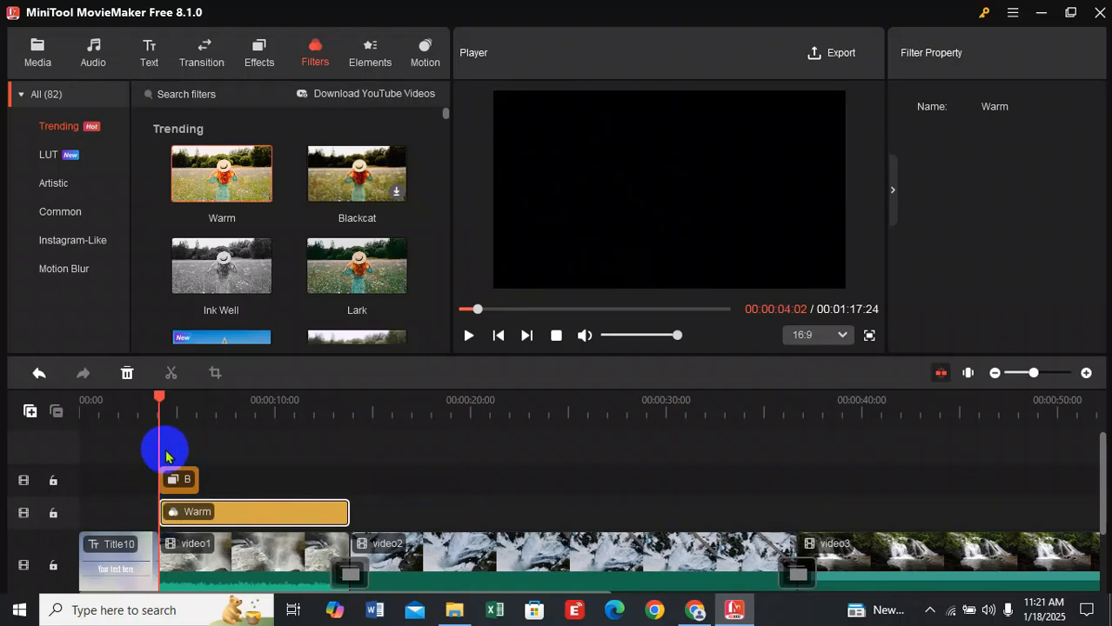
Play the video from the beginning to check the Warm filter across the whole of video1.
{"action": "left_click", "coordinate": [87, 399]}
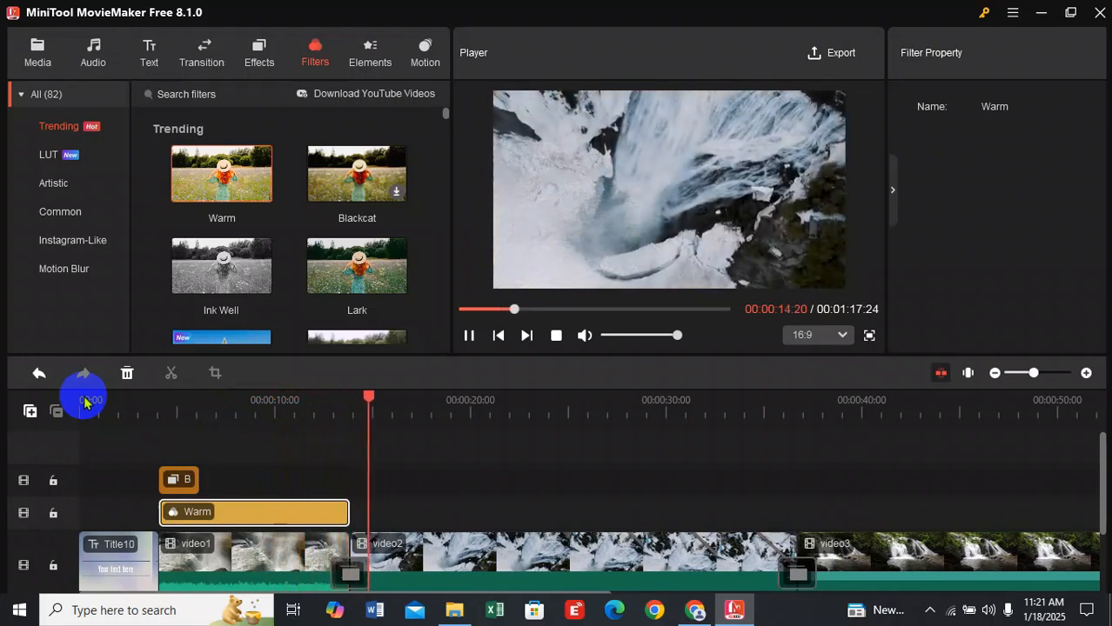
{"action": "key", "text": "space"}
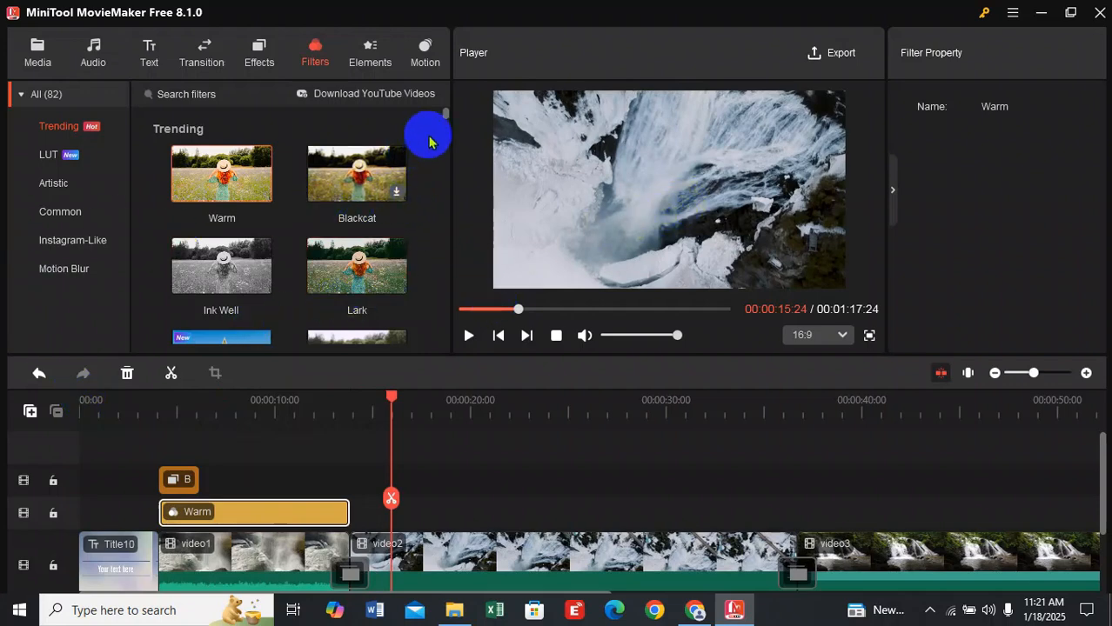
Browse the Trending filters and add the Lark filter above video2 at 00:00:15:24.
{"action": "left_click_drag", "start_coordinate": [444, 119], "coordinate": [443, 128]}
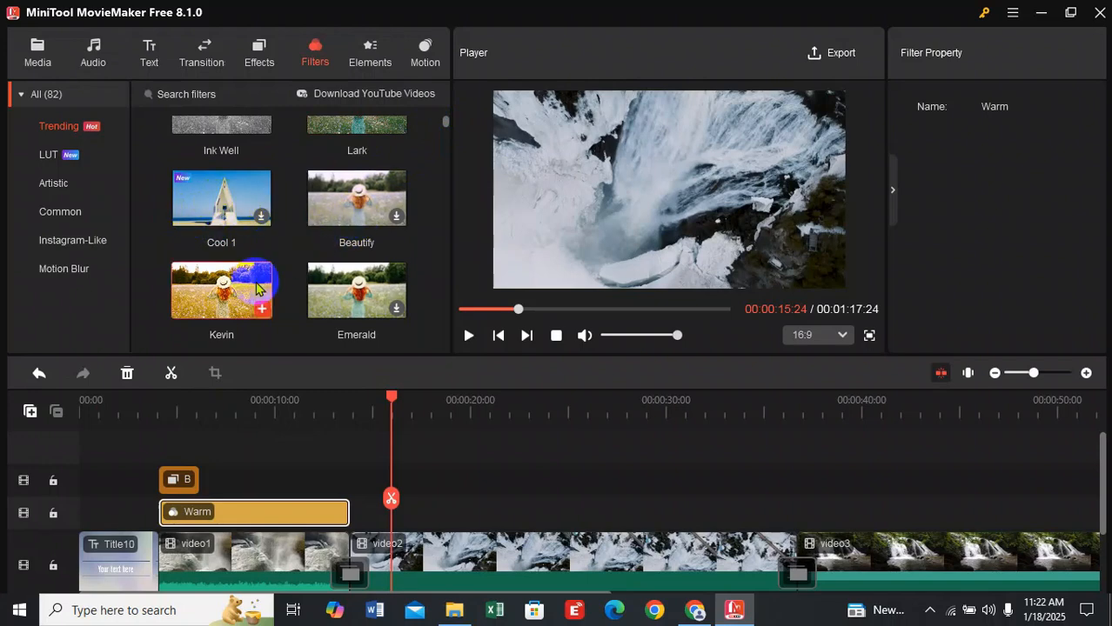
{"action": "mouse_move", "coordinate": [253, 280]}
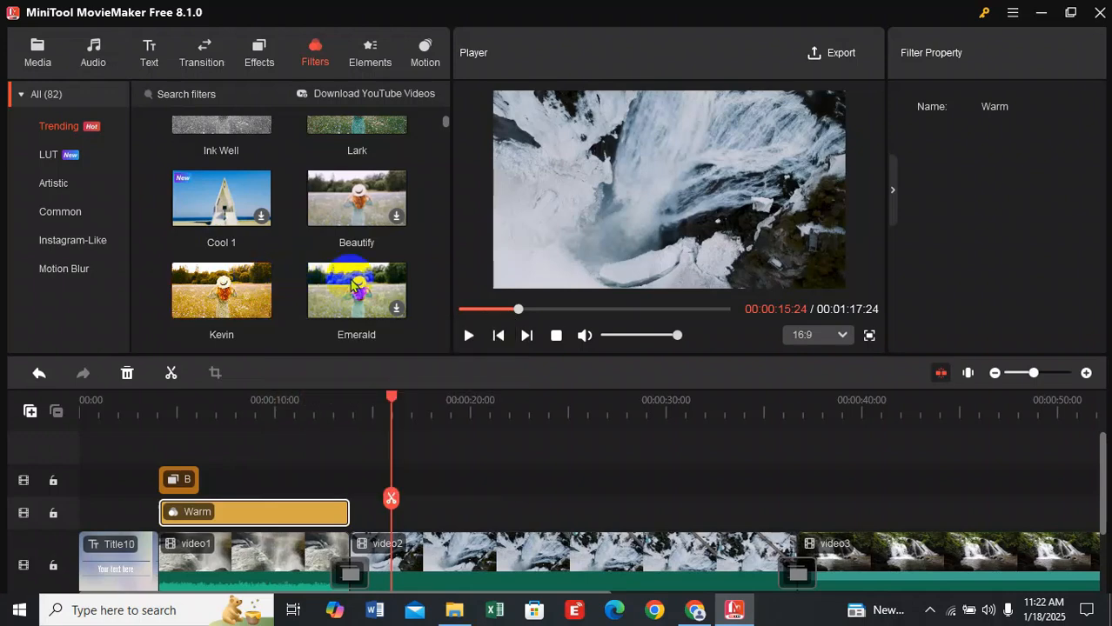
{"action": "scroll", "coordinate": [353, 282], "scroll_direction": "up", "scroll_amount": 2}
{"action": "scroll", "coordinate": [361, 261], "scroll_direction": "down", "scroll_amount": 1}
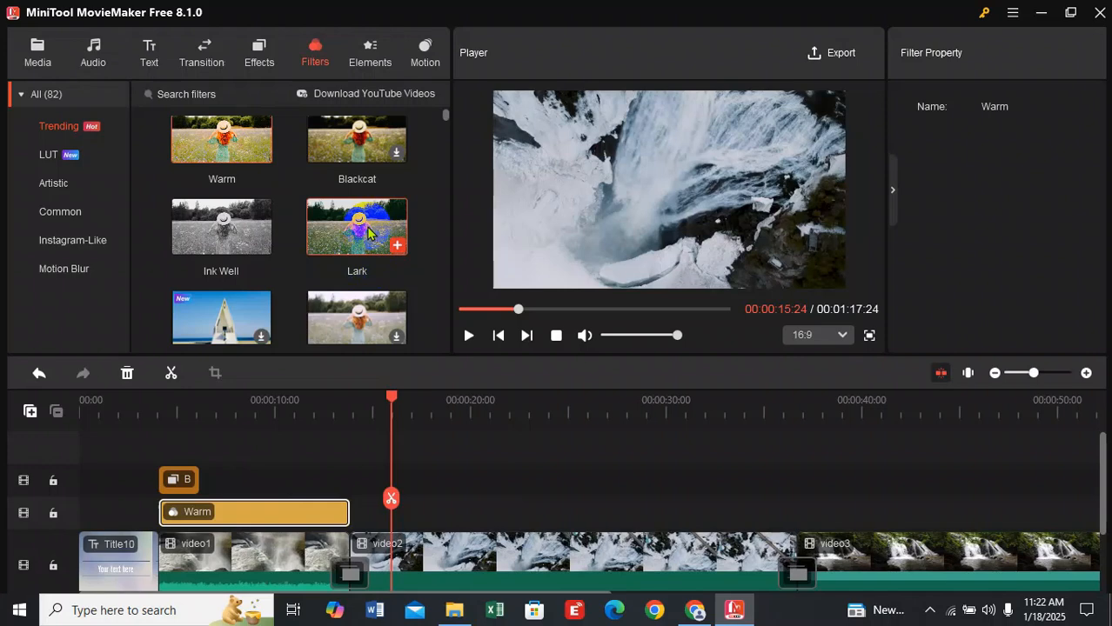
{"action": "mouse_move", "coordinate": [385, 244]}
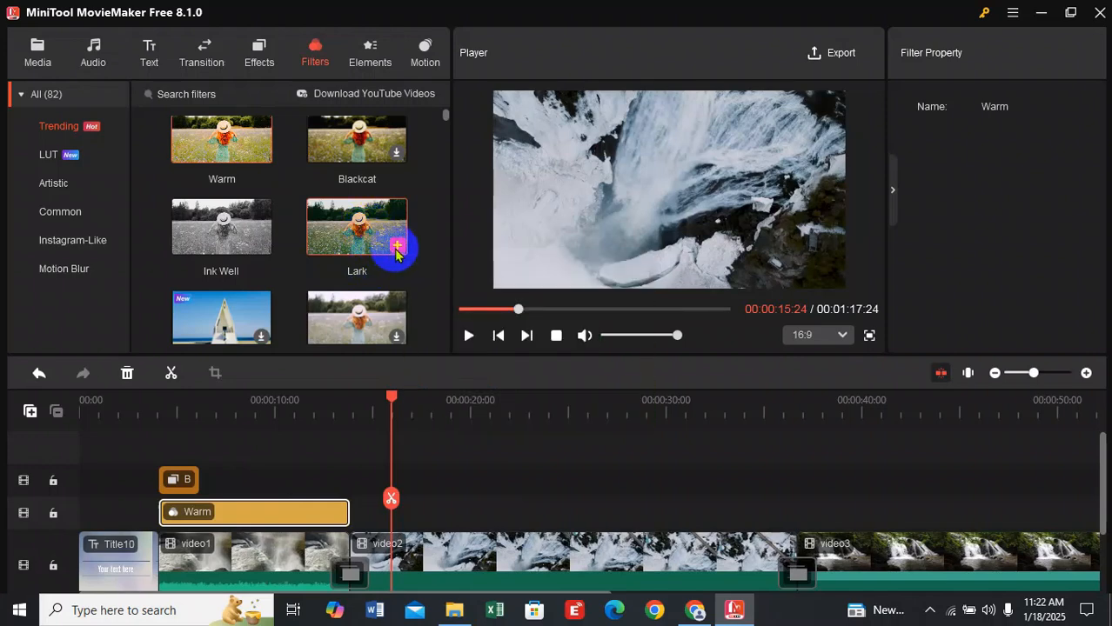
{"action": "left_click", "coordinate": [396, 248]}
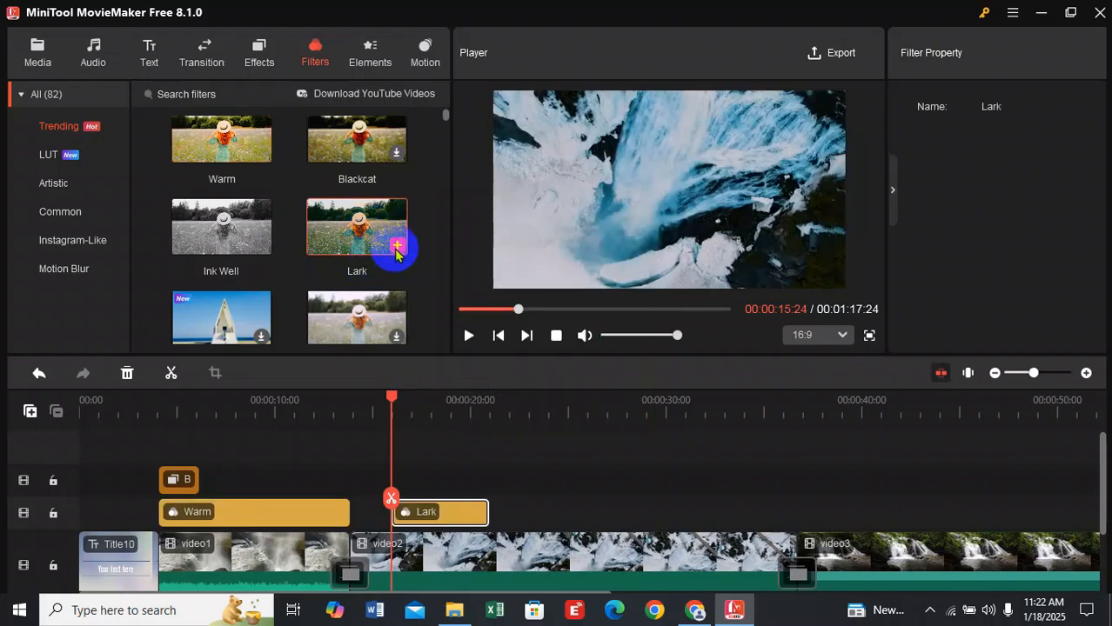
Play the start of video2 to preview the Lark filter, and delete that filter from the timeline.
{"action": "left_click", "coordinate": [352, 425]}
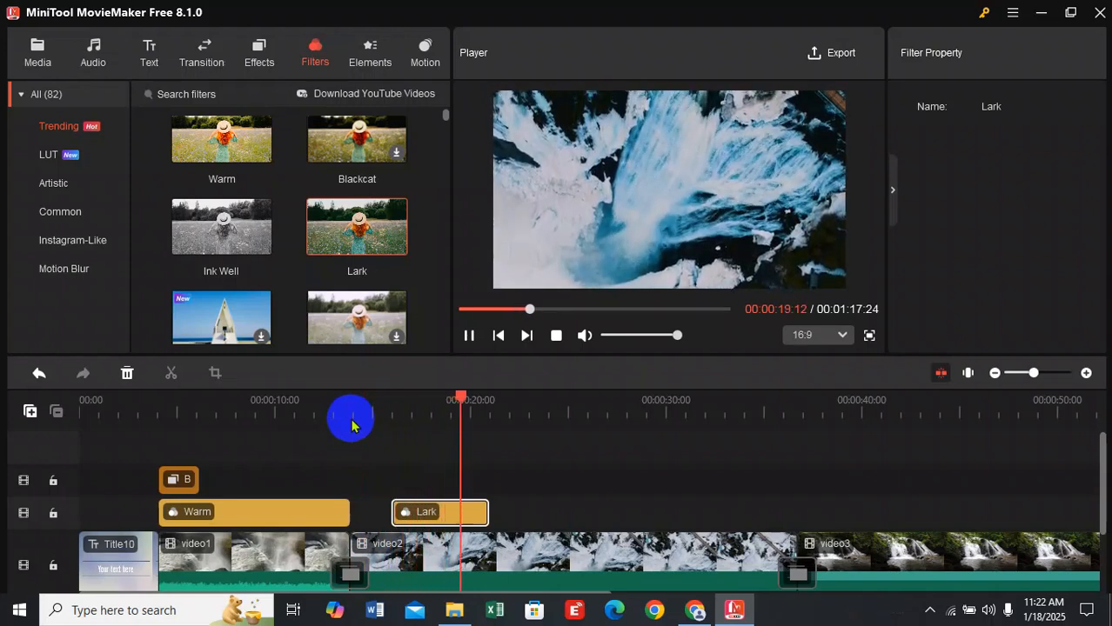
{"action": "key", "text": "space"}
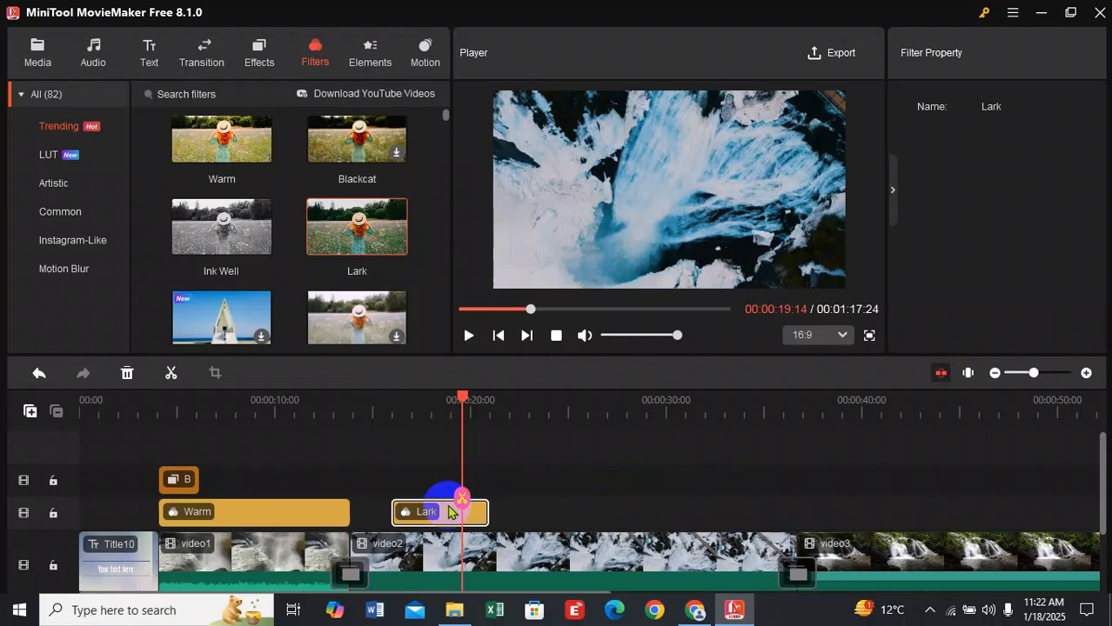
{"action": "key", "text": "Delete"}
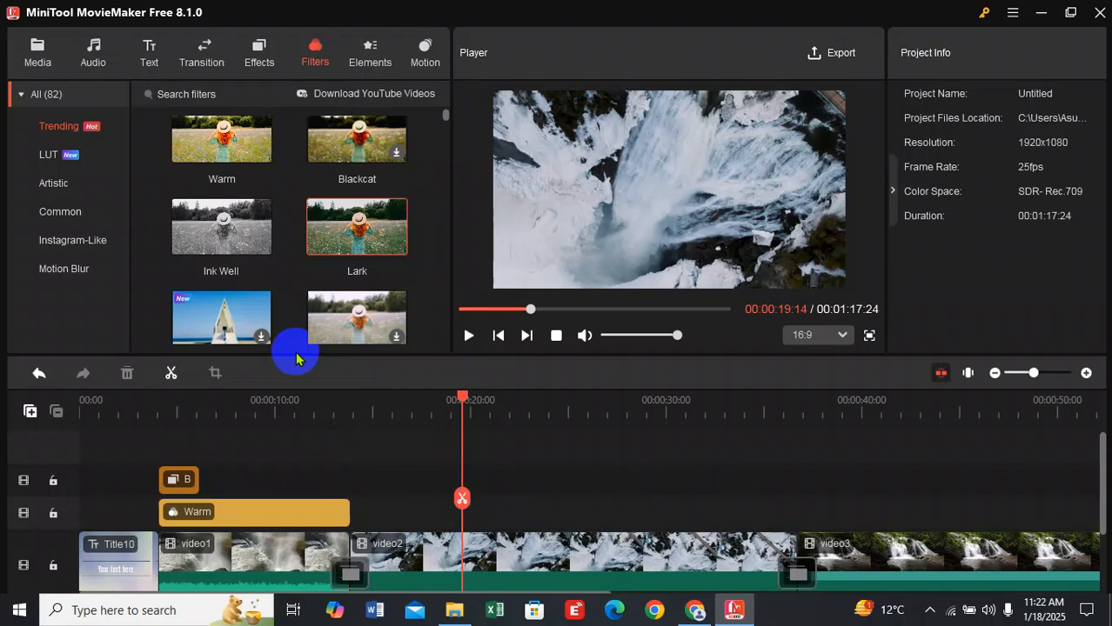
Look through the elements collection, including the Trending and Festival categories, and compare it with the Trending filters.
{"action": "scroll", "coordinate": [268, 249], "scroll_direction": "up", "scroll_amount": 1}
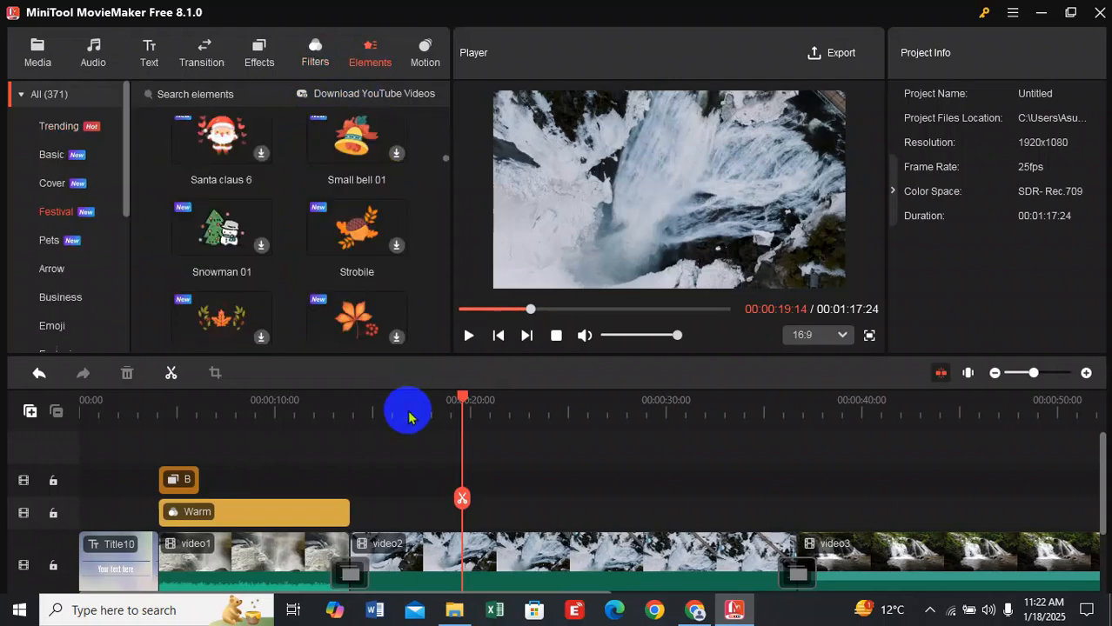
{"action": "scroll", "coordinate": [278, 180], "scroll_direction": "down", "scroll_amount": 5}
{"action": "scroll", "coordinate": [280, 185], "scroll_direction": "up", "scroll_amount": 10}
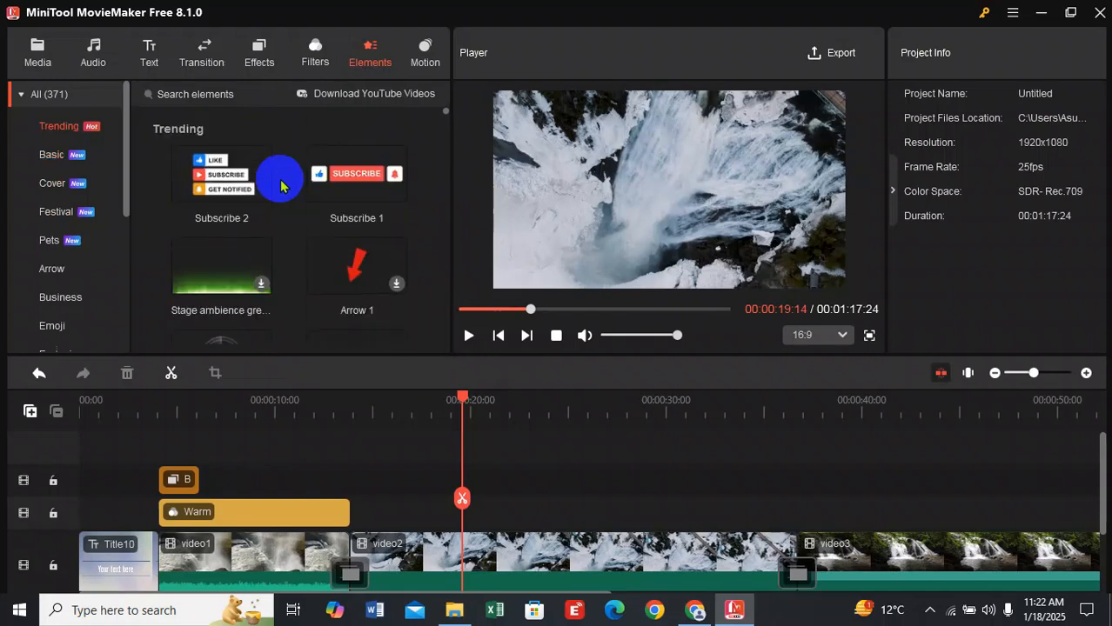
{"action": "scroll", "coordinate": [280, 186], "scroll_direction": "down", "scroll_amount": 1}
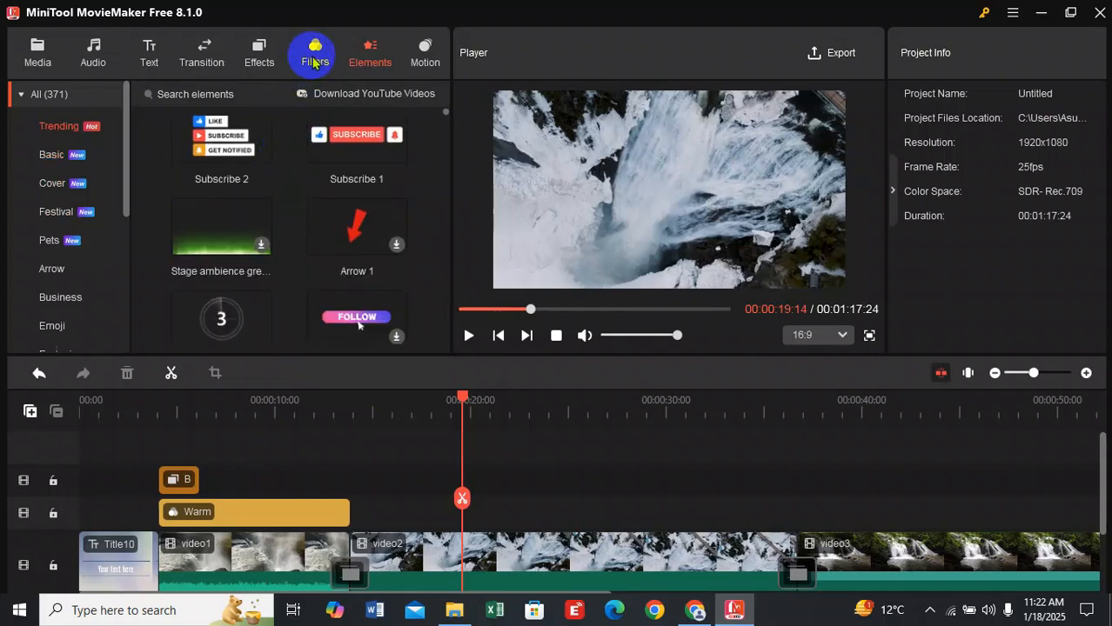
{"action": "left_click", "coordinate": [315, 61]}
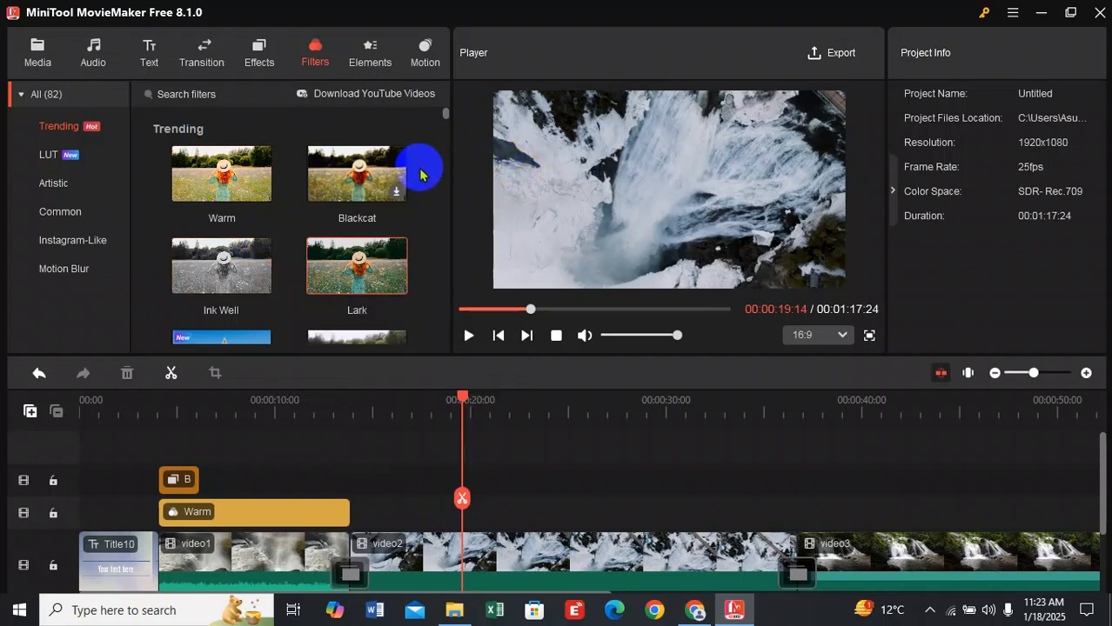
{"action": "left_click", "coordinate": [381, 68]}
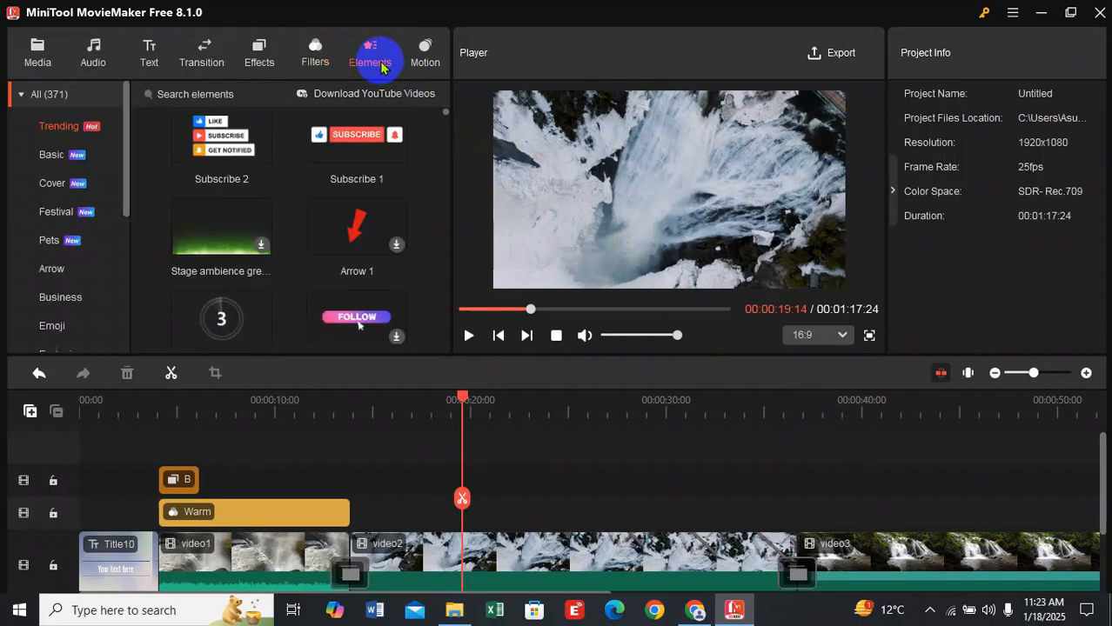
Add the Subscribe 1 element above video3 at 00:01:09:09, near the end of the clip.
{"action": "scroll", "coordinate": [332, 194], "scroll_direction": "down", "scroll_amount": 1}
{"action": "scroll", "coordinate": [333, 193], "scroll_direction": "up", "scroll_amount": 2}
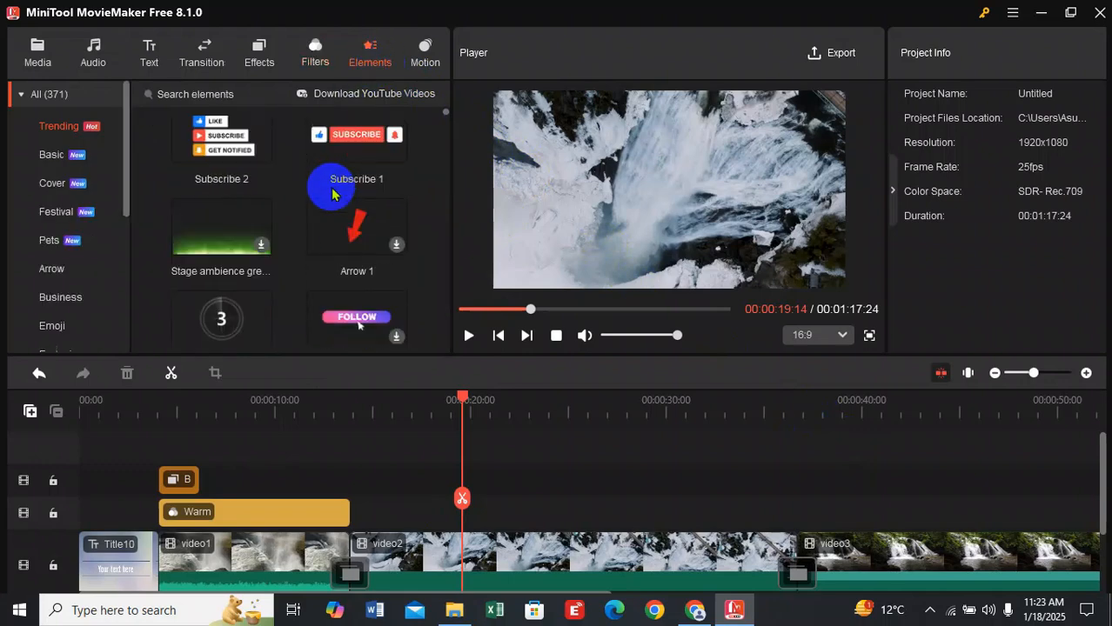
{"action": "scroll", "coordinate": [333, 193], "scroll_direction": "down", "scroll_amount": 1}
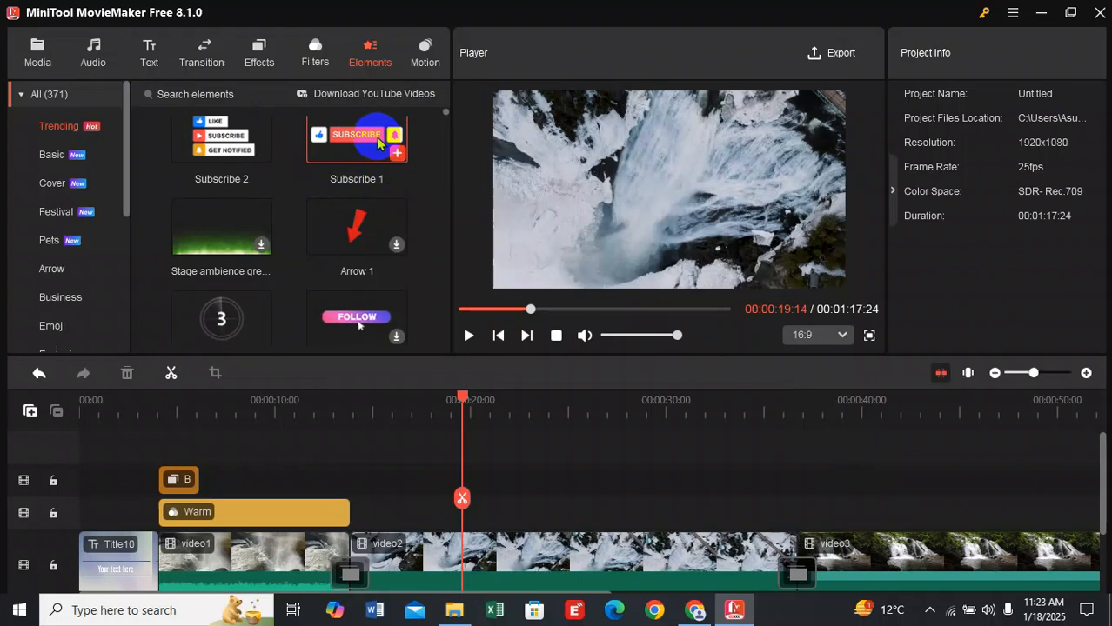
{"action": "left_click", "coordinate": [1020, 431]}
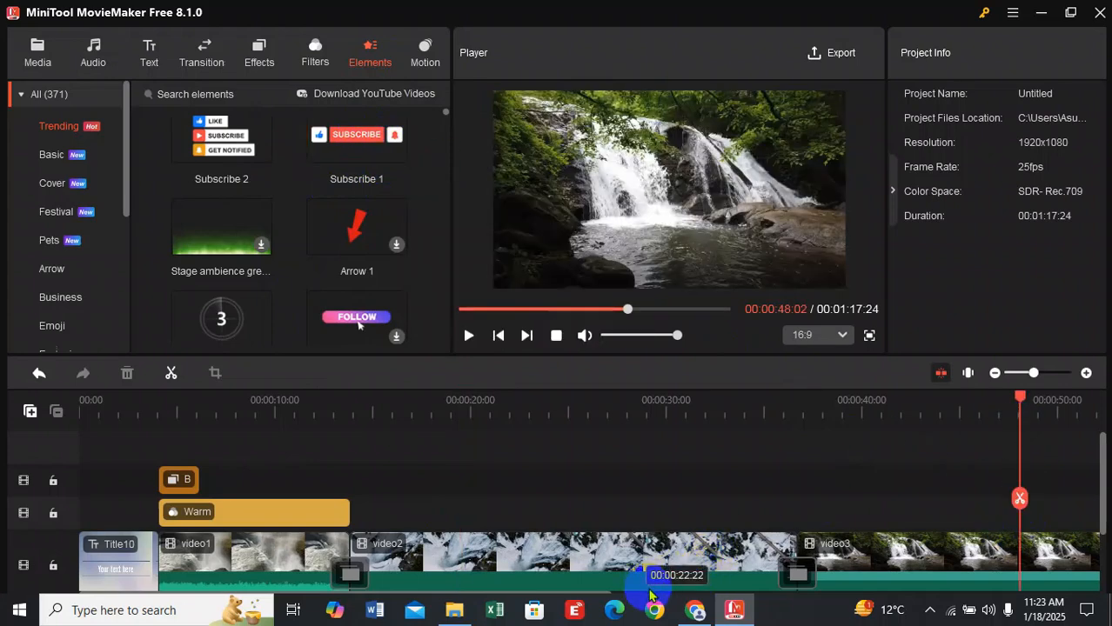
{"action": "left_click_drag", "start_coordinate": [1094, 487], "coordinate": [1105, 532]}
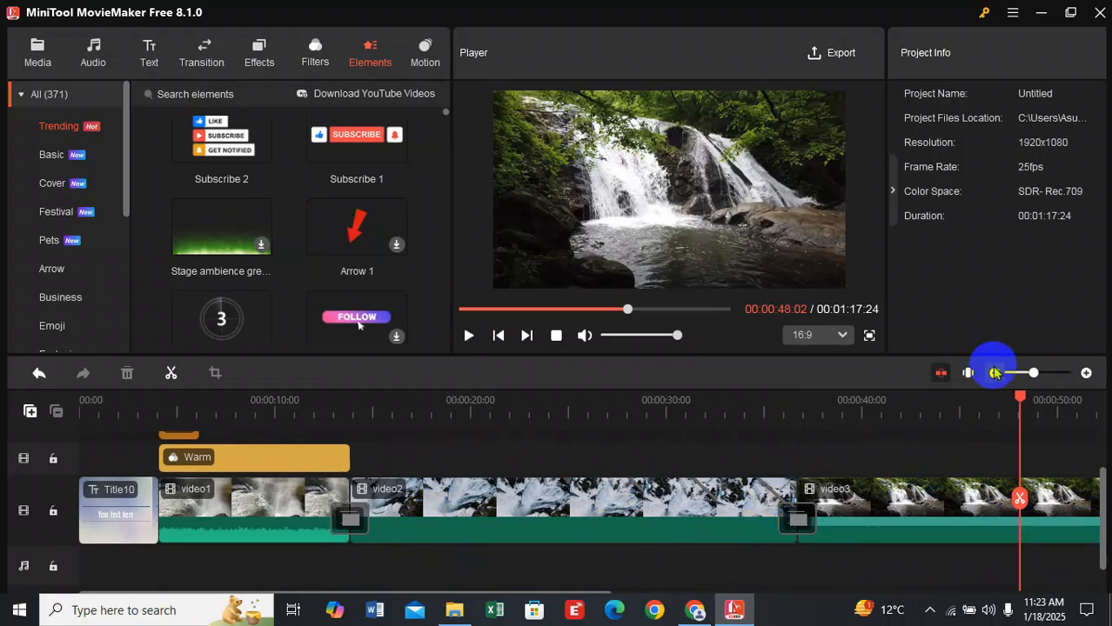
{"action": "left_click", "coordinate": [994, 372]}
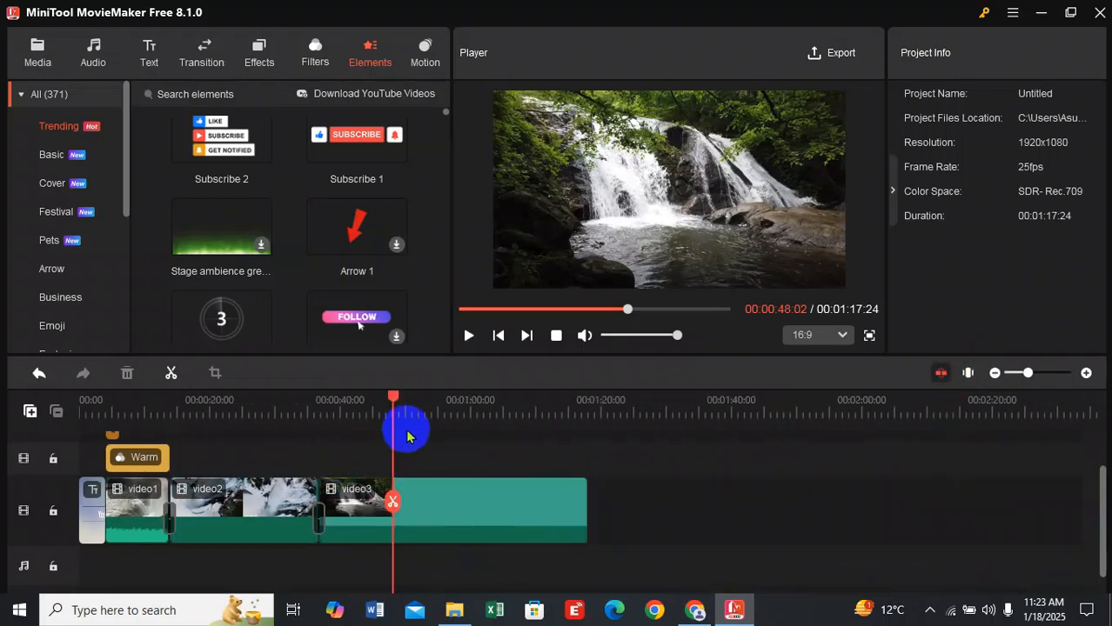
{"action": "left_click", "coordinate": [294, 416]}
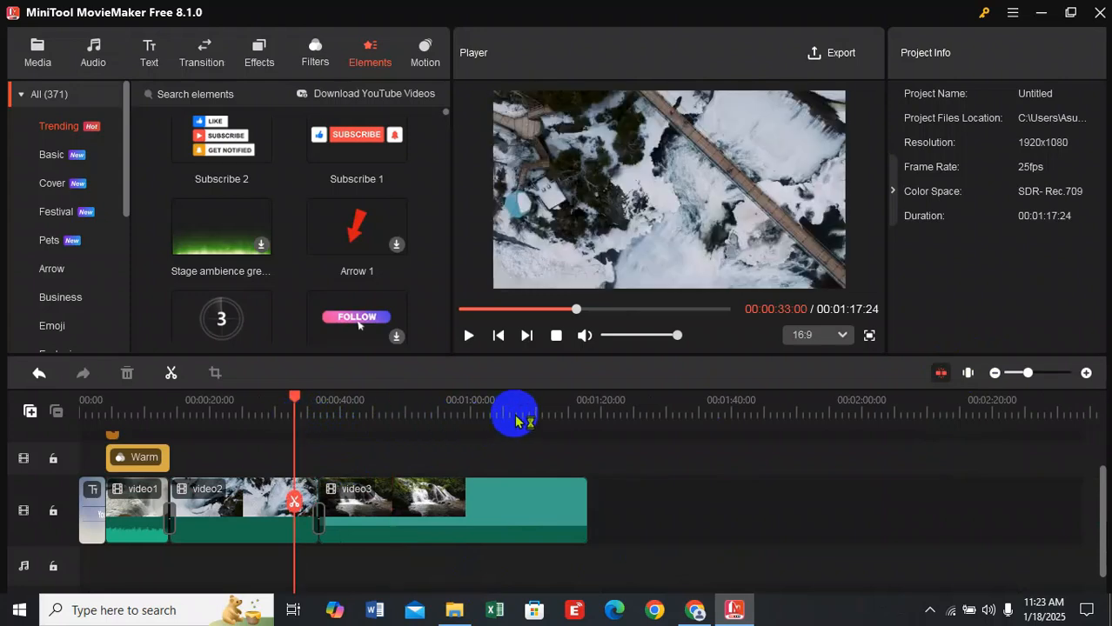
{"action": "left_click", "coordinate": [531, 417]}
{"action": "left_click", "coordinate": [515, 492]}
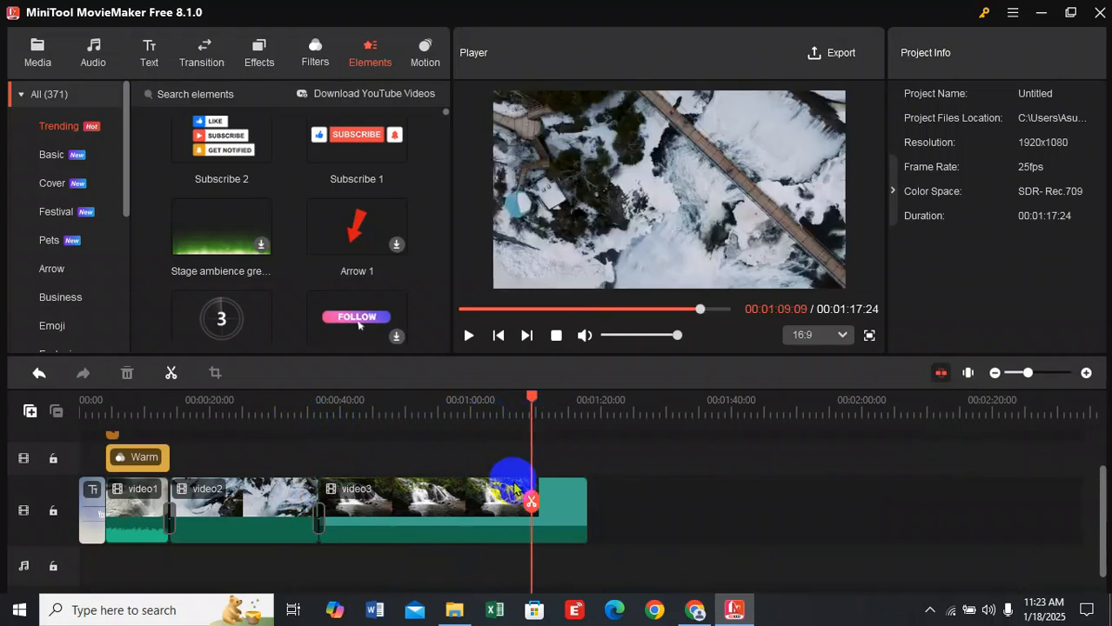
{"action": "left_click", "coordinate": [396, 154]}
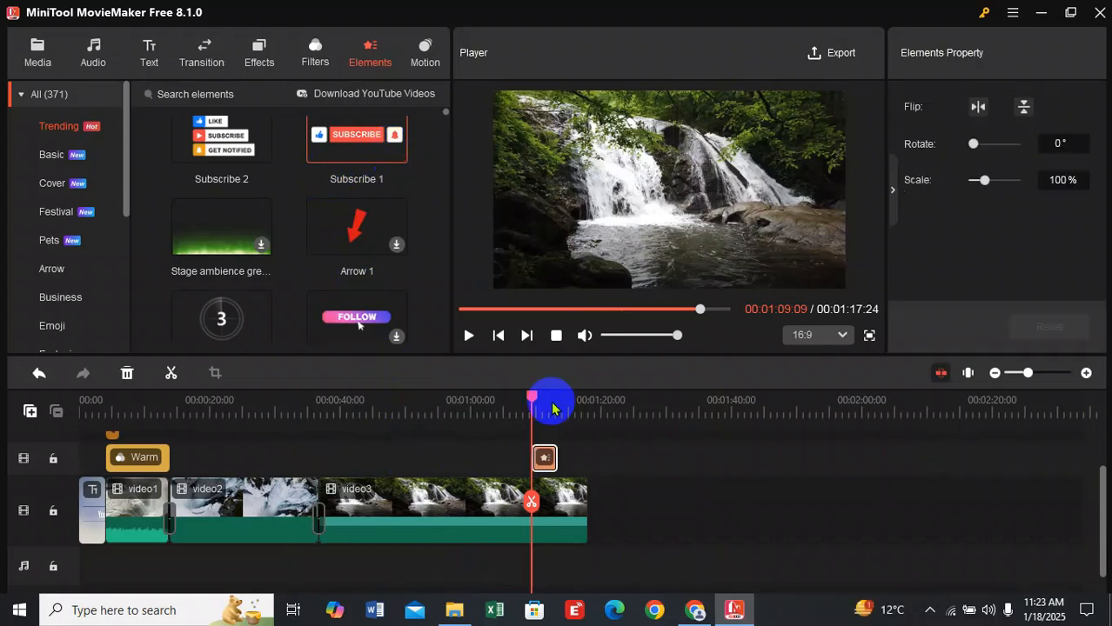
Play video3 up to the Subscribe 1 element and move the element to the lower-right corner of the video frame.
{"action": "left_click", "coordinate": [495, 415]}
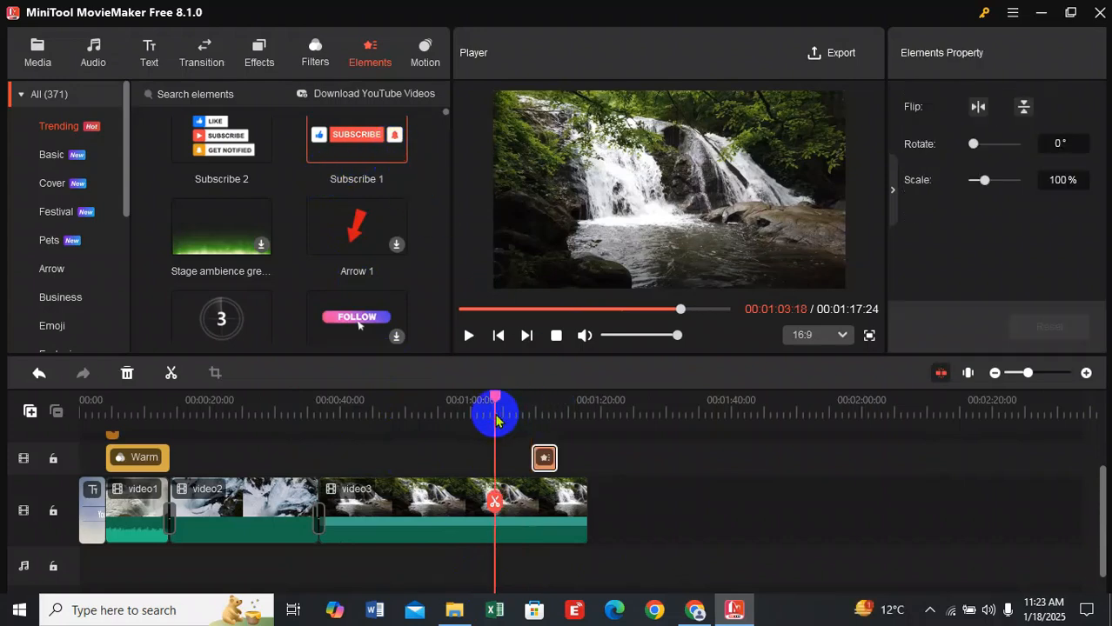
{"action": "left_click", "coordinate": [465, 345]}
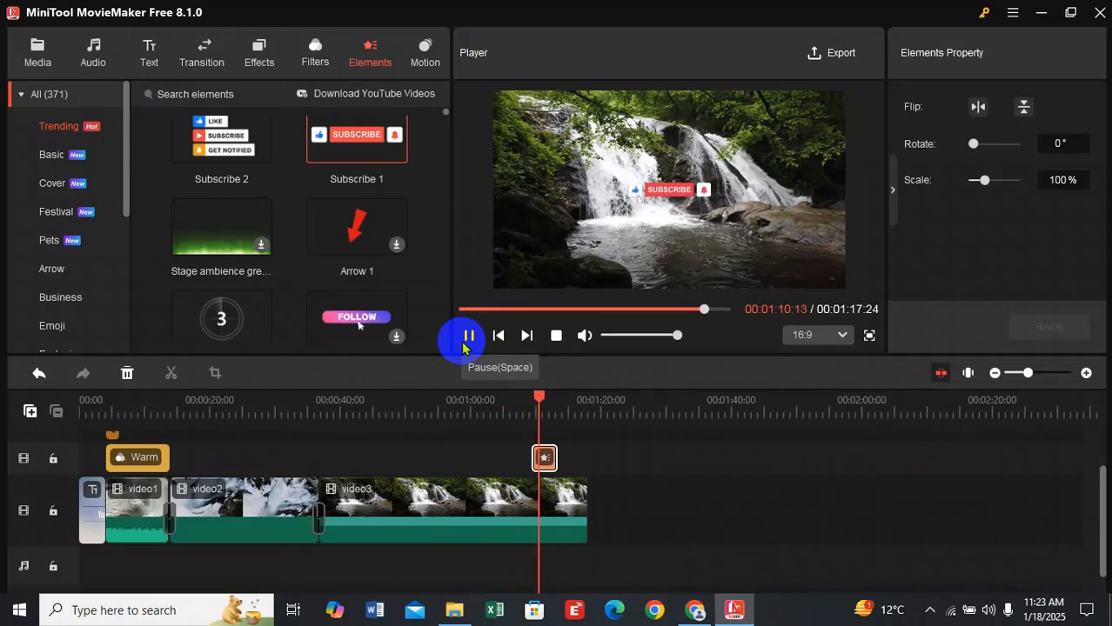
{"action": "left_click", "coordinate": [466, 339]}
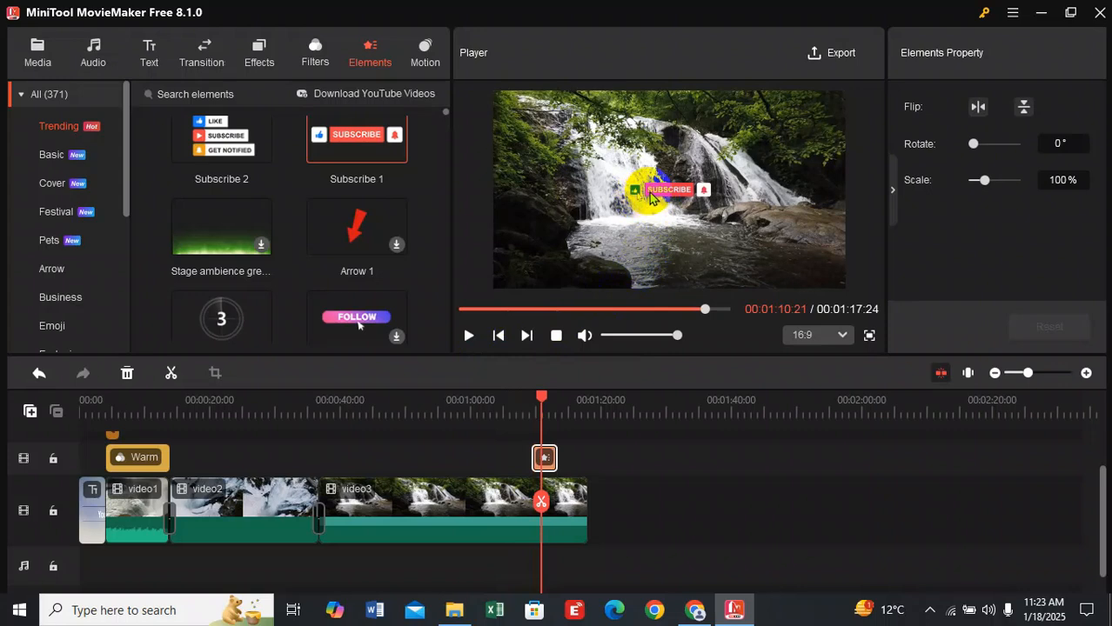
{"action": "left_click_drag", "start_coordinate": [638, 194], "coordinate": [759, 269]}
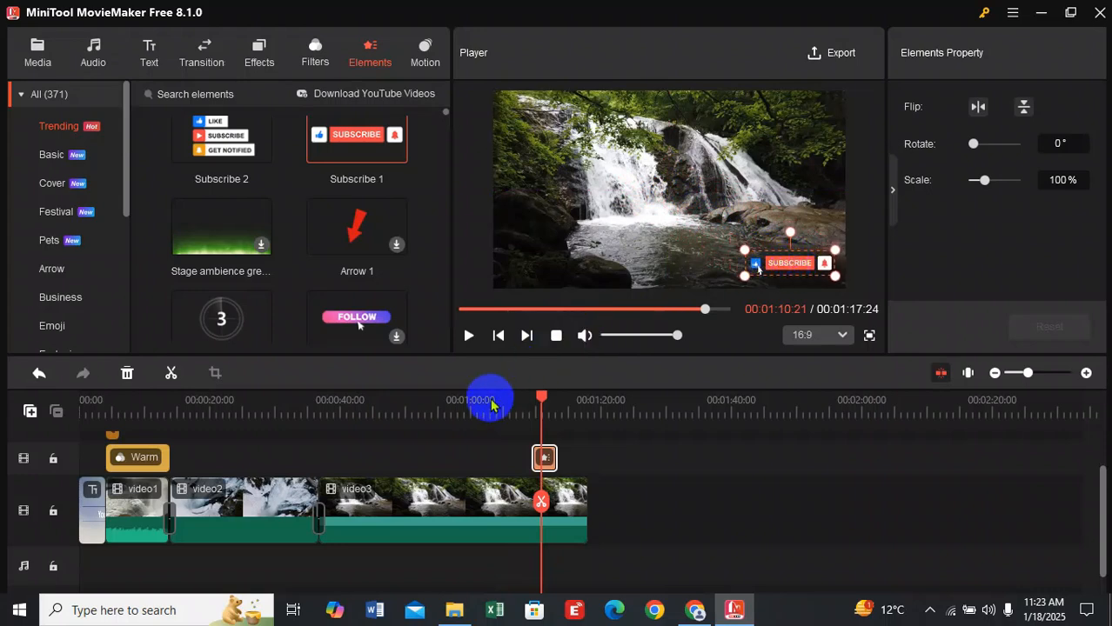
Play the video from 00:01:05:06 to check the repositioned Subscribe 1 element.
{"action": "left_click", "coordinate": [504, 409]}
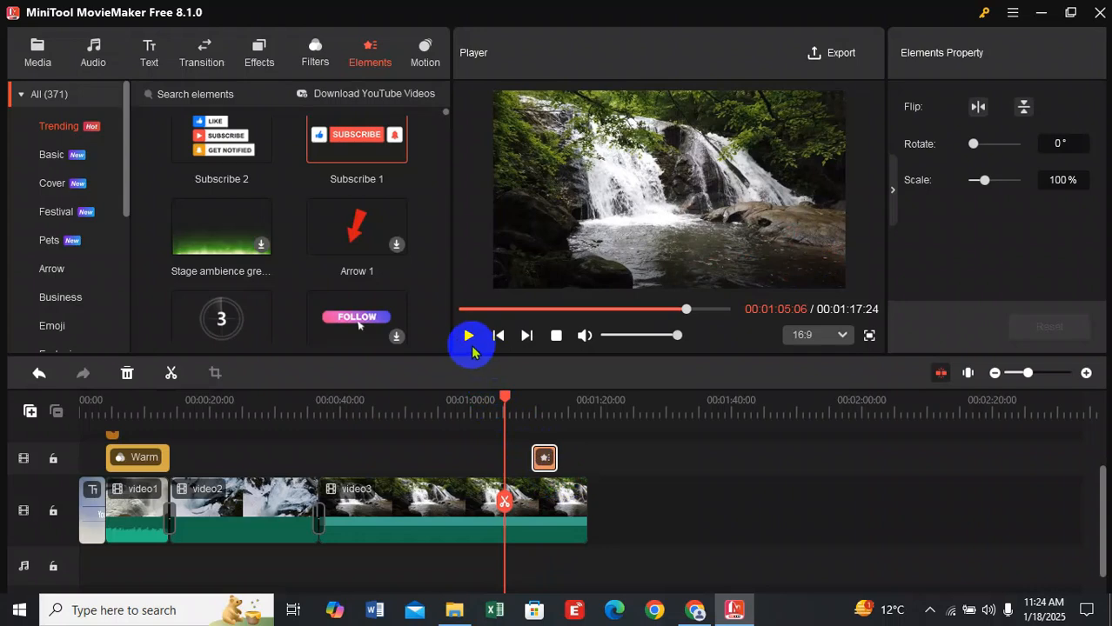
{"action": "left_click", "coordinate": [469, 337]}
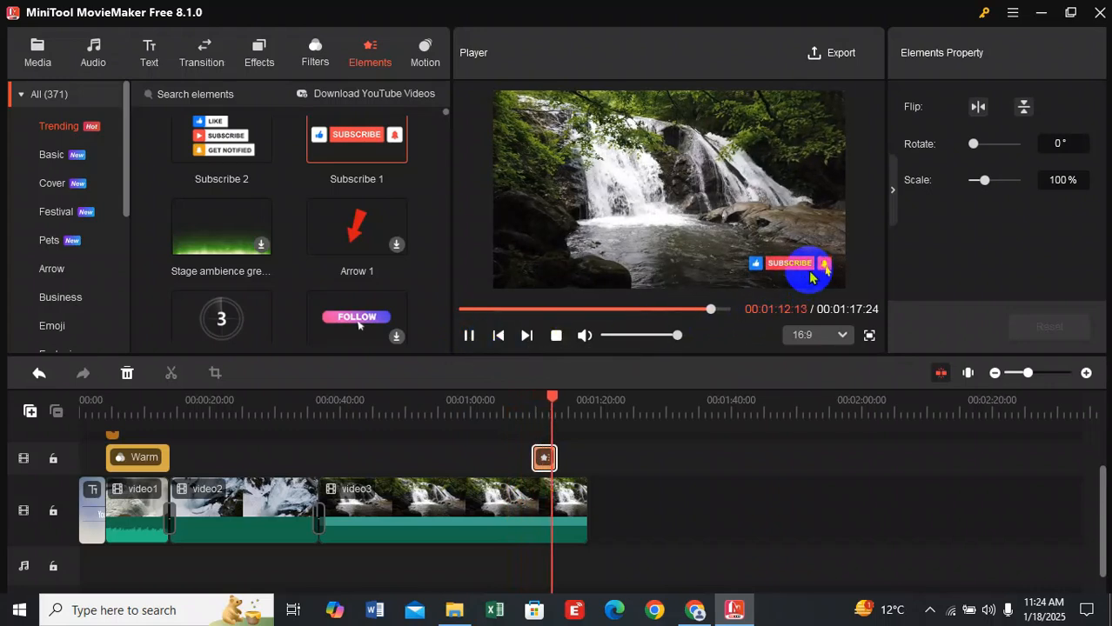
{"action": "left_click", "coordinate": [470, 336]}
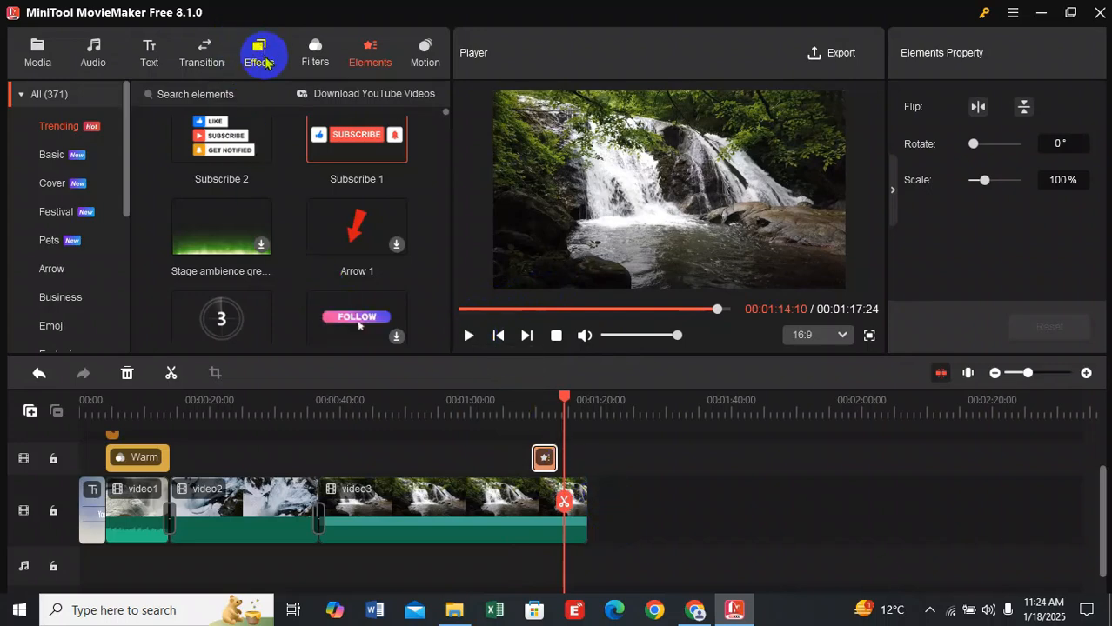
Add the Black out effect above video3 at 00:01:14:10, fit its end to the end of the clip, and play the ending.
{"action": "left_click", "coordinate": [266, 61]}
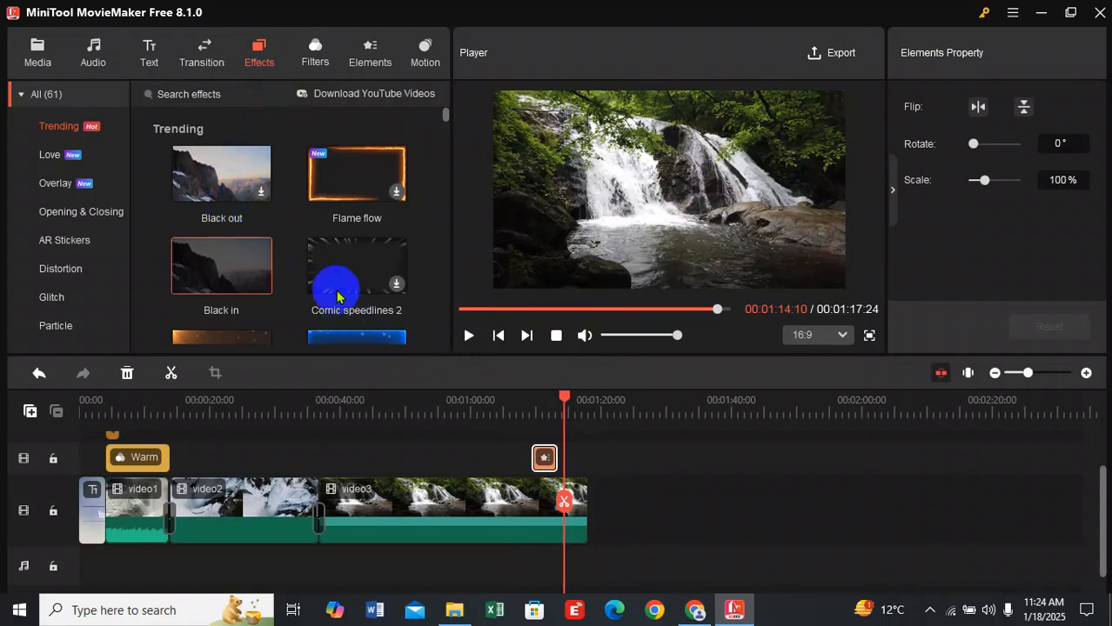
{"action": "left_click", "coordinate": [262, 193]}
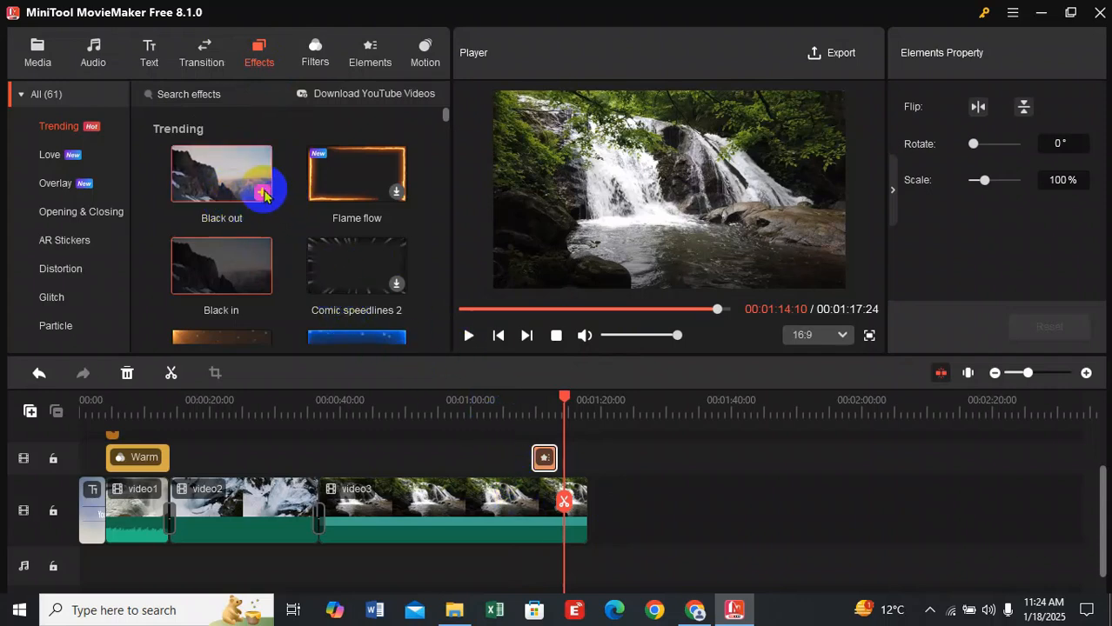
{"action": "left_click", "coordinate": [261, 192]}
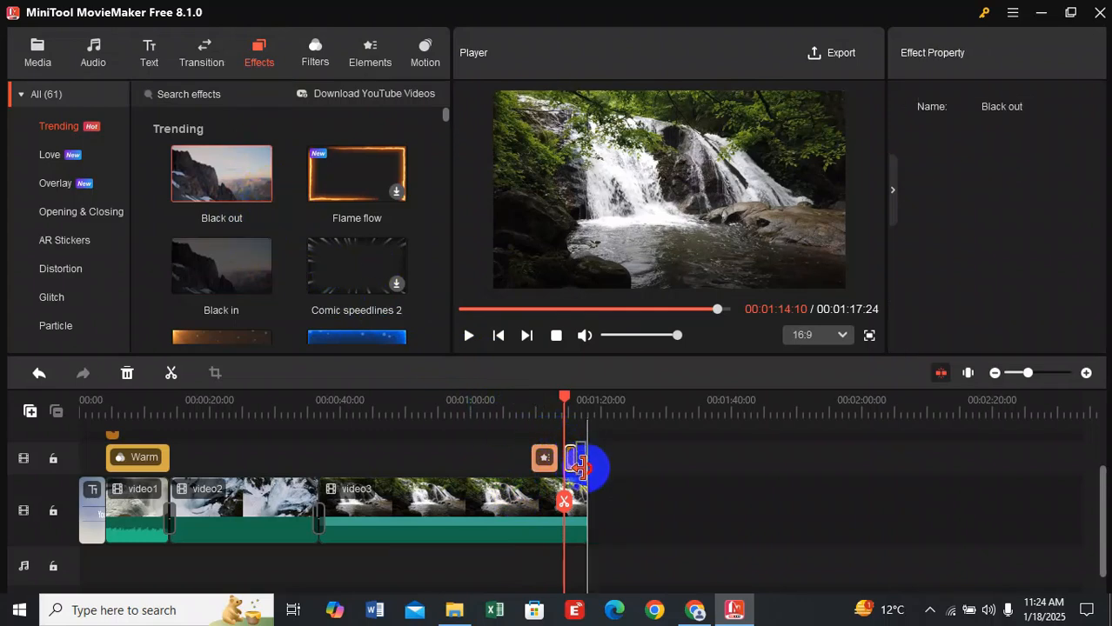
{"action": "left_click_drag", "start_coordinate": [579, 466], "coordinate": [576, 460]}
{"action": "left_click", "coordinate": [516, 422]}
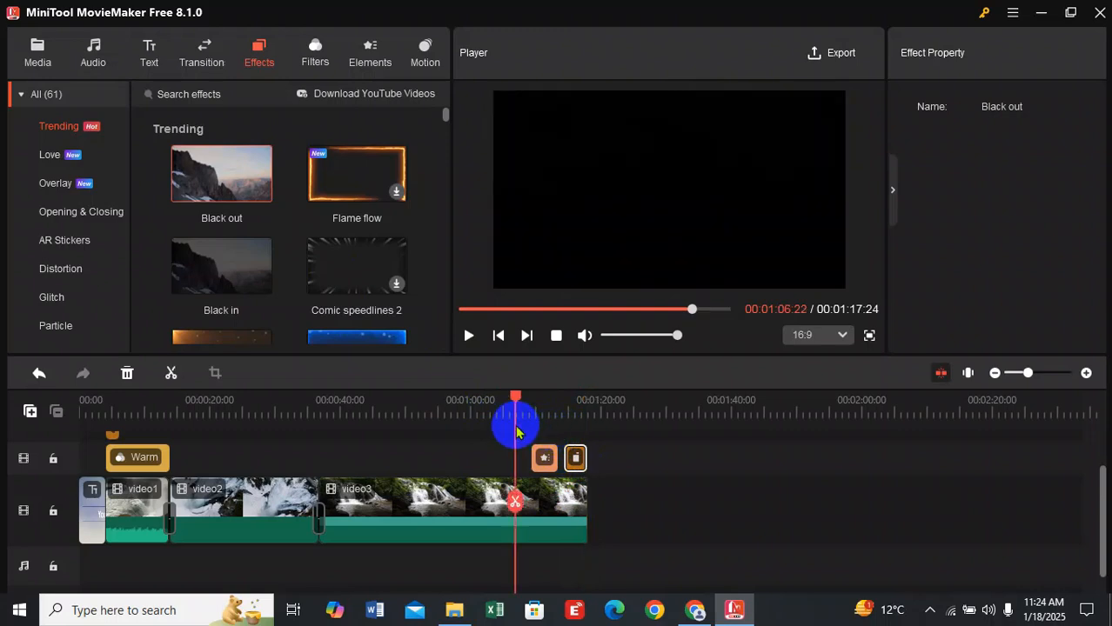
{"action": "key", "text": "space"}
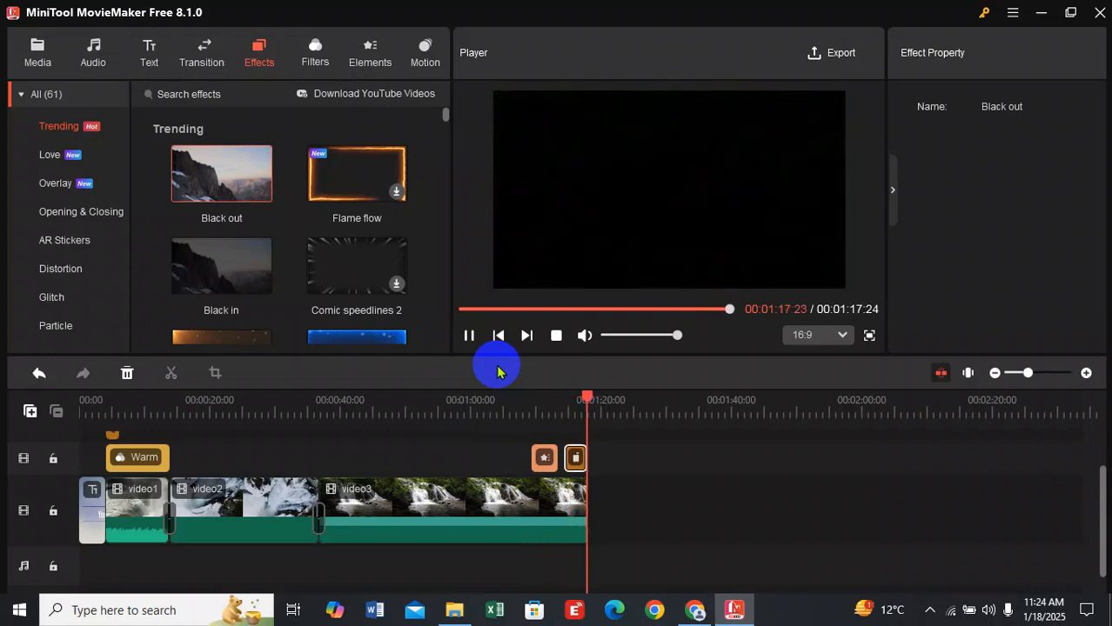
{"action": "left_click", "coordinate": [366, 67]}
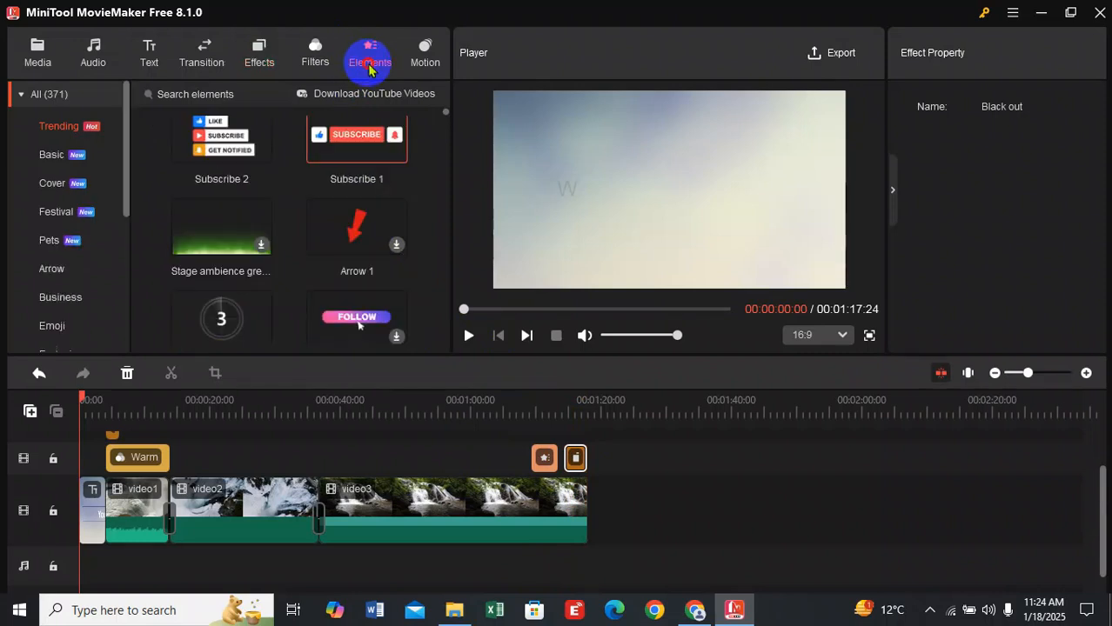
{"action": "left_click", "coordinate": [351, 179]}
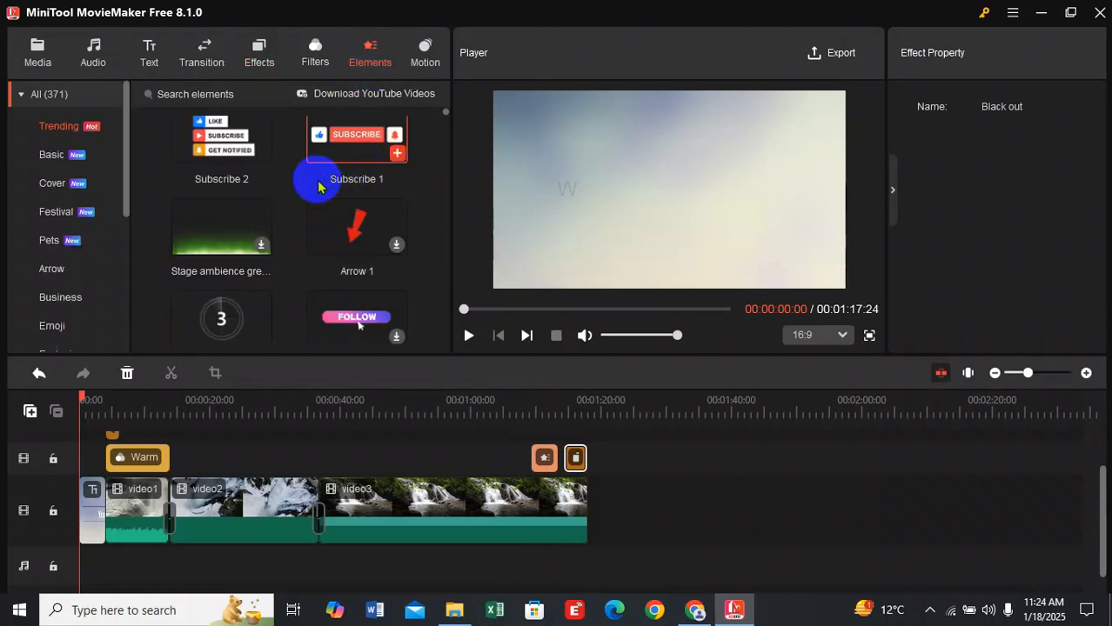
{"action": "scroll", "coordinate": [318, 186], "scroll_direction": "down", "scroll_amount": 10}
{"action": "scroll", "coordinate": [319, 186], "scroll_direction": "down", "scroll_amount": 10}
{"action": "scroll", "coordinate": [319, 186], "scroll_direction": "up", "scroll_amount": 20}
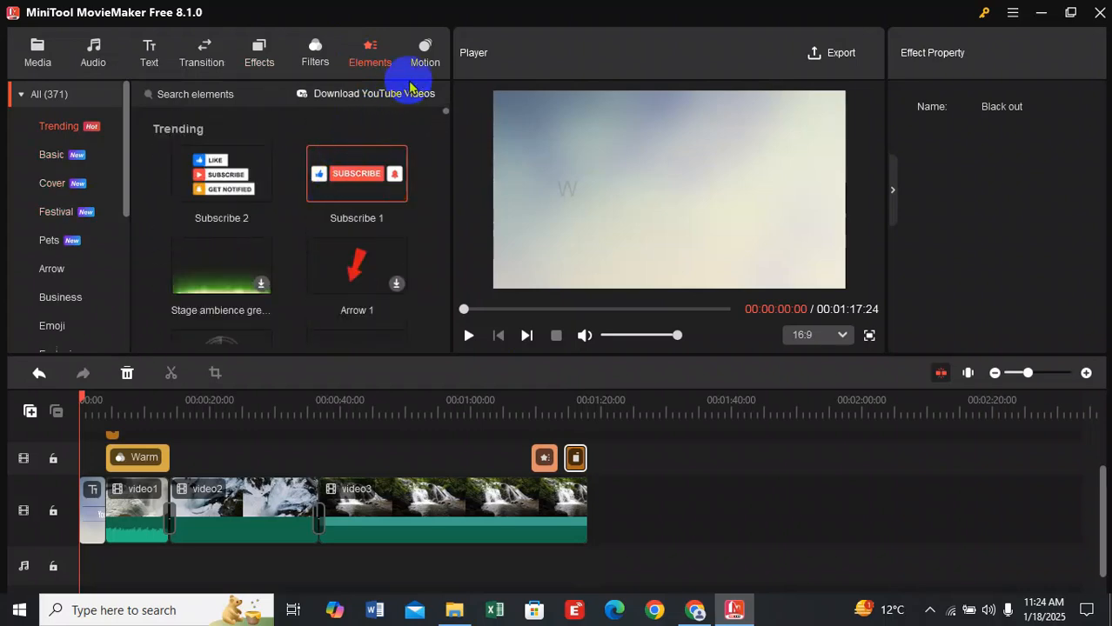
Add the Zoom in center motion above video3 at 00:00:38:03 and extend it to the start of the Subscribe 1 element.
{"action": "left_click", "coordinate": [426, 48]}
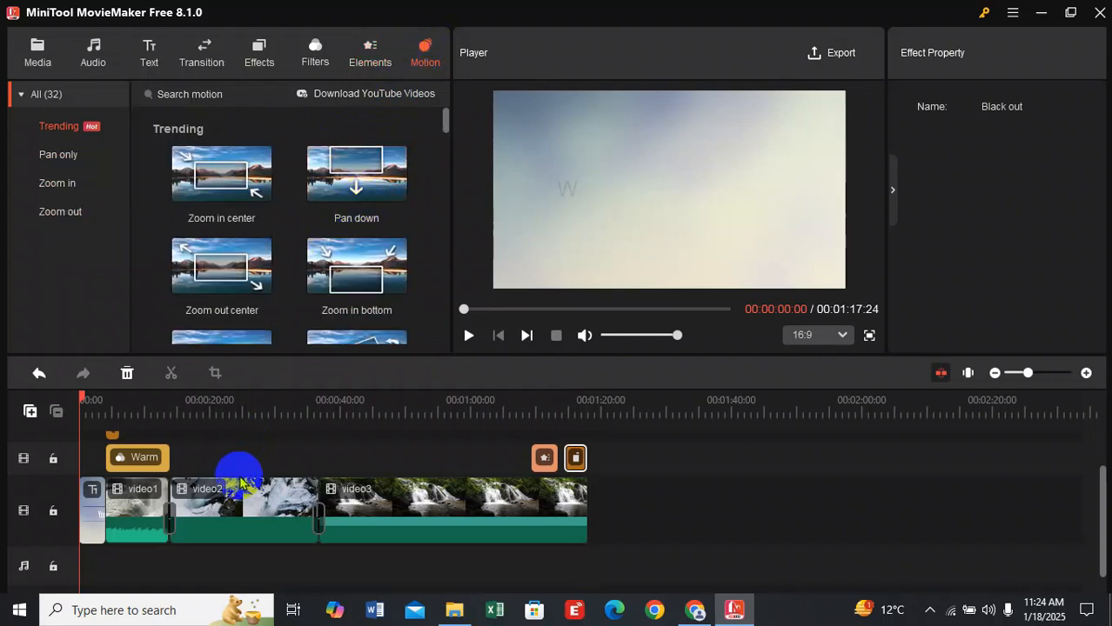
{"action": "left_click", "coordinate": [440, 504]}
{"action": "left_click", "coordinate": [317, 424]}
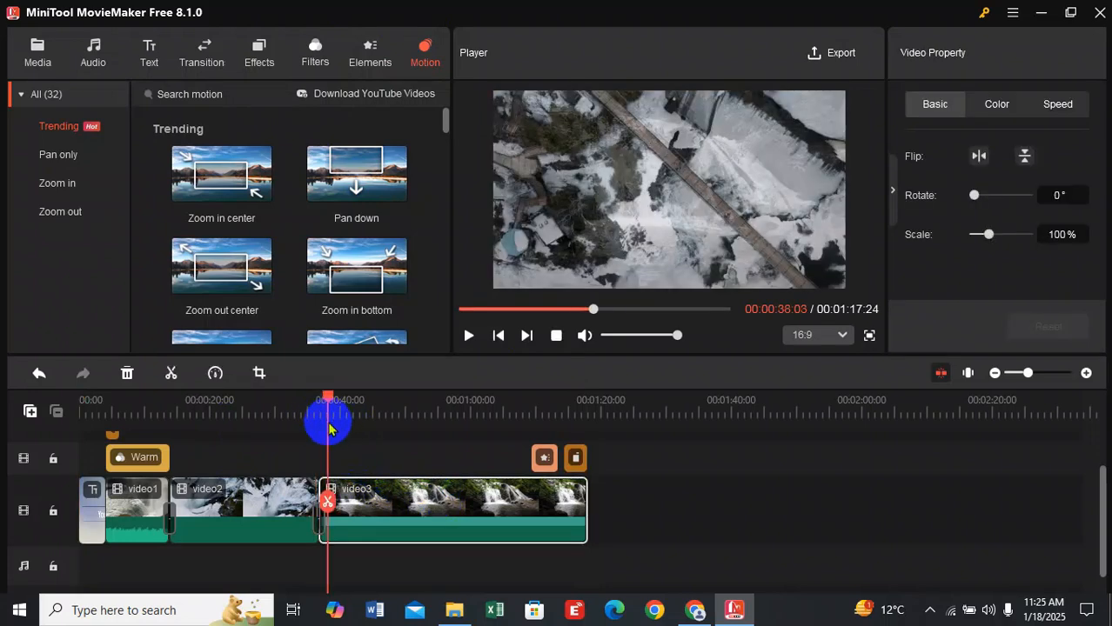
{"action": "mouse_move", "coordinate": [239, 222]}
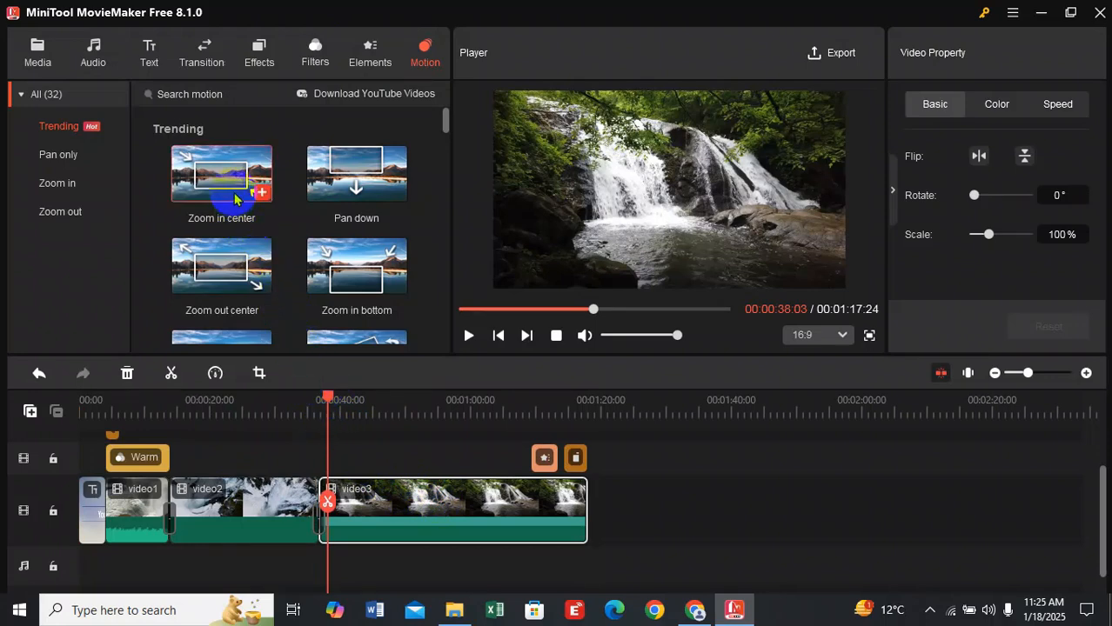
{"action": "left_click_drag", "start_coordinate": [235, 201], "coordinate": [599, 177]}
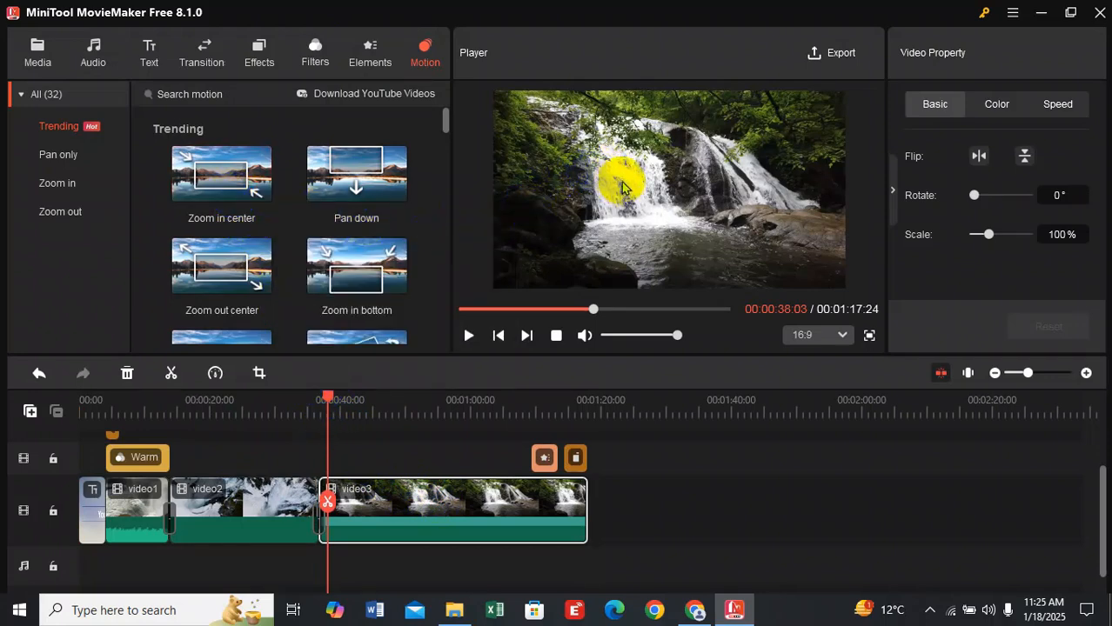
{"action": "left_click_drag", "start_coordinate": [698, 233], "coordinate": [514, 194]}
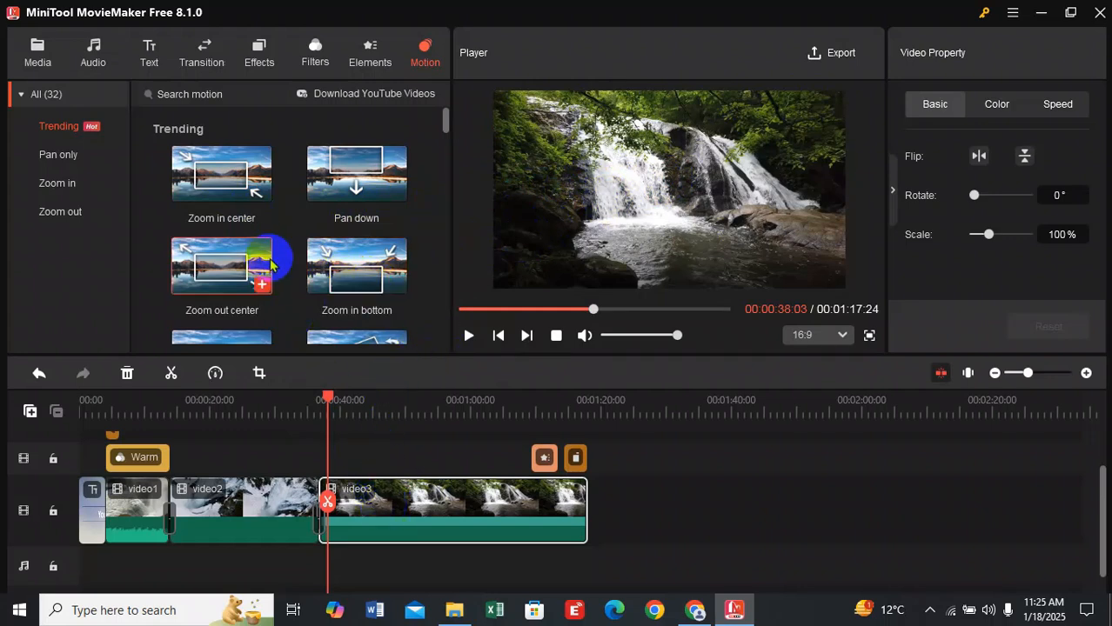
{"action": "left_click", "coordinate": [266, 193]}
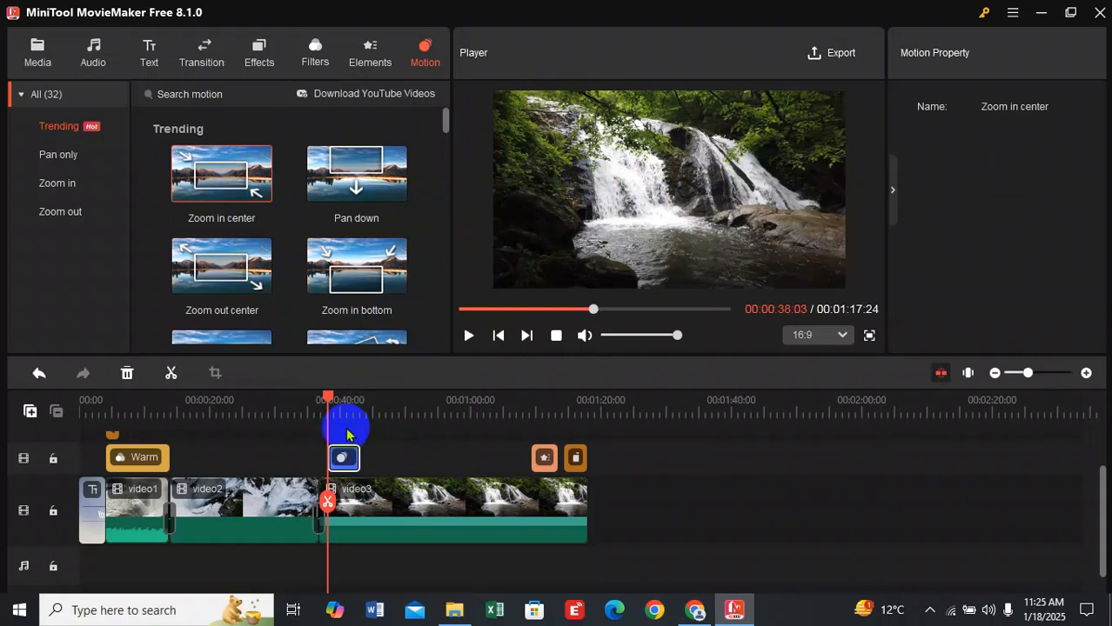
{"action": "left_click_drag", "start_coordinate": [357, 458], "coordinate": [527, 459]}
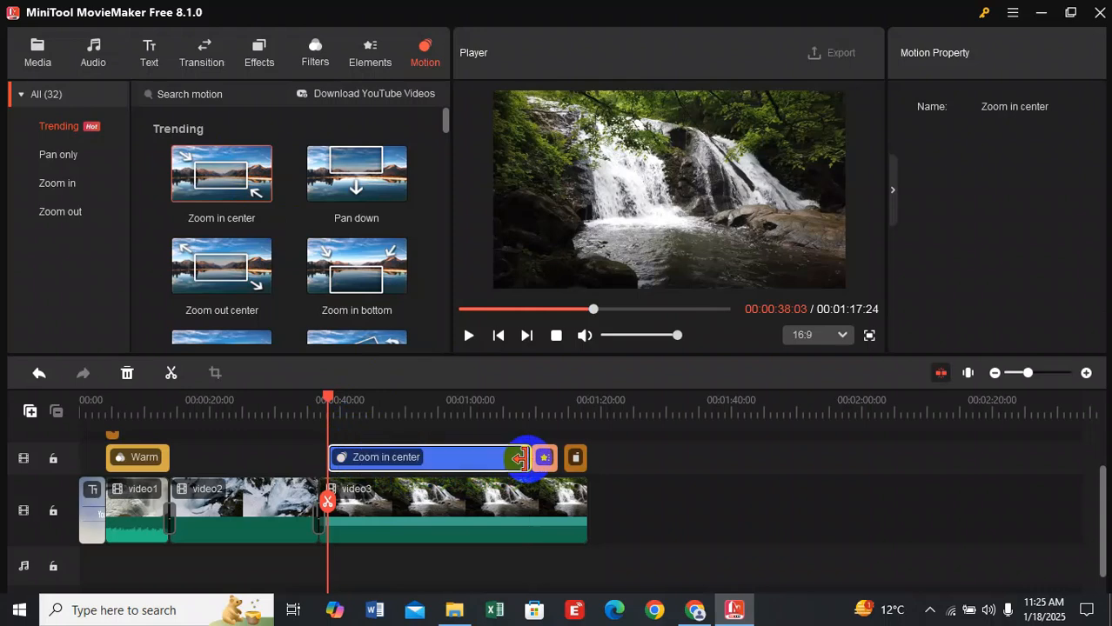
Play the video from just before video3 to check the Zoom in center motion.
{"action": "left_click", "coordinate": [311, 421]}
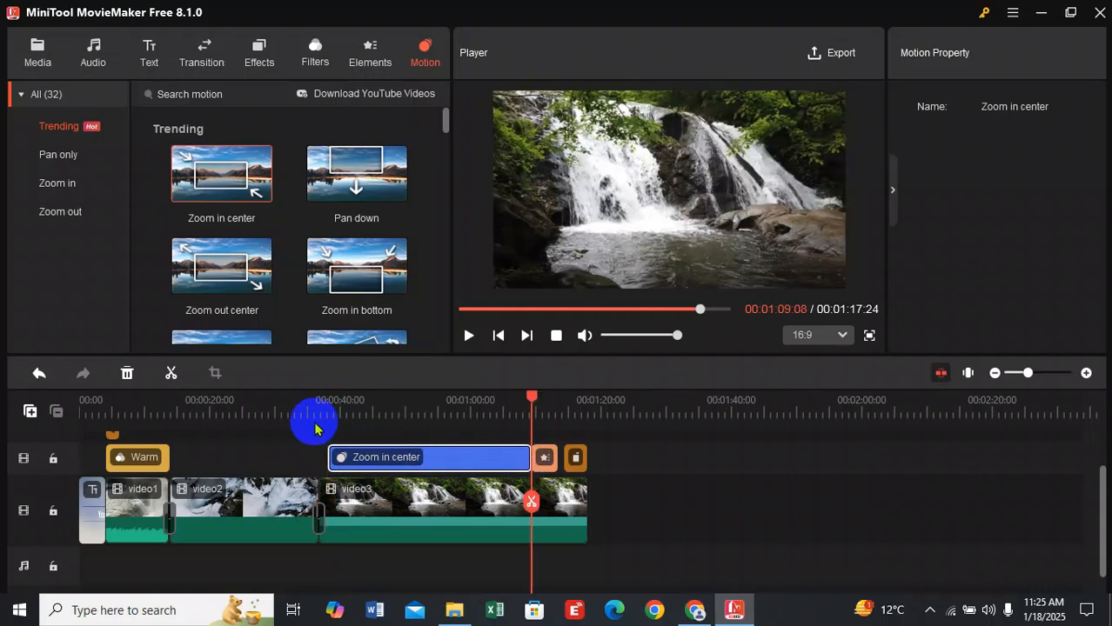
{"action": "key", "text": "space"}
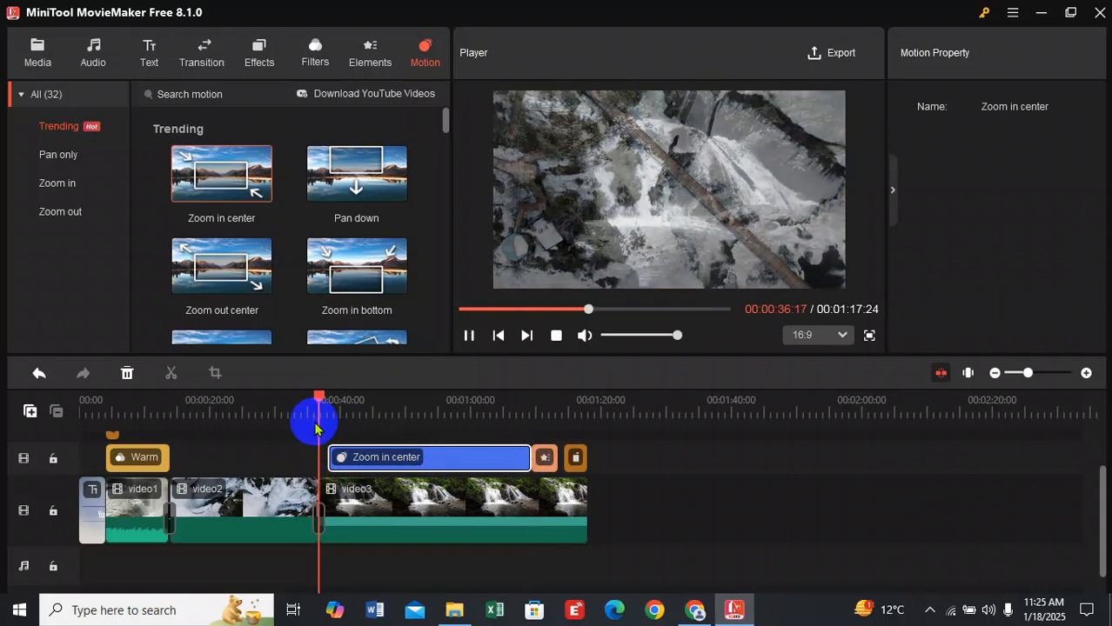
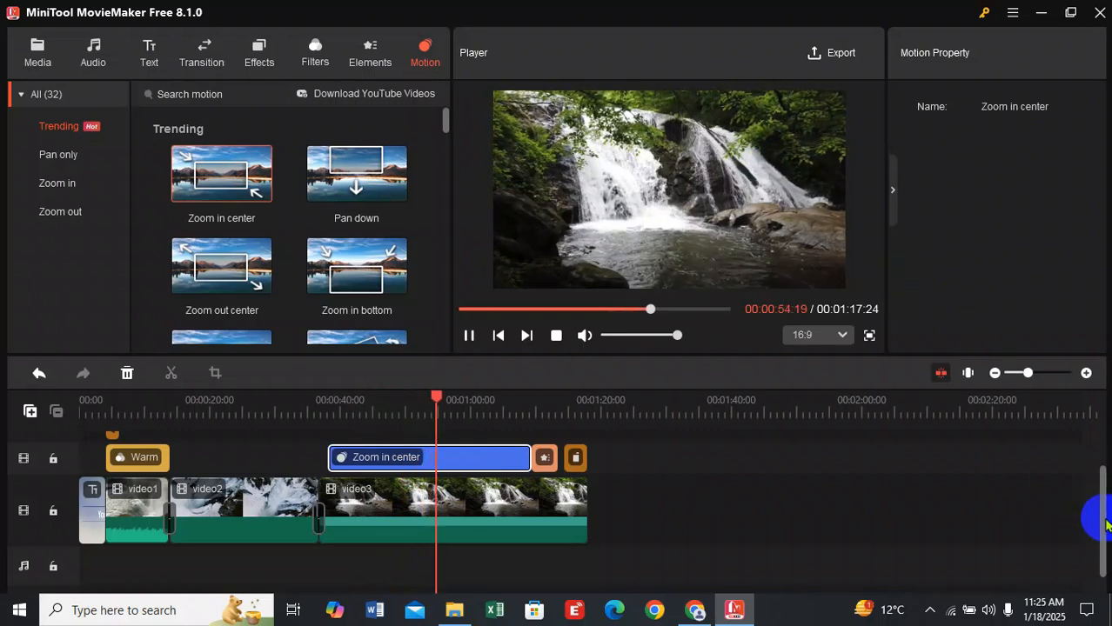
{"action": "left_click_drag", "start_coordinate": [1104, 484], "coordinate": [1103, 485]}
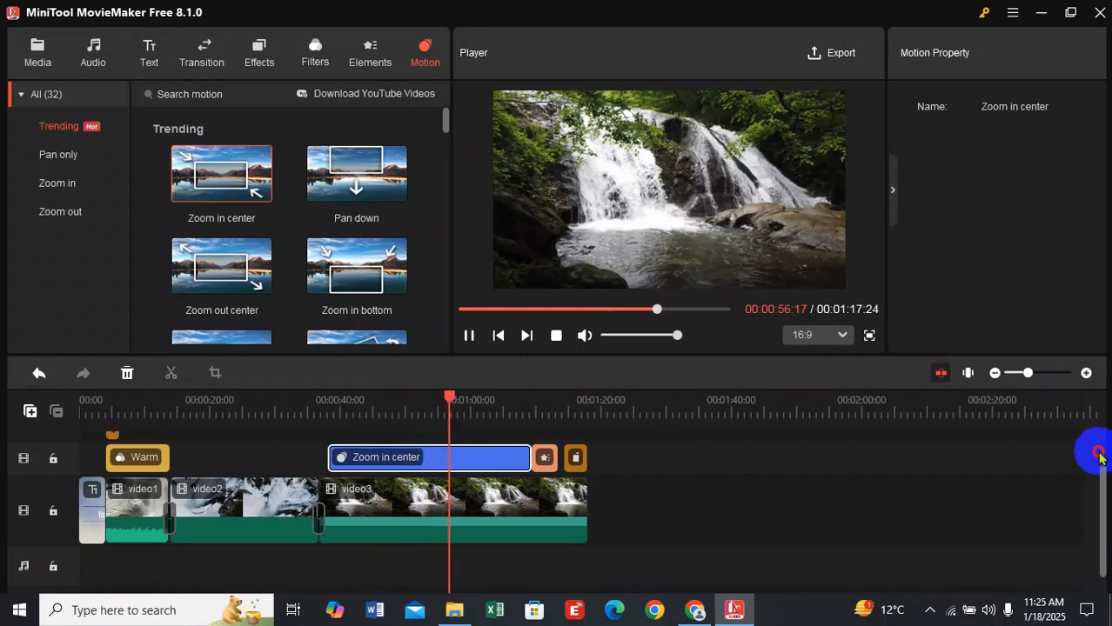
{"action": "left_click", "coordinate": [464, 335]}
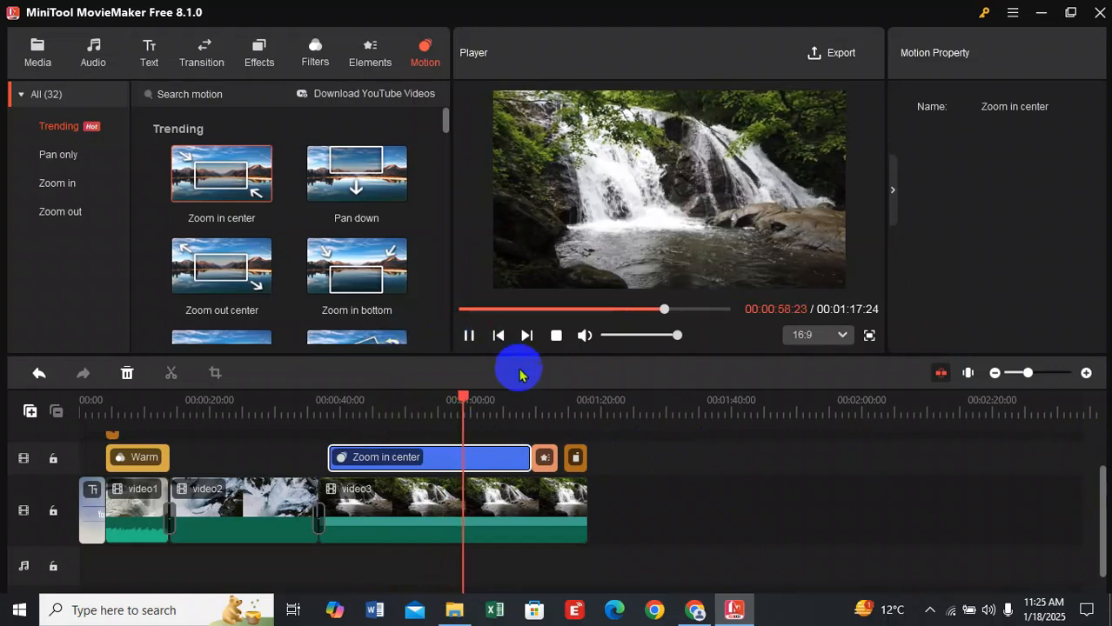
Move the Subscribe 1 element and the Black out effect to the track above the Zoom in center motion, keeping their times.
{"action": "left_click", "coordinate": [539, 467]}
{"action": "left_click", "coordinate": [527, 464]}
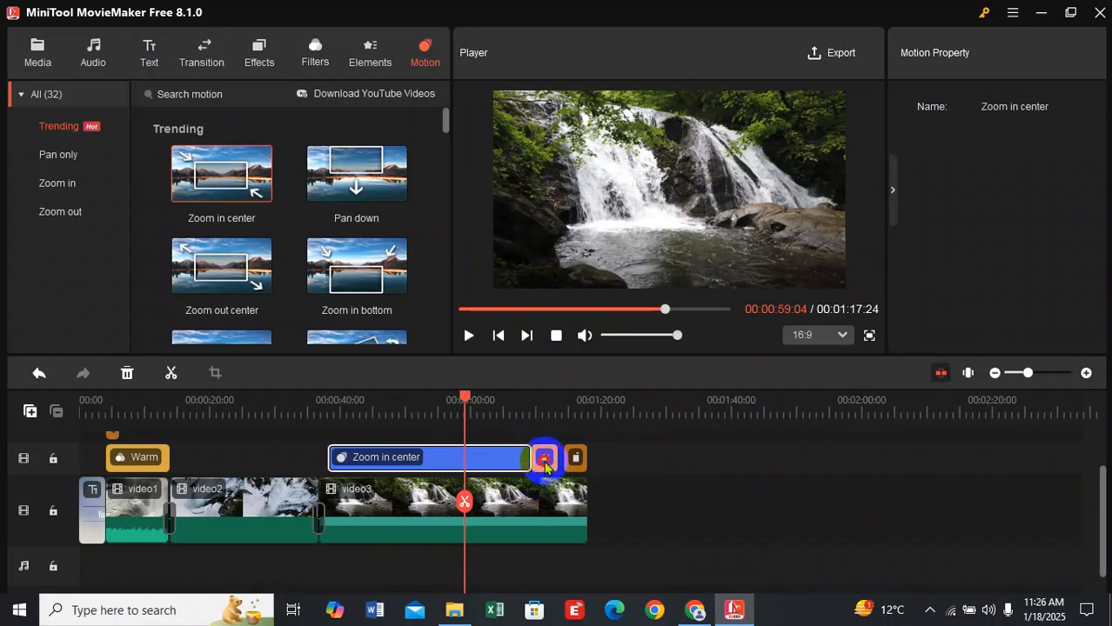
{"action": "left_click", "coordinate": [545, 463]}
{"action": "left_click_drag", "start_coordinate": [545, 442], "coordinate": [580, 434]}
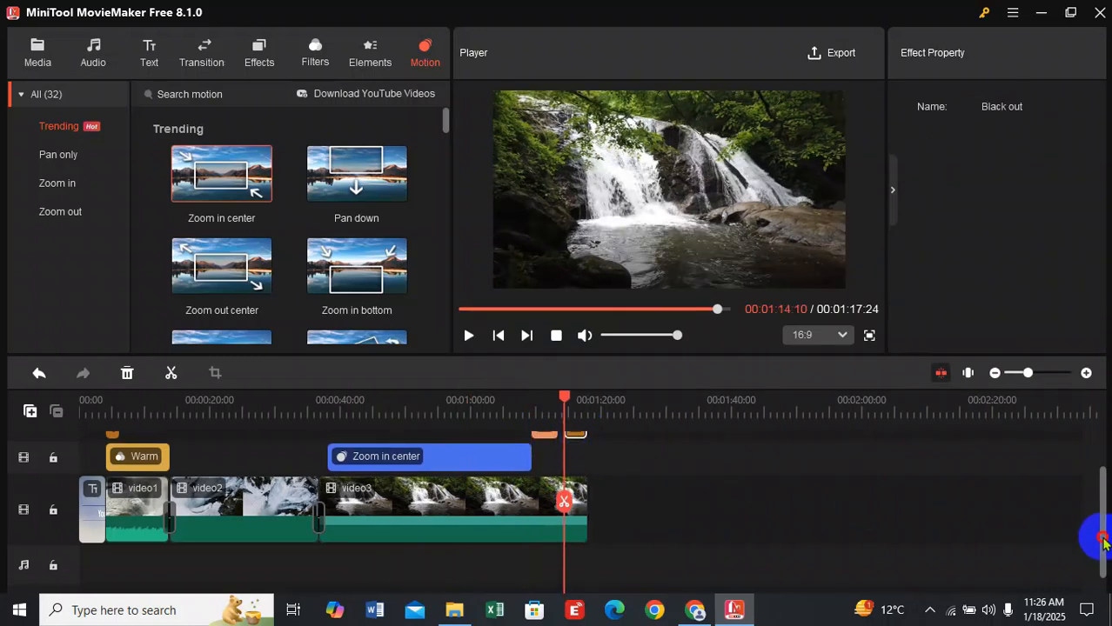
Extend the Zoom in center motion to about the end of video3, under the Subscribe 1 element and Black out effect.
{"action": "scroll", "coordinate": [1102, 534], "scroll_direction": "up", "scroll_amount": 2}
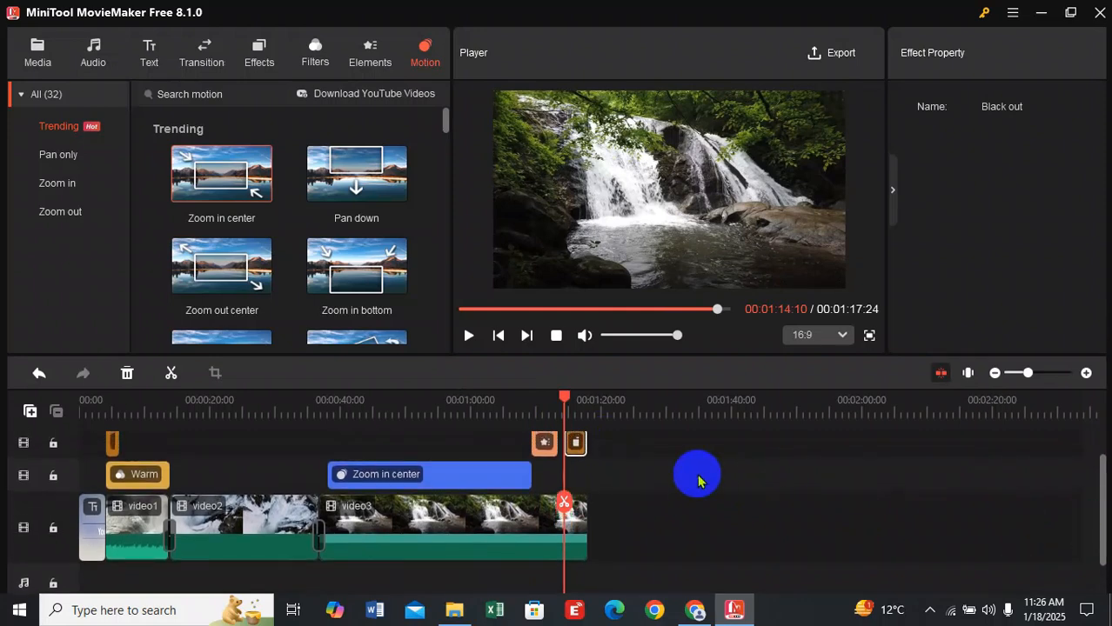
{"action": "left_click", "coordinate": [489, 475]}
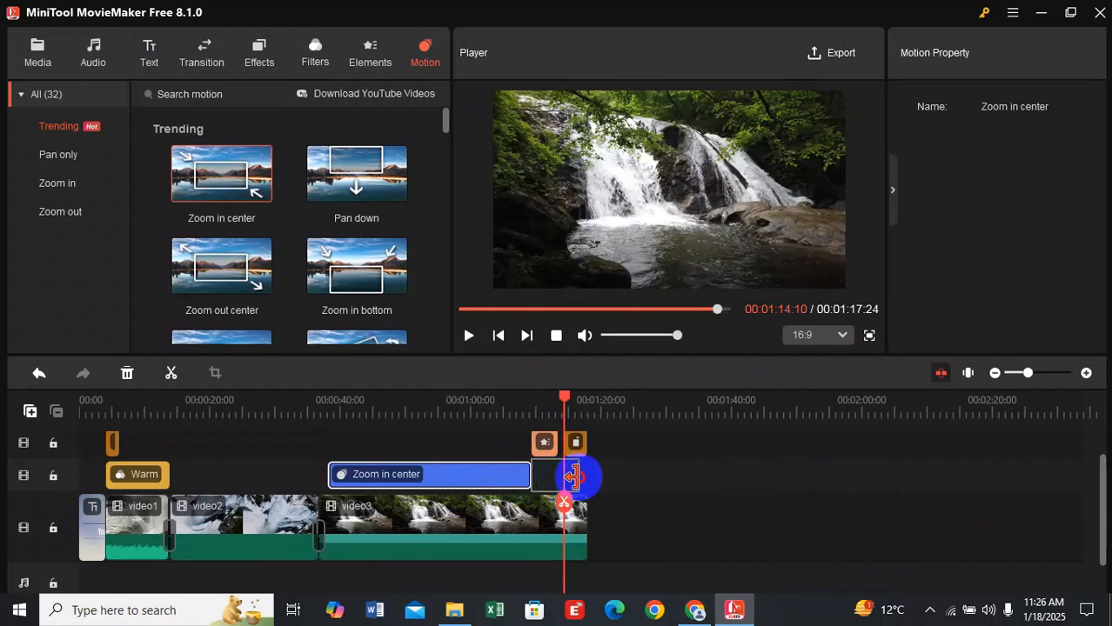
{"action": "left_click_drag", "start_coordinate": [580, 477], "coordinate": [585, 478]}
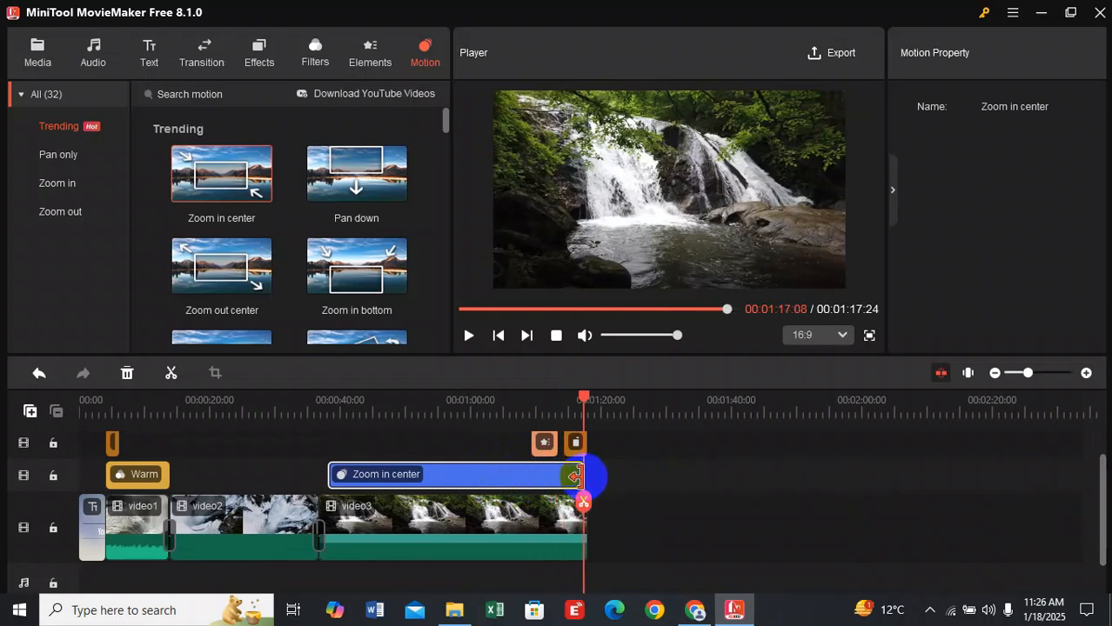
Play parts of video3 to check the extended Zoom in center motion, and return the playhead to the start of the timeline.
{"action": "left_click", "coordinate": [357, 428]}
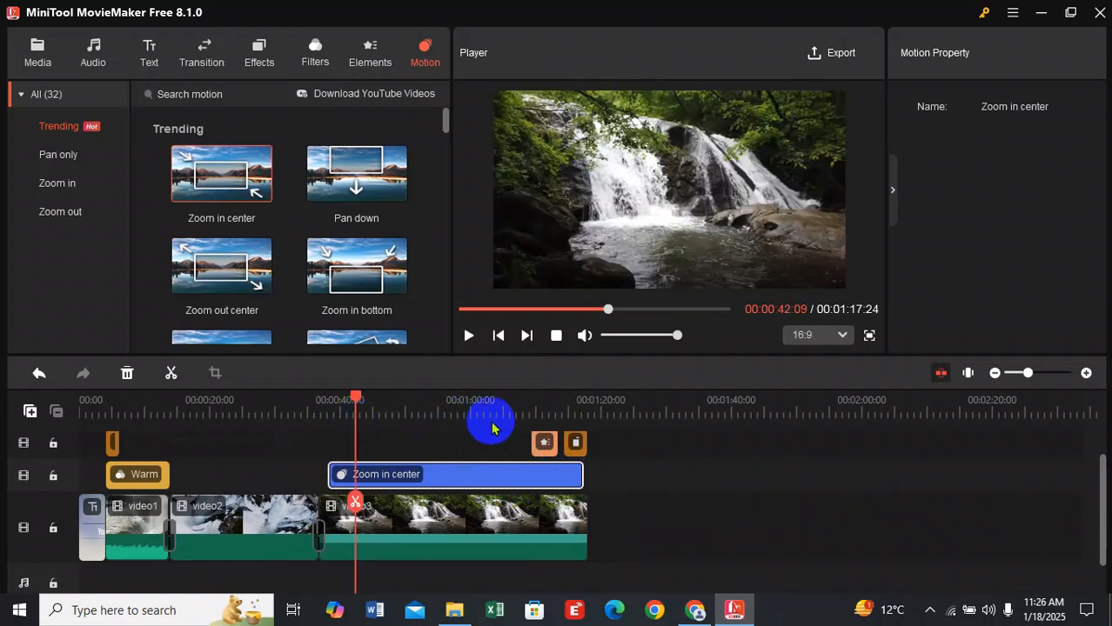
{"action": "left_click", "coordinate": [511, 424]}
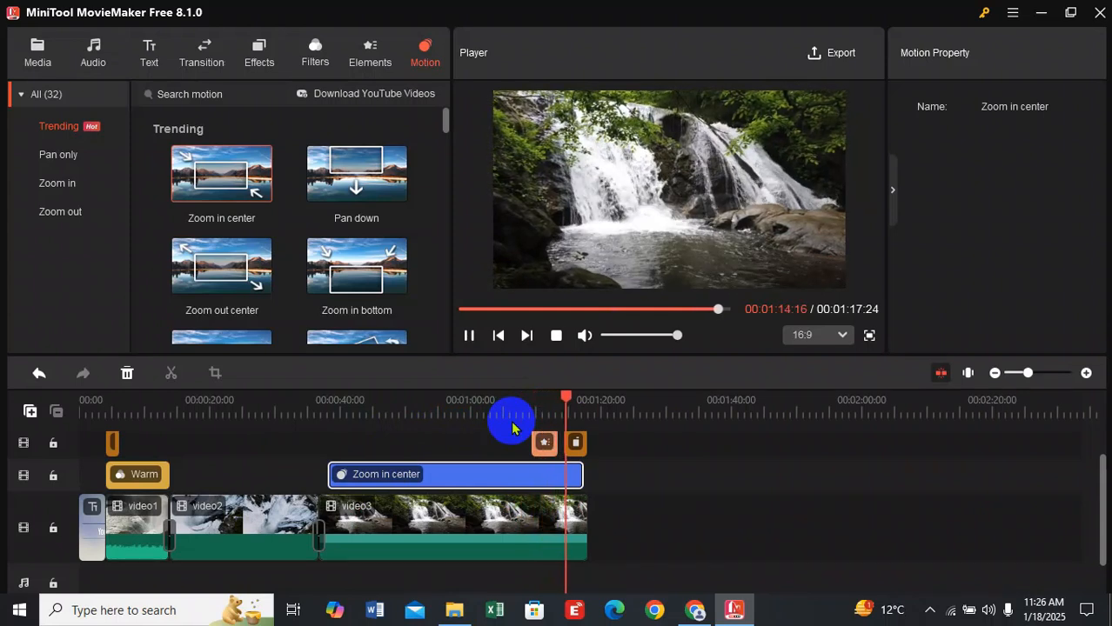
{"action": "key", "text": "space"}
{"action": "left_click_drag", "start_coordinate": [573, 402], "coordinate": [3, 471]}
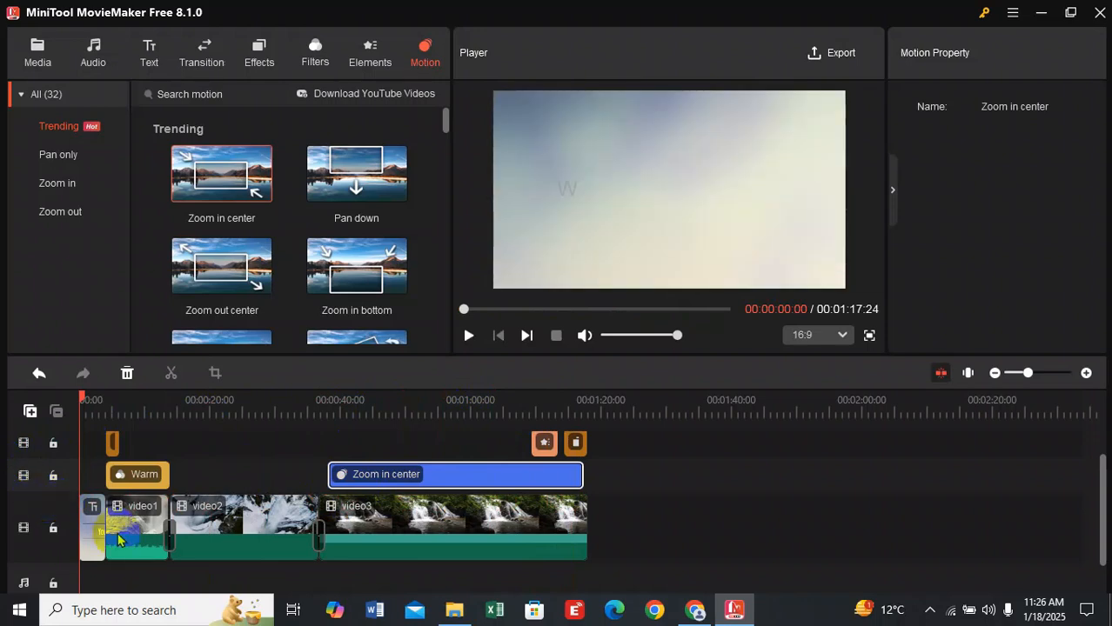
Speed up video3 with the Fast 2X speed option.
{"action": "left_click", "coordinate": [119, 541]}
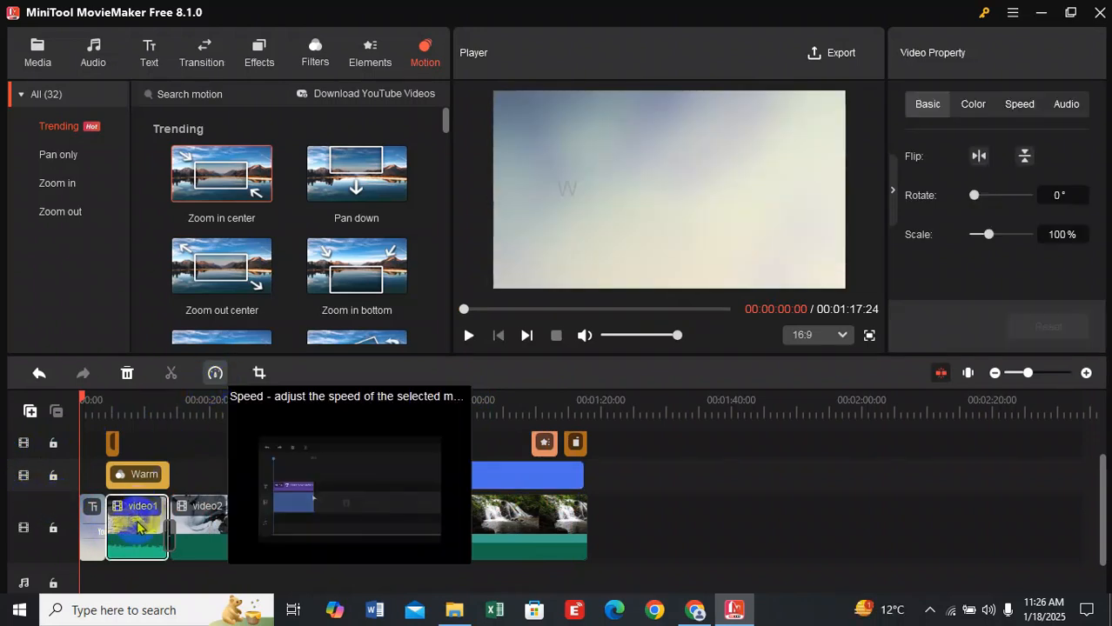
{"action": "left_click", "coordinate": [466, 531]}
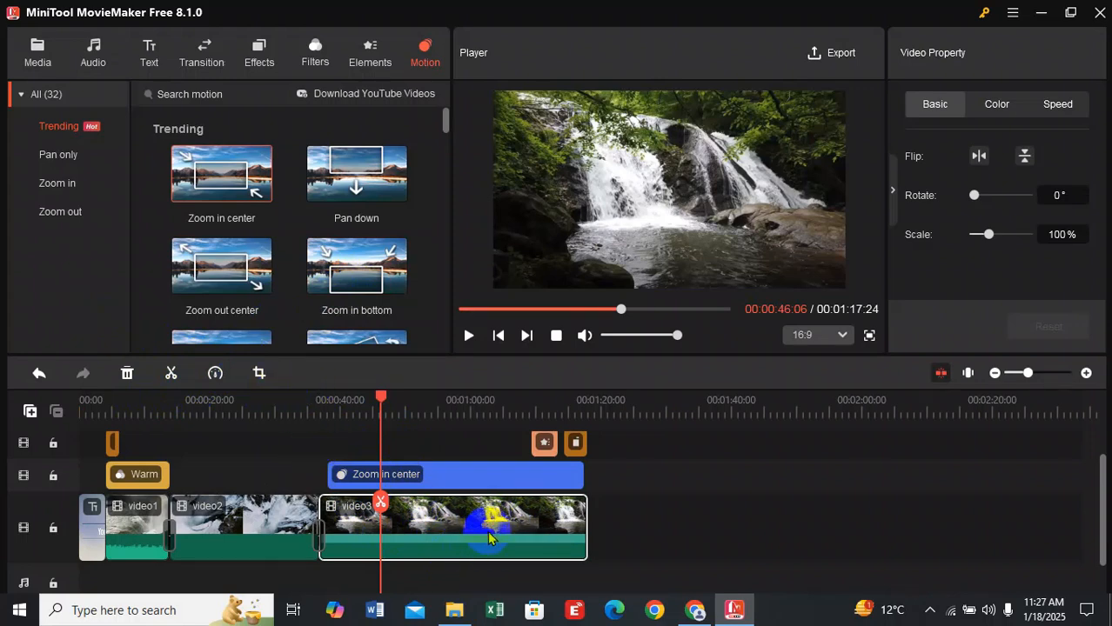
{"action": "left_click", "coordinate": [217, 374]}
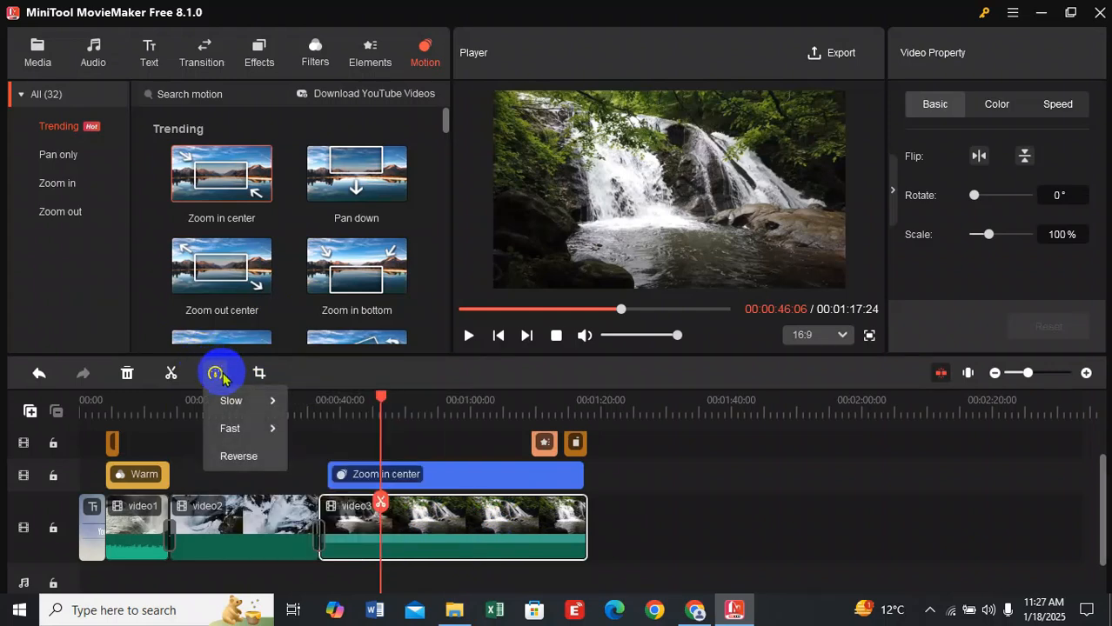
{"action": "mouse_move", "coordinate": [246, 410]}
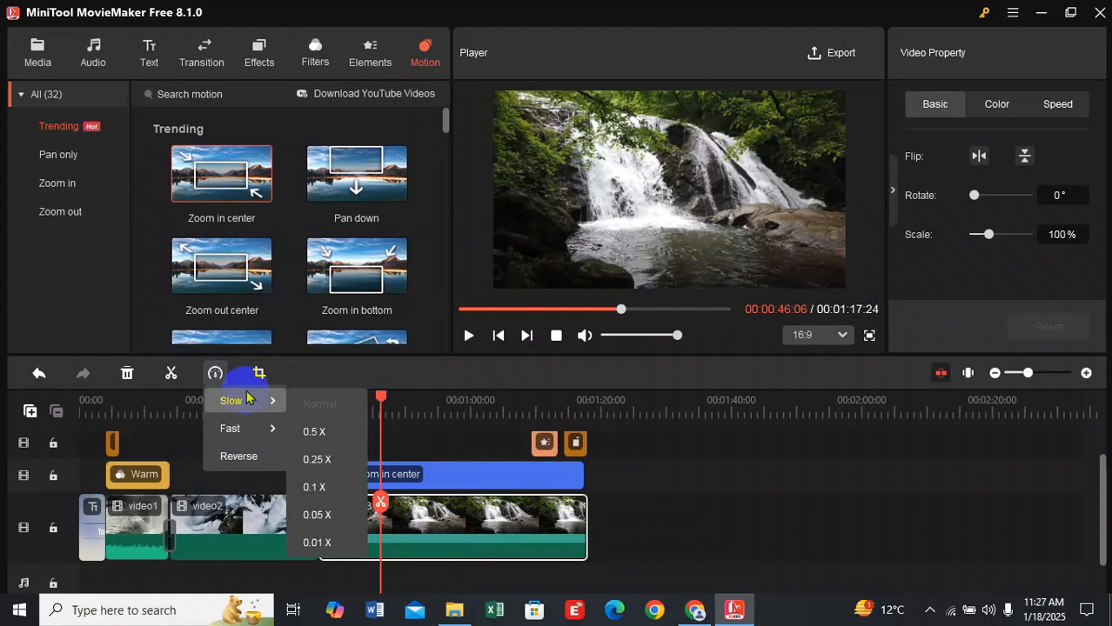
{"action": "mouse_move", "coordinate": [269, 432]}
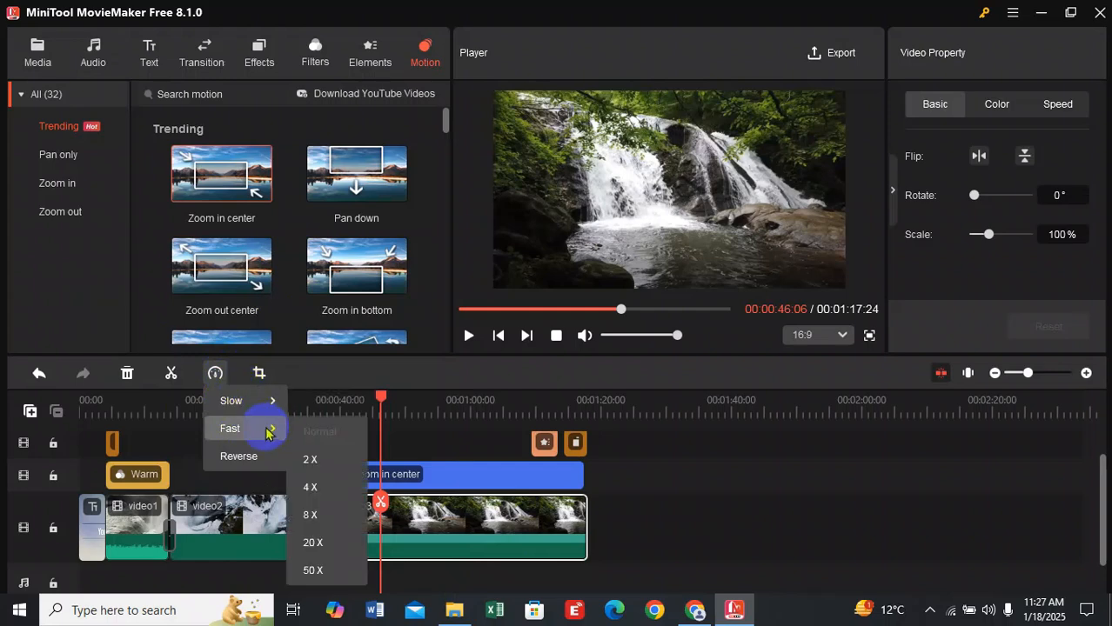
{"action": "left_click", "coordinate": [312, 461]}
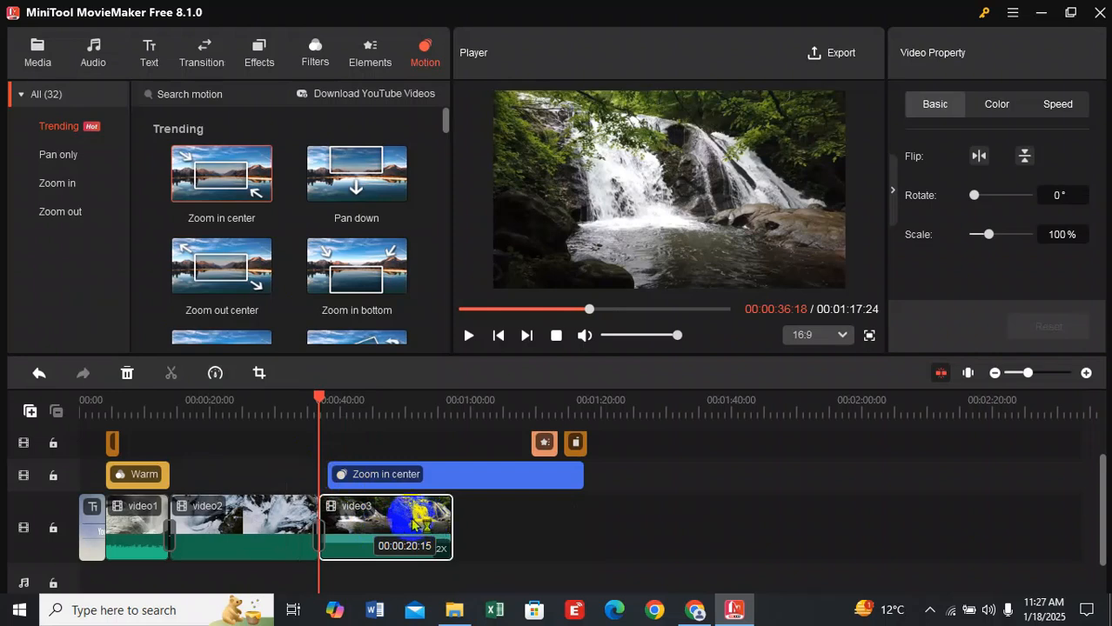
Shorten the Zoom in center motion so that it ends together with the sped-up video3 at 00:00:57:07.
{"action": "left_click", "coordinate": [473, 481]}
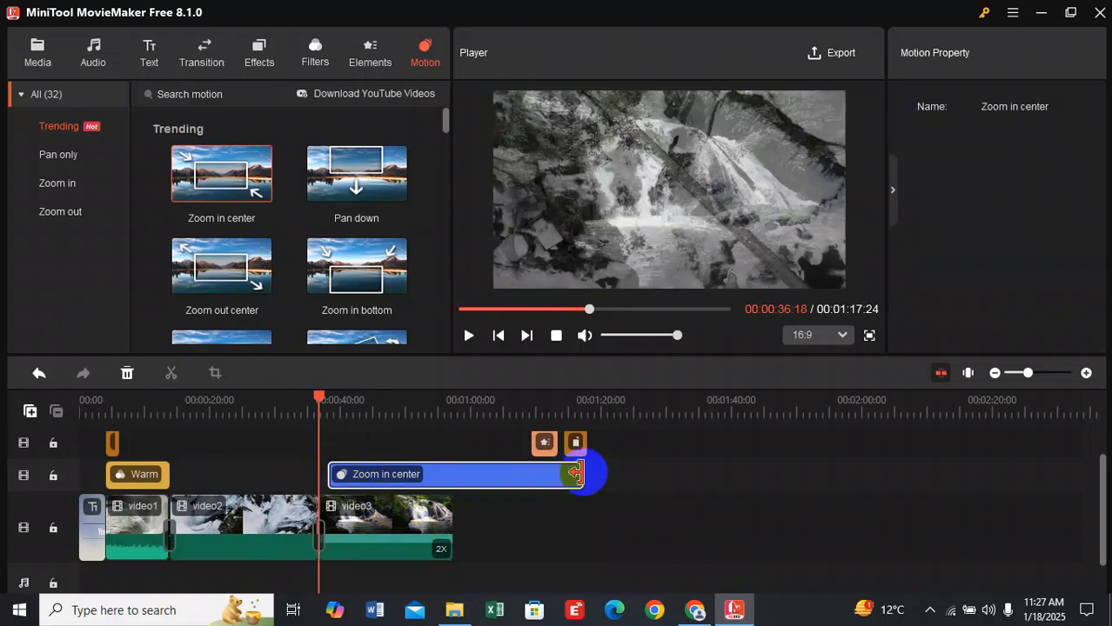
{"action": "left_click_drag", "start_coordinate": [574, 472], "coordinate": [431, 468]}
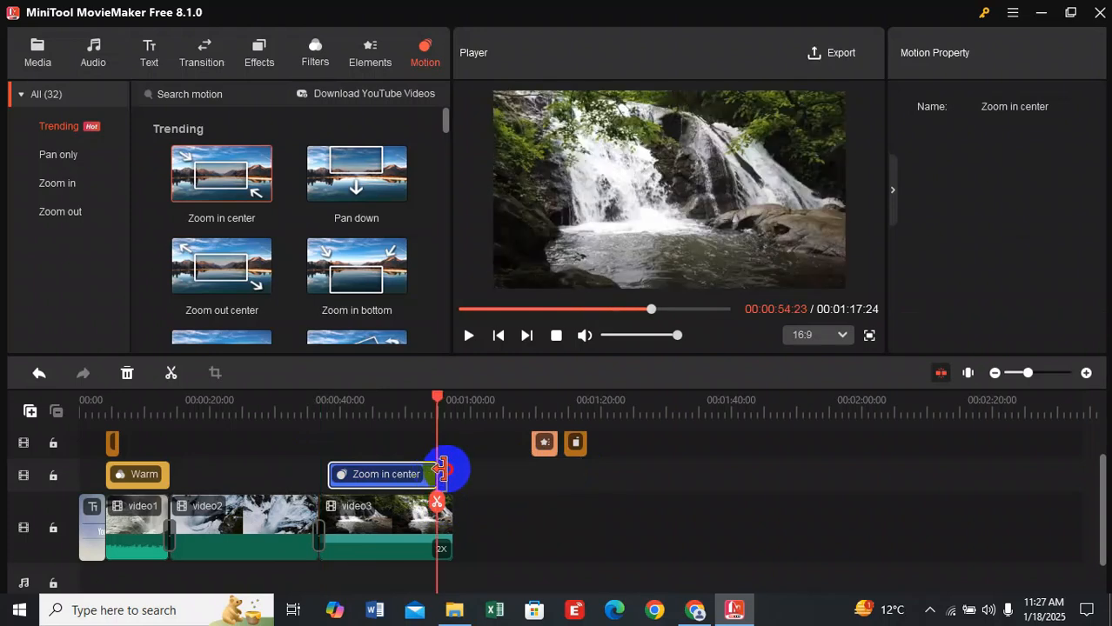
{"action": "left_click_drag", "start_coordinate": [443, 469], "coordinate": [452, 470]}
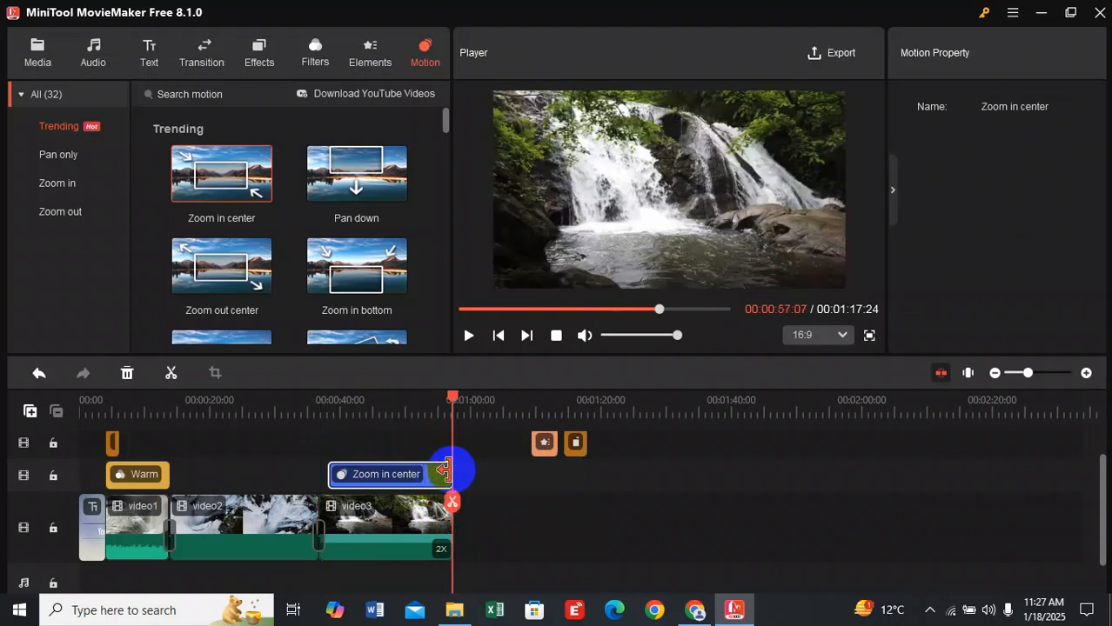
Move the Subscribe 1 element to 00:00:49:18 and the Black out effect right after it at 00:00:53:19, and play the ending.
{"action": "left_click", "coordinate": [544, 444]}
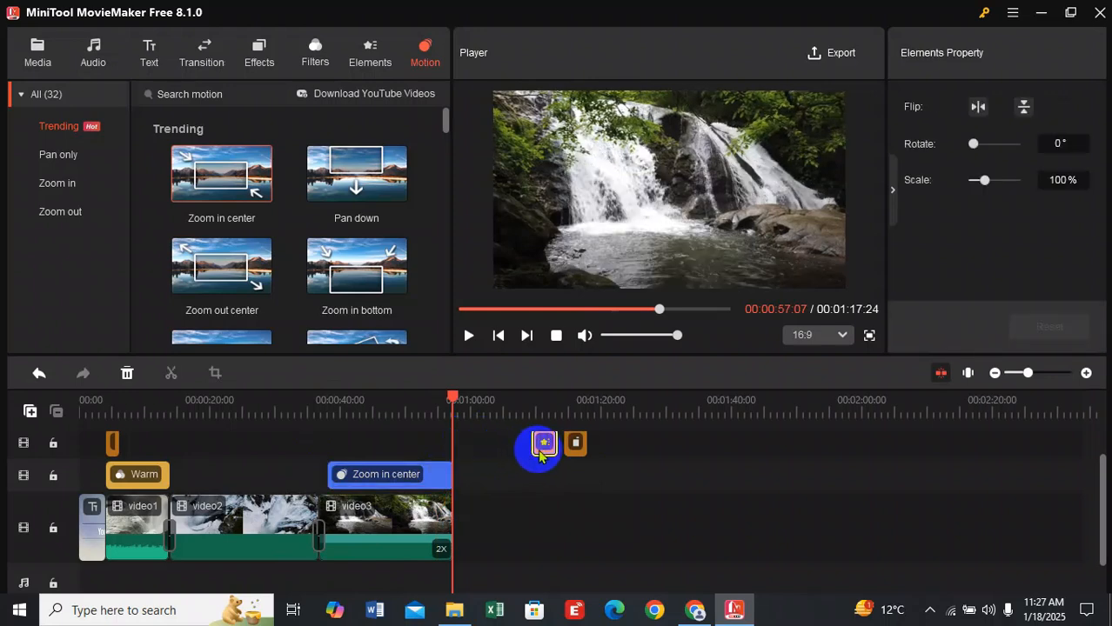
{"action": "left_click_drag", "start_coordinate": [541, 453], "coordinate": [414, 448]}
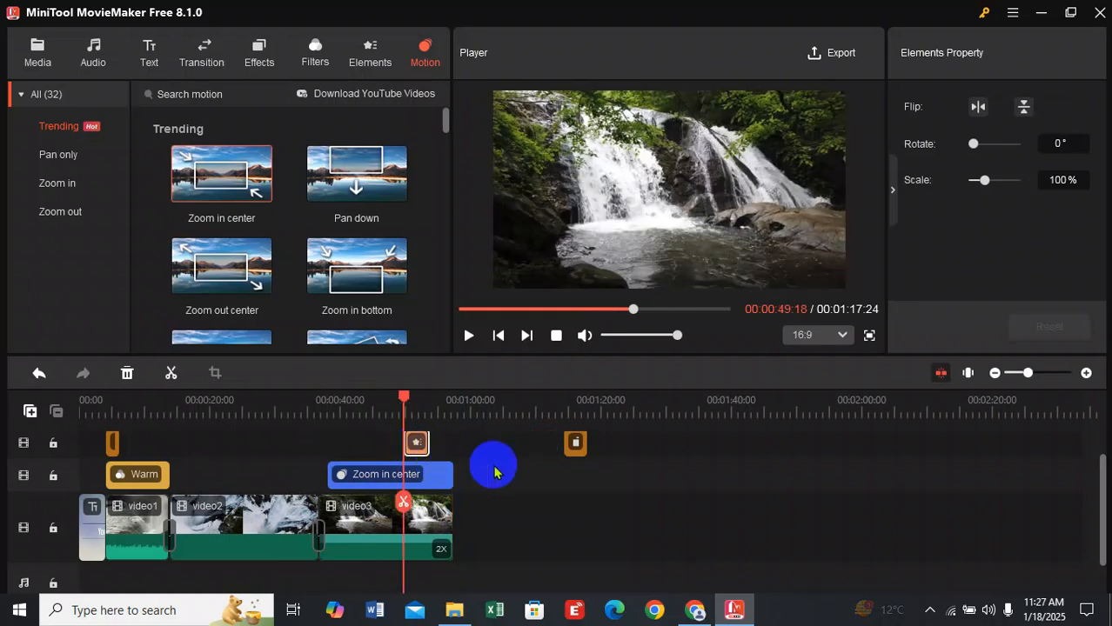
{"action": "left_click_drag", "start_coordinate": [551, 453], "coordinate": [455, 459]}
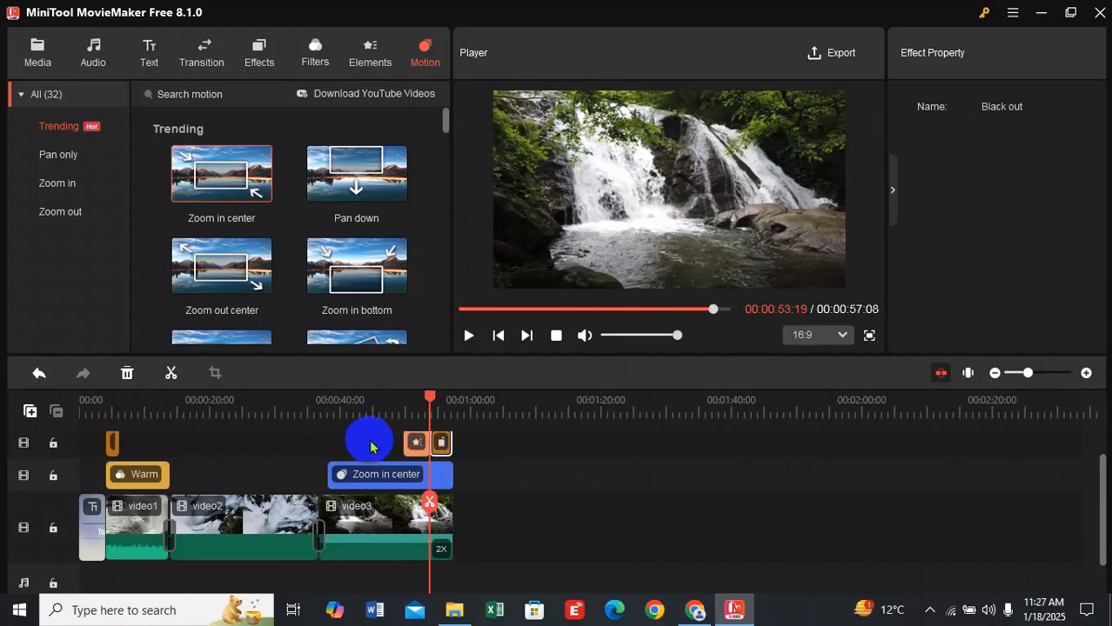
{"action": "left_click", "coordinate": [390, 407]}
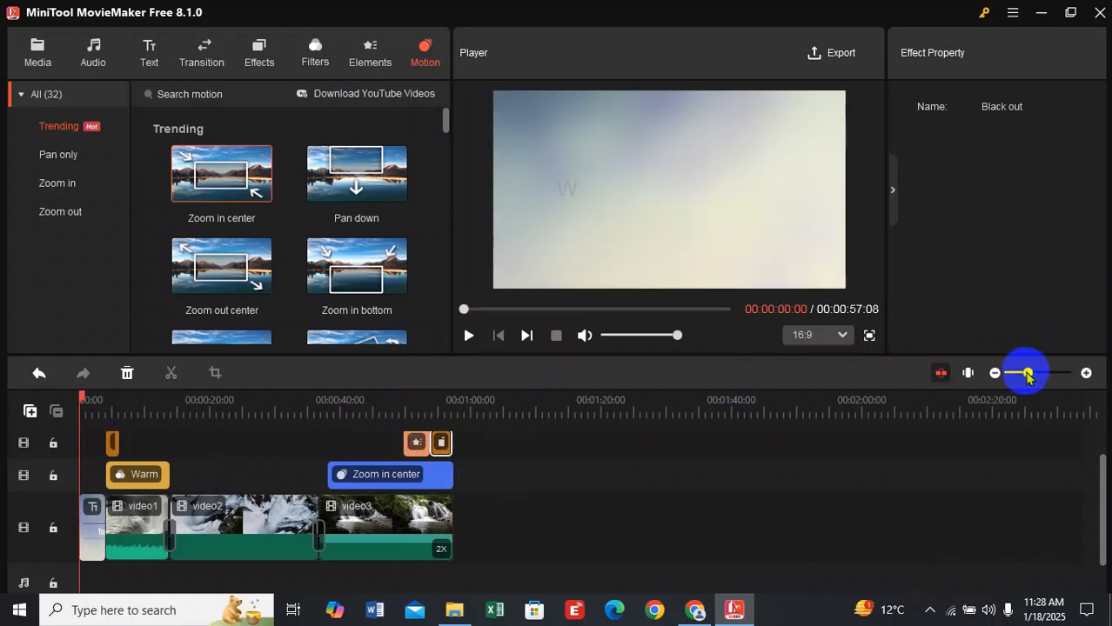
Select video1, check its editing options and look over the Trending tracks in the built-in music library.
{"action": "mouse_move", "coordinate": [1028, 375]}
{"action": "left_mouse_down"}
{"action": "mouse_move", "coordinate": [1071, 374]}
{"action": "mouse_move", "coordinate": [1037, 374]}
{"action": "left_mouse_up"}
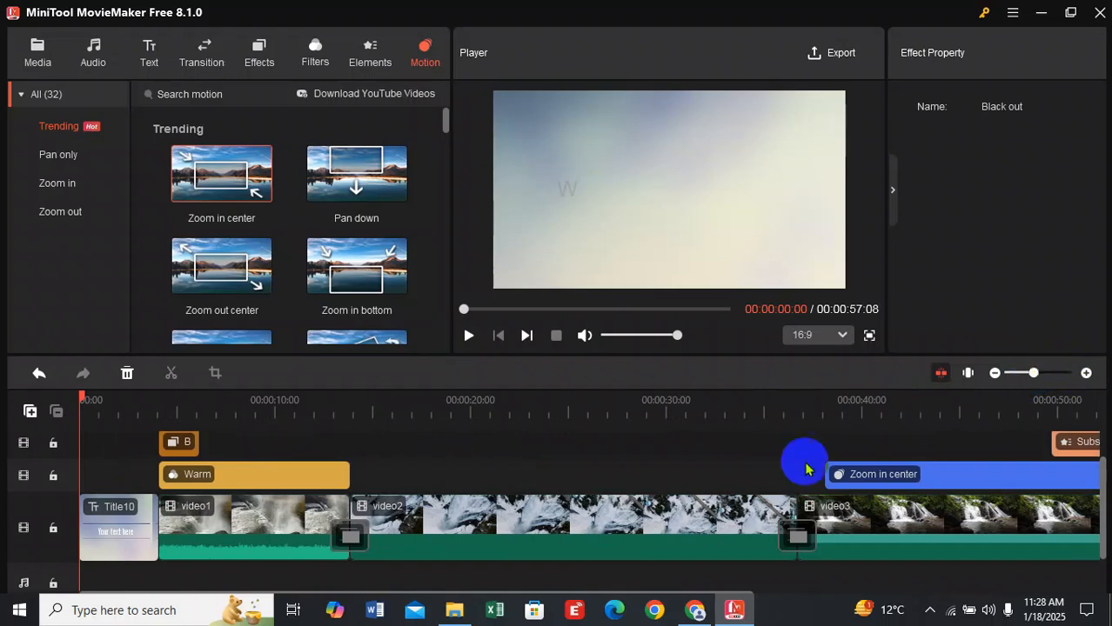
{"action": "left_click", "coordinate": [203, 546]}
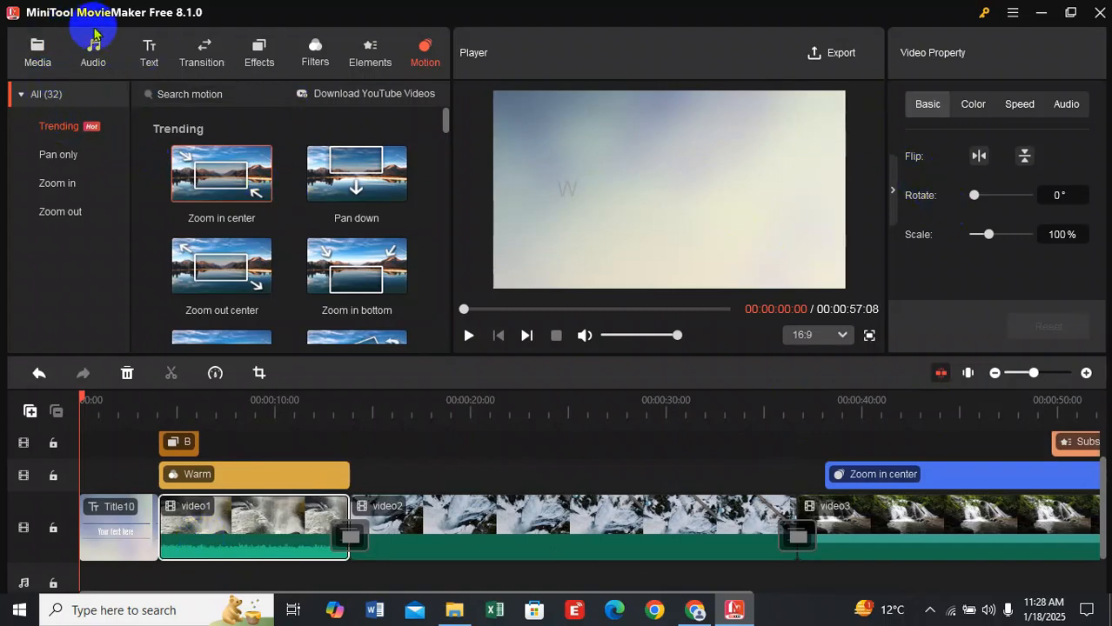
{"action": "left_click", "coordinate": [91, 55]}
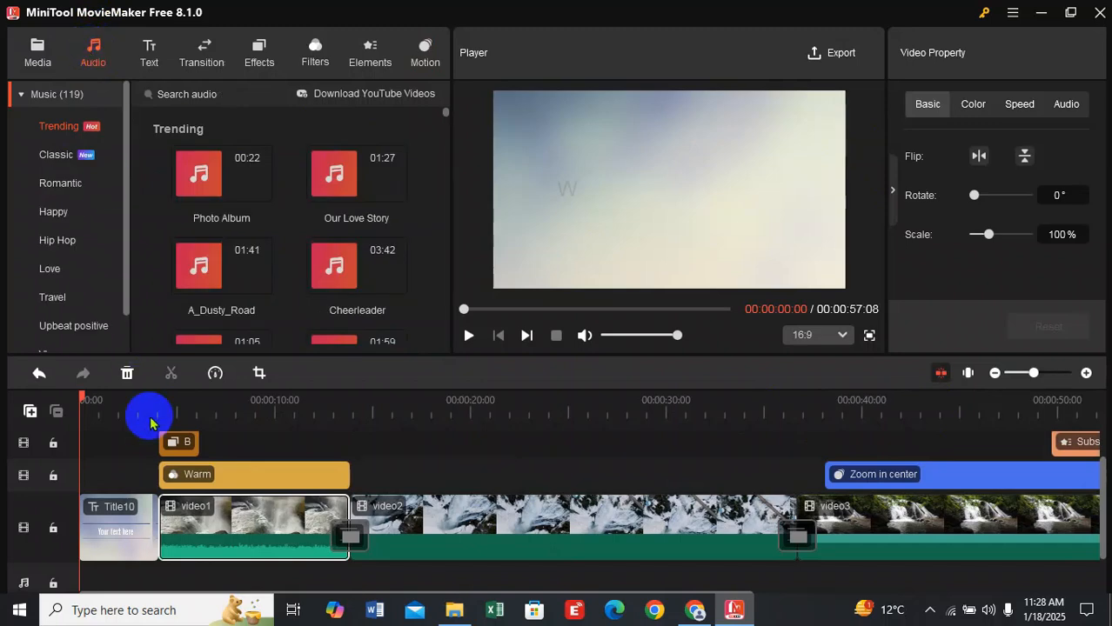
{"action": "right_click", "coordinate": [183, 515]}
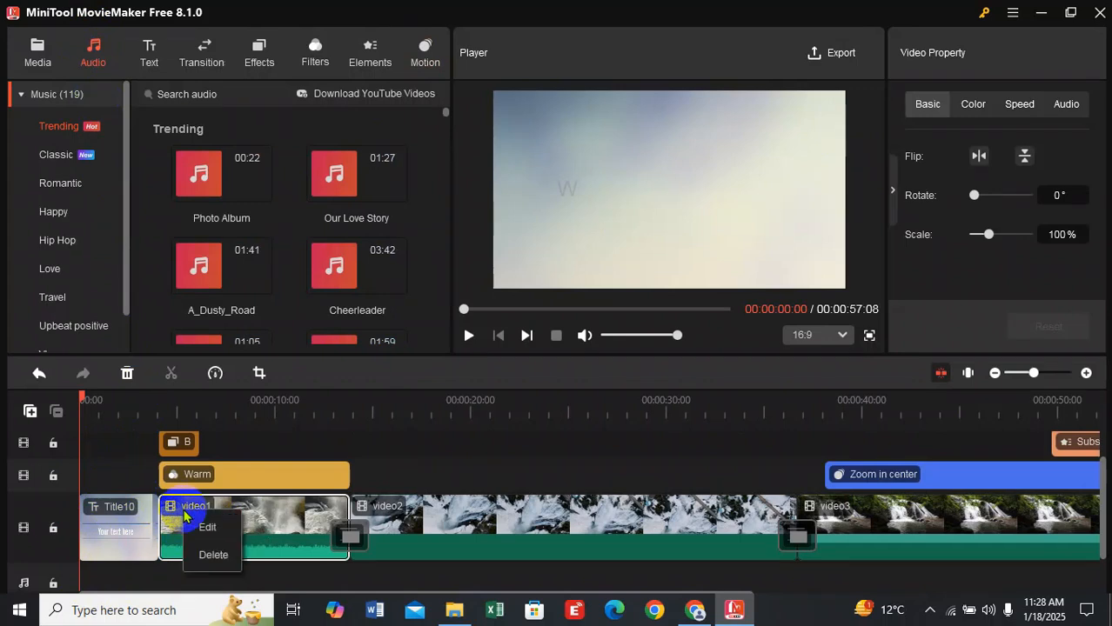
{"action": "left_click", "coordinate": [207, 529]}
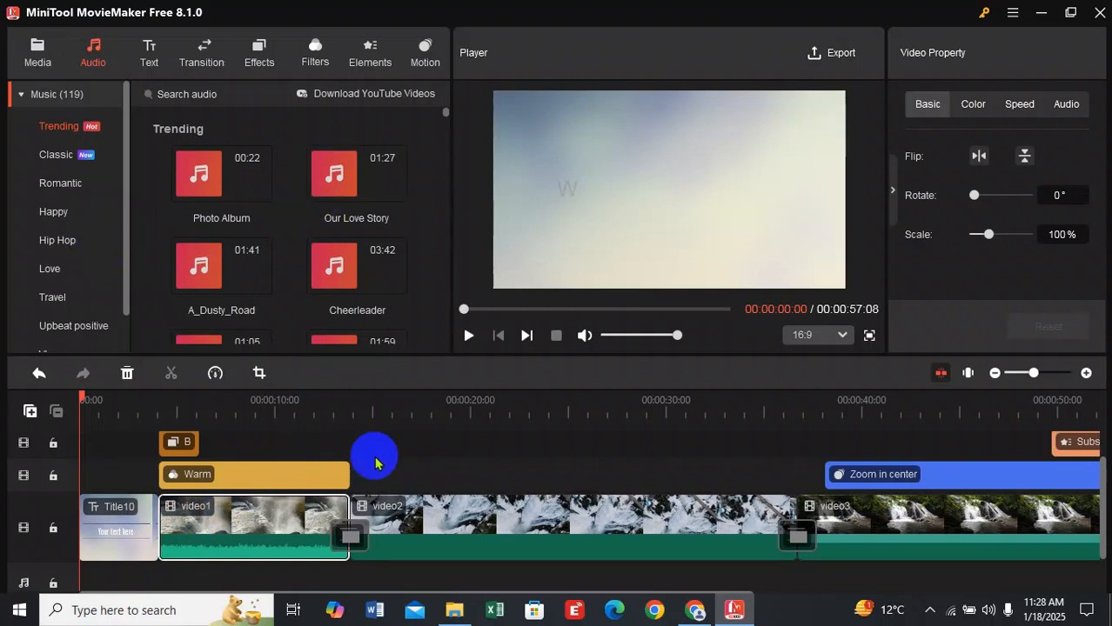
{"action": "mouse_move", "coordinate": [244, 169]}
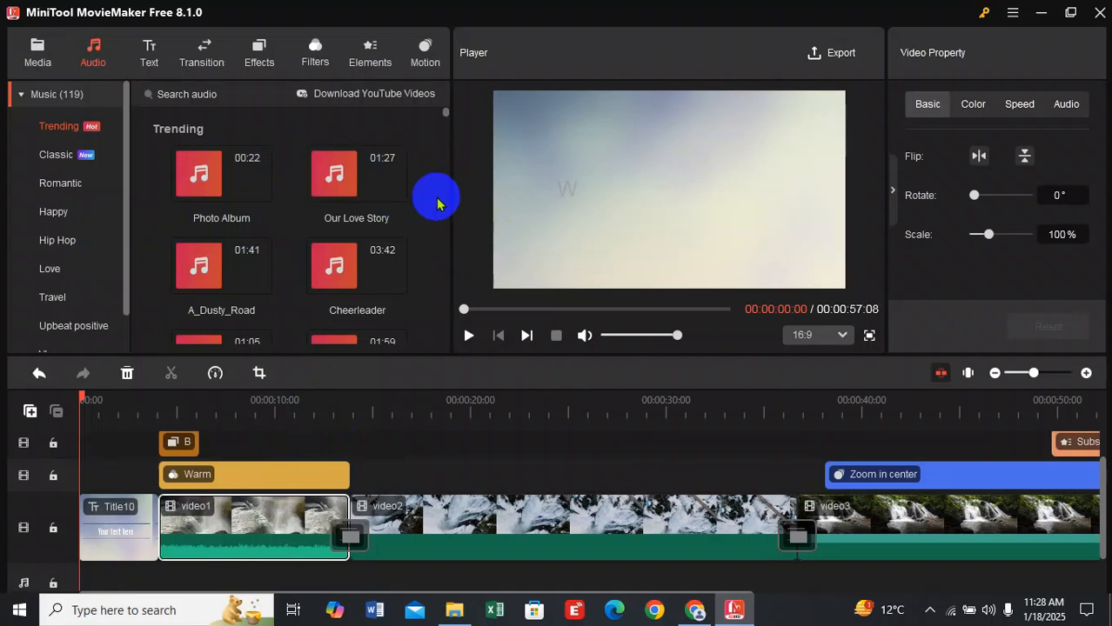
{"action": "mouse_move", "coordinate": [269, 225]}
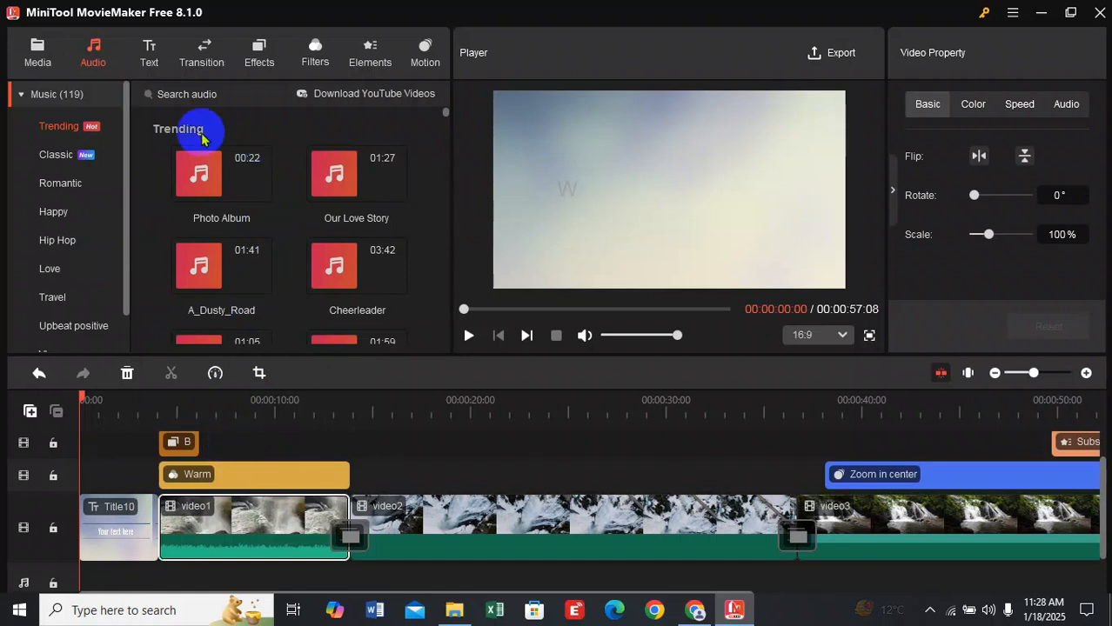
Import the Trickle of Water MP3 from the Downloads folder and add it to the audio track from the start of the timeline.
{"action": "left_click", "coordinate": [35, 56]}
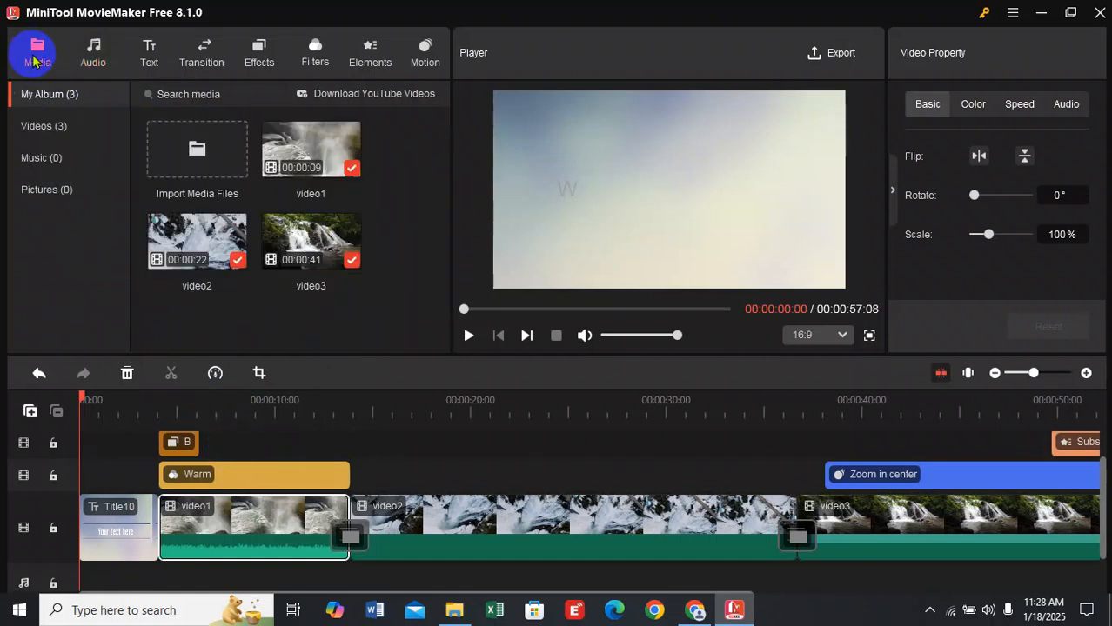
{"action": "left_click", "coordinate": [184, 168]}
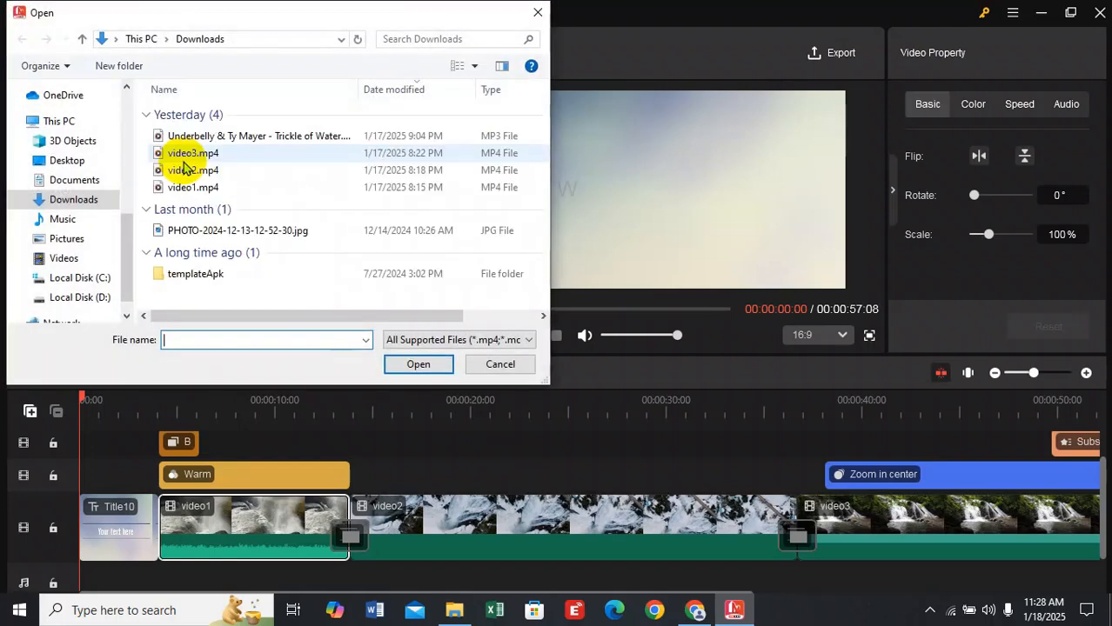
{"action": "left_click", "coordinate": [244, 137]}
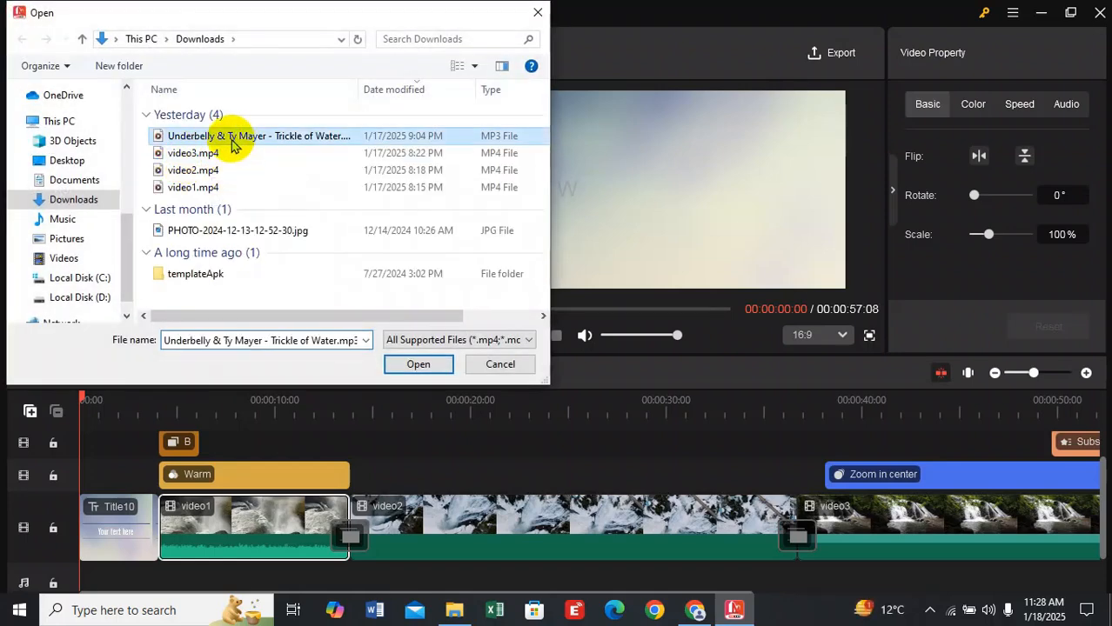
{"action": "left_click_drag", "start_coordinate": [360, 91], "coordinate": [513, 117]}
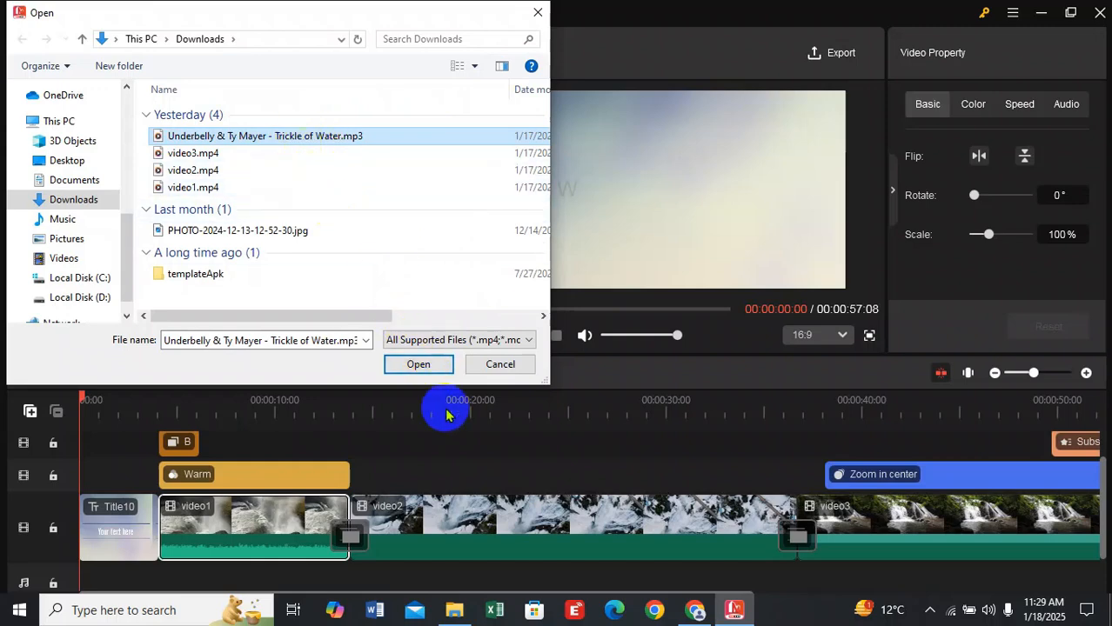
{"action": "left_click", "coordinate": [420, 369]}
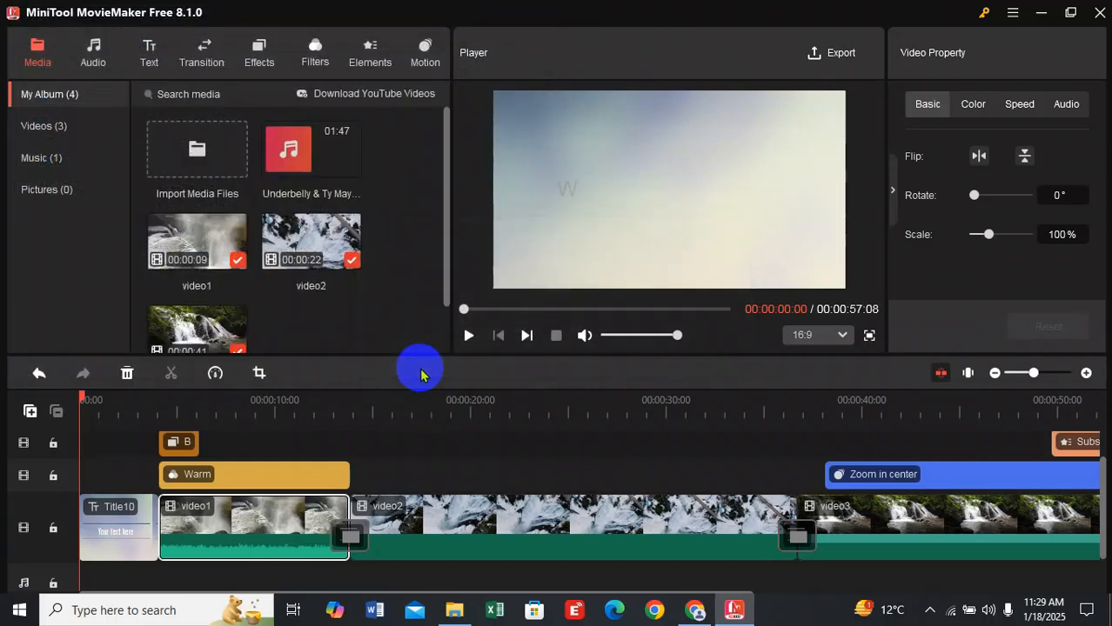
{"action": "left_click", "coordinate": [353, 170]}
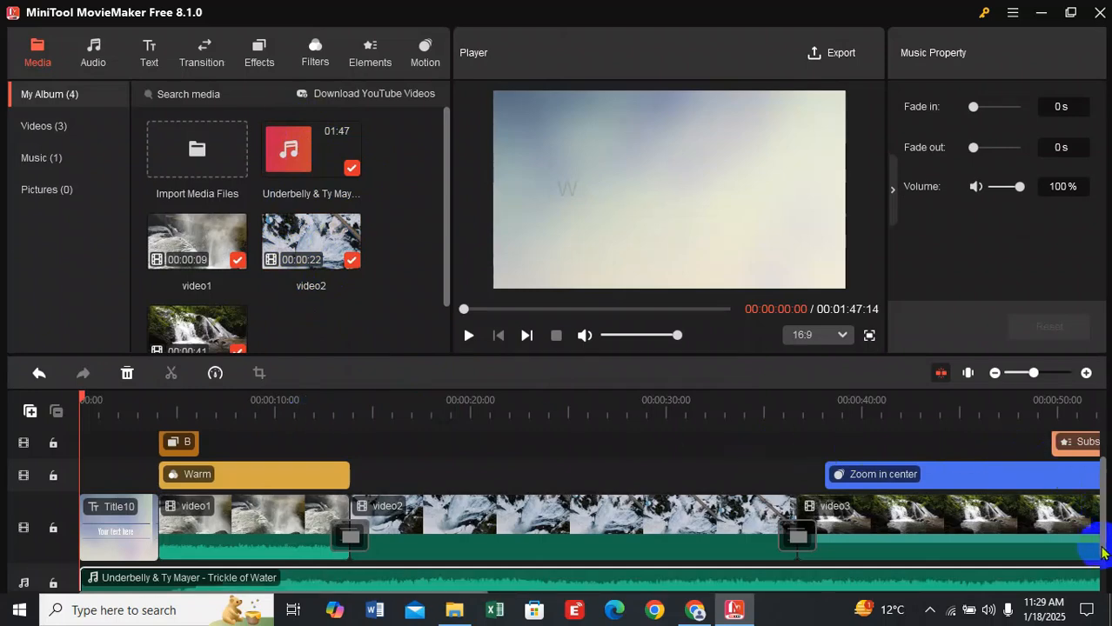
{"action": "scroll", "coordinate": [1103, 550], "scroll_direction": "down", "scroll_amount": 1}
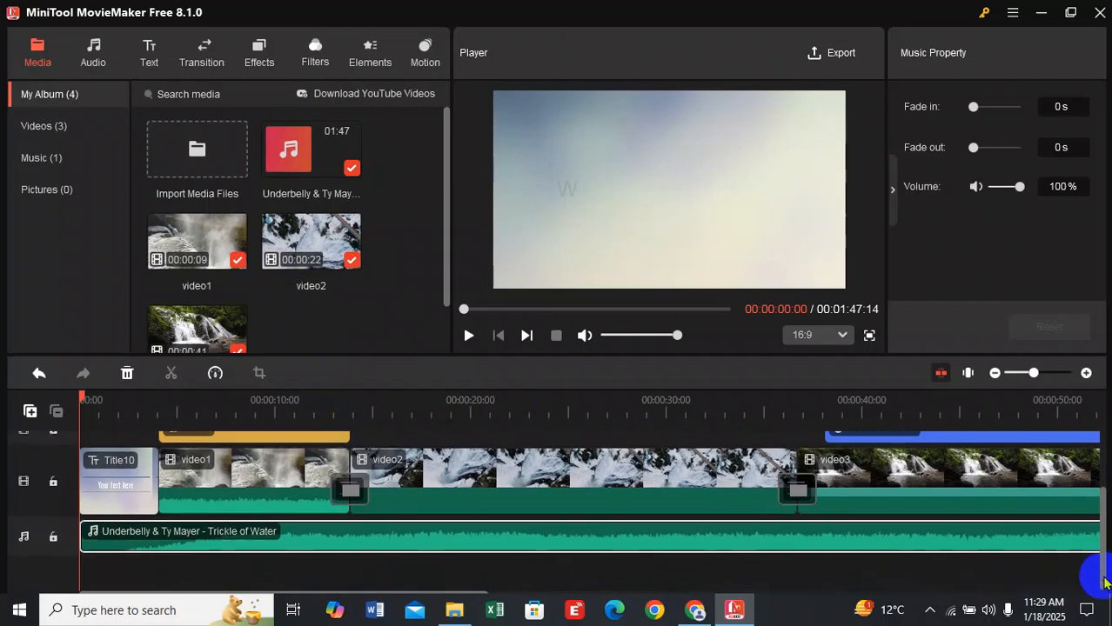
Move the Trickle of Water music so it starts with video2 at 00:00:13:21, and play the project from the beginning.
{"action": "left_click", "coordinate": [206, 489]}
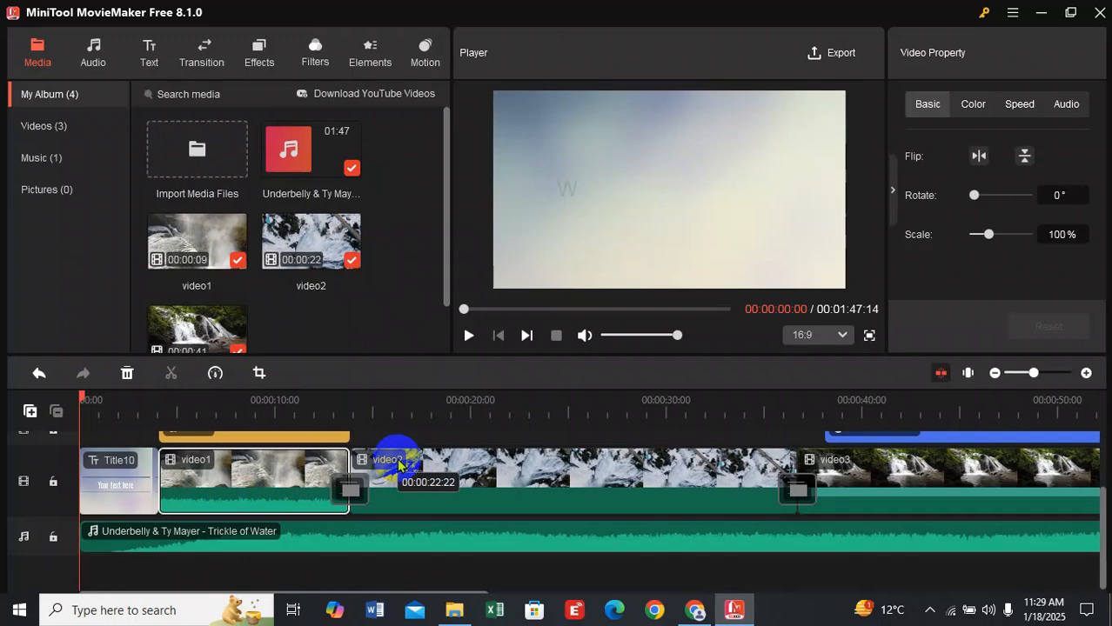
{"action": "left_click_drag", "start_coordinate": [340, 544], "coordinate": [619, 525]}
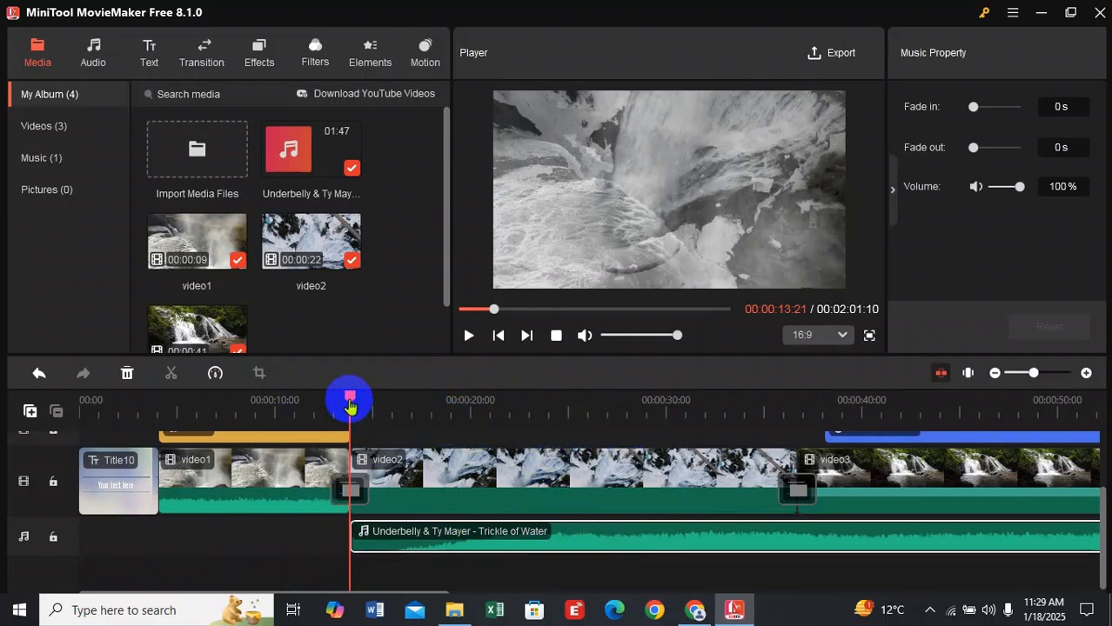
{"action": "left_click_drag", "start_coordinate": [349, 402], "coordinate": [20, 417]}
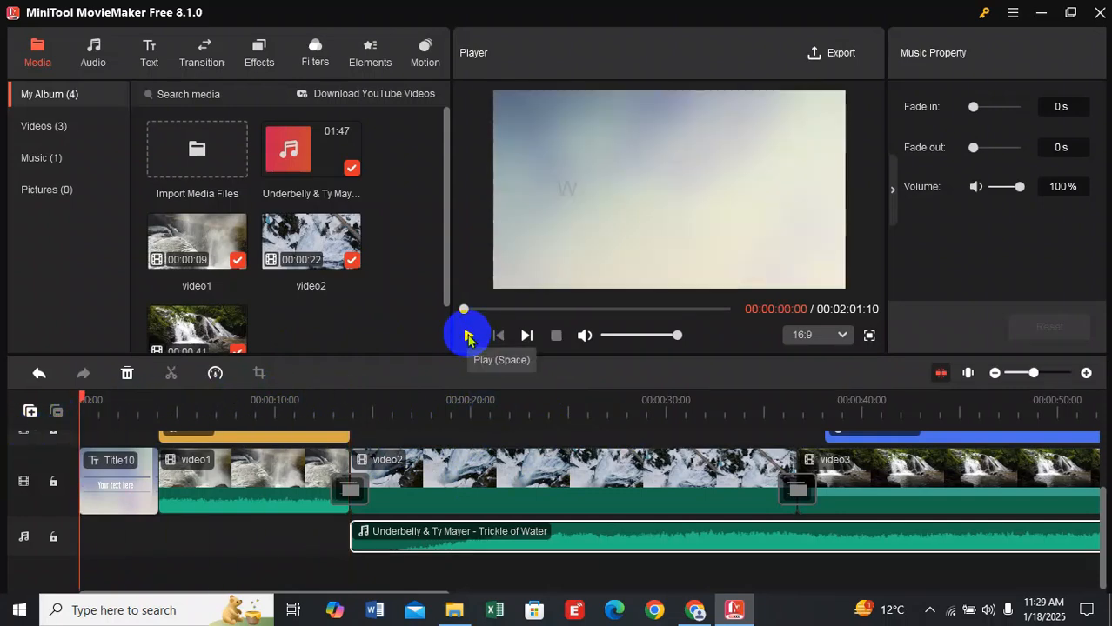
{"action": "left_click", "coordinate": [468, 338]}
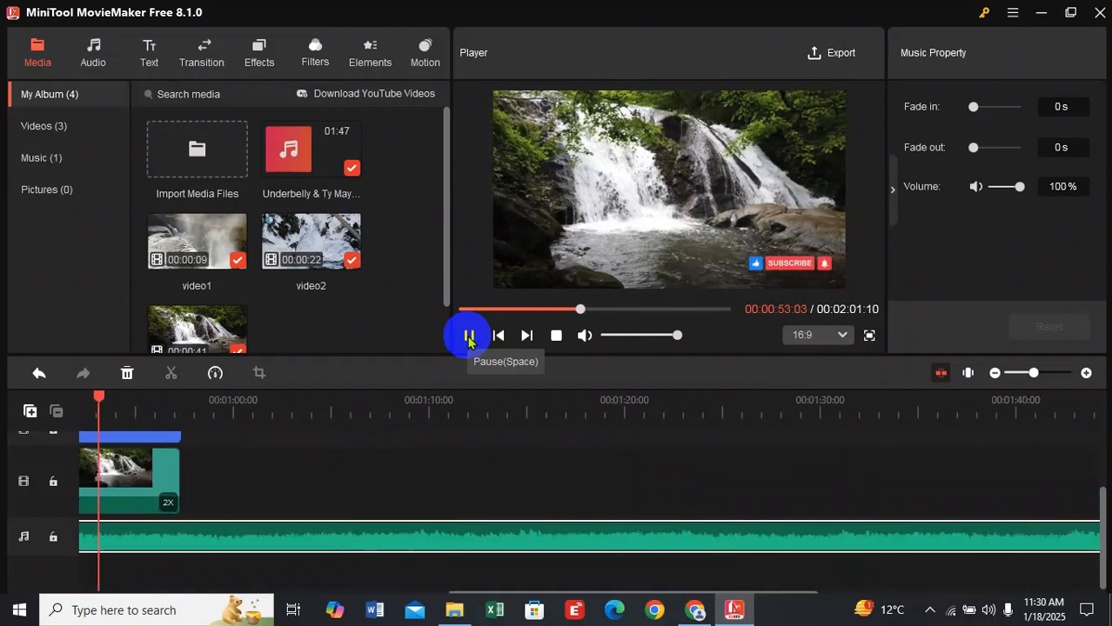
{"action": "left_click", "coordinate": [468, 337]}
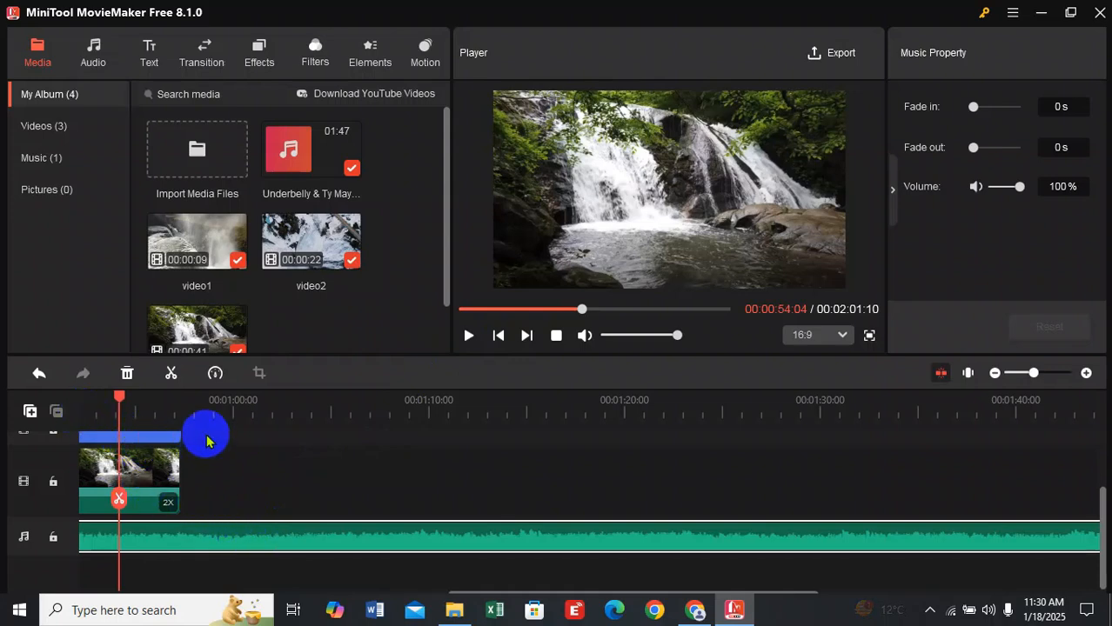
Split the music at the end of video3, 00:00:57:07, delete the part after it and select the remaining music clip.
{"action": "left_click", "coordinate": [181, 426]}
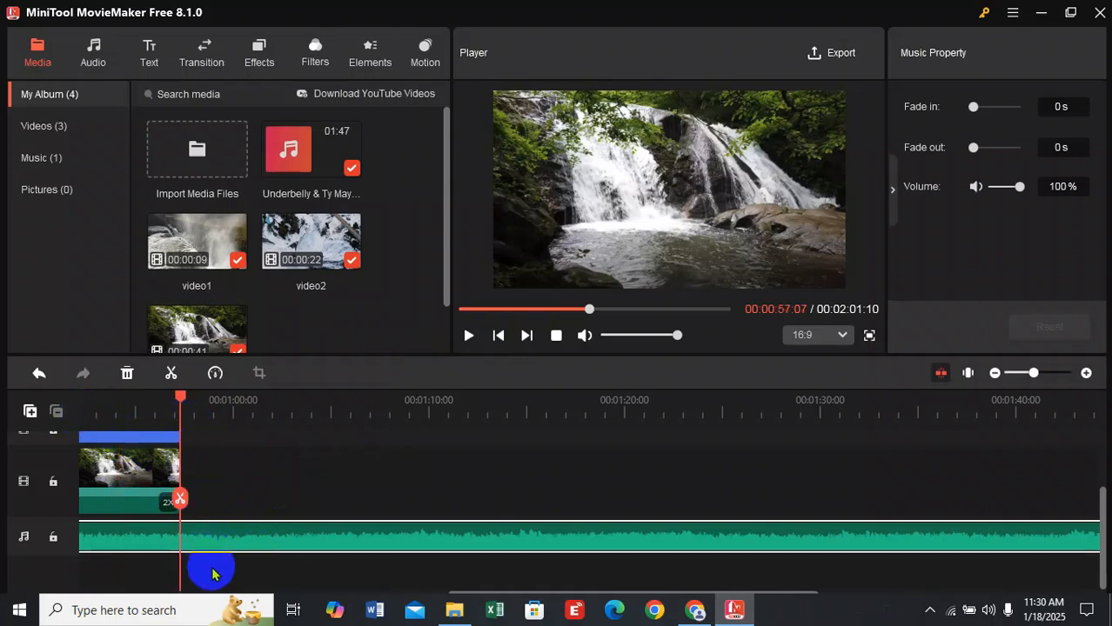
{"action": "left_click", "coordinate": [178, 498]}
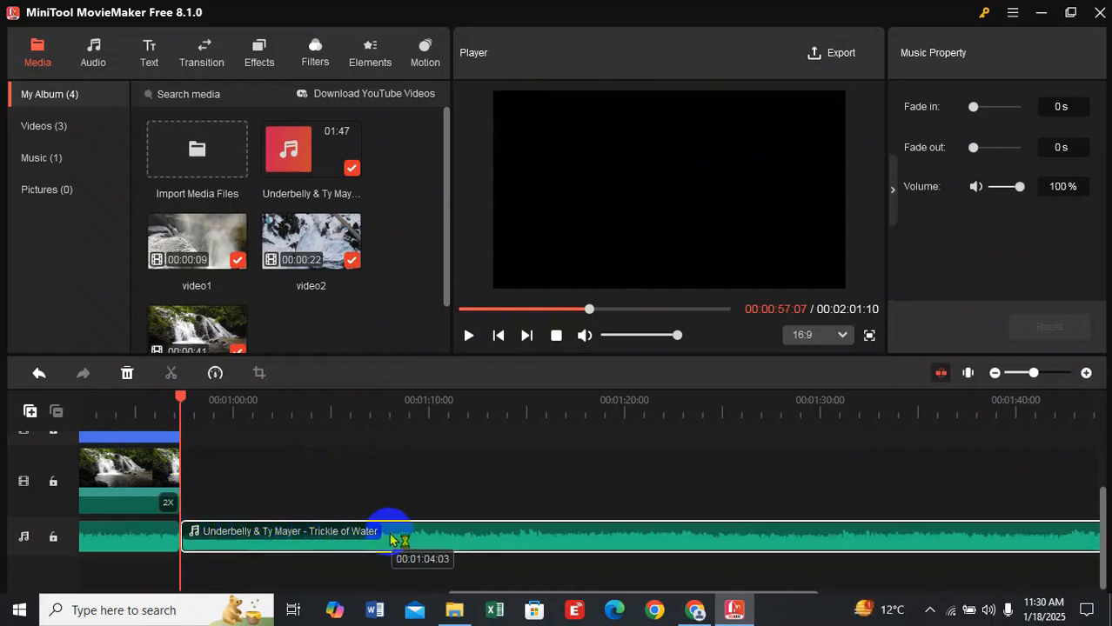
{"action": "key", "text": "Delete"}
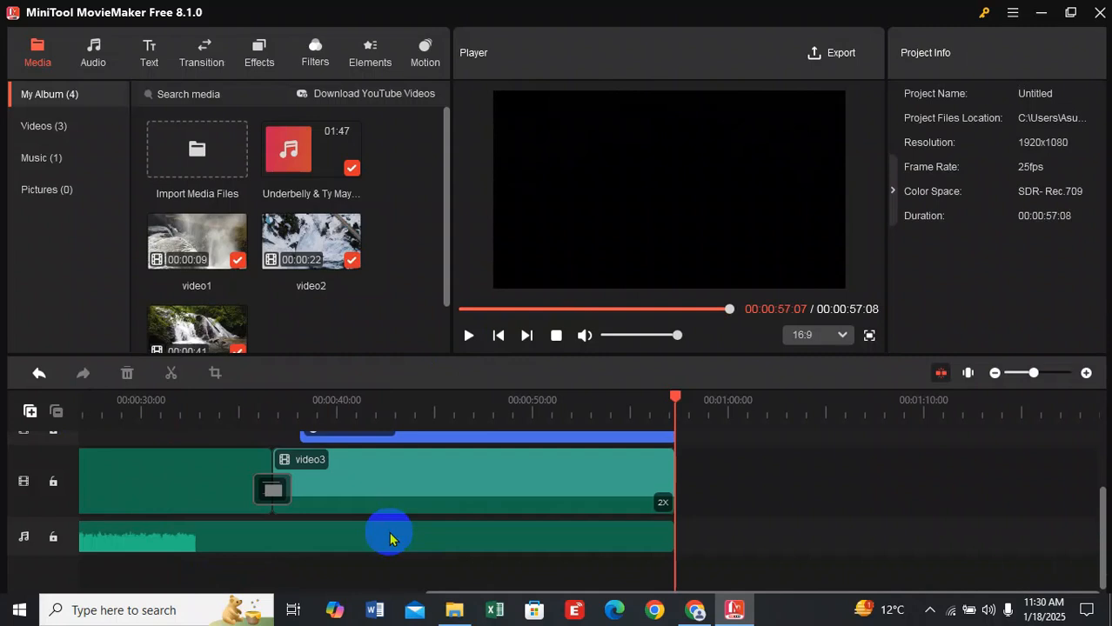
{"action": "left_click", "coordinate": [265, 542]}
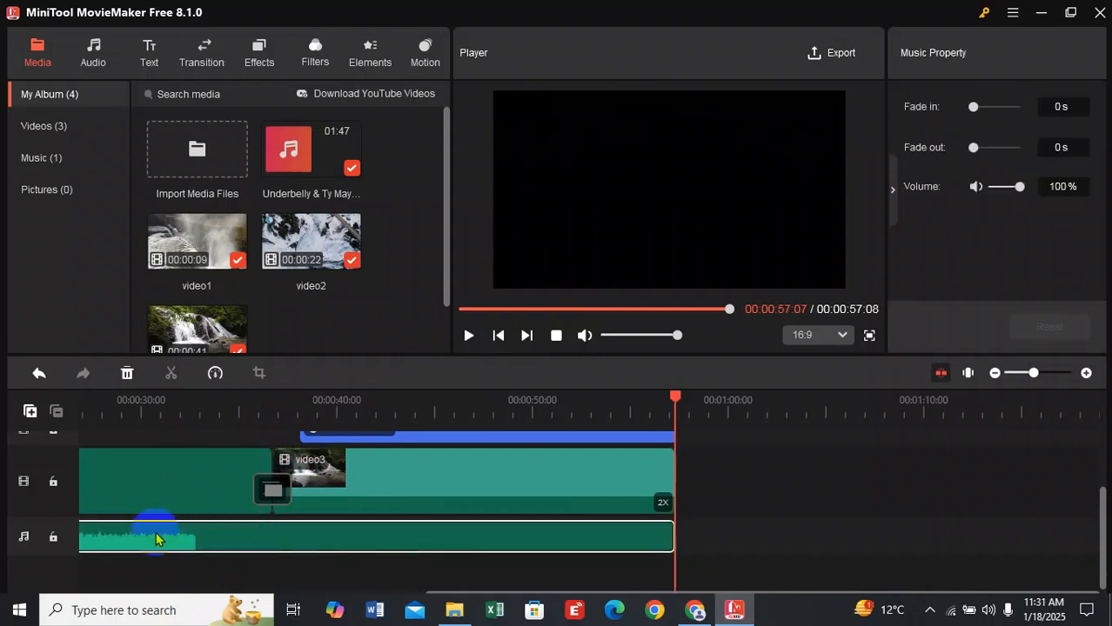
Search the Effects and Filters libraries for "audio" and look through the effects list for one that suits the music.
{"action": "left_click", "coordinate": [187, 410]}
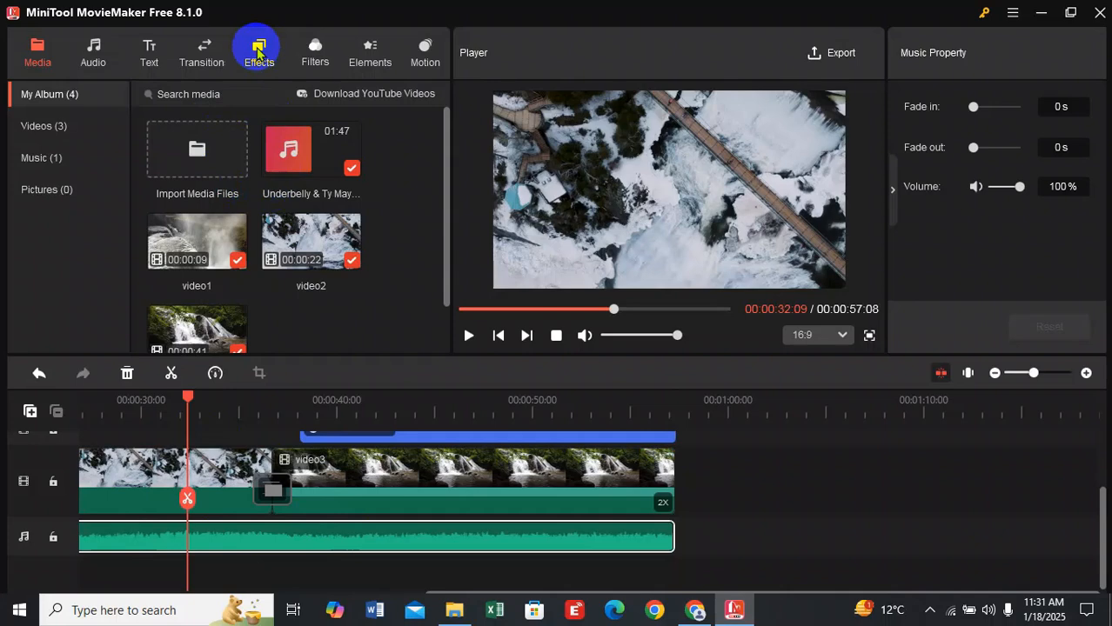
{"action": "left_click", "coordinate": [258, 54]}
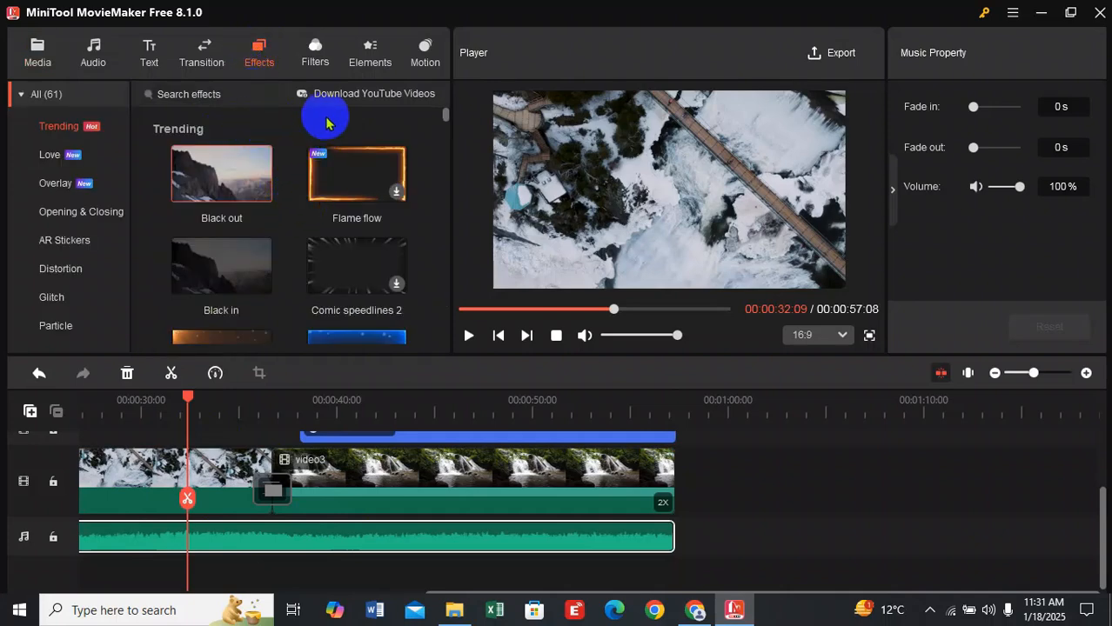
{"action": "left_click", "coordinate": [266, 99]}
{"action": "type", "text": "audio"}
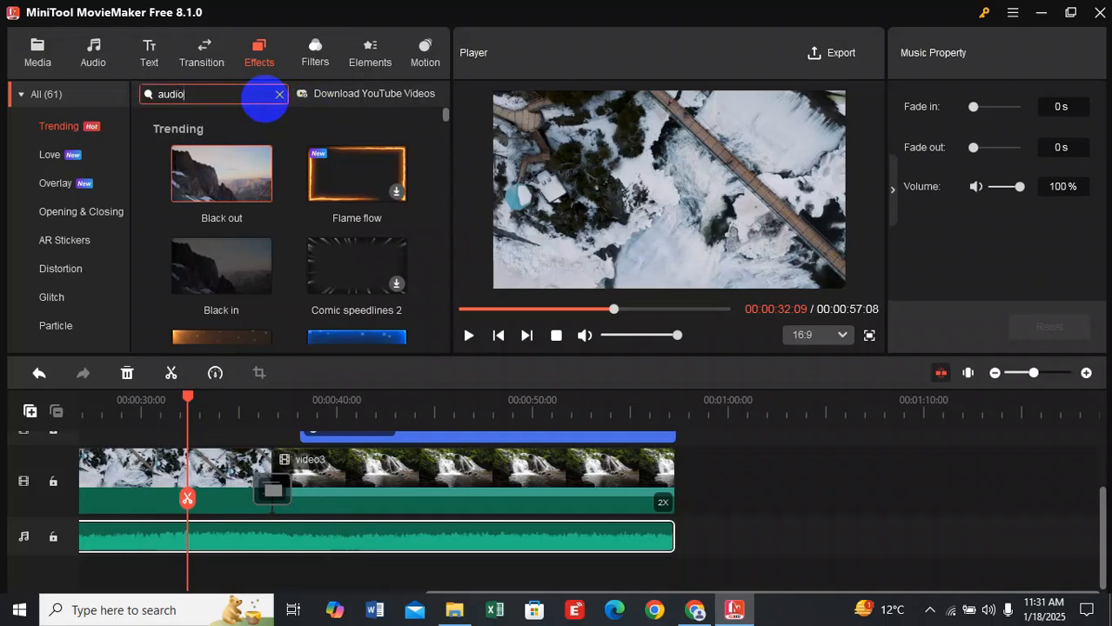
{"action": "left_click", "coordinate": [317, 67]}
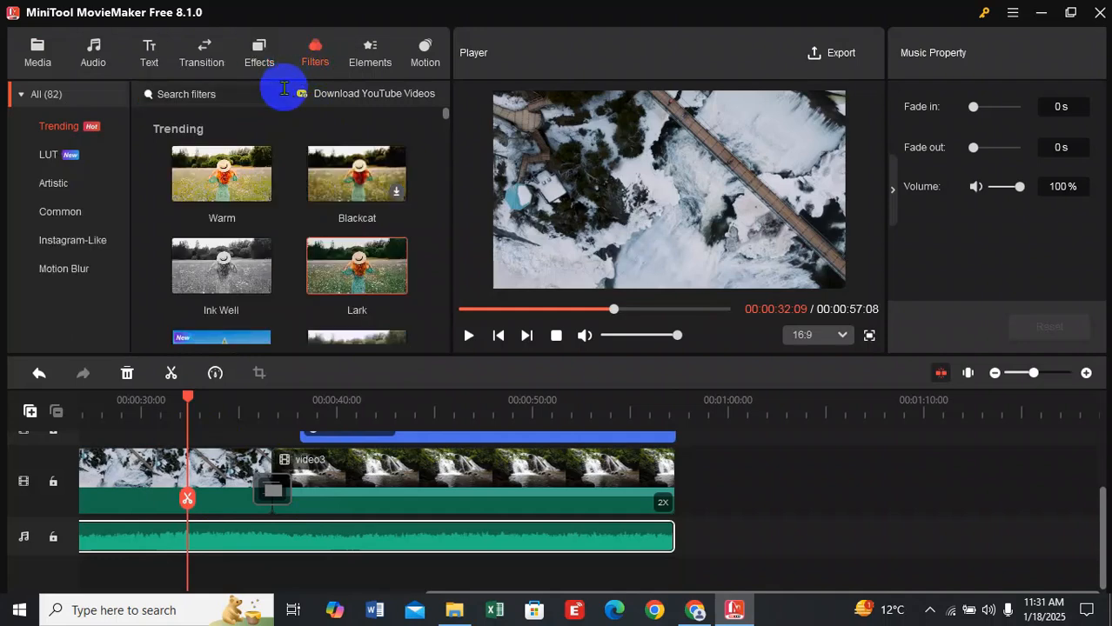
{"action": "left_click", "coordinate": [285, 91]}
{"action": "type", "text": "audio"}
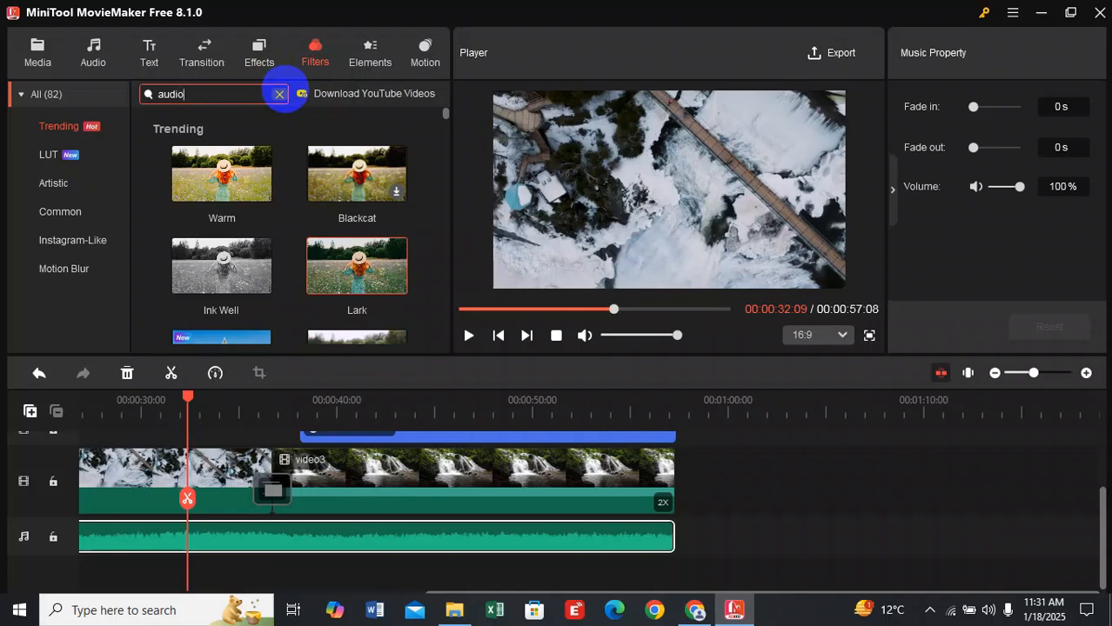
{"action": "left_click", "coordinate": [280, 93]}
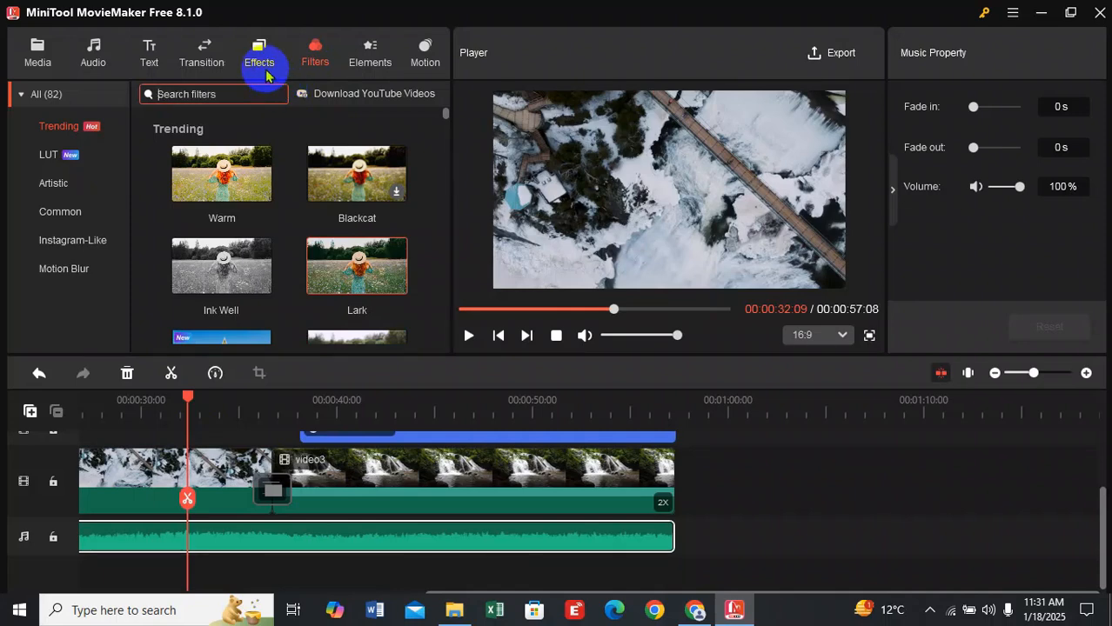
{"action": "left_click", "coordinate": [264, 69]}
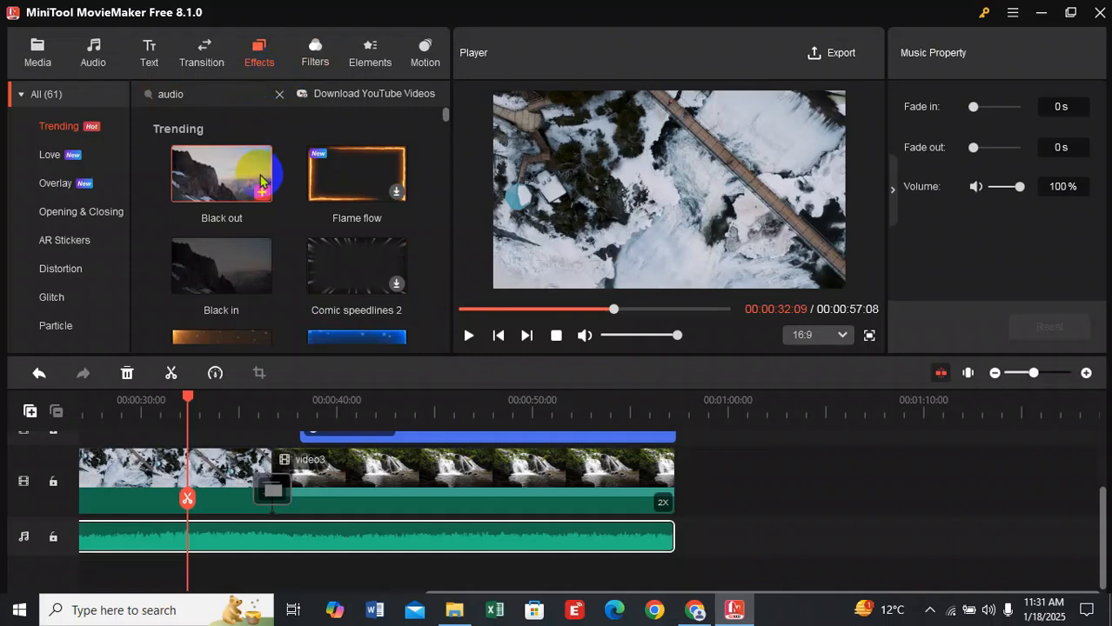
{"action": "scroll", "coordinate": [261, 180], "scroll_direction": "down", "scroll_amount": 10}
{"action": "scroll", "coordinate": [261, 180], "scroll_direction": "down", "scroll_amount": 10}
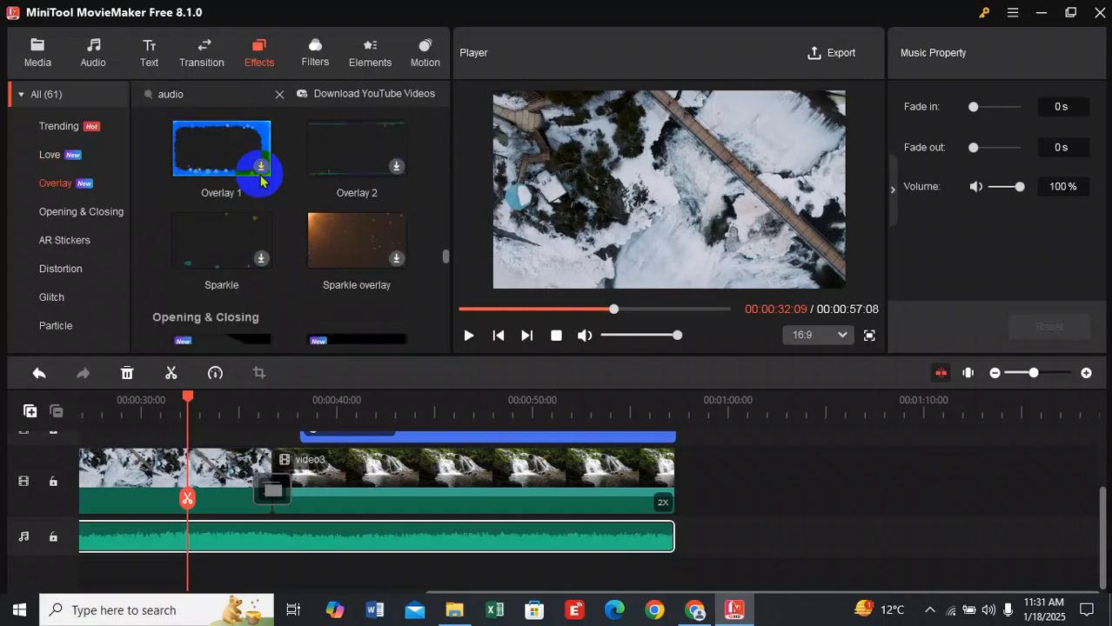
{"action": "scroll", "coordinate": [261, 180], "scroll_direction": "down", "scroll_amount": 8}
{"action": "scroll", "coordinate": [260, 179], "scroll_direction": "down", "scroll_amount": 5}
{"action": "scroll", "coordinate": [260, 179], "scroll_direction": "up", "scroll_amount": 20}
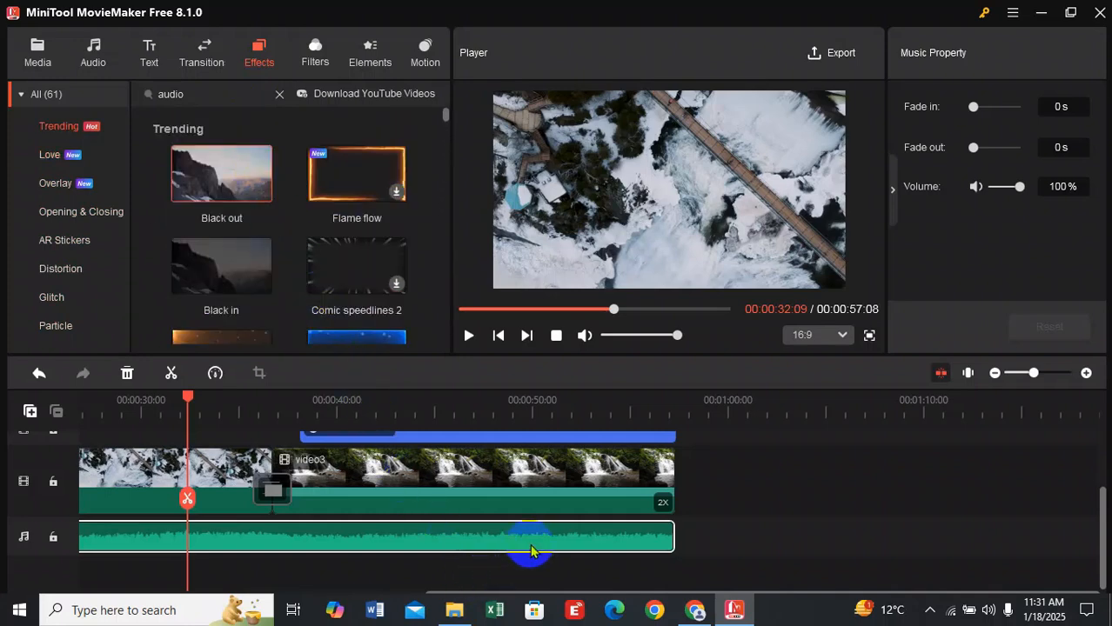
Set the music's fade out to 5 s and play the ending from 00:00:44:05.
{"action": "left_click", "coordinate": [552, 415]}
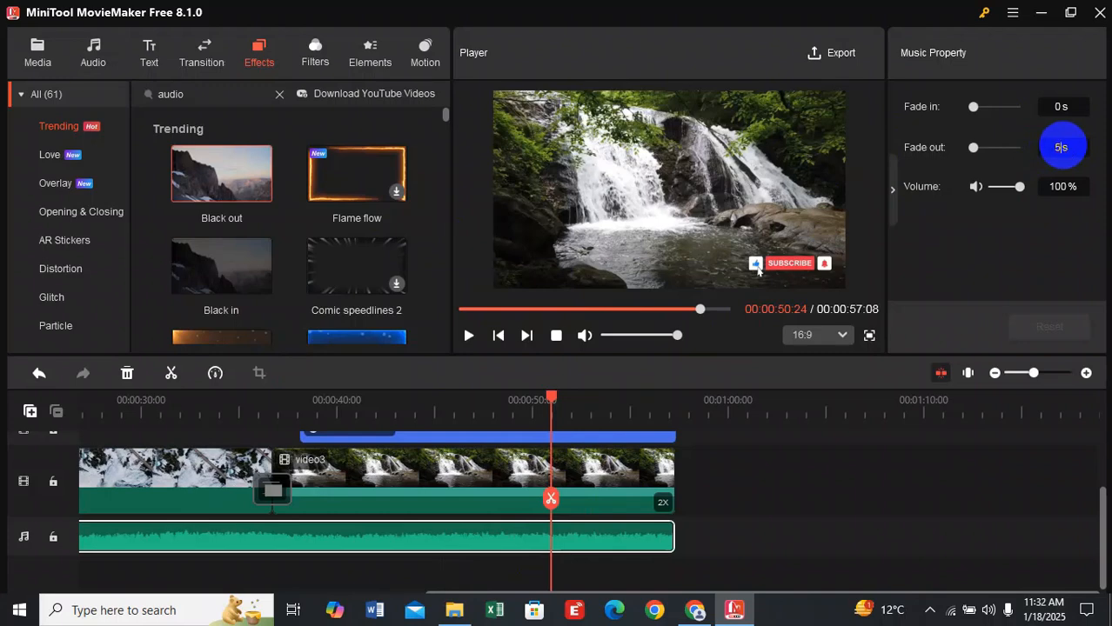
{"action": "left_click", "coordinate": [421, 407]}
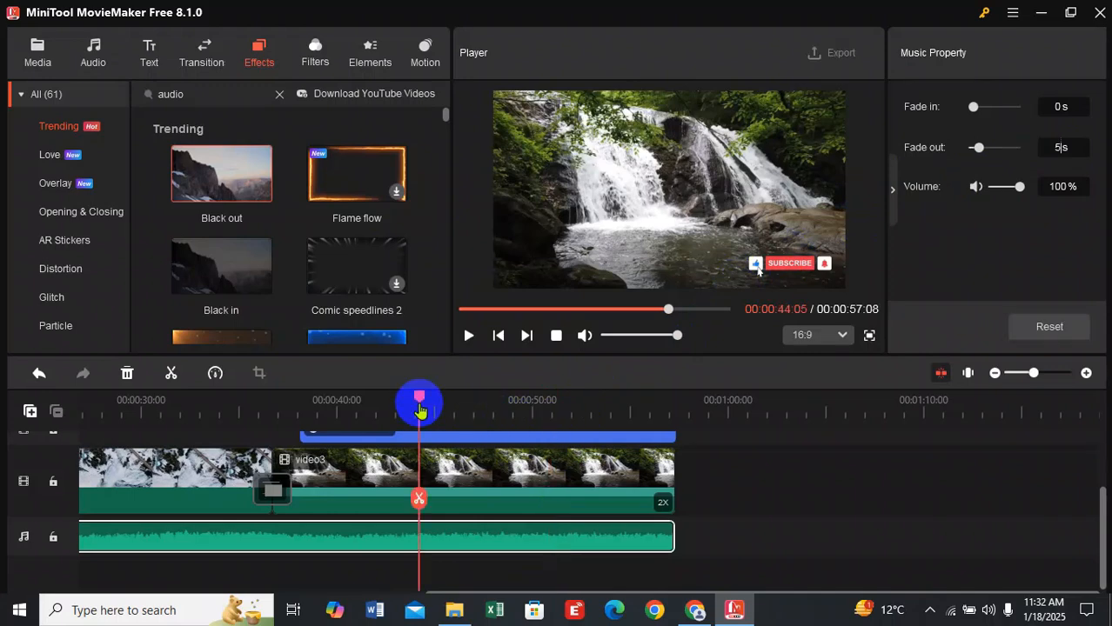
{"action": "key", "text": "space"}
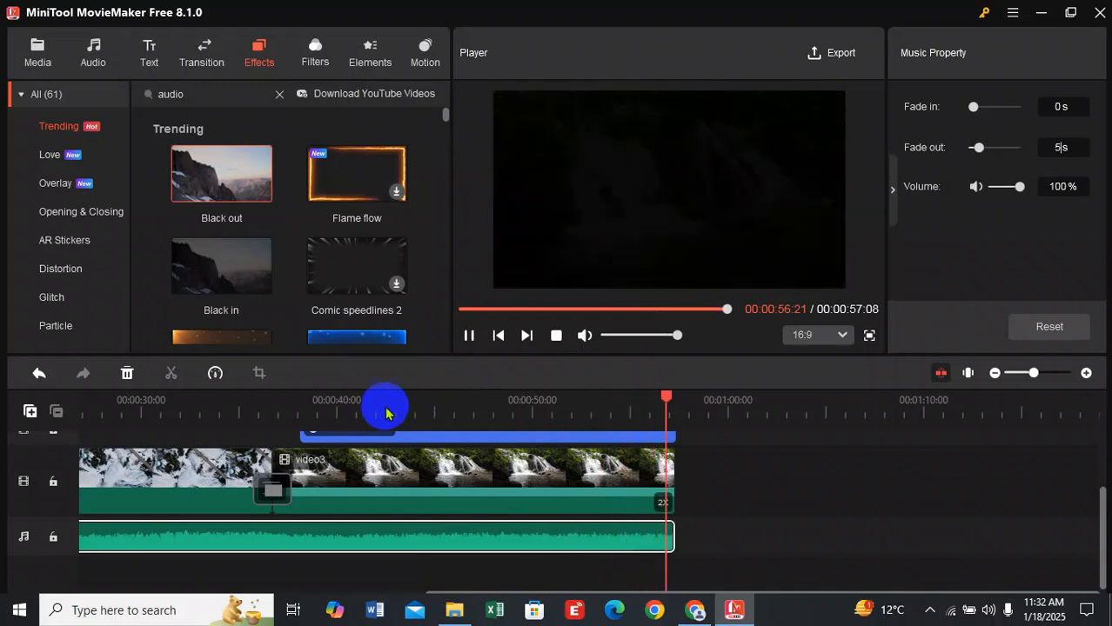
{"action": "left_click", "coordinate": [475, 496]}
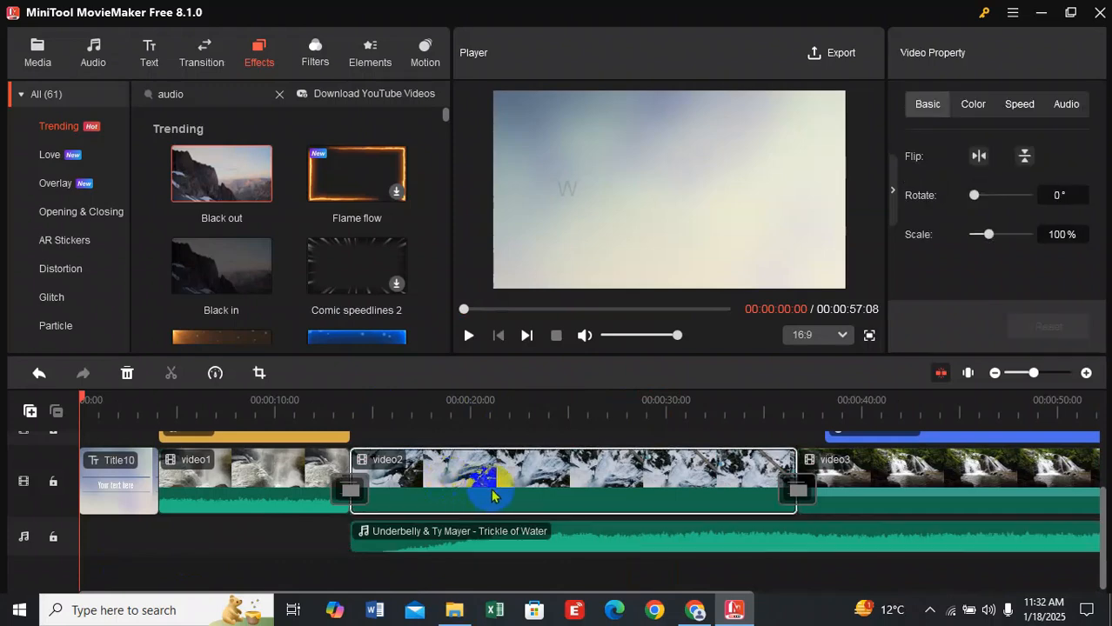
{"action": "left_click", "coordinate": [615, 529]}
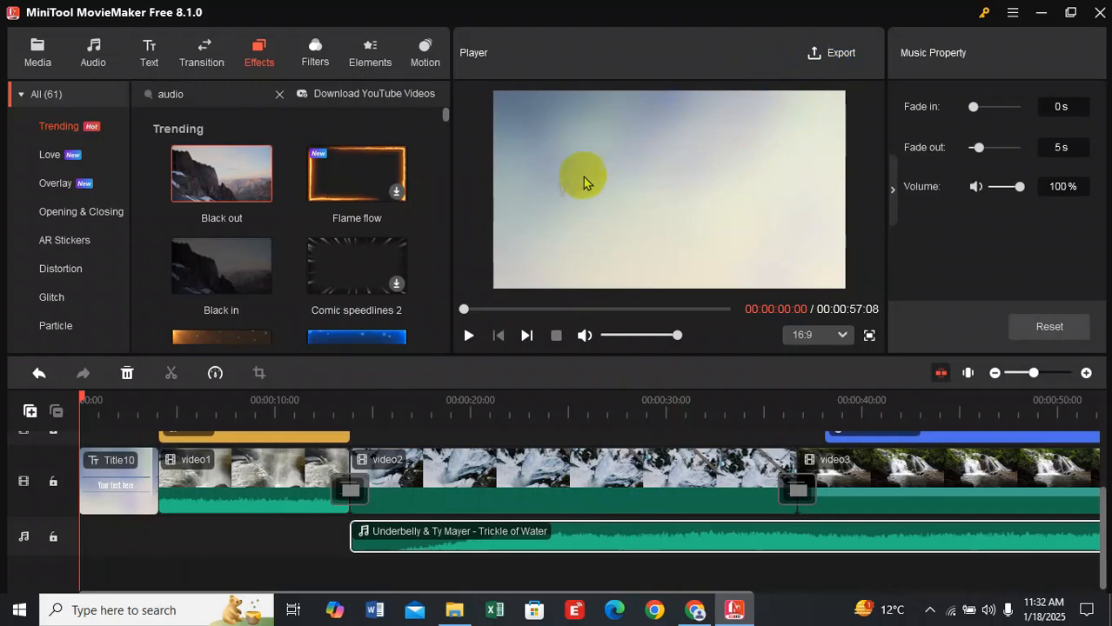
Open the export settings for PC, name the movie "waterfall video" and set the Desktop as the save location.
{"action": "left_click", "coordinate": [832, 56]}
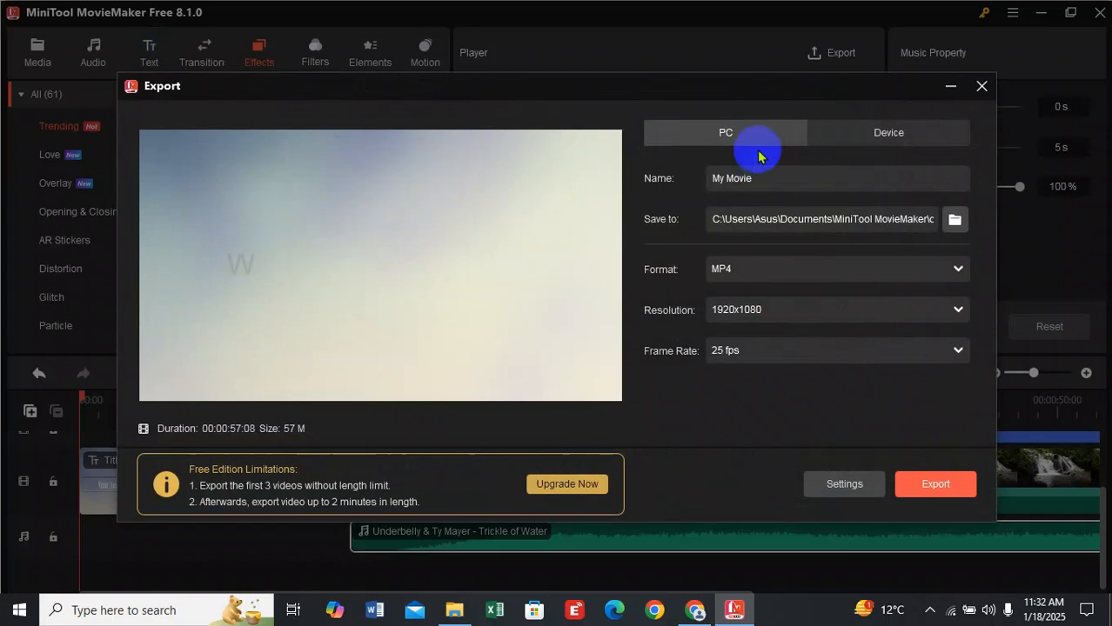
{"action": "left_click", "coordinate": [819, 144]}
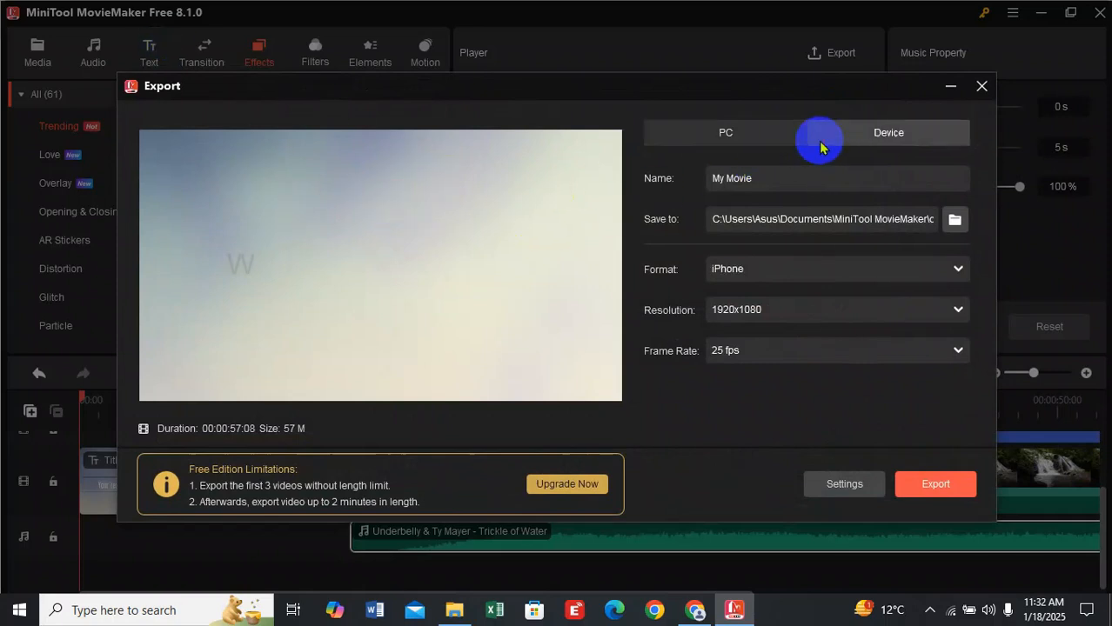
{"action": "left_click", "coordinate": [748, 147]}
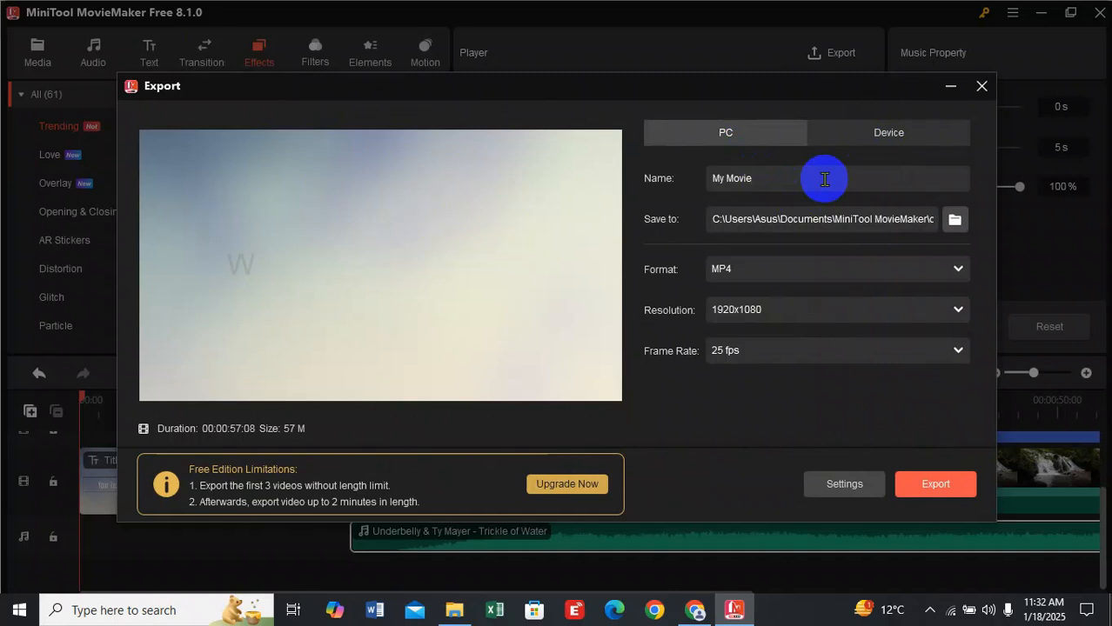
{"action": "type", "text": "waterfall video"}
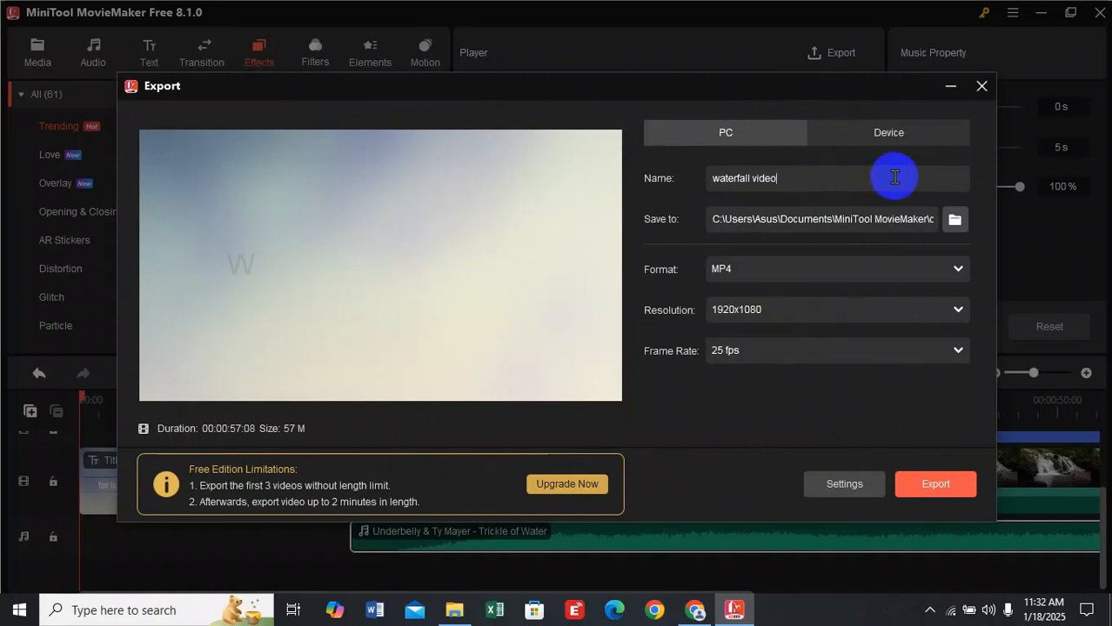
{"action": "left_click", "coordinate": [954, 219]}
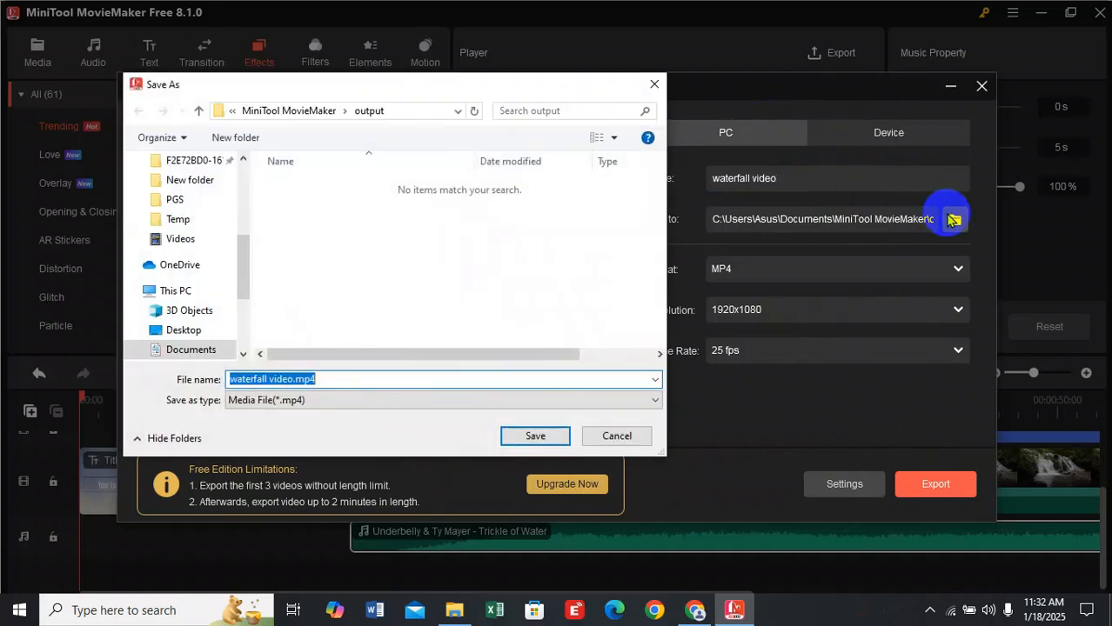
{"action": "left_click", "coordinate": [185, 328]}
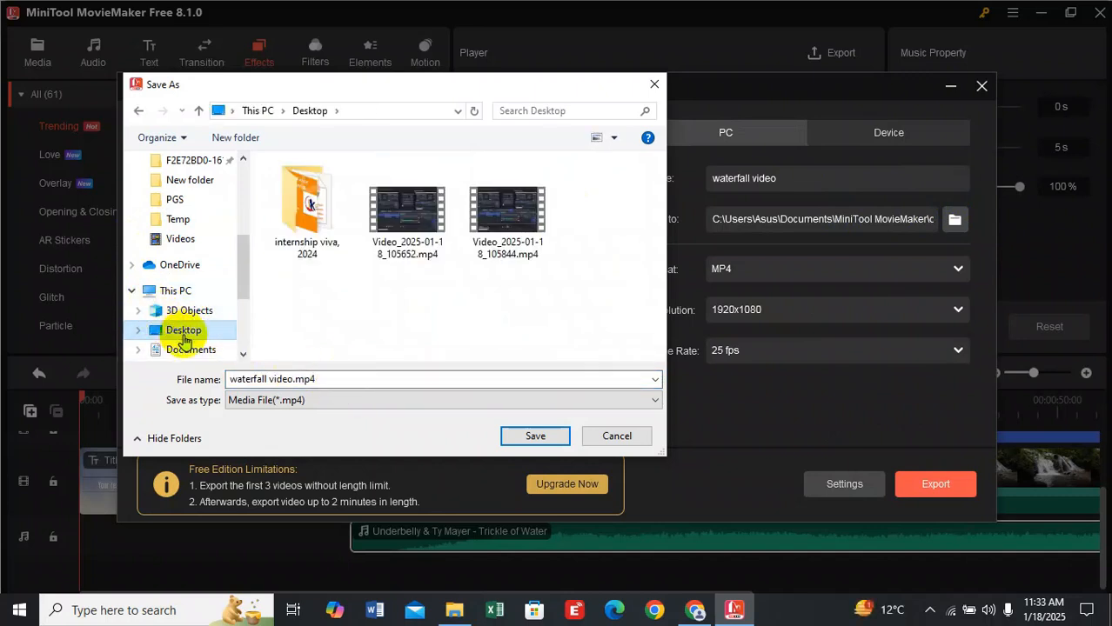
{"action": "left_click", "coordinate": [514, 436]}
Choose MP4, 1920x1080 and 30 fps for the PC export, and compare them with the Device export settings.
{"action": "left_click", "coordinate": [729, 271]}
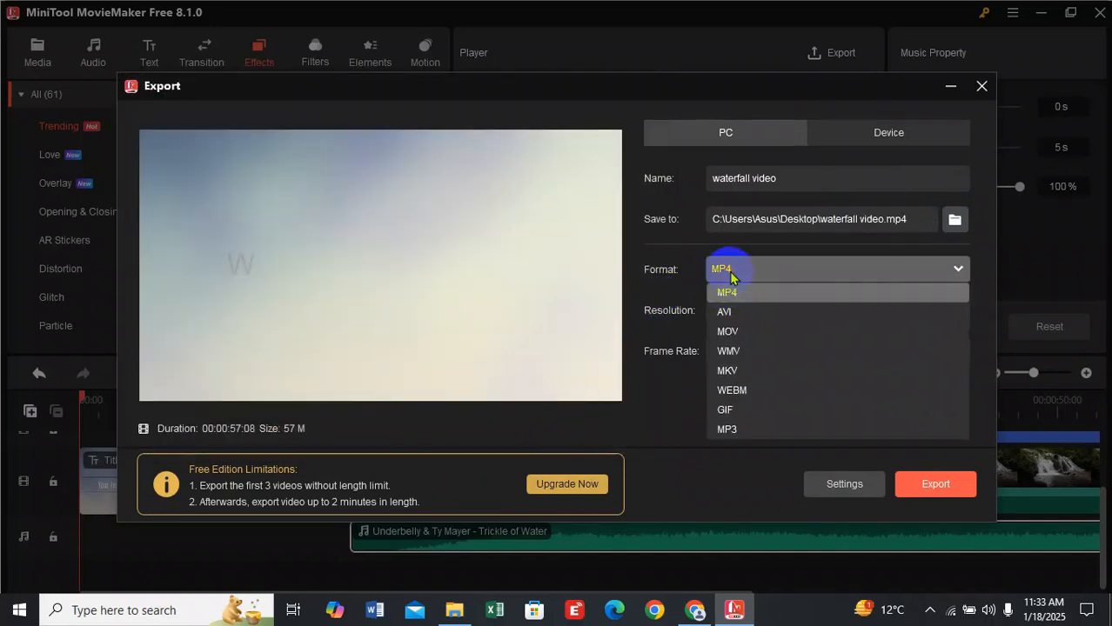
{"action": "left_click", "coordinate": [735, 292]}
{"action": "left_click", "coordinate": [753, 309]}
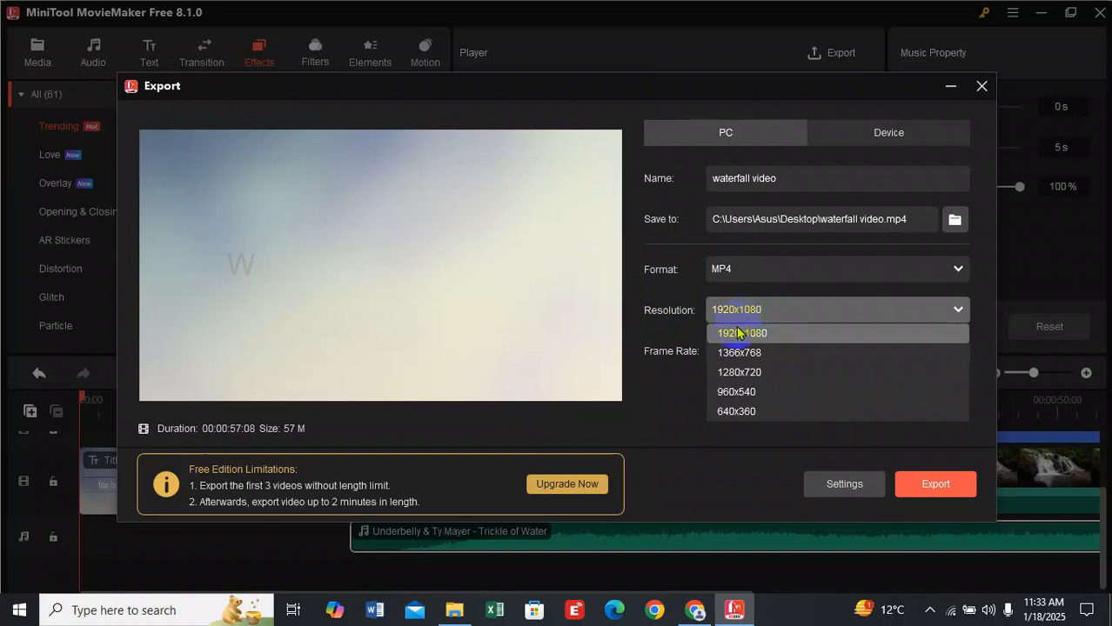
{"action": "left_click", "coordinate": [735, 334]}
{"action": "left_click", "coordinate": [742, 349]}
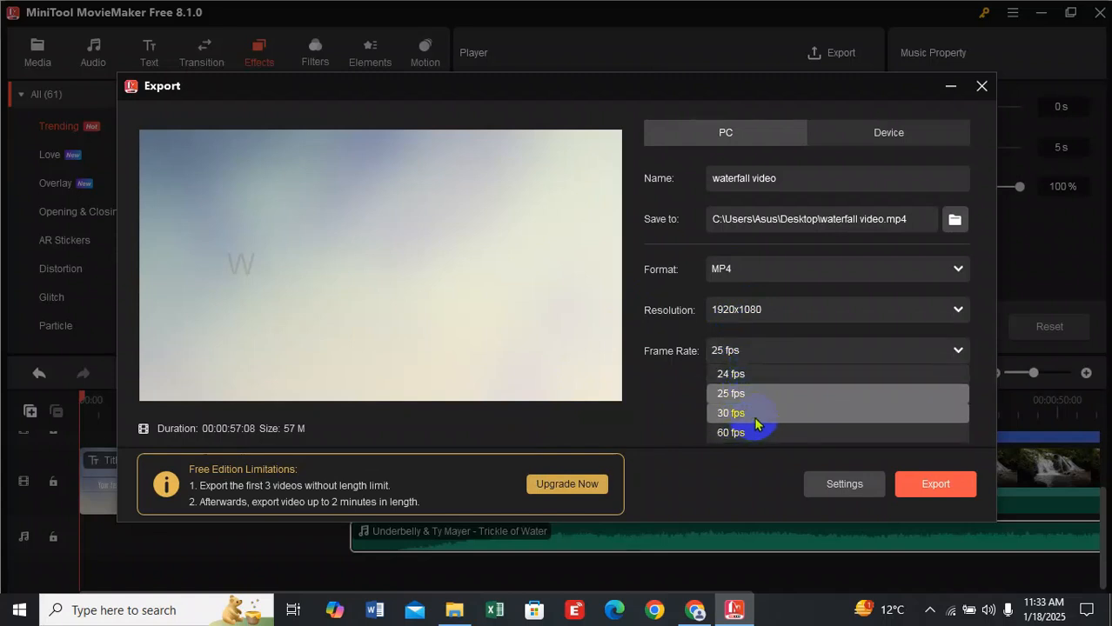
{"action": "left_click", "coordinate": [753, 414]}
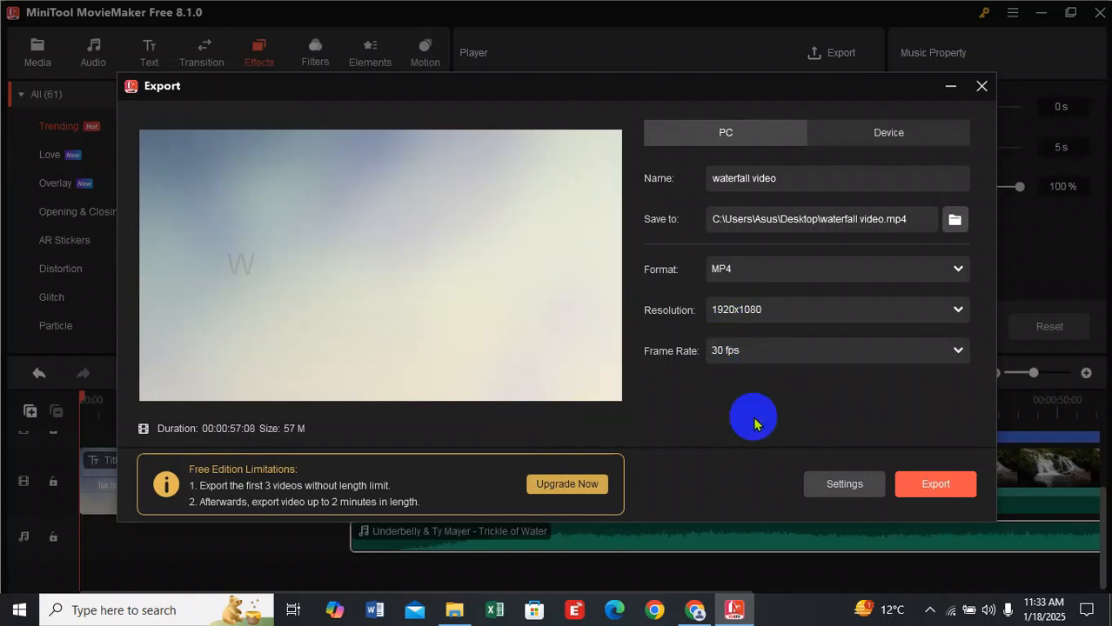
{"action": "left_click", "coordinate": [903, 134]}
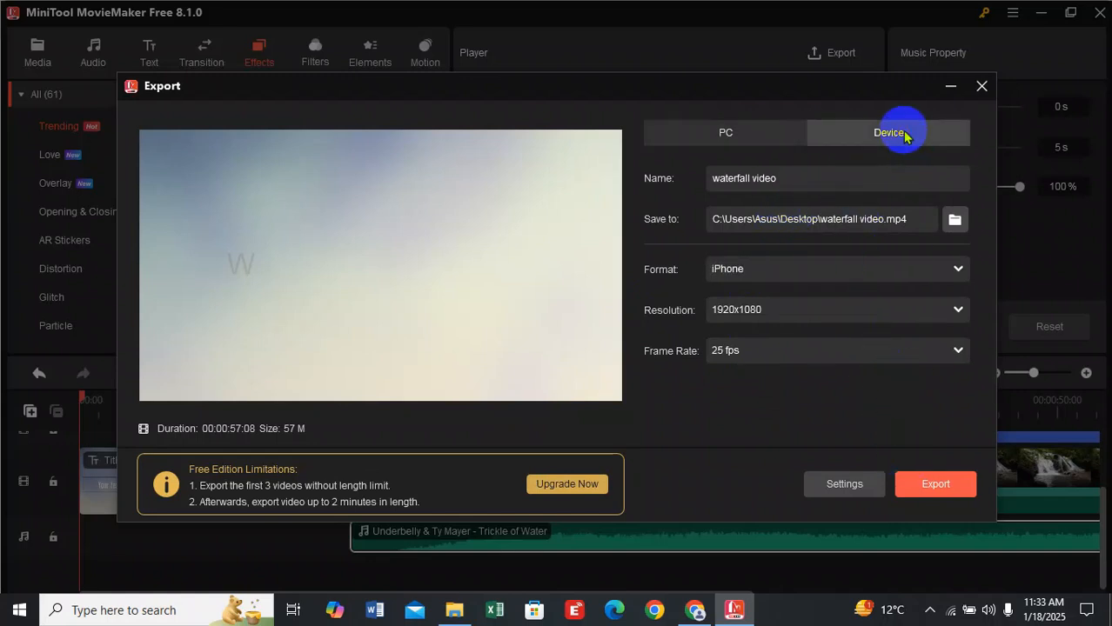
{"action": "left_click", "coordinate": [756, 139]}
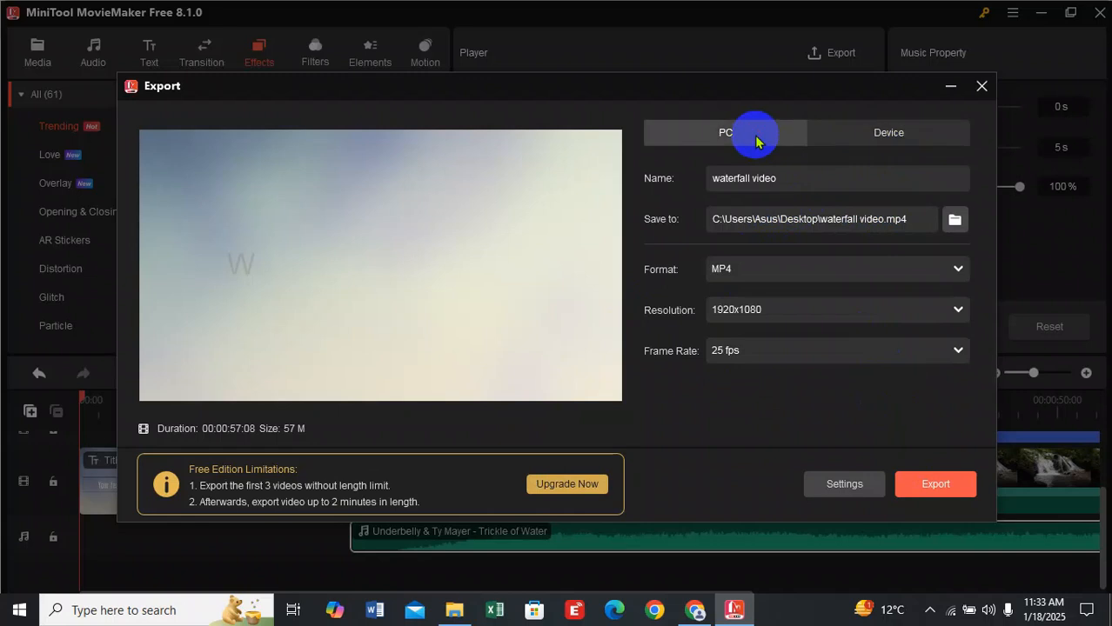
Set the PC export frame rate to 30 fps and export the movie.
{"action": "left_click", "coordinate": [792, 350]}
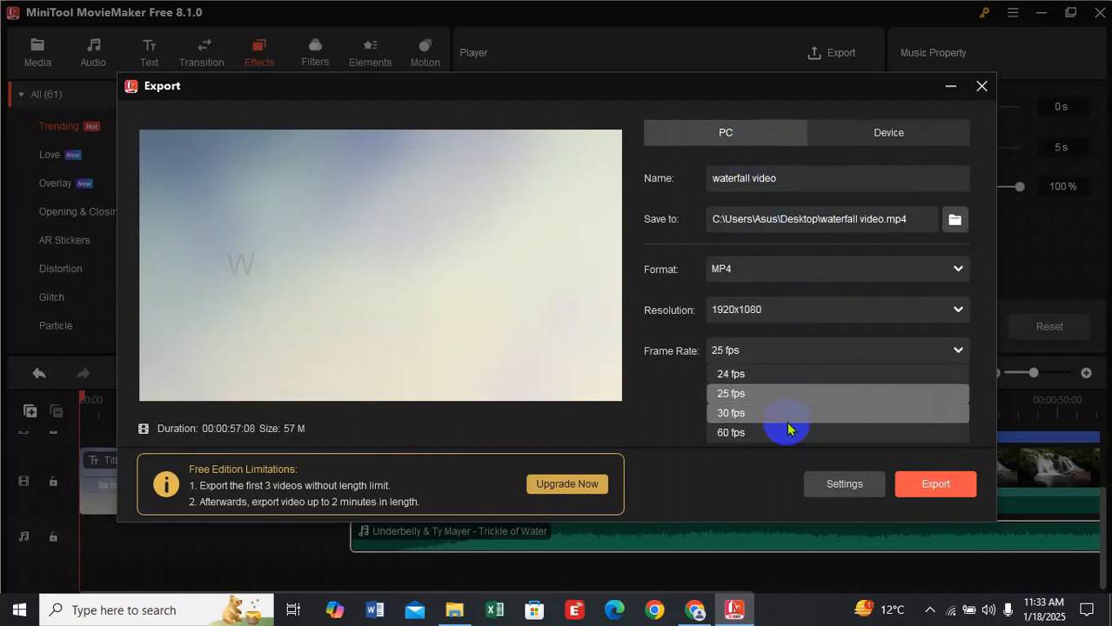
{"action": "left_click", "coordinate": [788, 416]}
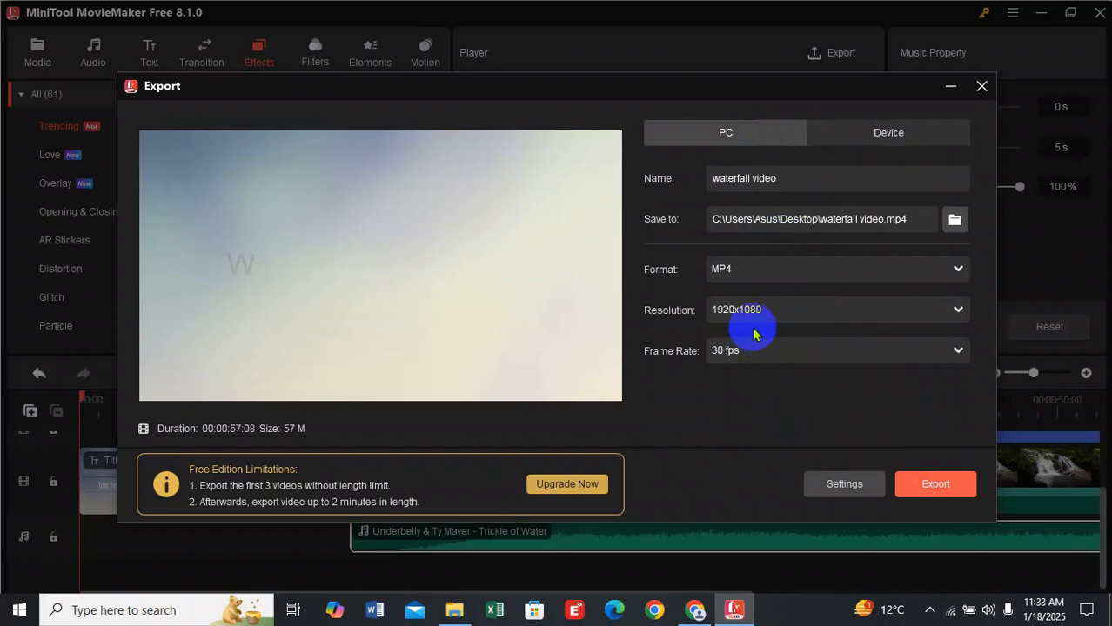
{"action": "left_click", "coordinate": [933, 485]}
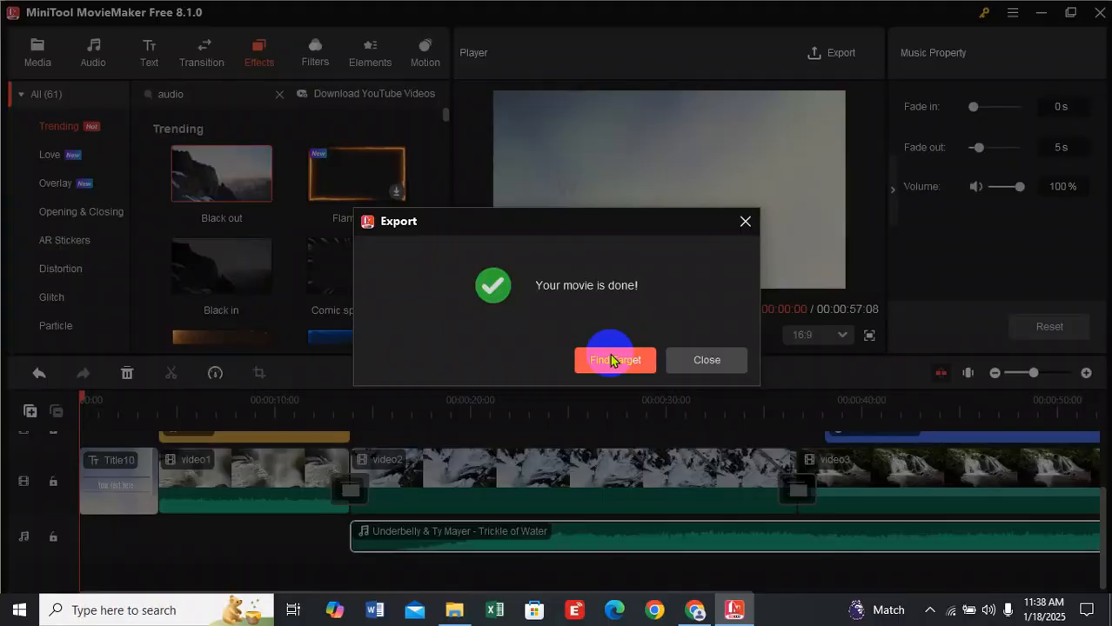
Locate the exported waterfall video.mp4 in the Desktop folder in File Explorer and play it.
{"action": "left_click", "coordinate": [612, 360]}
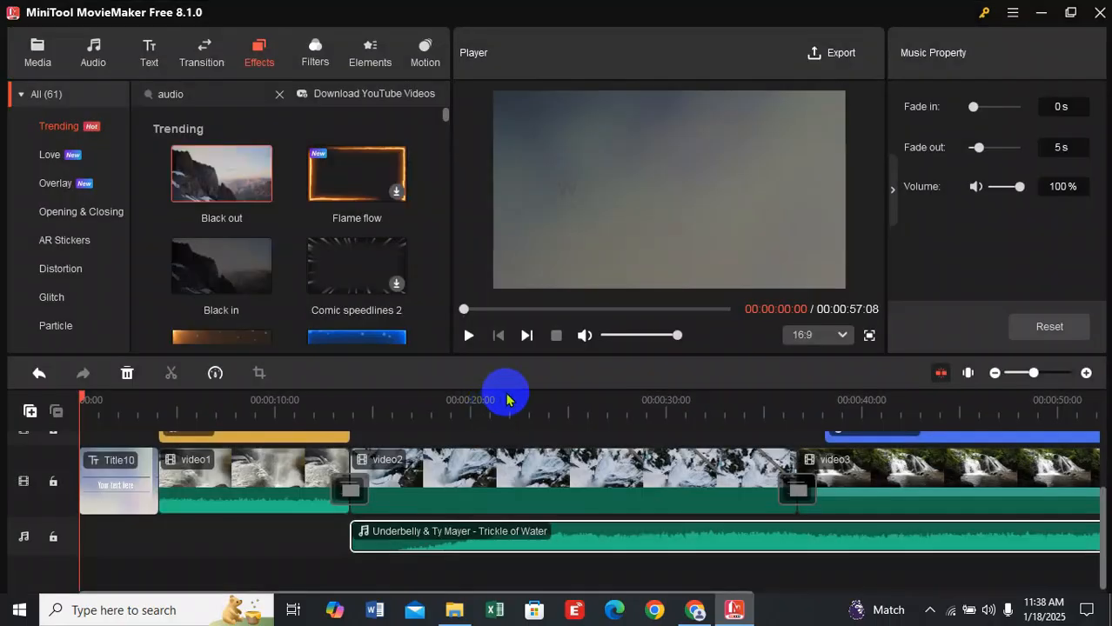
{"action": "left_click", "coordinate": [454, 610]}
{"action": "left_click", "coordinate": [541, 535]}
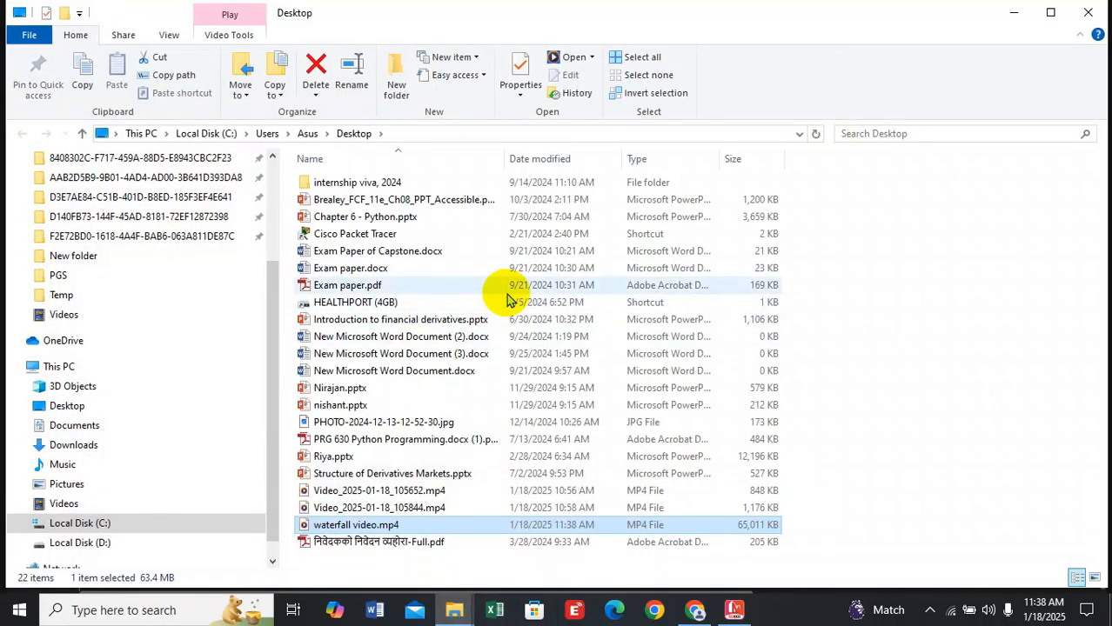
{"action": "double_click", "coordinate": [405, 527]}
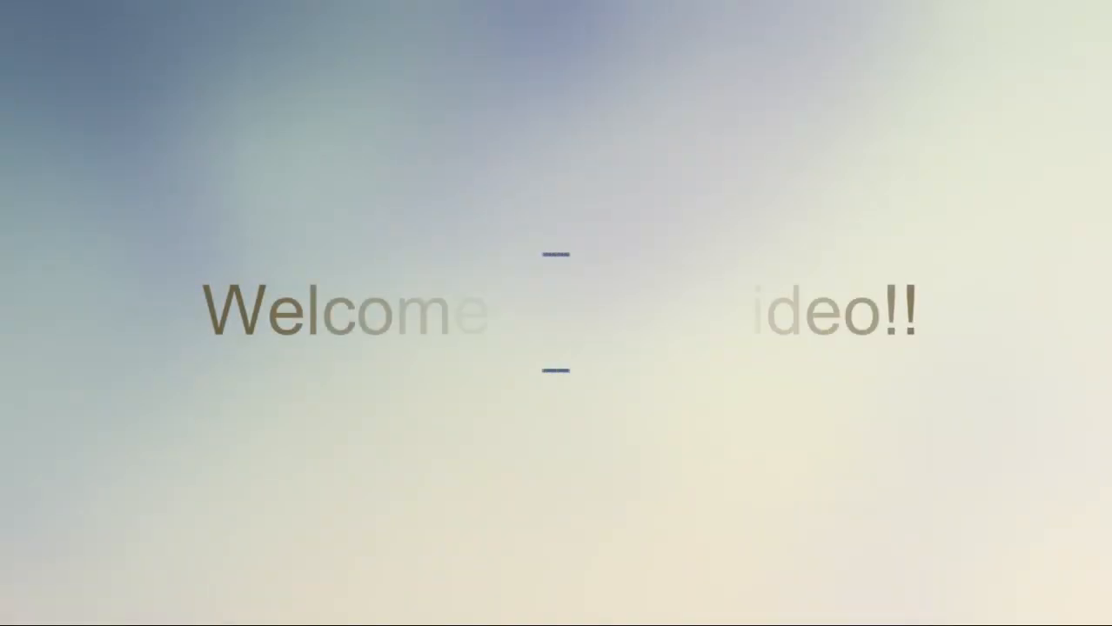